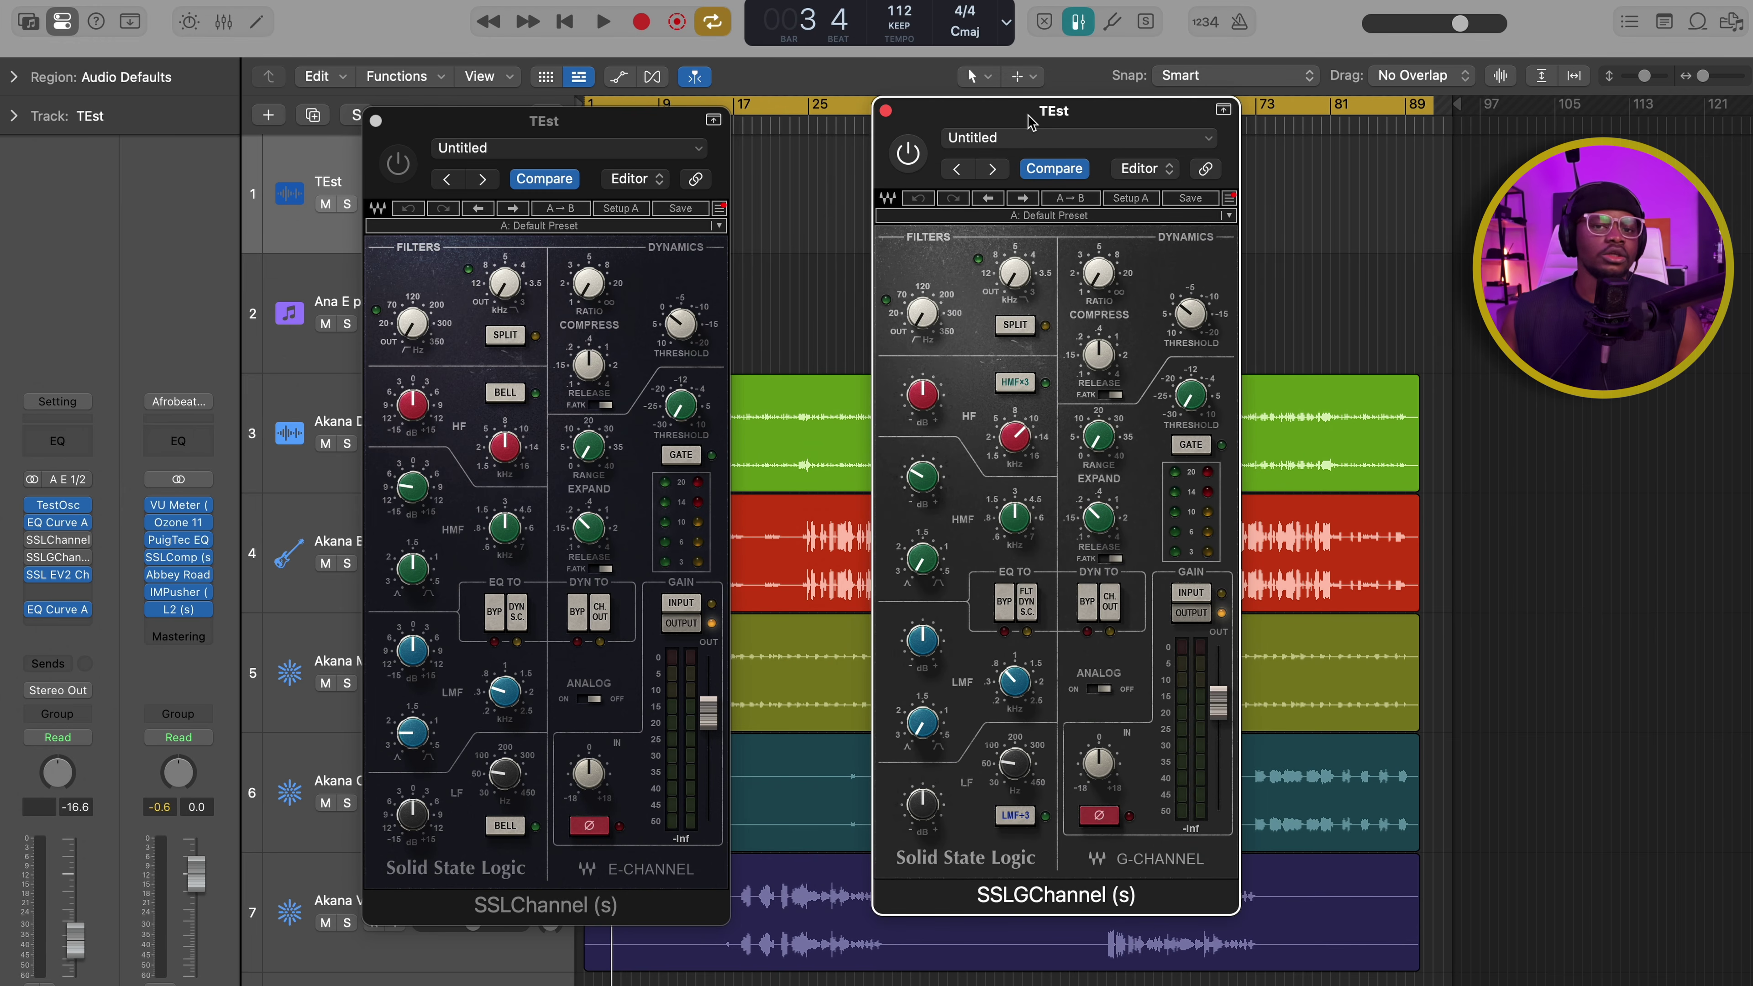
# Step: Place the SSLChannel and SSLGChannel plugin windows side by side over the arrangement
pyautogui.moveTo(603, 117); pyautogui.dragTo(641, 106)
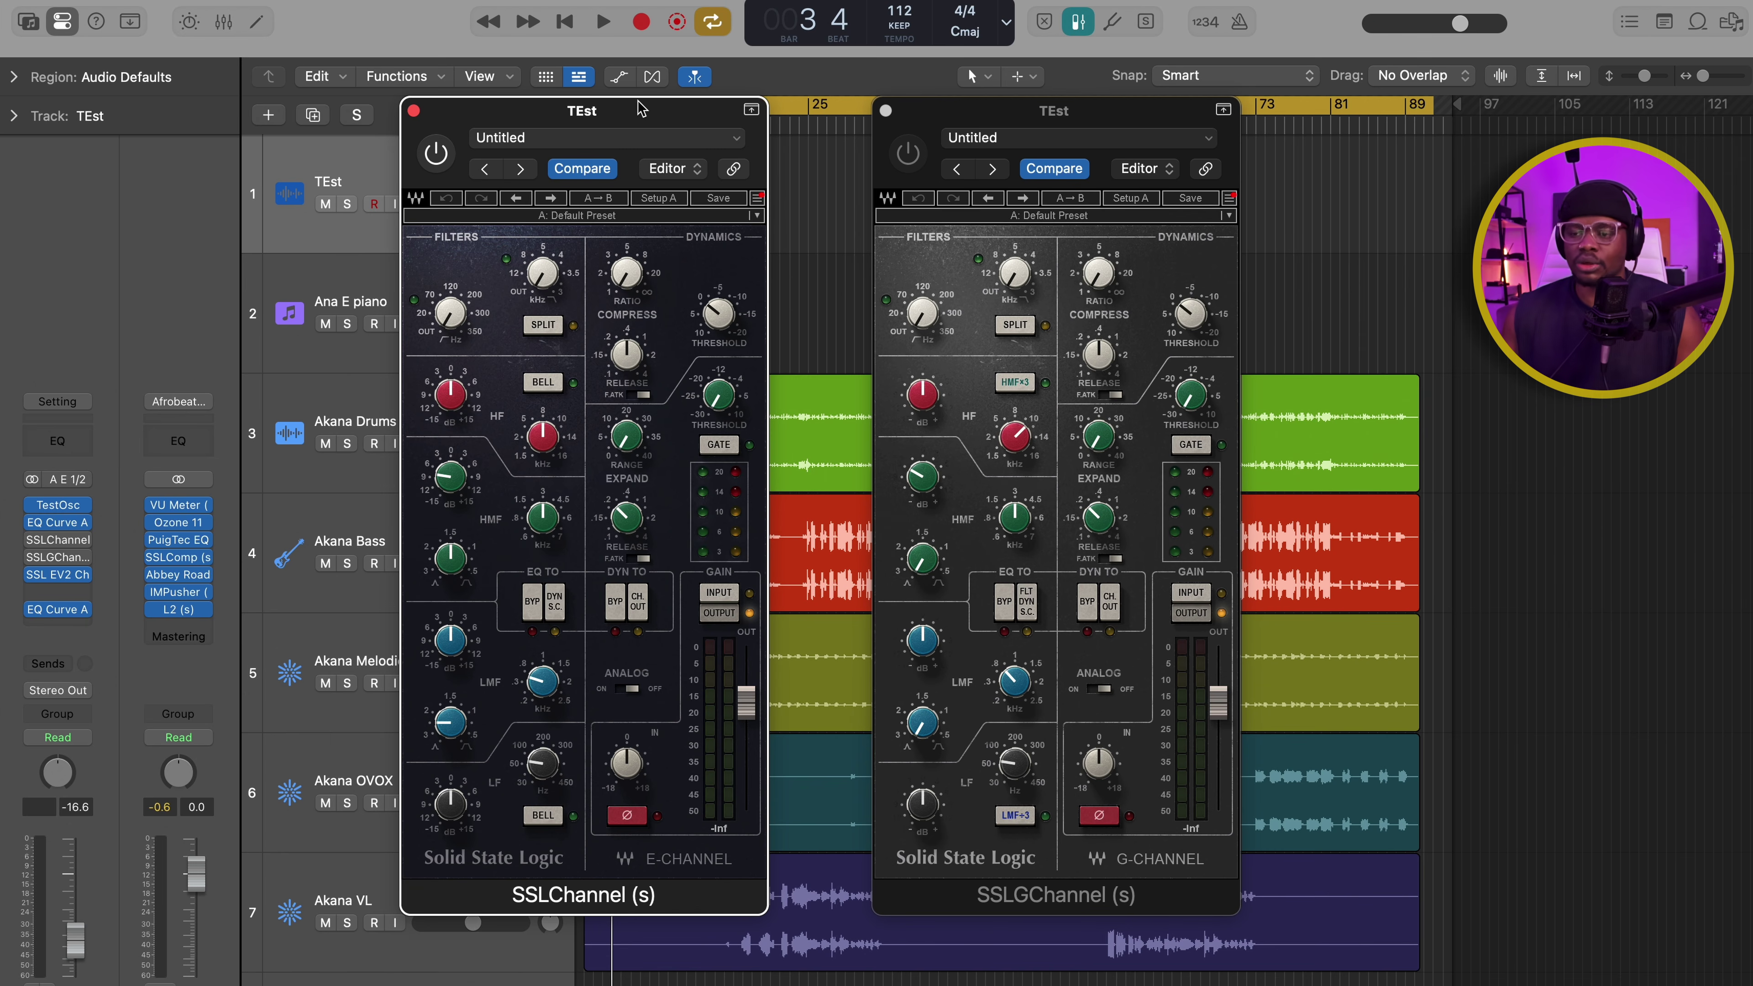
pyautogui.moveTo(640, 109); pyautogui.dragTo(722, 58)
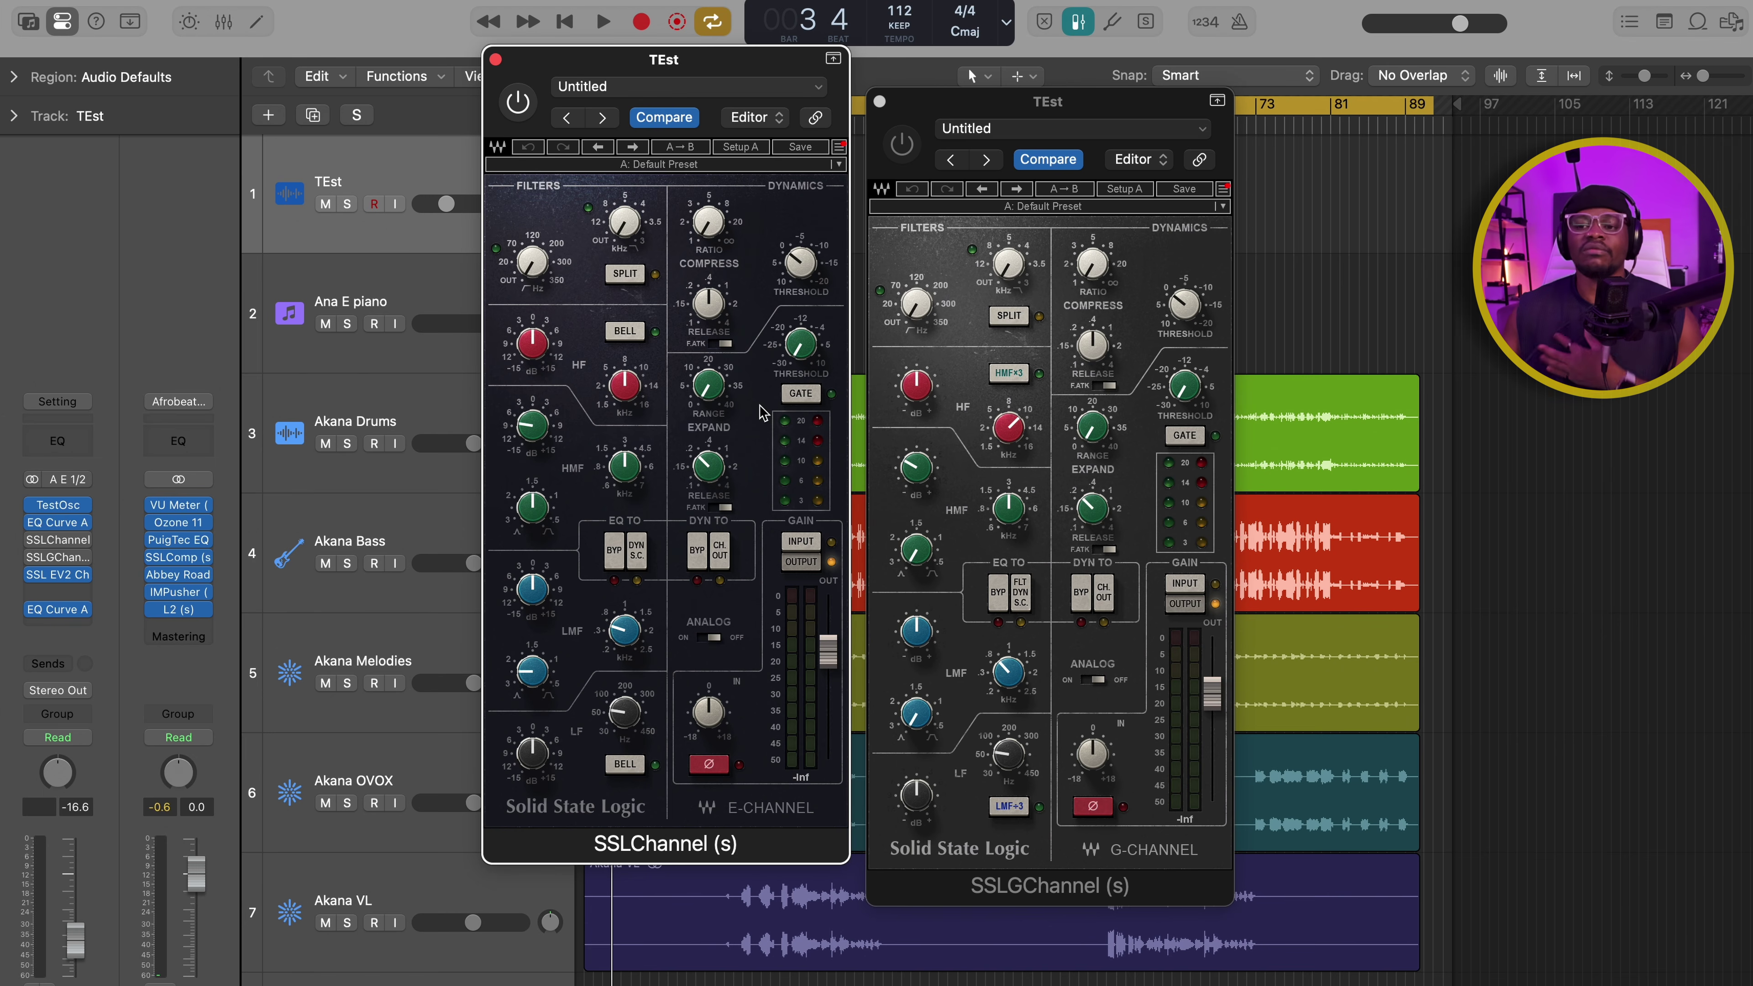
pyautogui.click(800, 393)
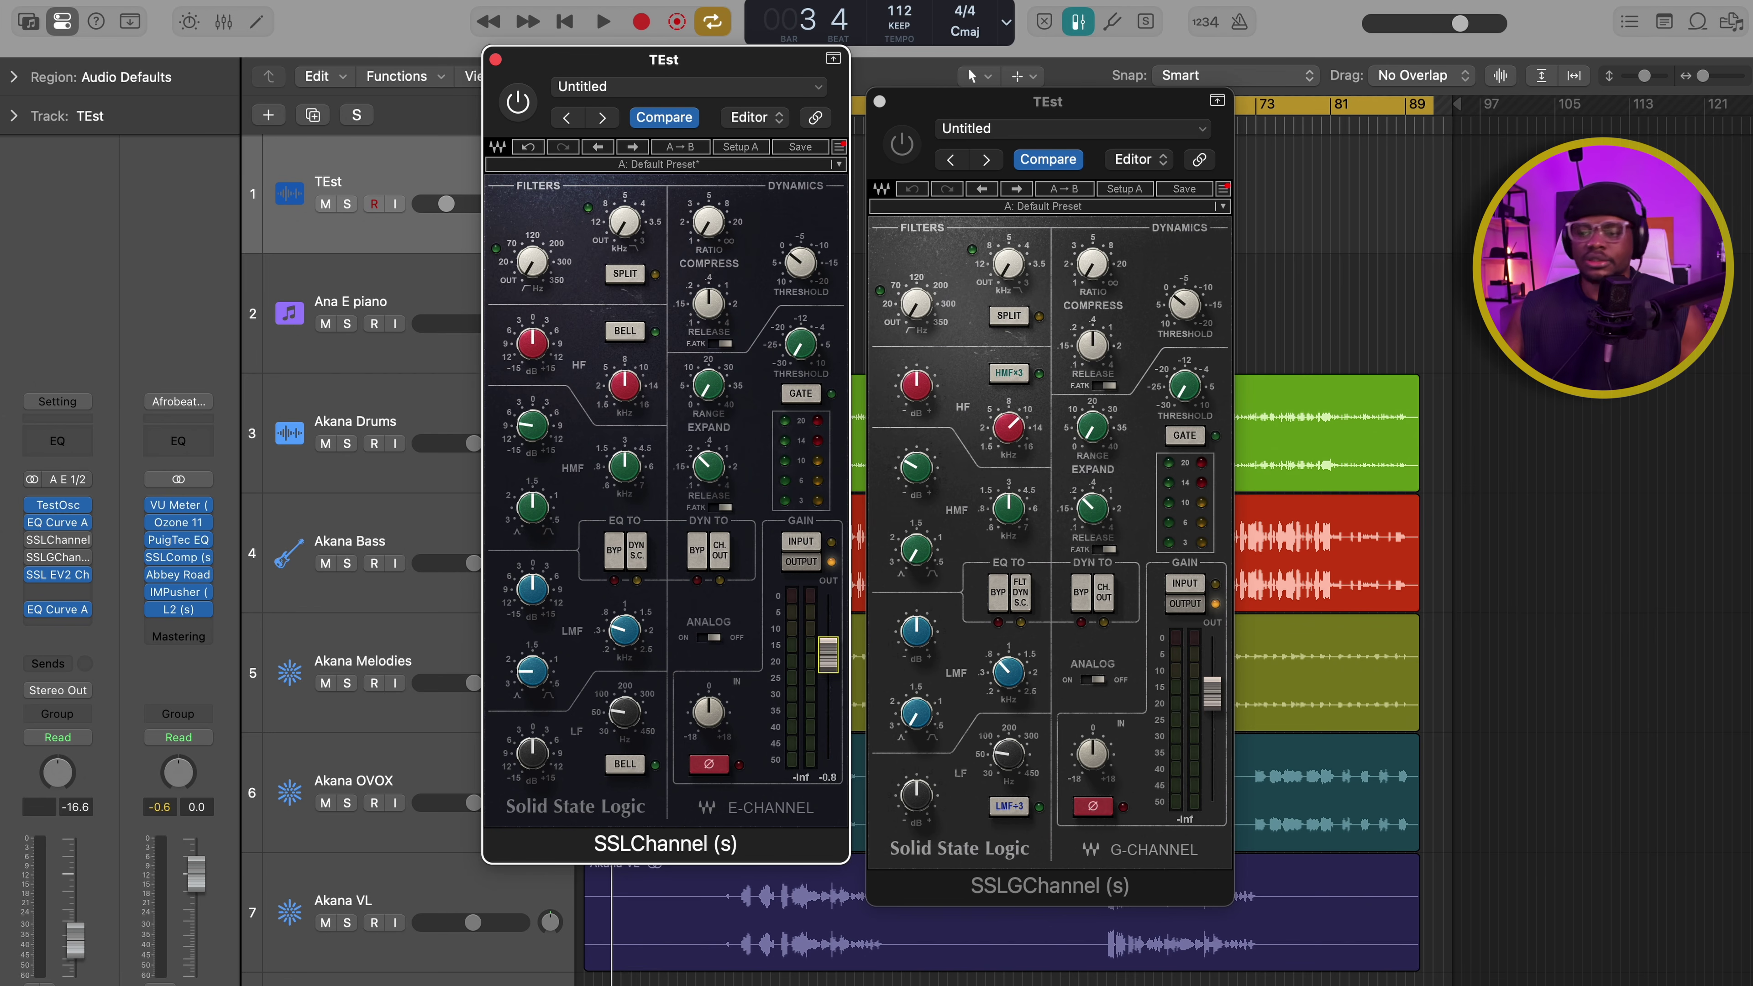
pyautogui.moveTo(765, 64); pyautogui.dragTo(702, 80)
pyautogui.moveTo(1089, 103); pyautogui.dragTo(1083, 64)
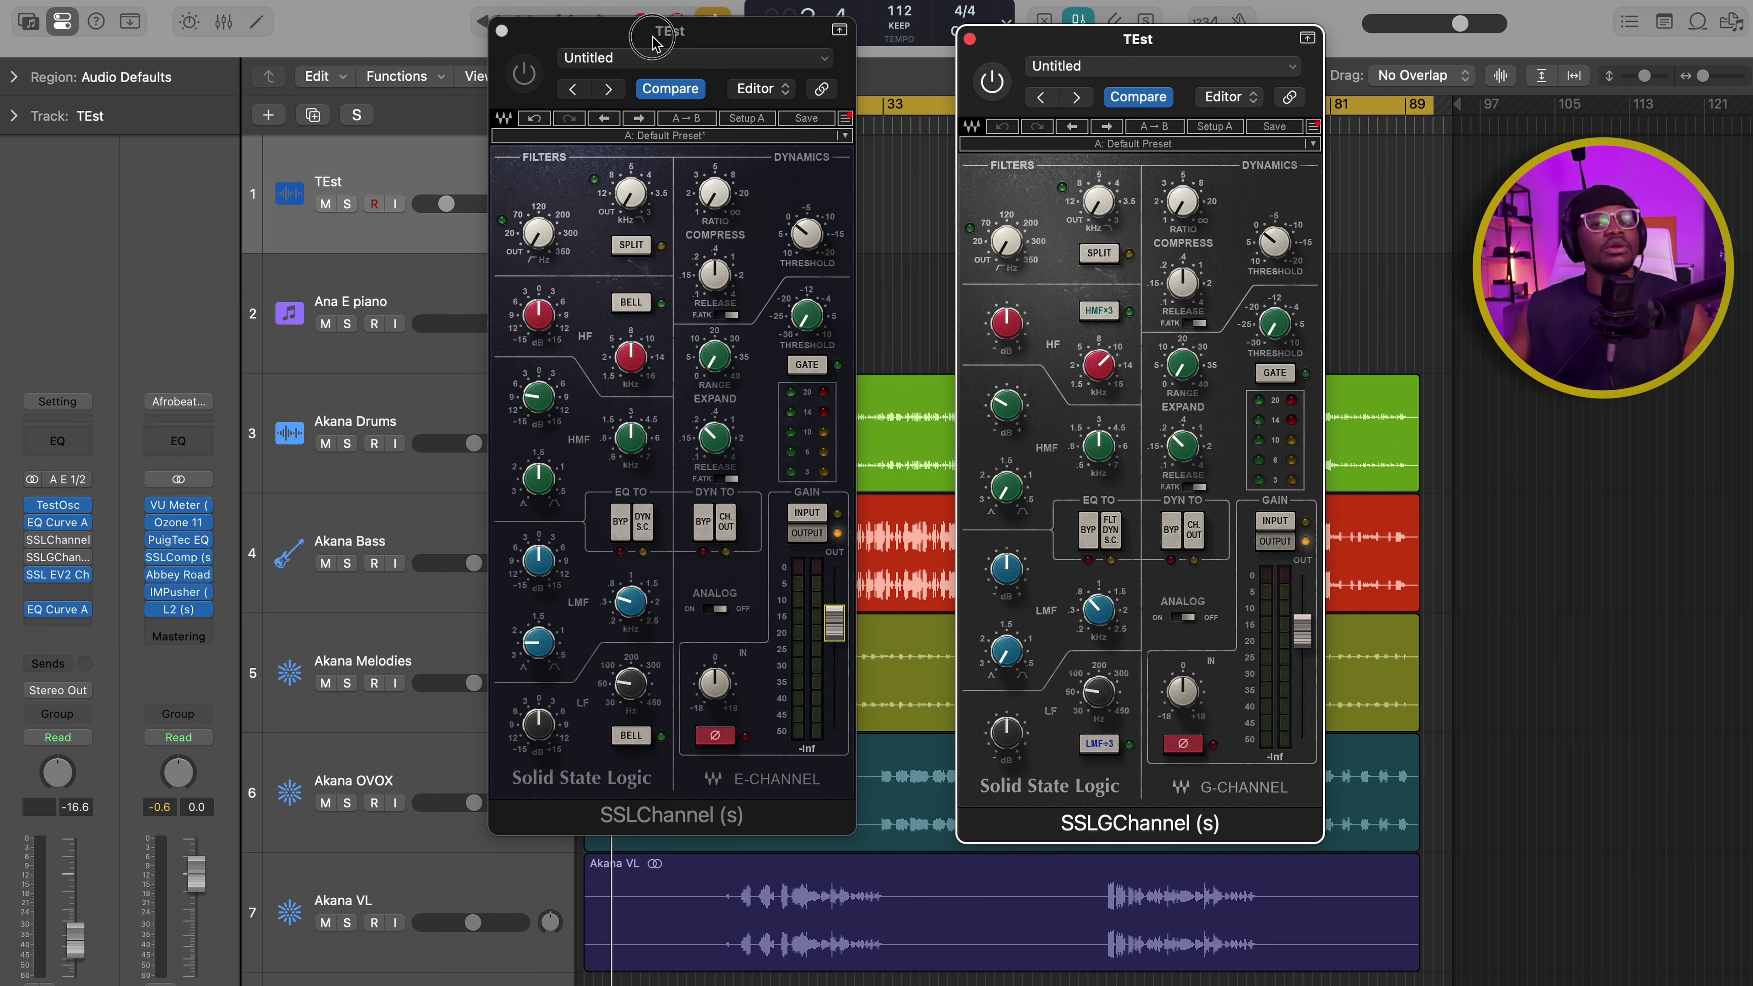
pyautogui.moveTo(653, 43)
pyautogui.mouseDown()
pyautogui.moveTo(648, 69)
pyautogui.moveTo(479, 43)
pyautogui.moveTo(625, 51)
pyautogui.mouseUp()
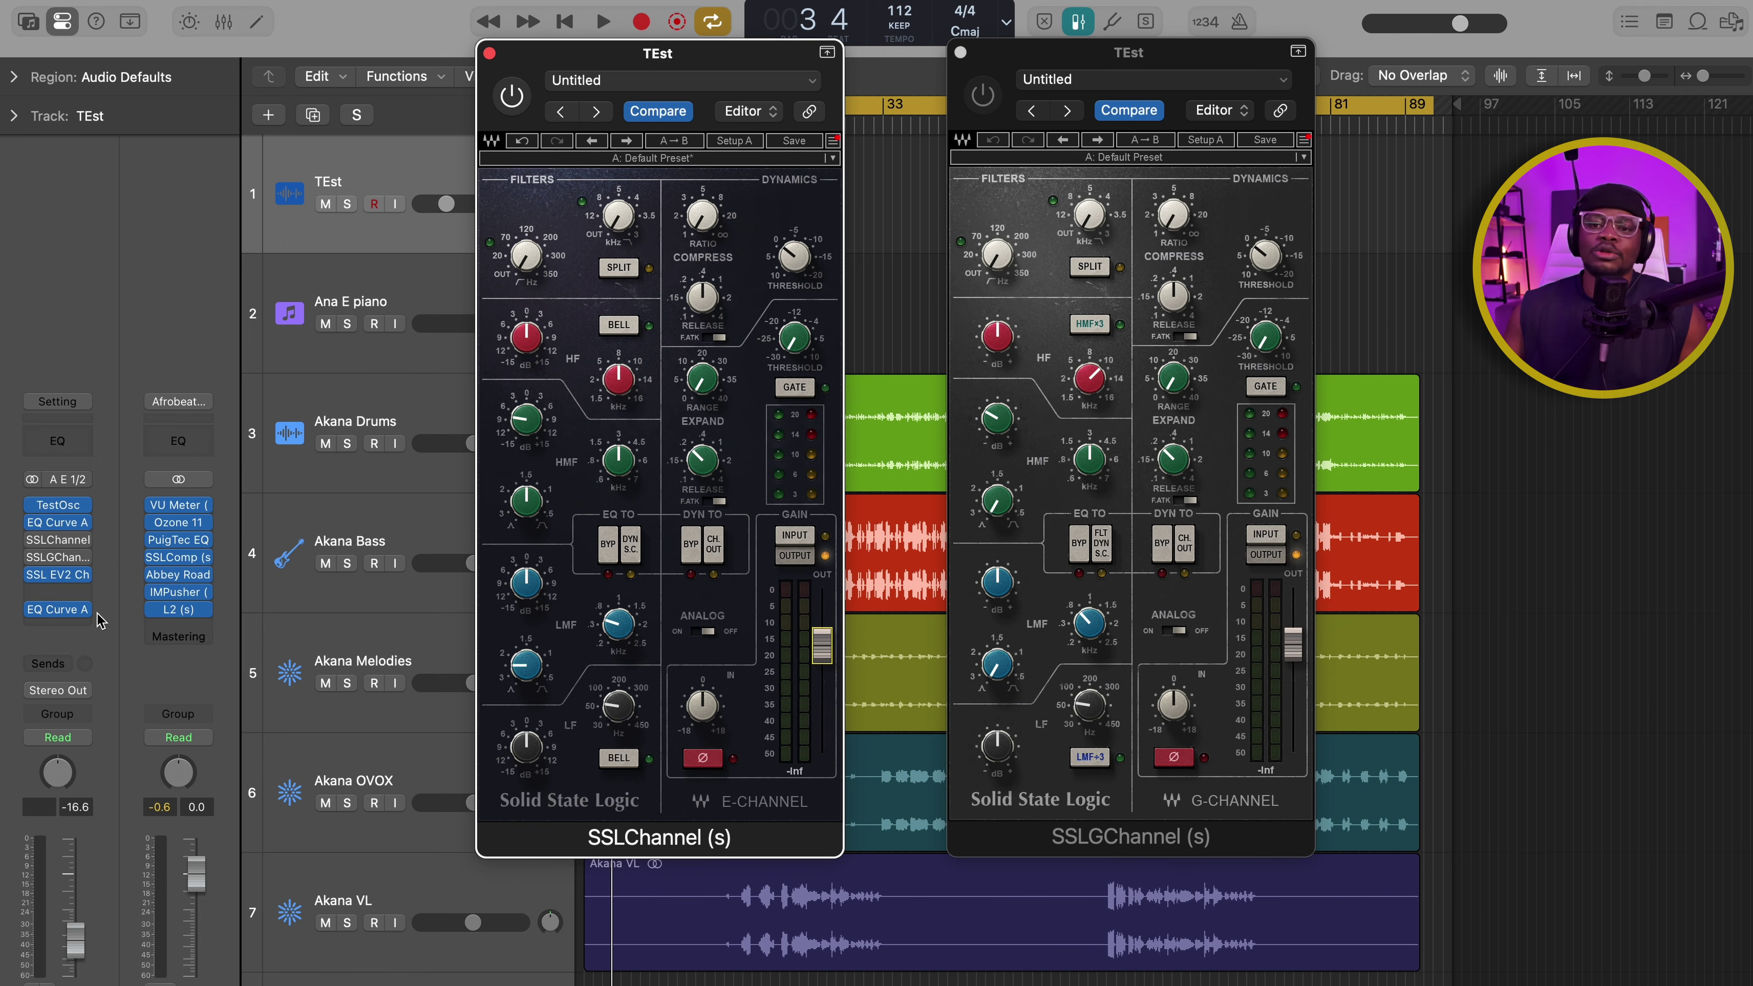
# Step: Open the EQ Curve Analyzer after the channel strips and lay out its window so both SSL plugins stay visible
pyautogui.moveTo(796, 59); pyautogui.dragTo(933, 65)
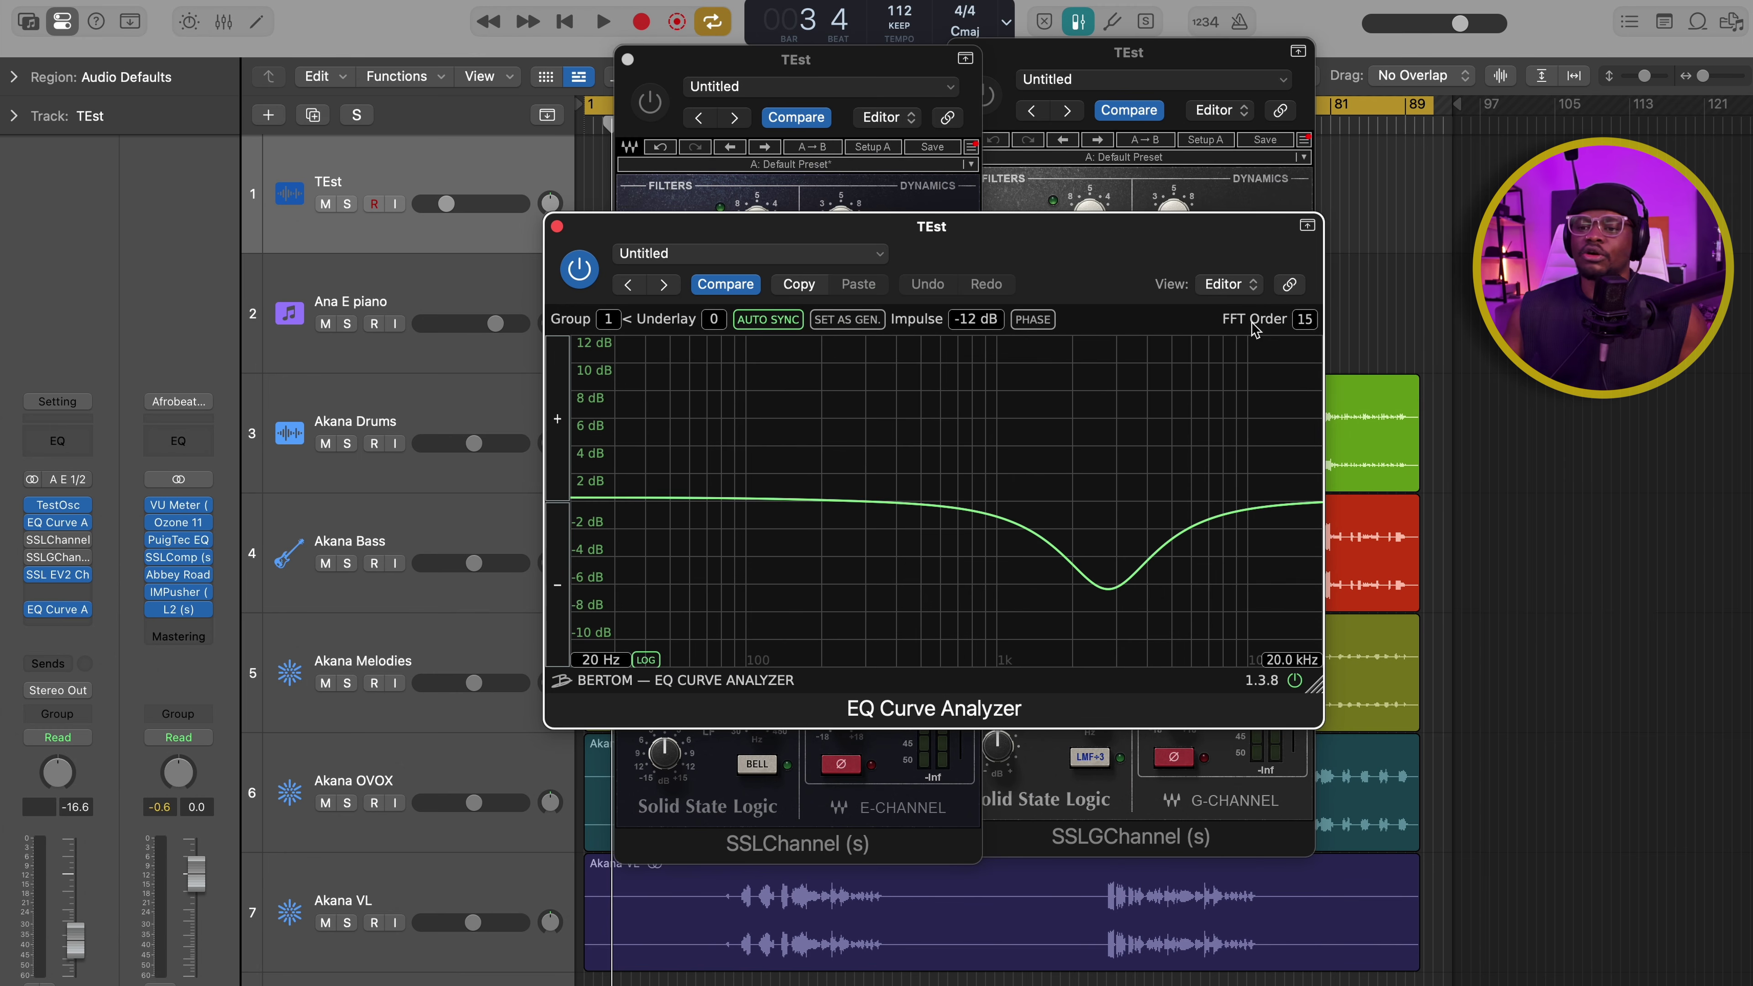
pyautogui.moveTo(1029, 271); pyautogui.dragTo(1268, 525)
pyautogui.moveTo(1267, 525)
pyautogui.mouseDown()
pyautogui.moveTo(1420, 497)
pyautogui.moveTo(1177, 561)
pyautogui.moveTo(1269, 445)
pyautogui.moveTo(1291, 502)
pyautogui.moveTo(1272, 509)
pyautogui.mouseUp()
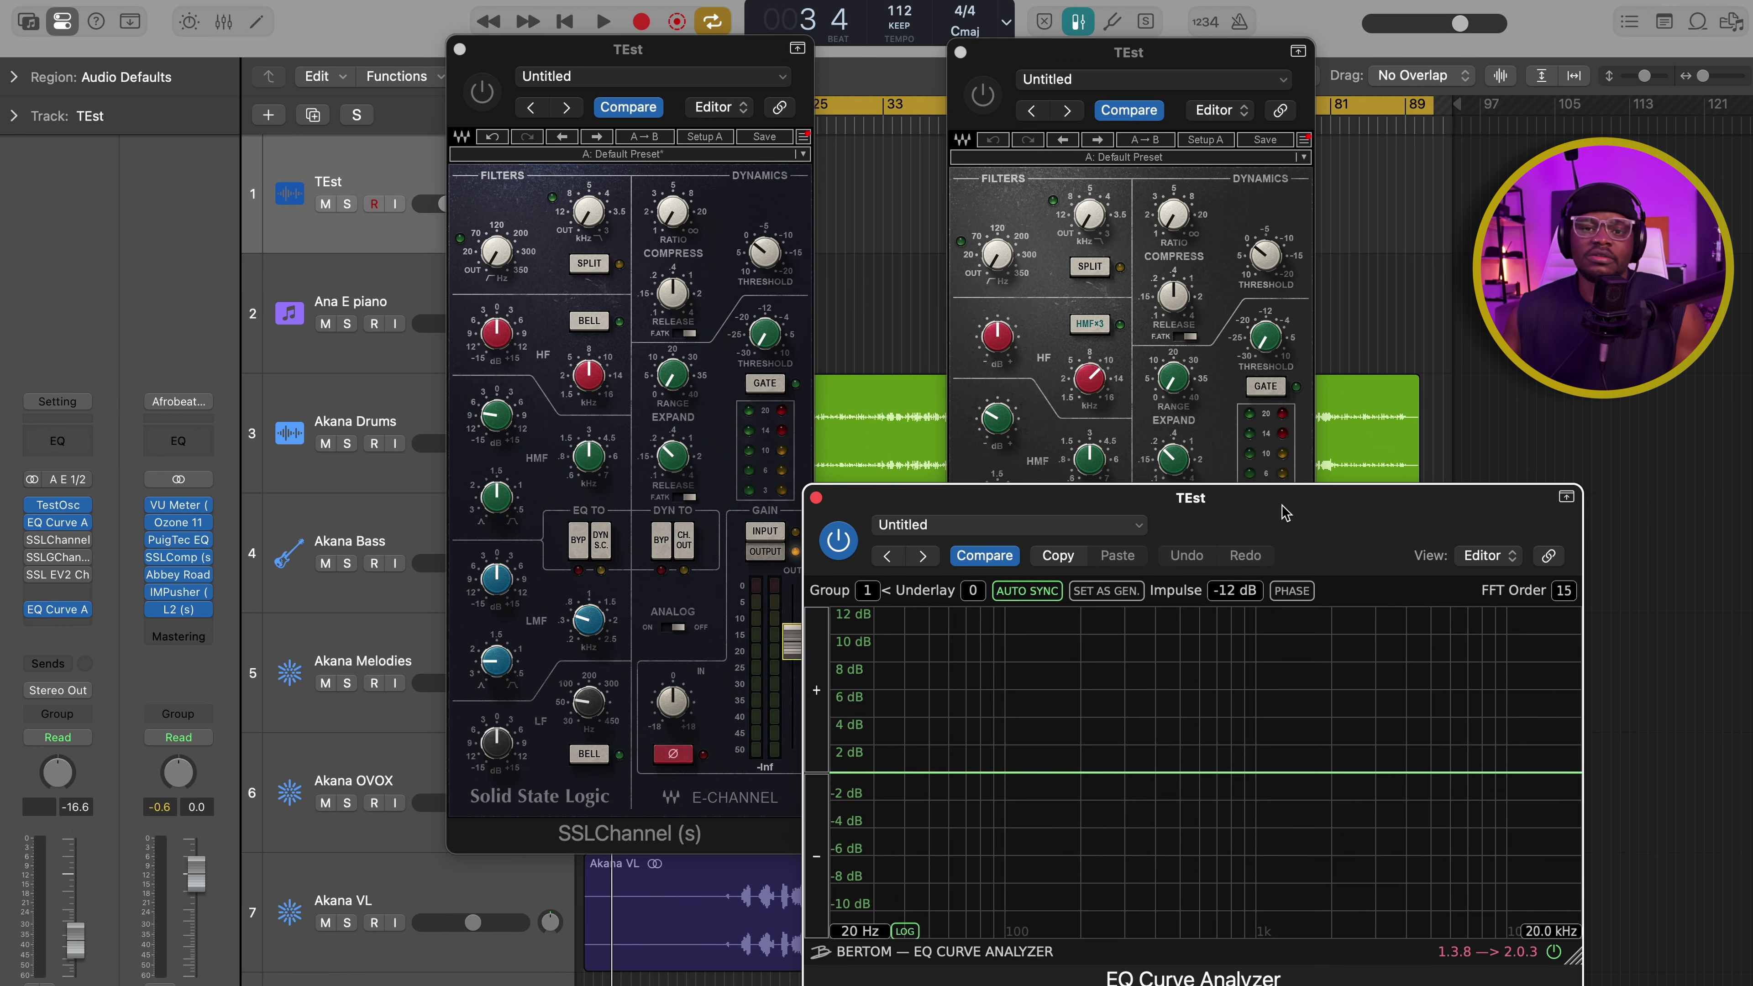
pyautogui.moveTo(1284, 513); pyautogui.dragTo(1399, 476)
pyautogui.moveTo(1198, 60); pyautogui.dragTo(1204, 68)
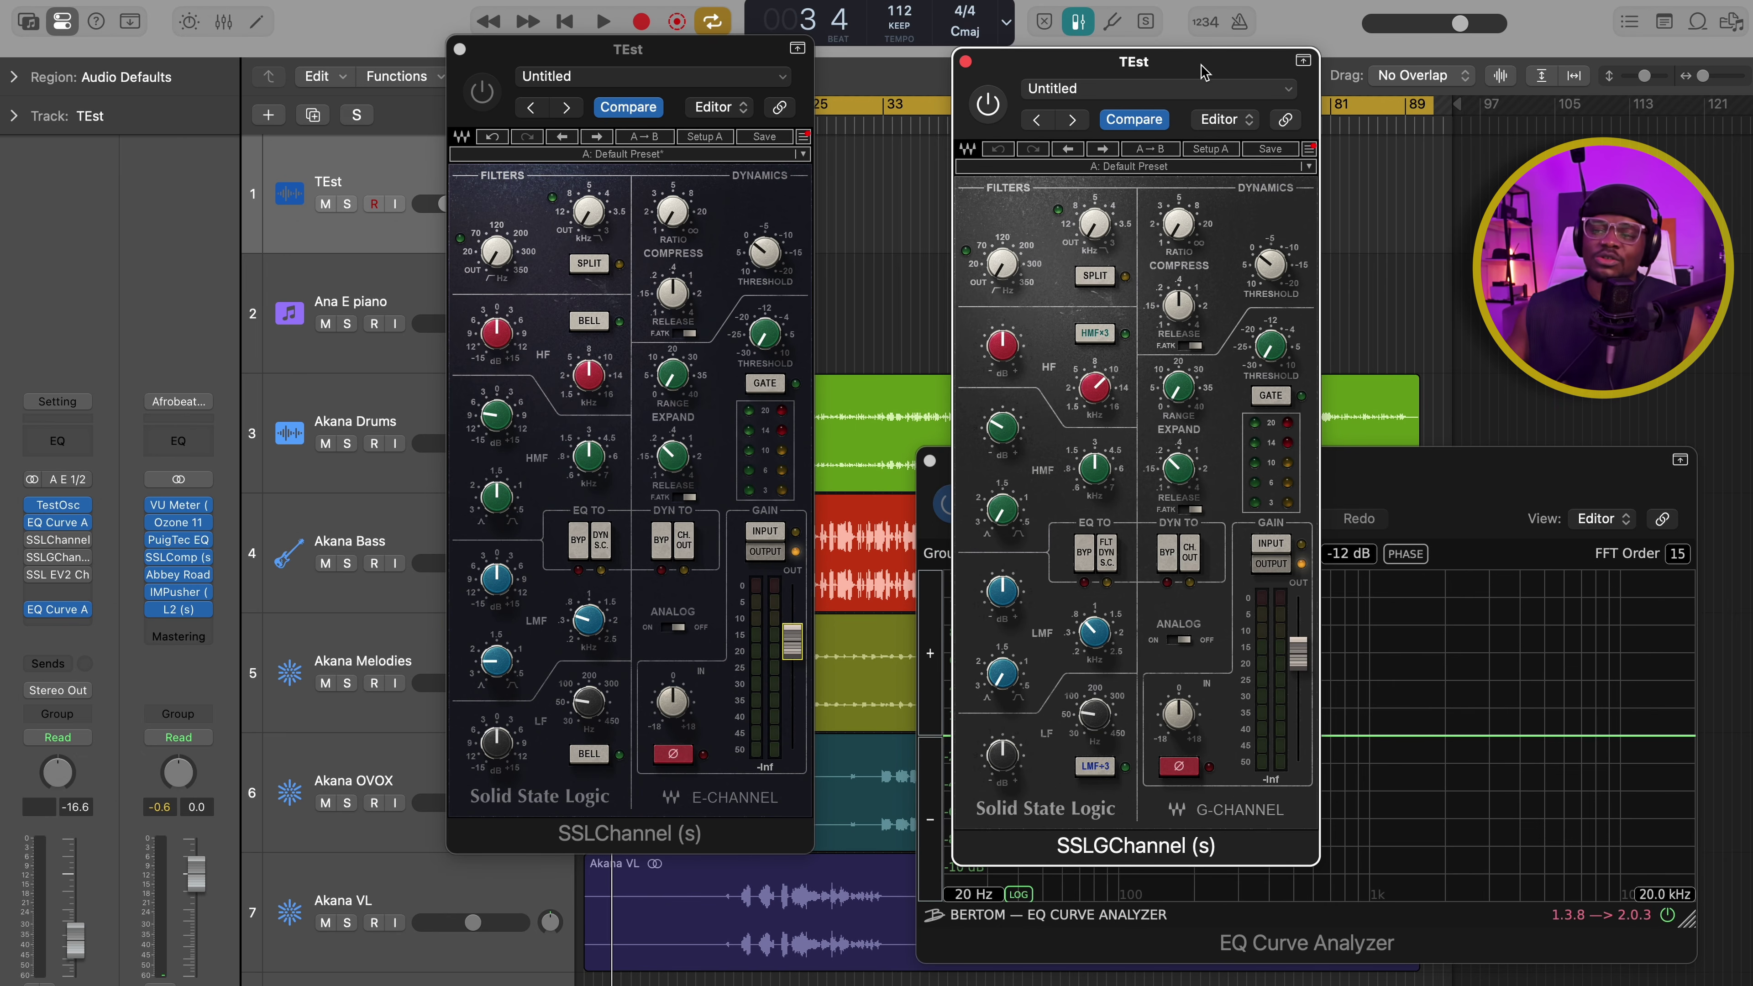
pyautogui.moveTo(1205, 69); pyautogui.dragTo(1179, 69)
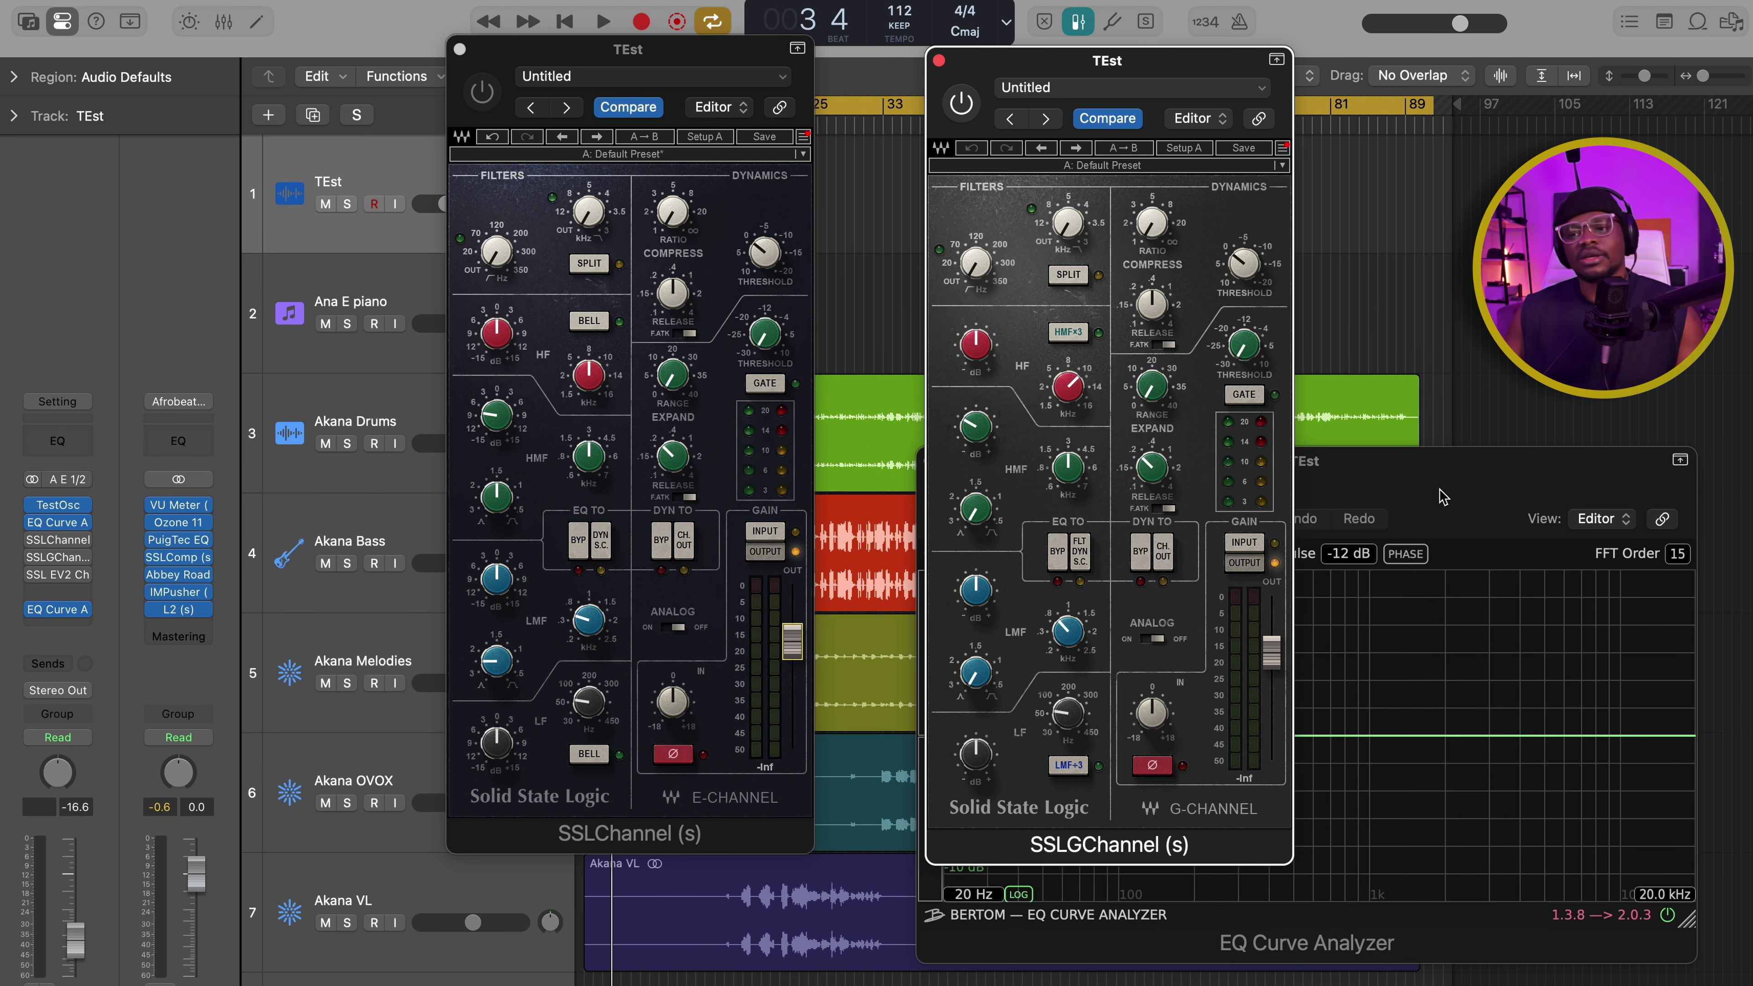
# Step: Enable the SSLChannel and position the EQ Curve Analyzer beside it, in front of the SSLGChannel
pyautogui.moveTo(1438, 503); pyautogui.dragTo(1284, 401)
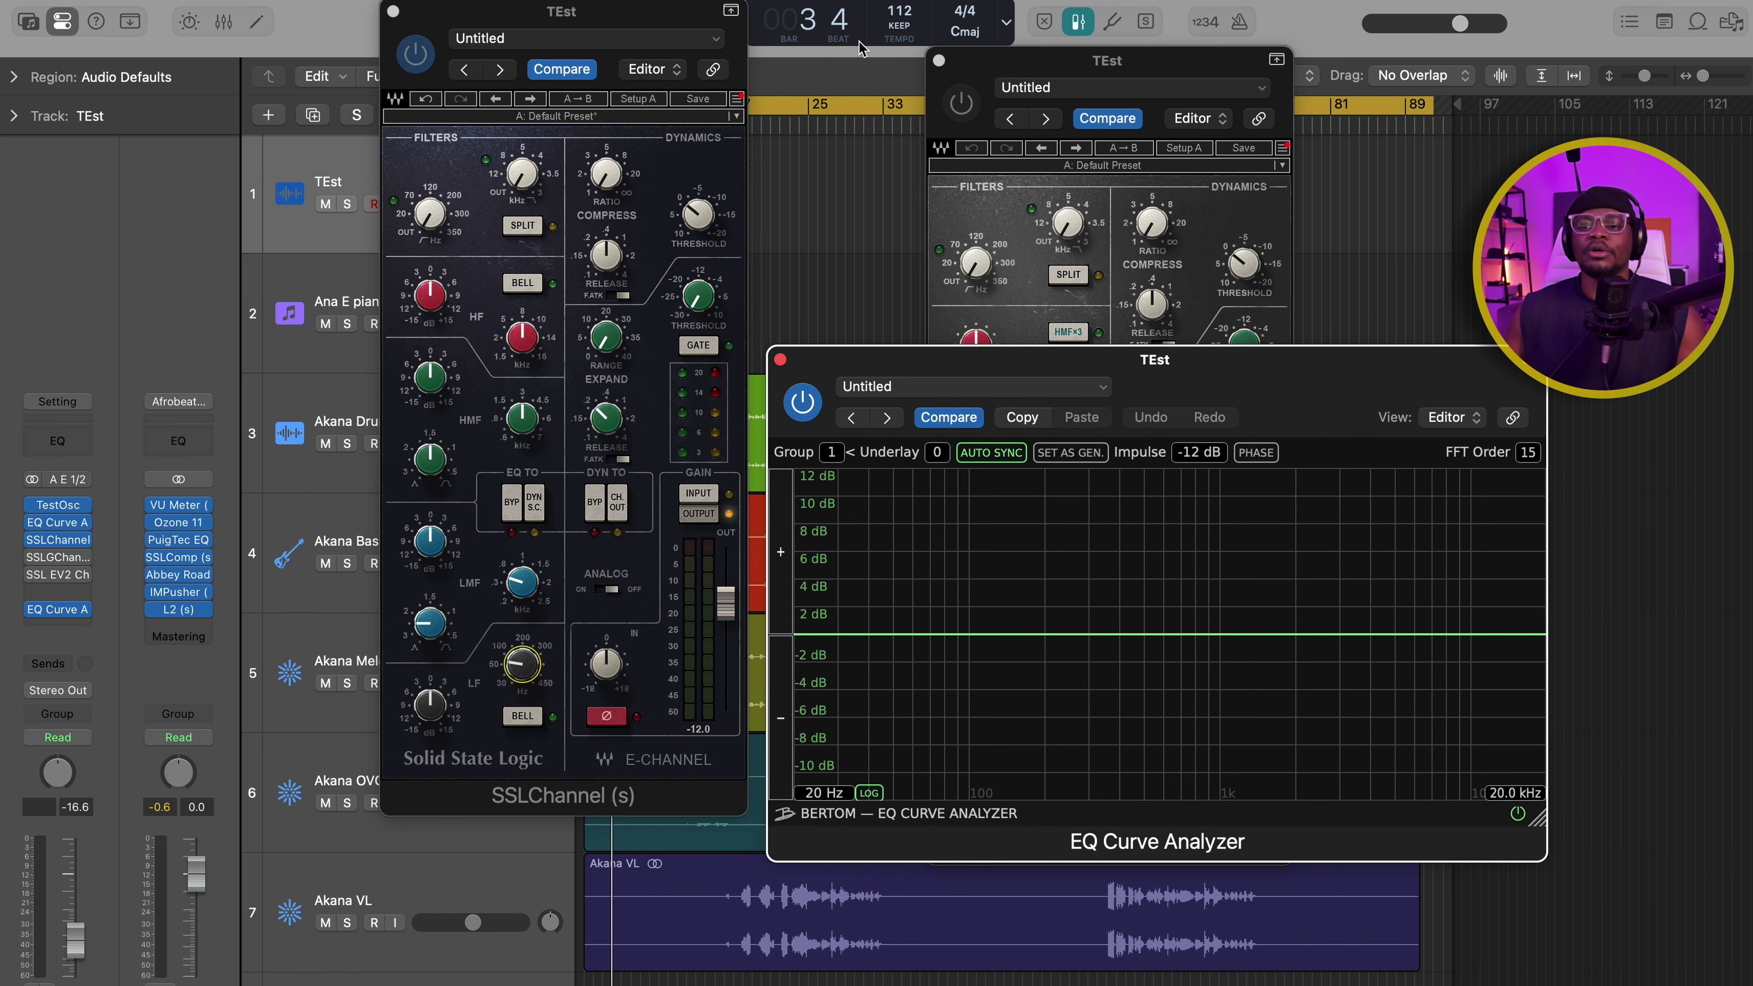
pyautogui.moveTo(652, 17); pyautogui.dragTo(628, 62)
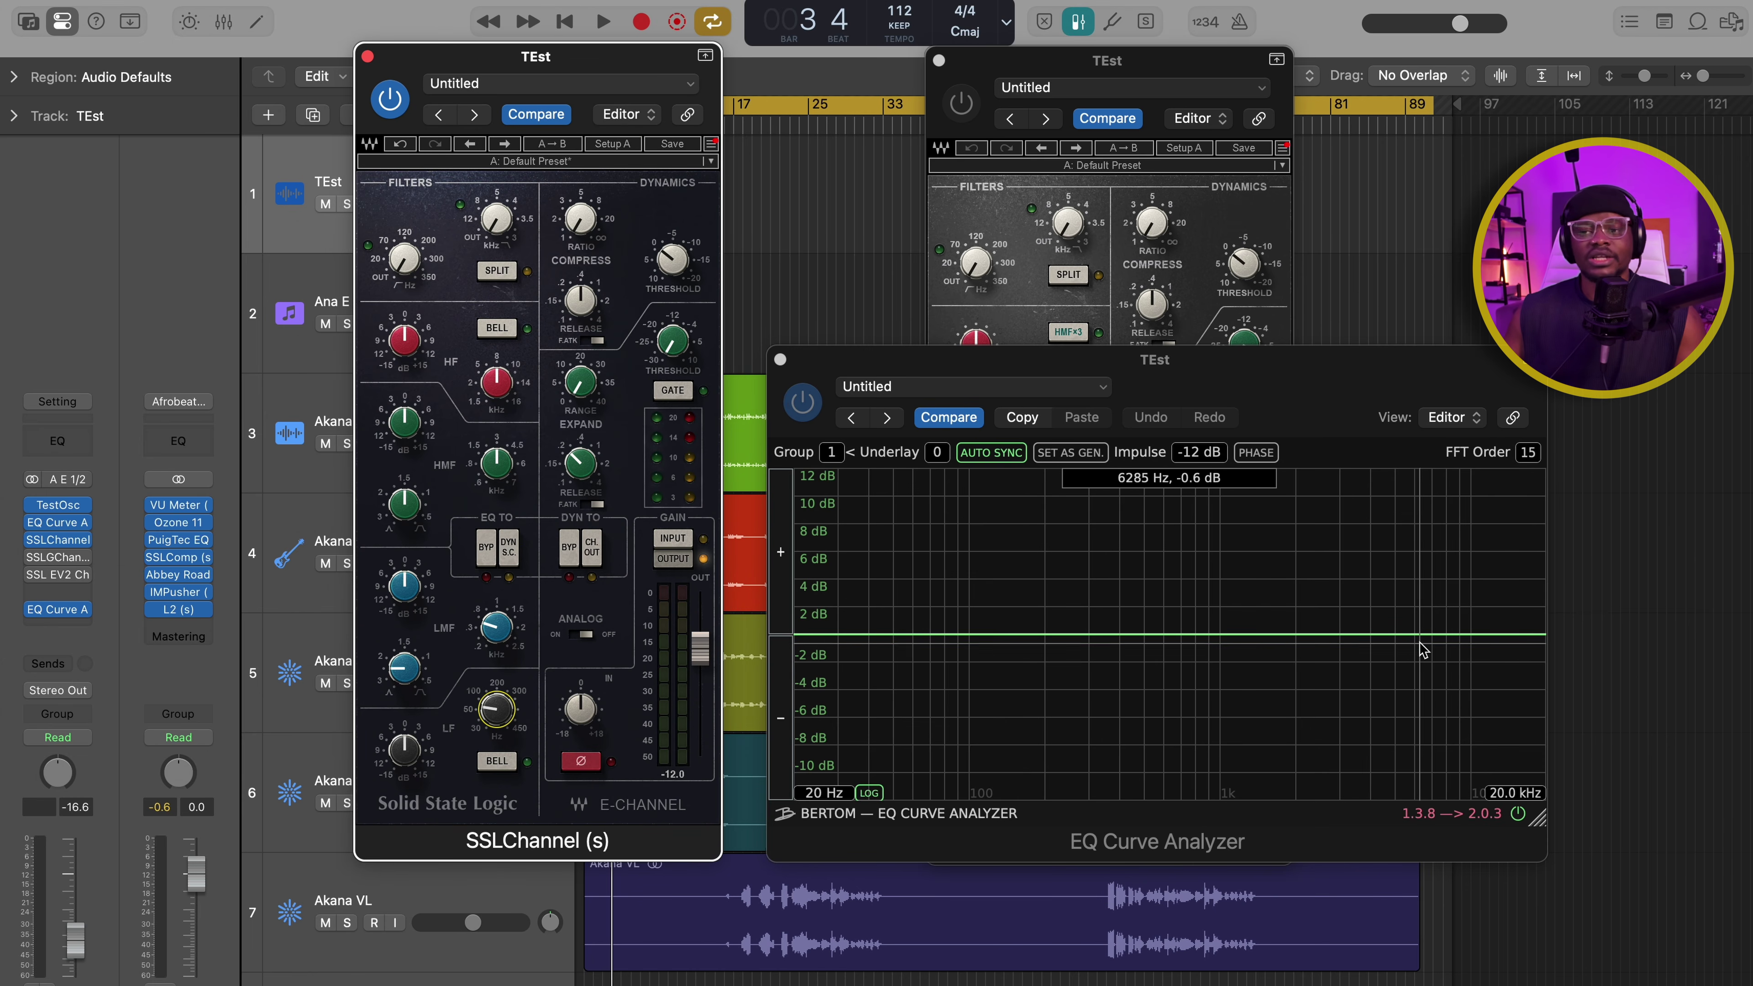
pyautogui.click(1150, 53)
pyautogui.moveTo(1367, 387); pyautogui.dragTo(1359, 398)
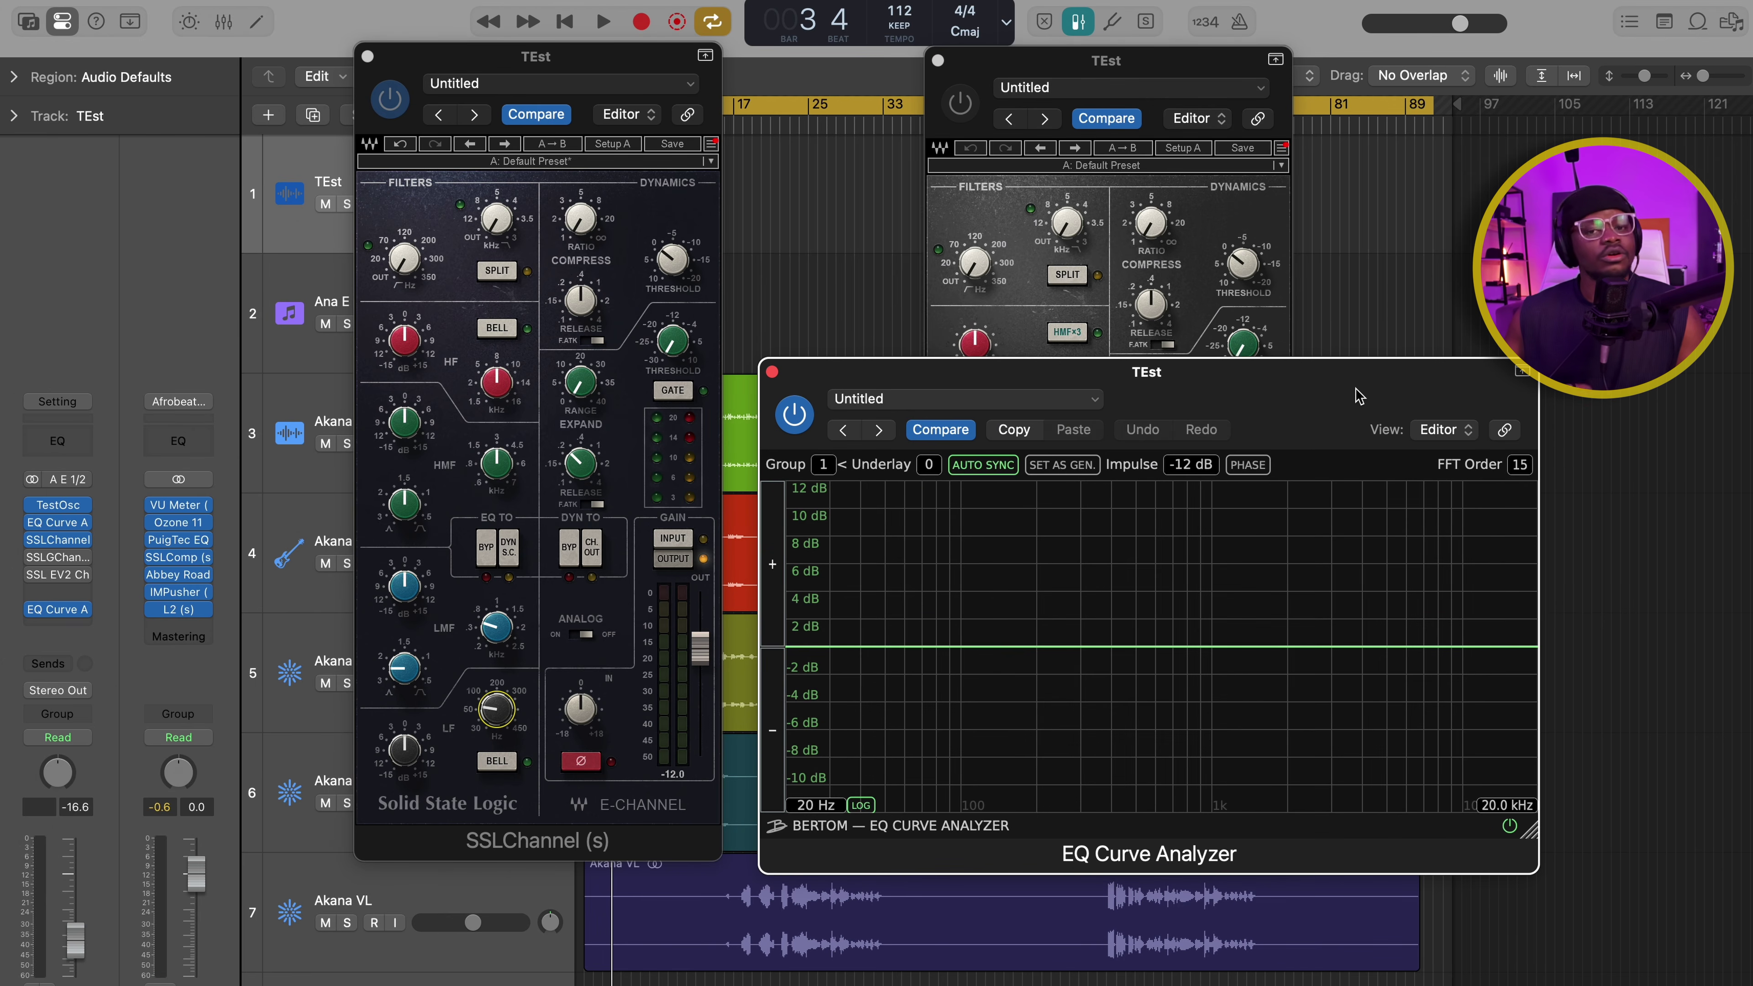
# Step: Cut the E-Channel's HMF band with a narrow Q and lay out the analyzer and SSLGChannel windows for comparison
pyautogui.moveTo(401, 431); pyautogui.dragTo(411, 546)
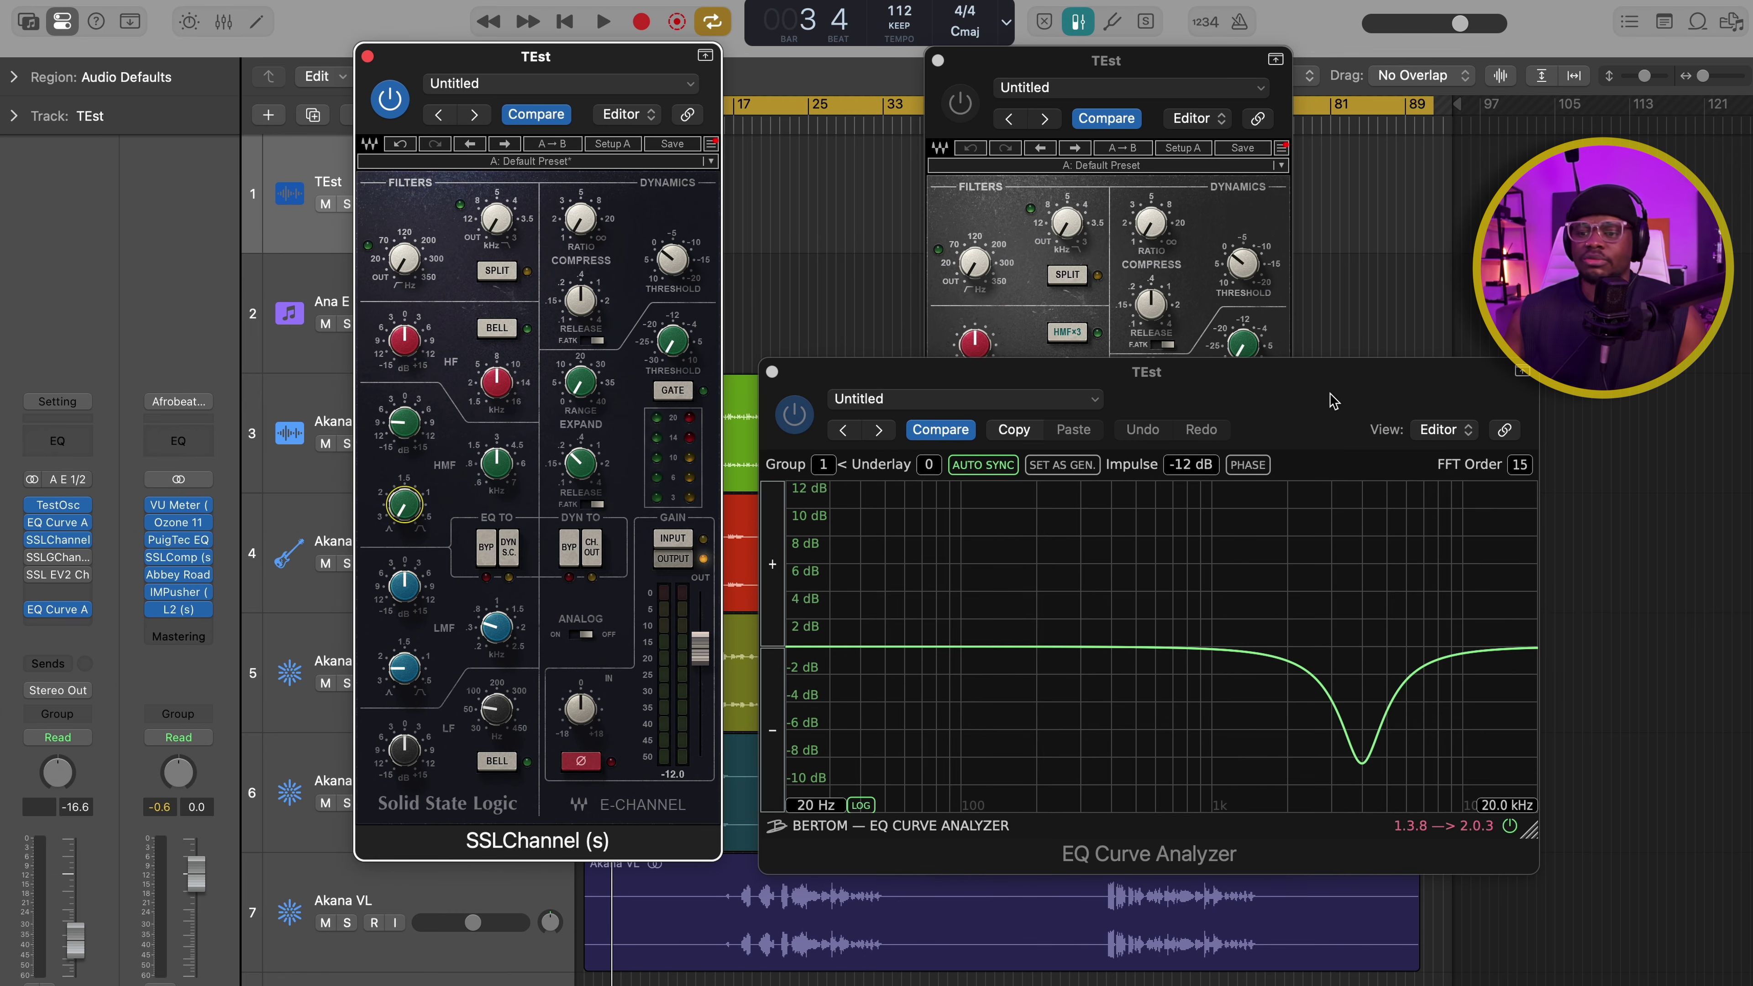
pyautogui.moveTo(1037, 390); pyautogui.dragTo(421, 295)
pyautogui.moveTo(1061, 72); pyautogui.dragTo(1211, 81)
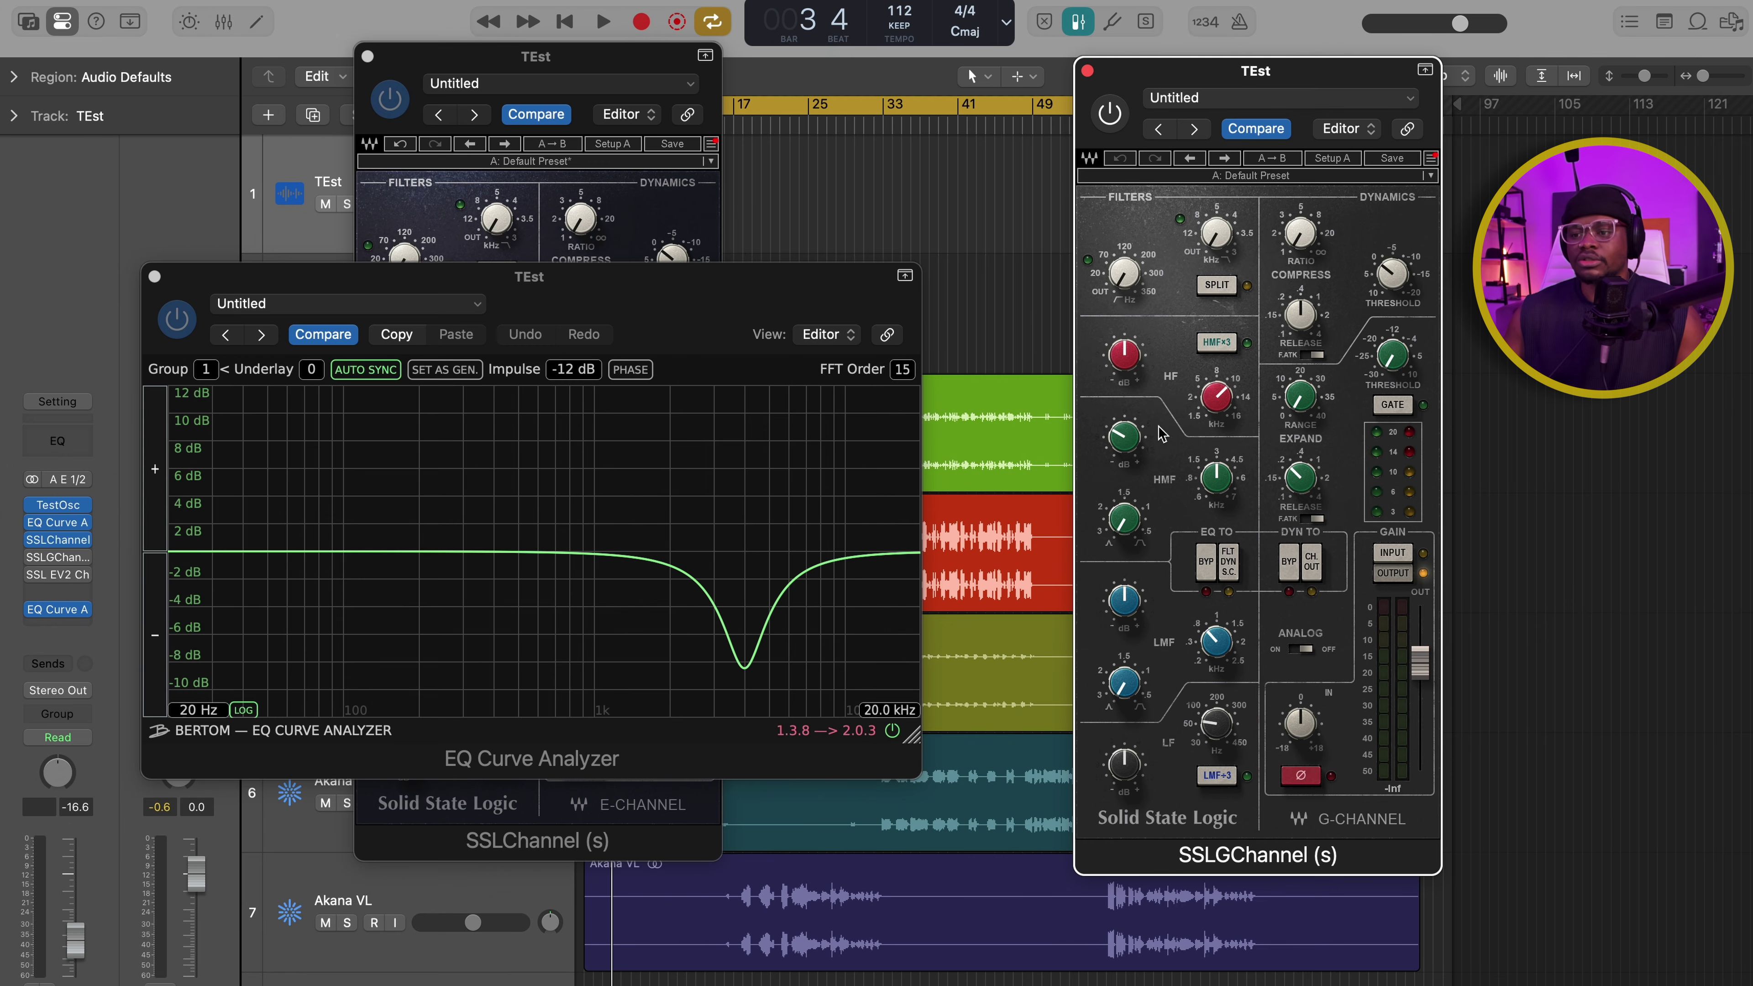
# Step: Match the HMF frequency and gain between the E-Channel and G-Channel, and switch between the plugins to compare their curves
pyautogui.click(1216, 480)
pyautogui.click(1125, 438)
pyautogui.moveTo(331, 277); pyautogui.dragTo(464, 546)
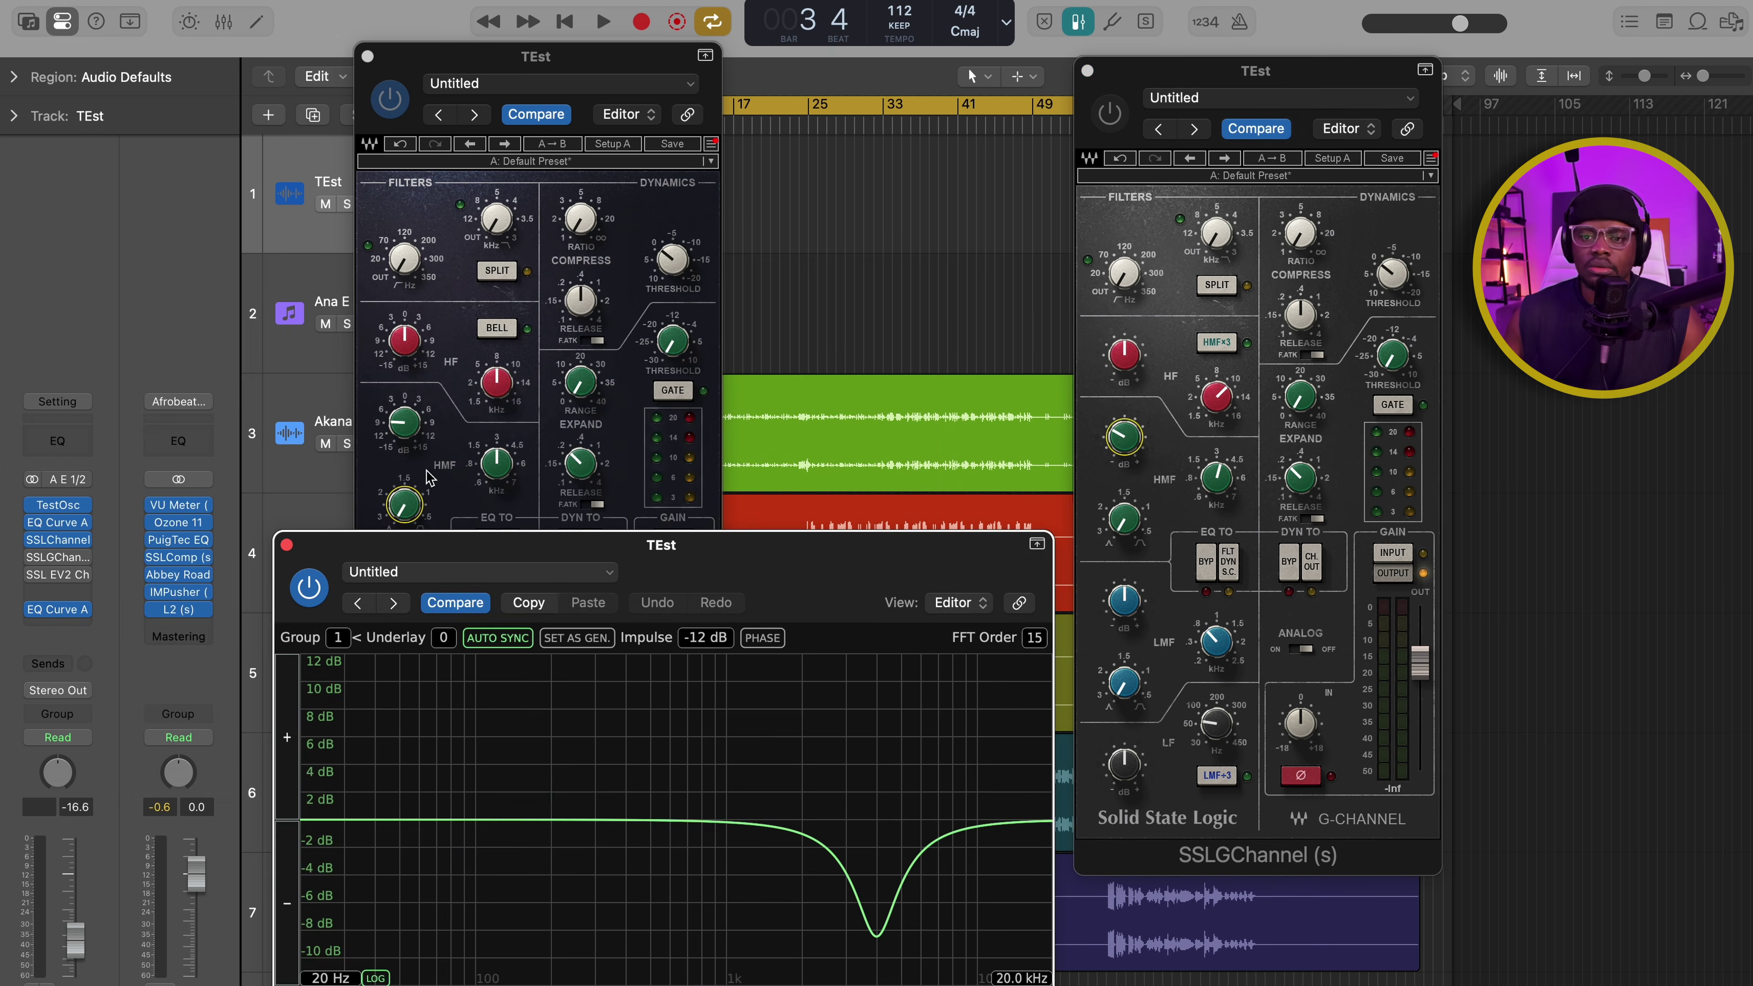
pyautogui.click(496, 465)
pyautogui.click(1216, 477)
pyautogui.click(1124, 436)
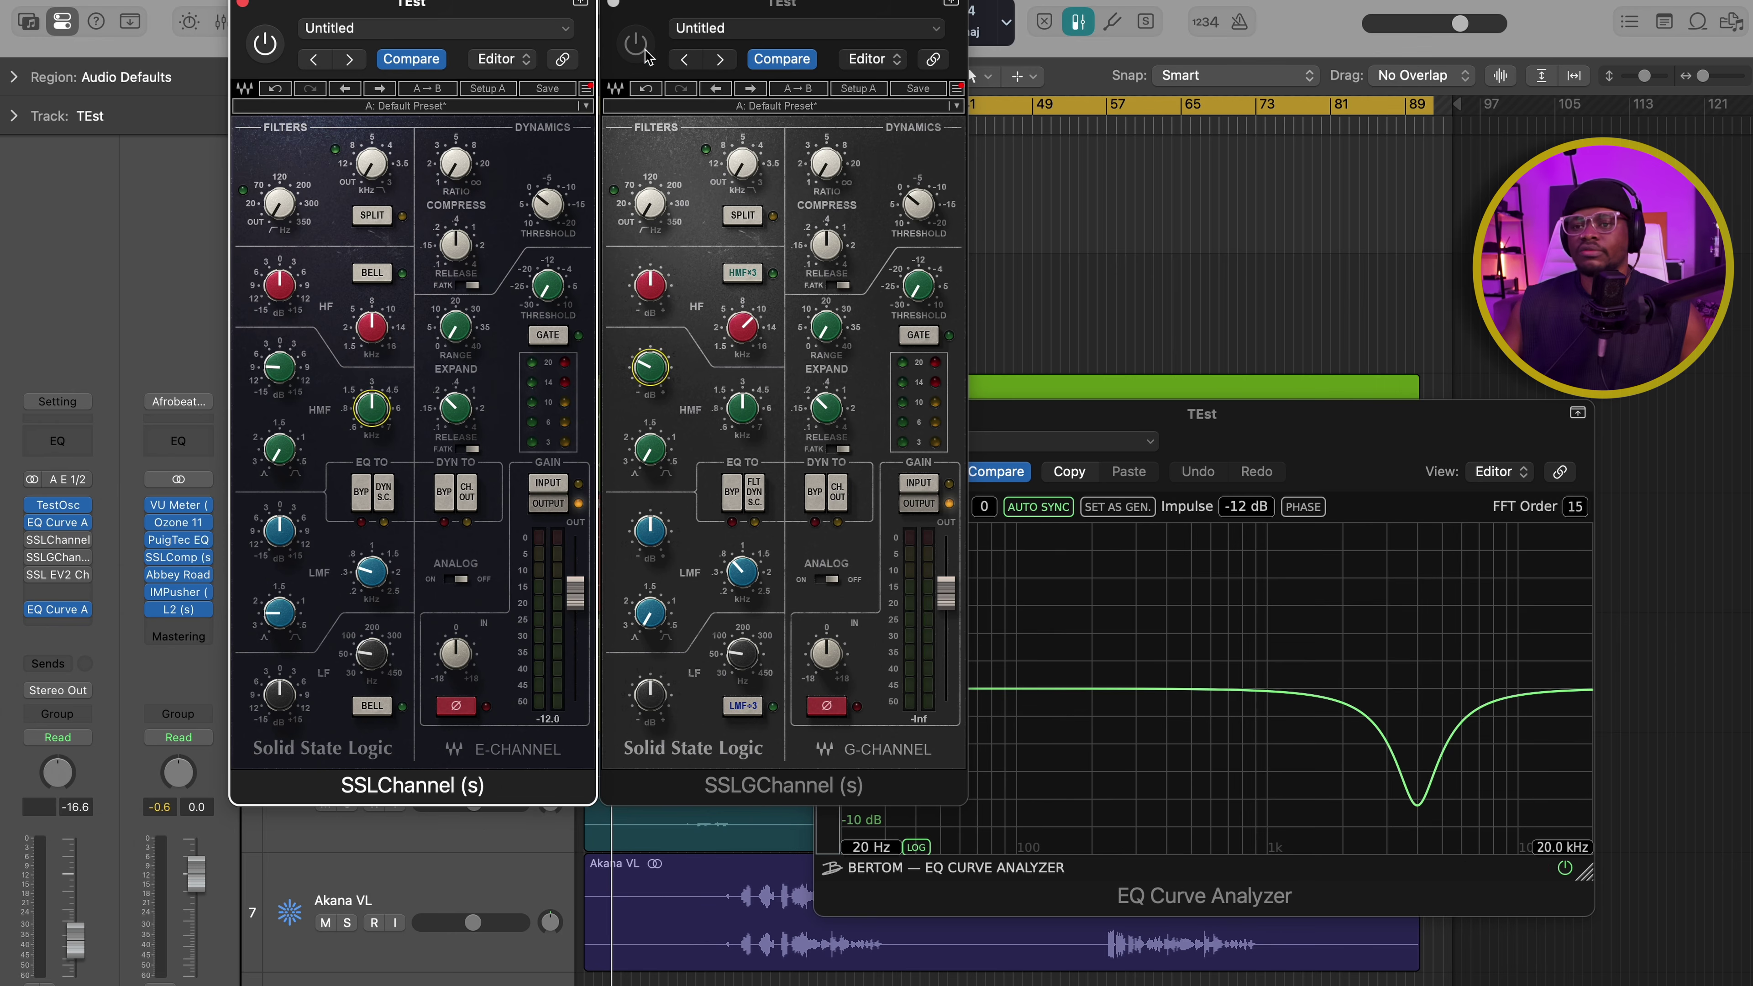
pyautogui.click(635, 45)
pyautogui.moveTo(1326, 433)
pyautogui.mouseDown()
pyautogui.moveTo(1370, 475)
pyautogui.moveTo(1342, 442)
pyautogui.mouseUp()
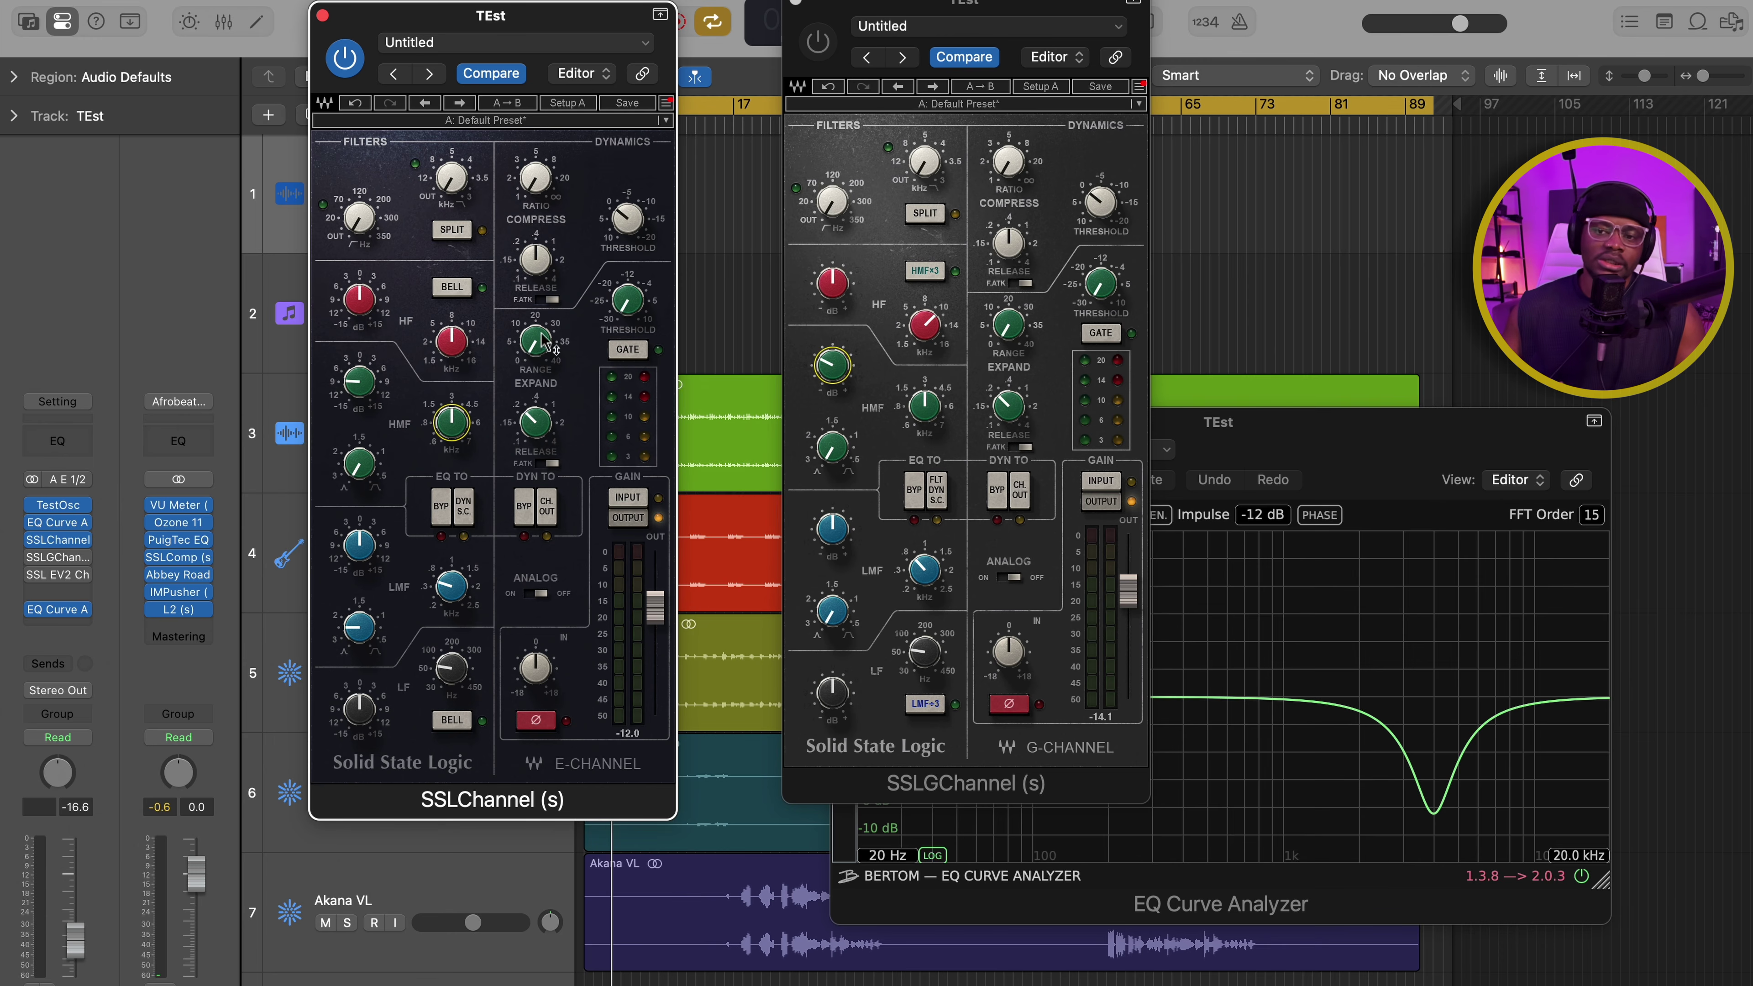
# Step: Try the E-Channel's HF bell switch, and reset its HMF Q, HMF gain and HF gain to their defaults
pyautogui.click(452, 289)
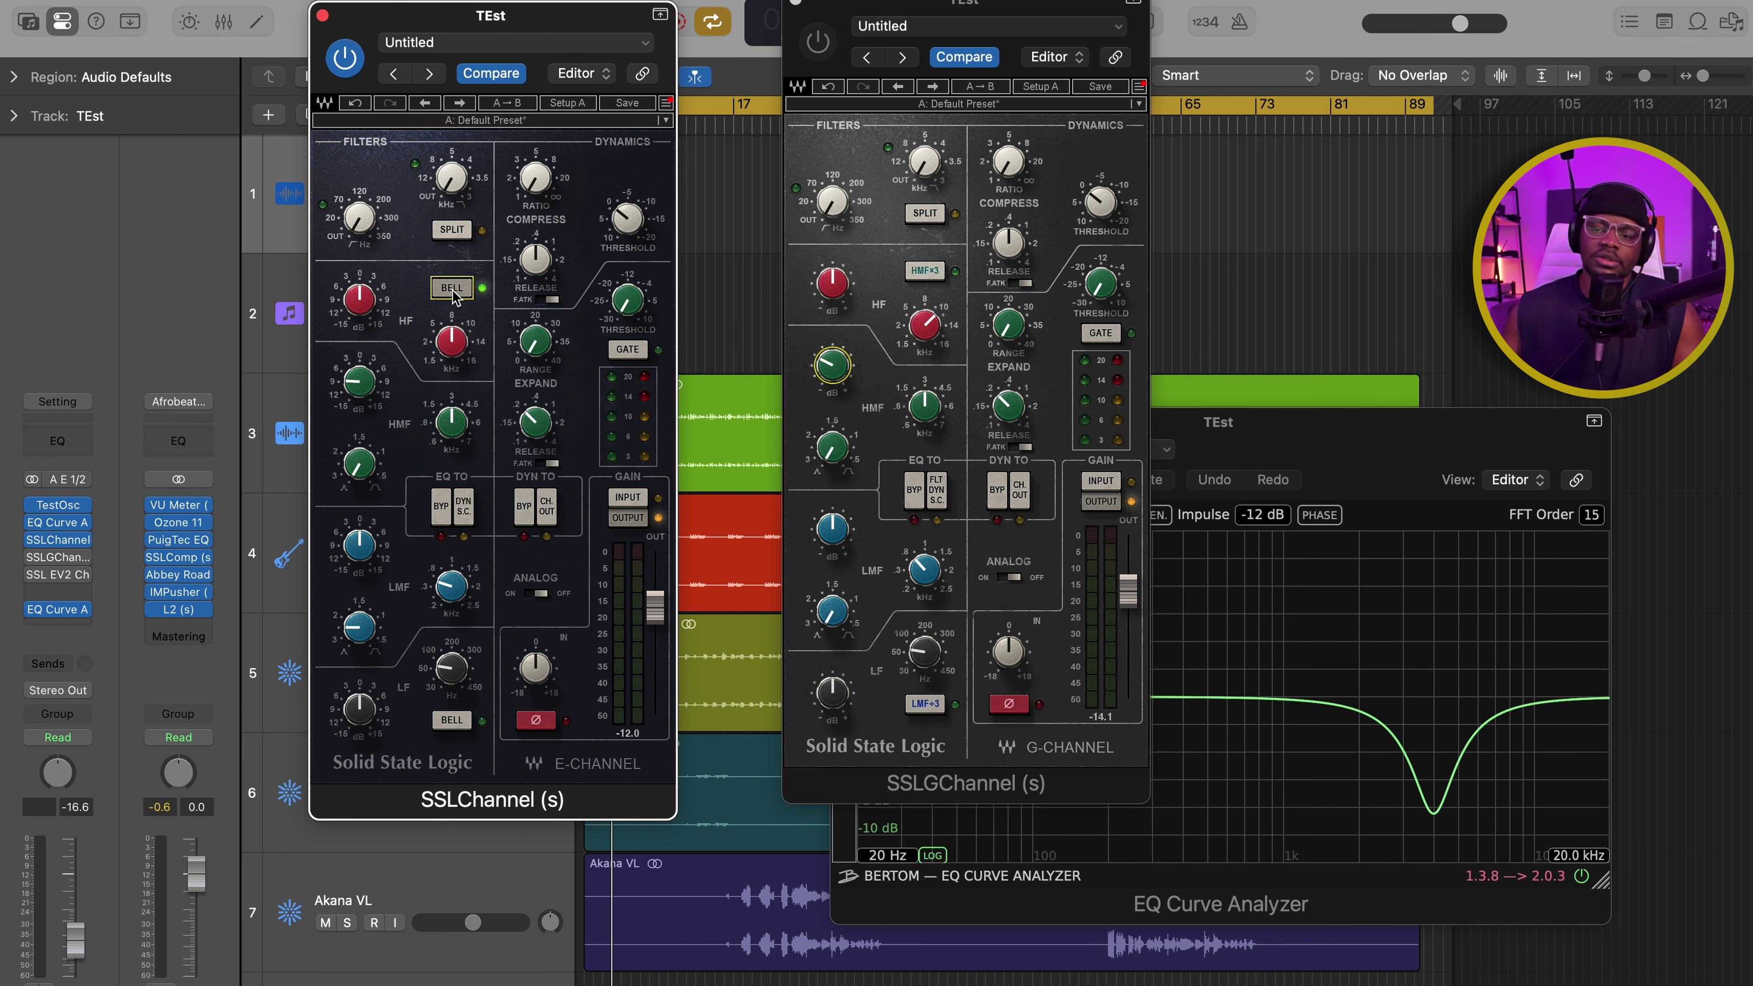
pyautogui.click(461, 288)
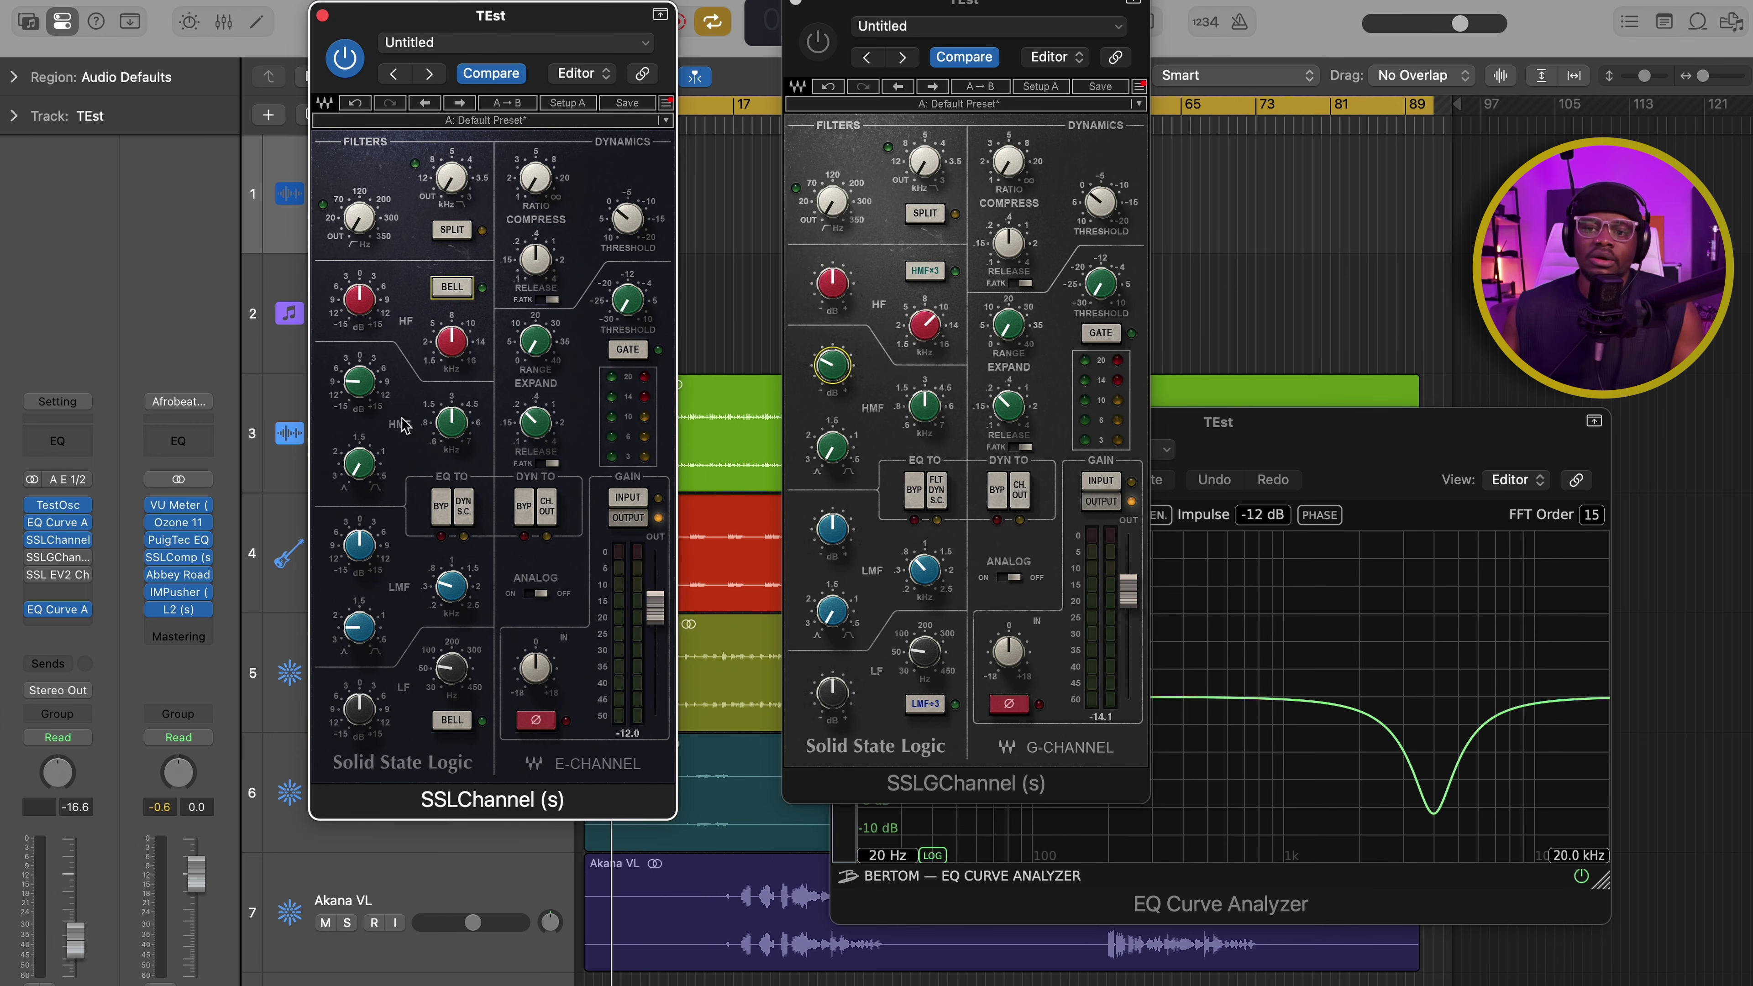
pyautogui.keyDown('alt'); pyautogui.click(363, 469); pyautogui.keyUp('alt')
pyautogui.keyDown('alt'); pyautogui.click(363, 385); pyautogui.keyUp('alt')
pyautogui.keyDown('alt'); pyautogui.click(362, 302); pyautogui.keyUp('alt')
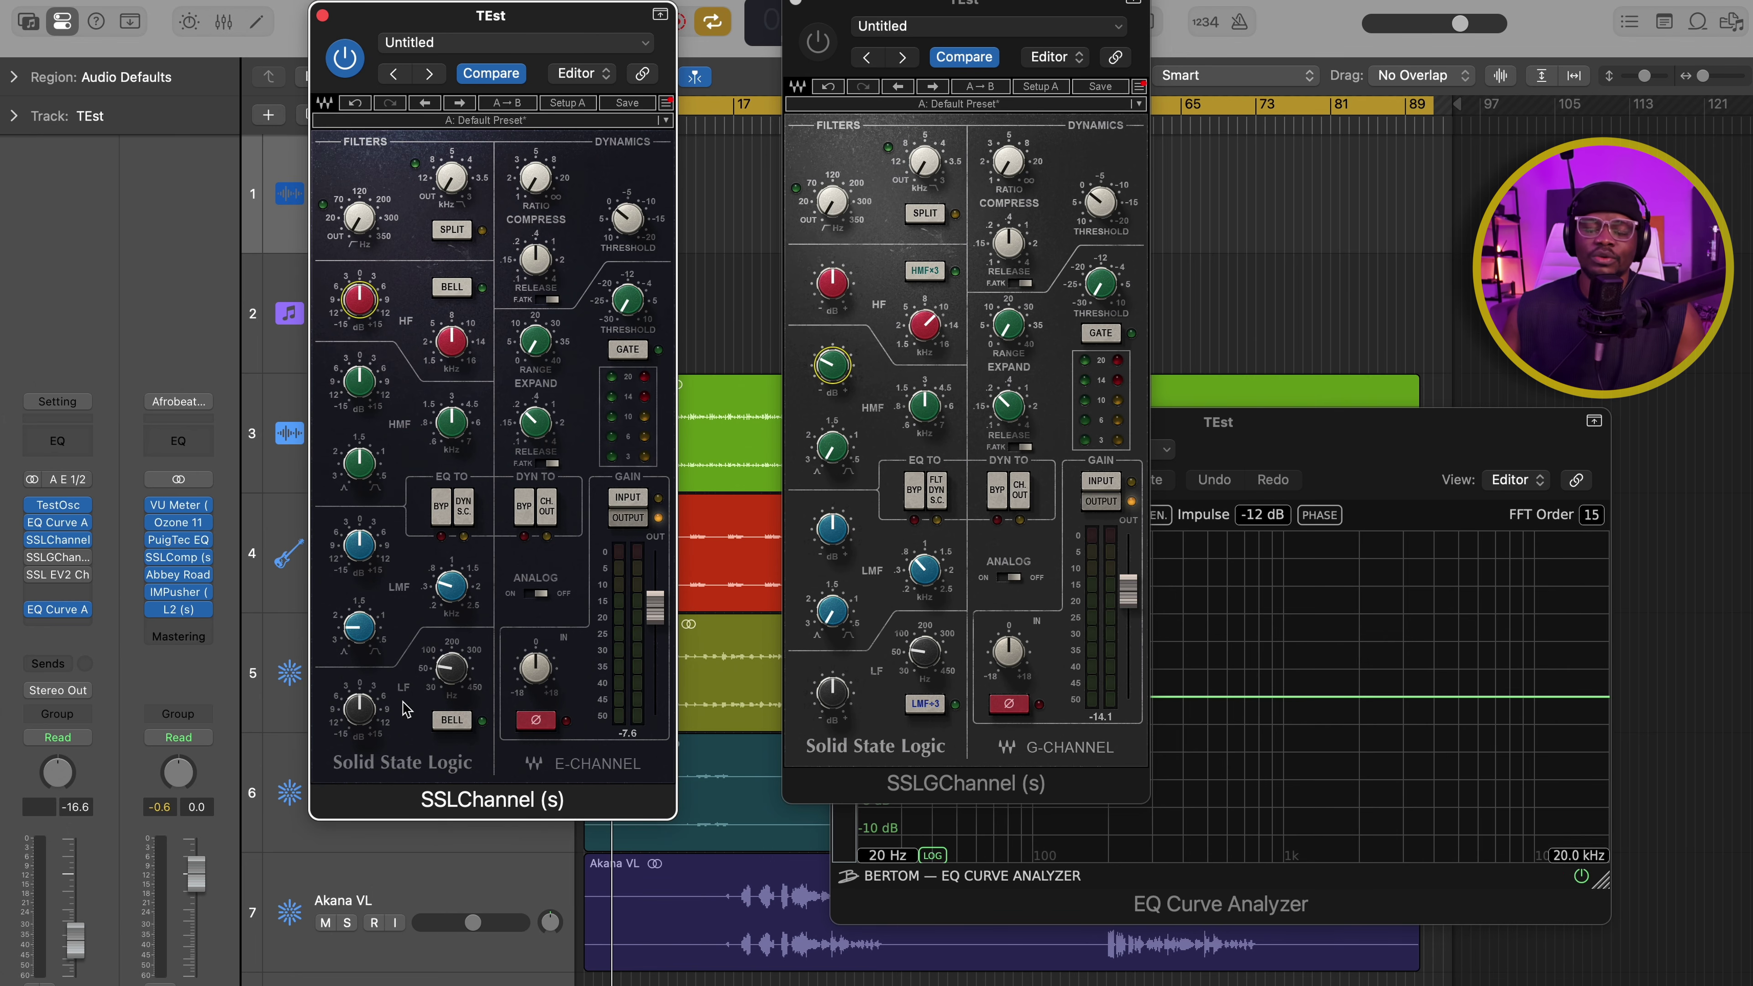
# Step: Set the E-Channel's HF gain to 5 dB with the shelf shape active
pyautogui.moveTo(521, 31); pyautogui.dragTo(585, 14)
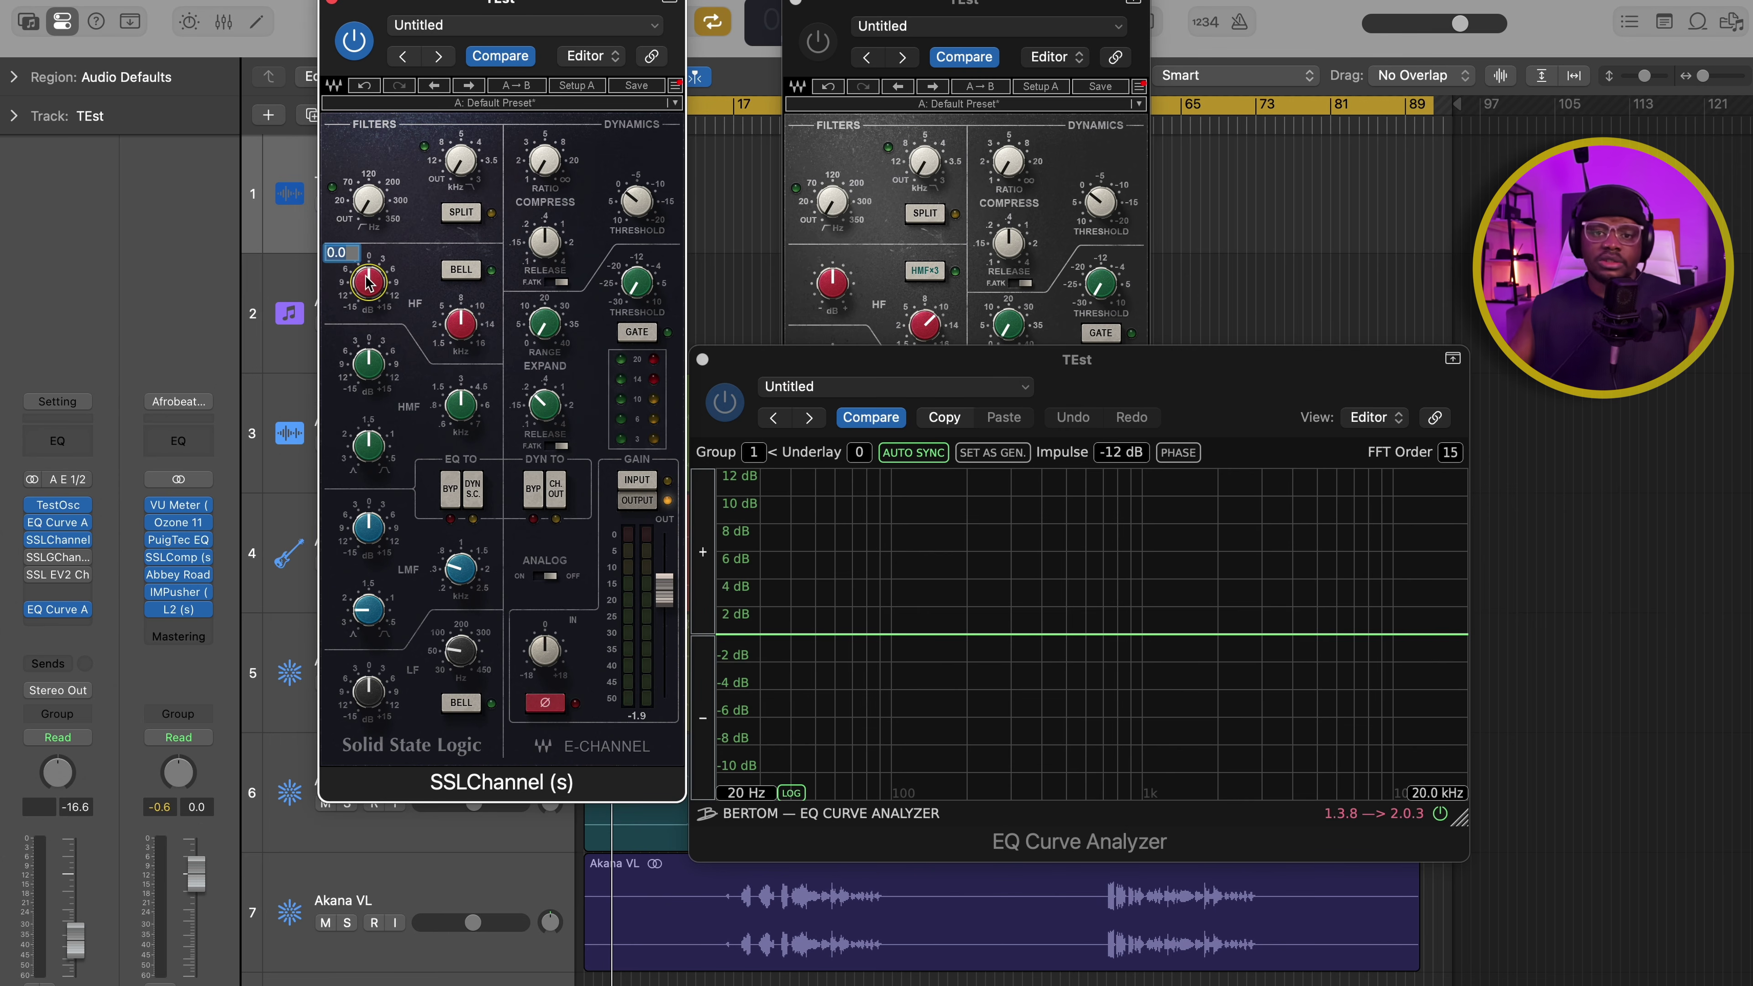
pyautogui.write('5')
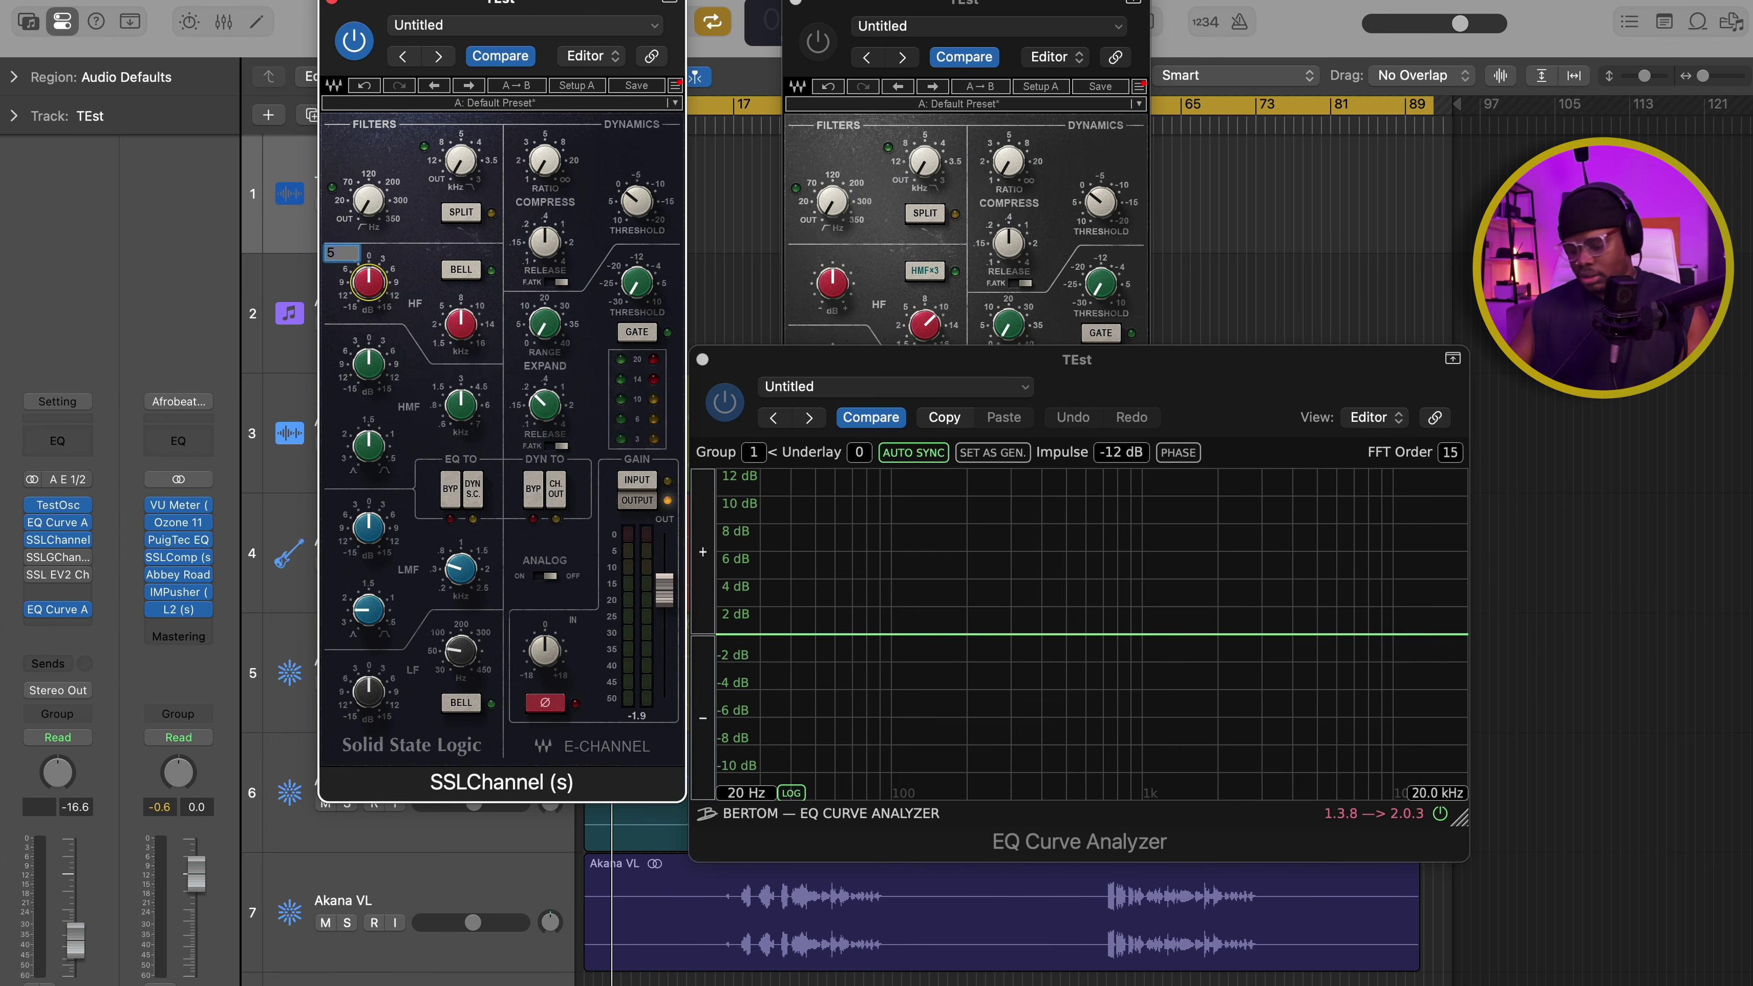
pyautogui.press('Return')
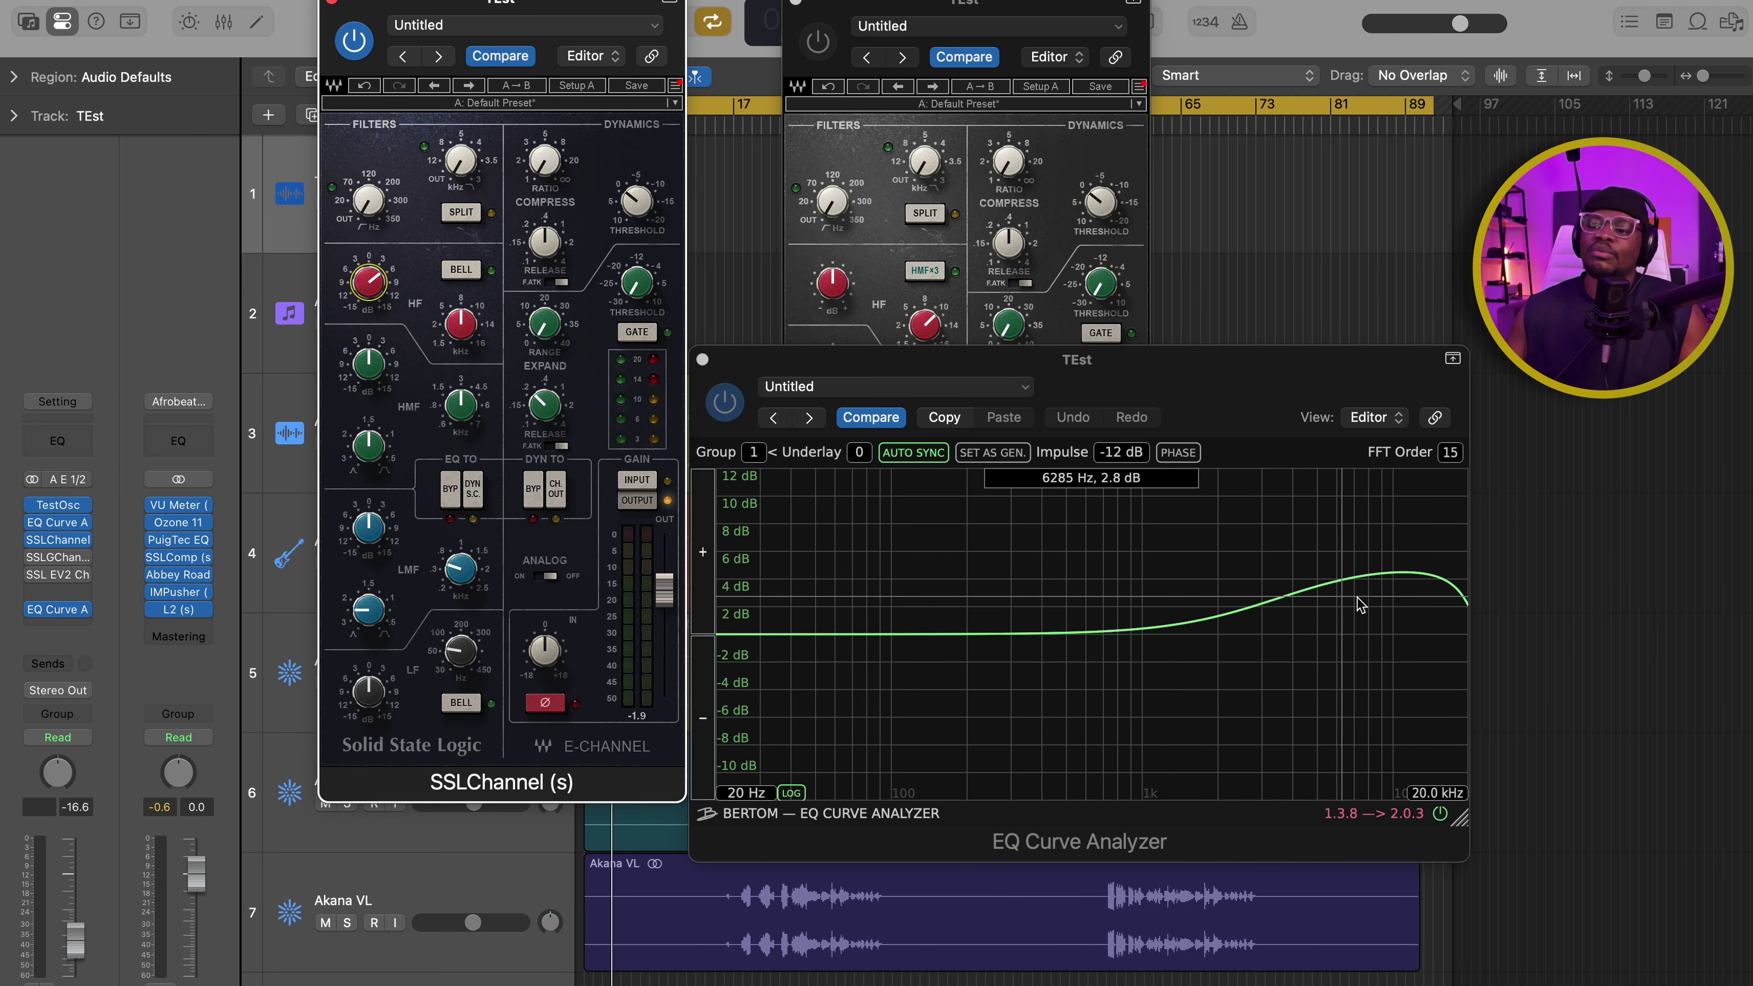
# Step: Switch the E-Channel's HF band to bell and reposition the EQ Curve Analyzer to show its curve
pyautogui.moveTo(1235, 376); pyautogui.dragTo(1174, 322)
pyautogui.click(461, 269)
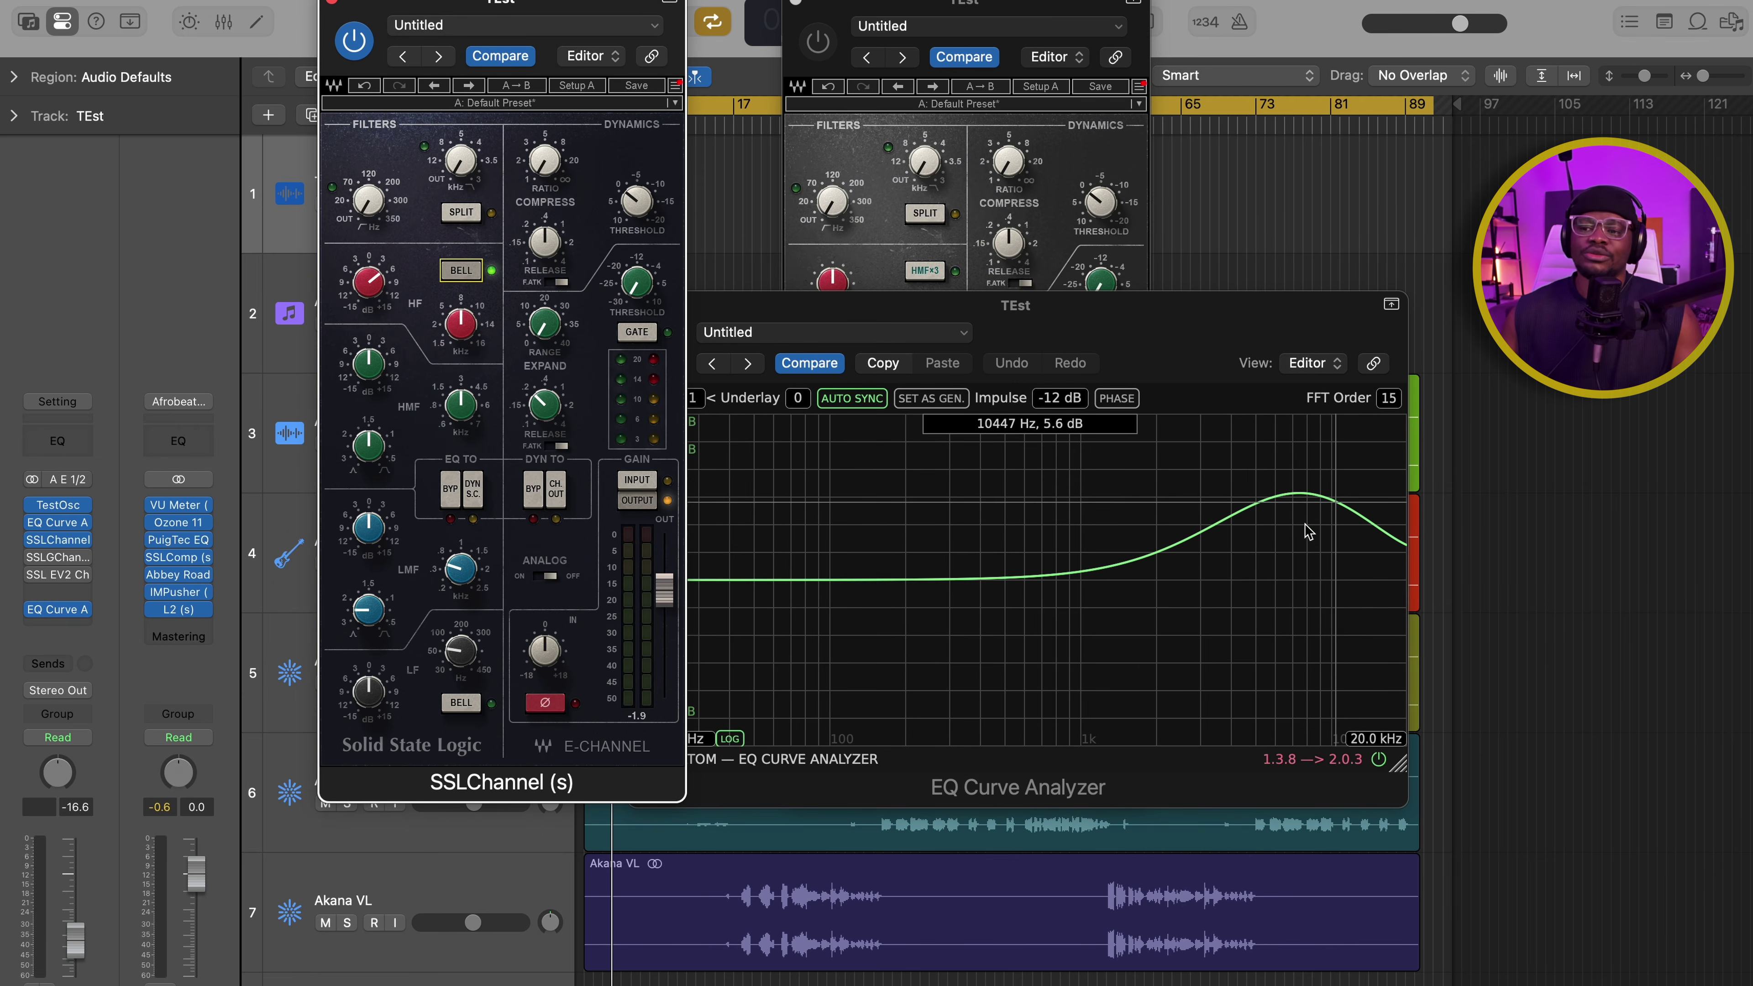
pyautogui.moveTo(1109, 345); pyautogui.dragTo(1159, 282)
pyautogui.moveTo(875, 256); pyautogui.dragTo(905, 453)
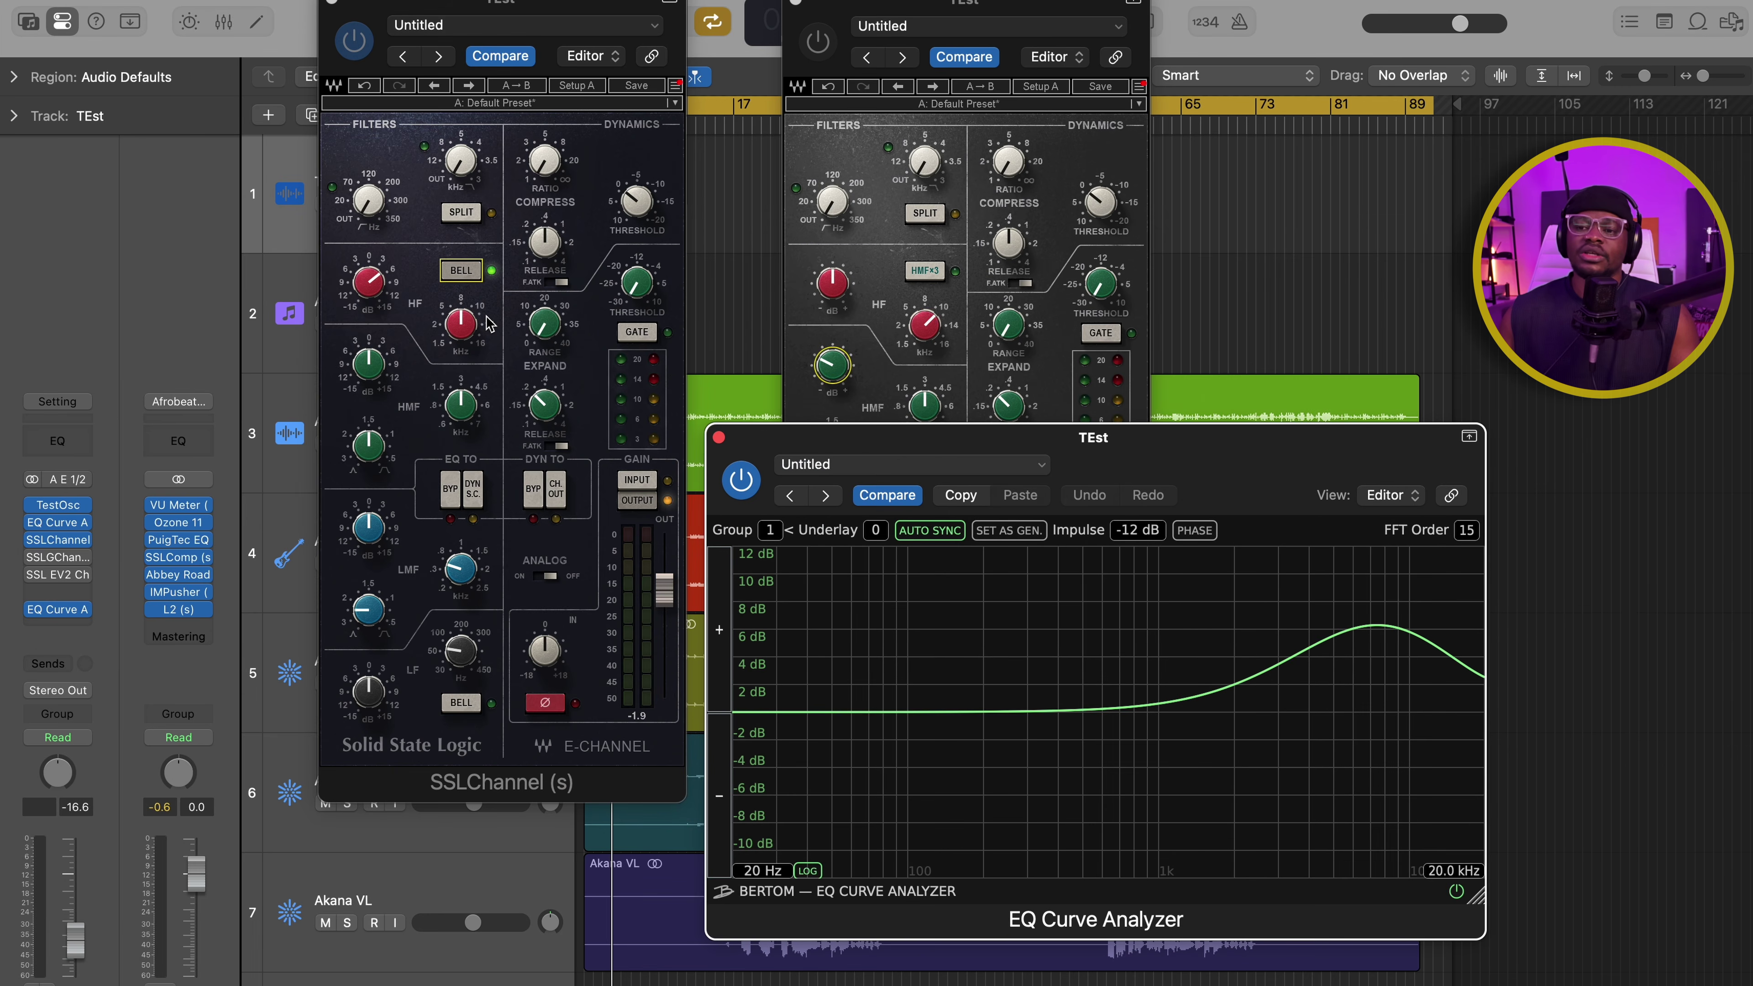
# Step: Bring up the SSLGChannel as the active plugin and boost its HF gain
pyautogui.click(1038, 6)
pyautogui.click(545, 267)
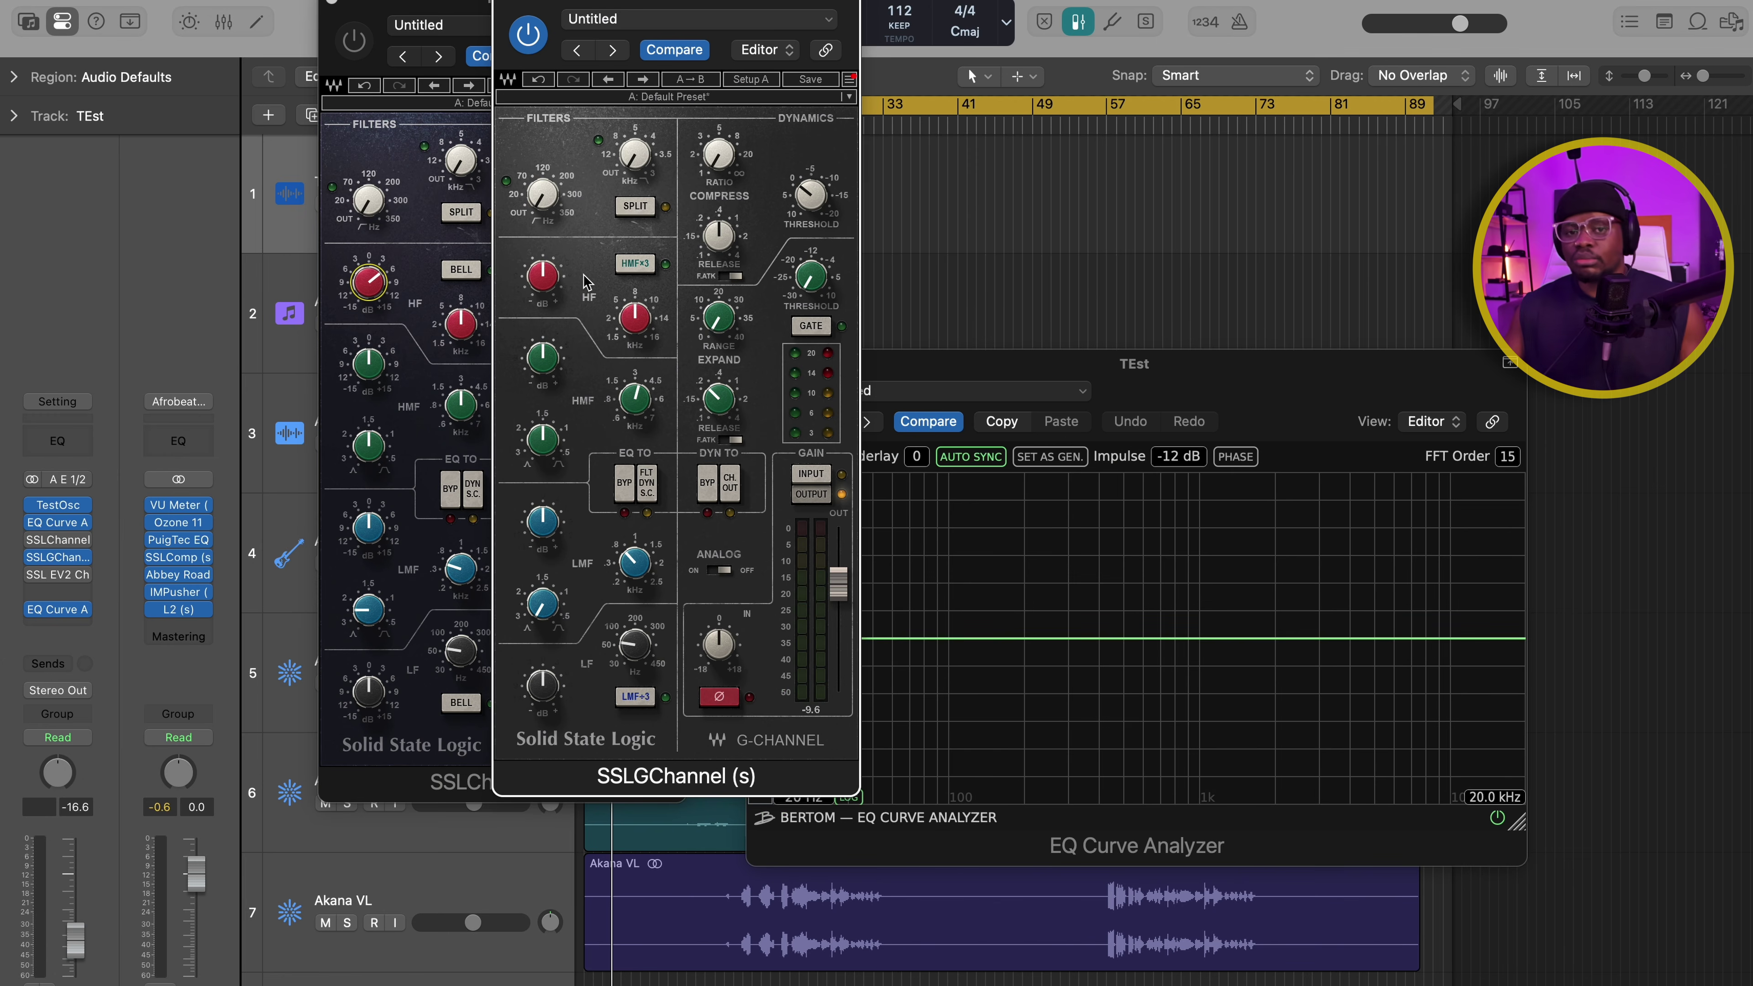
pyautogui.moveTo(584, 273); pyautogui.dragTo(584, 261)
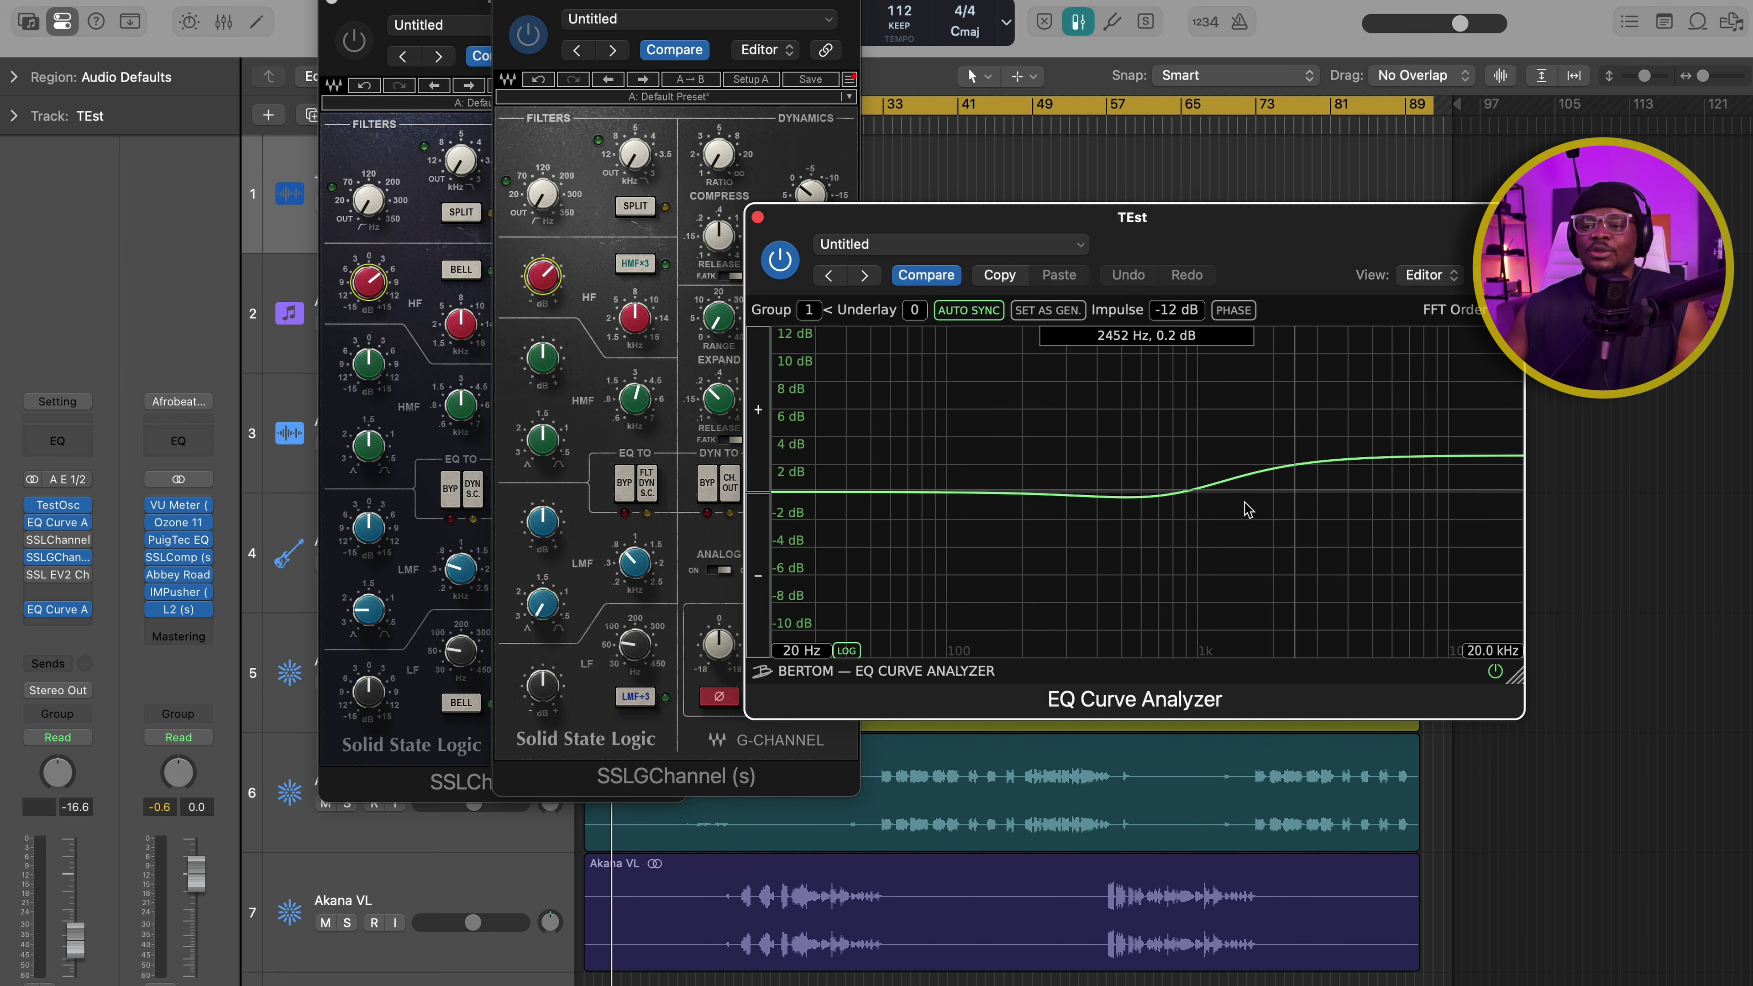
# Step: Lay out the E-Channel, G-Channel and EQ Curve Analyzer windows to examine the G-Channel's HF shelf curve
pyautogui.moveTo(1304, 218); pyautogui.dragTo(1170, 383)
pyautogui.click(483, 14)
pyautogui.moveTo(599, 8); pyautogui.dragTo(536, 22)
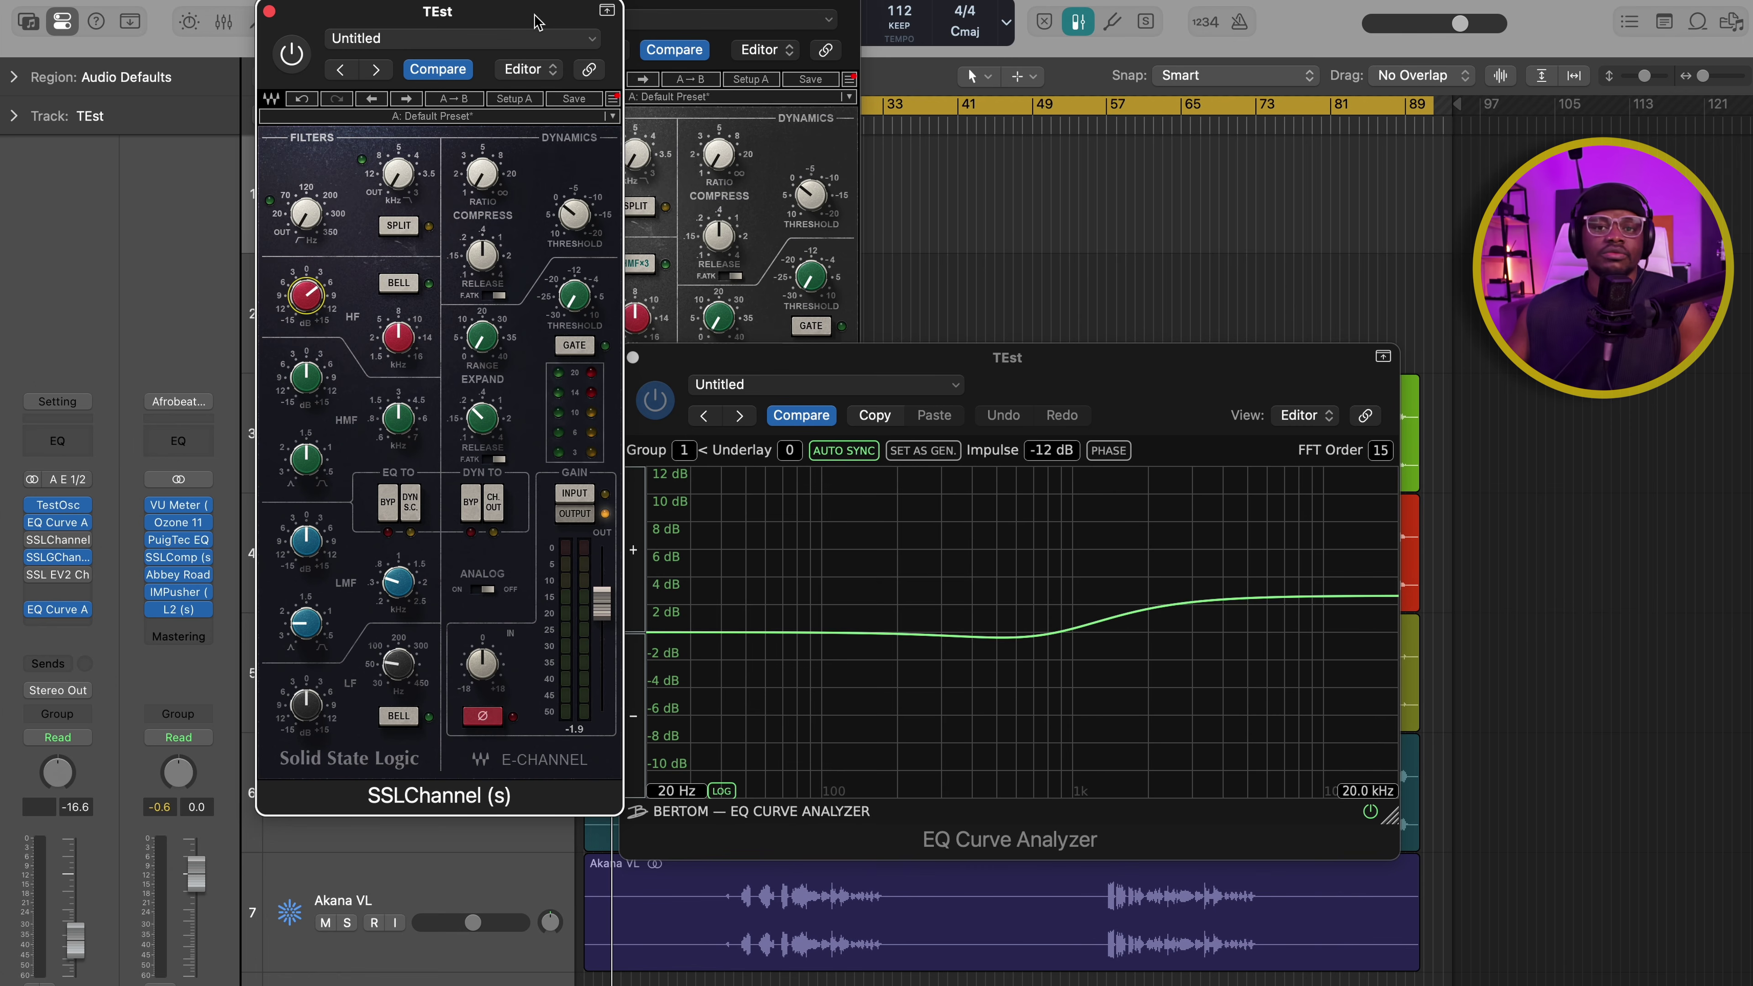
pyautogui.moveTo(1095, 373)
pyautogui.mouseDown()
pyautogui.moveTo(1154, 298)
pyautogui.moveTo(1260, 234)
pyautogui.moveTo(1253, 259)
pyautogui.moveTo(1099, 342)
pyautogui.mouseUp()
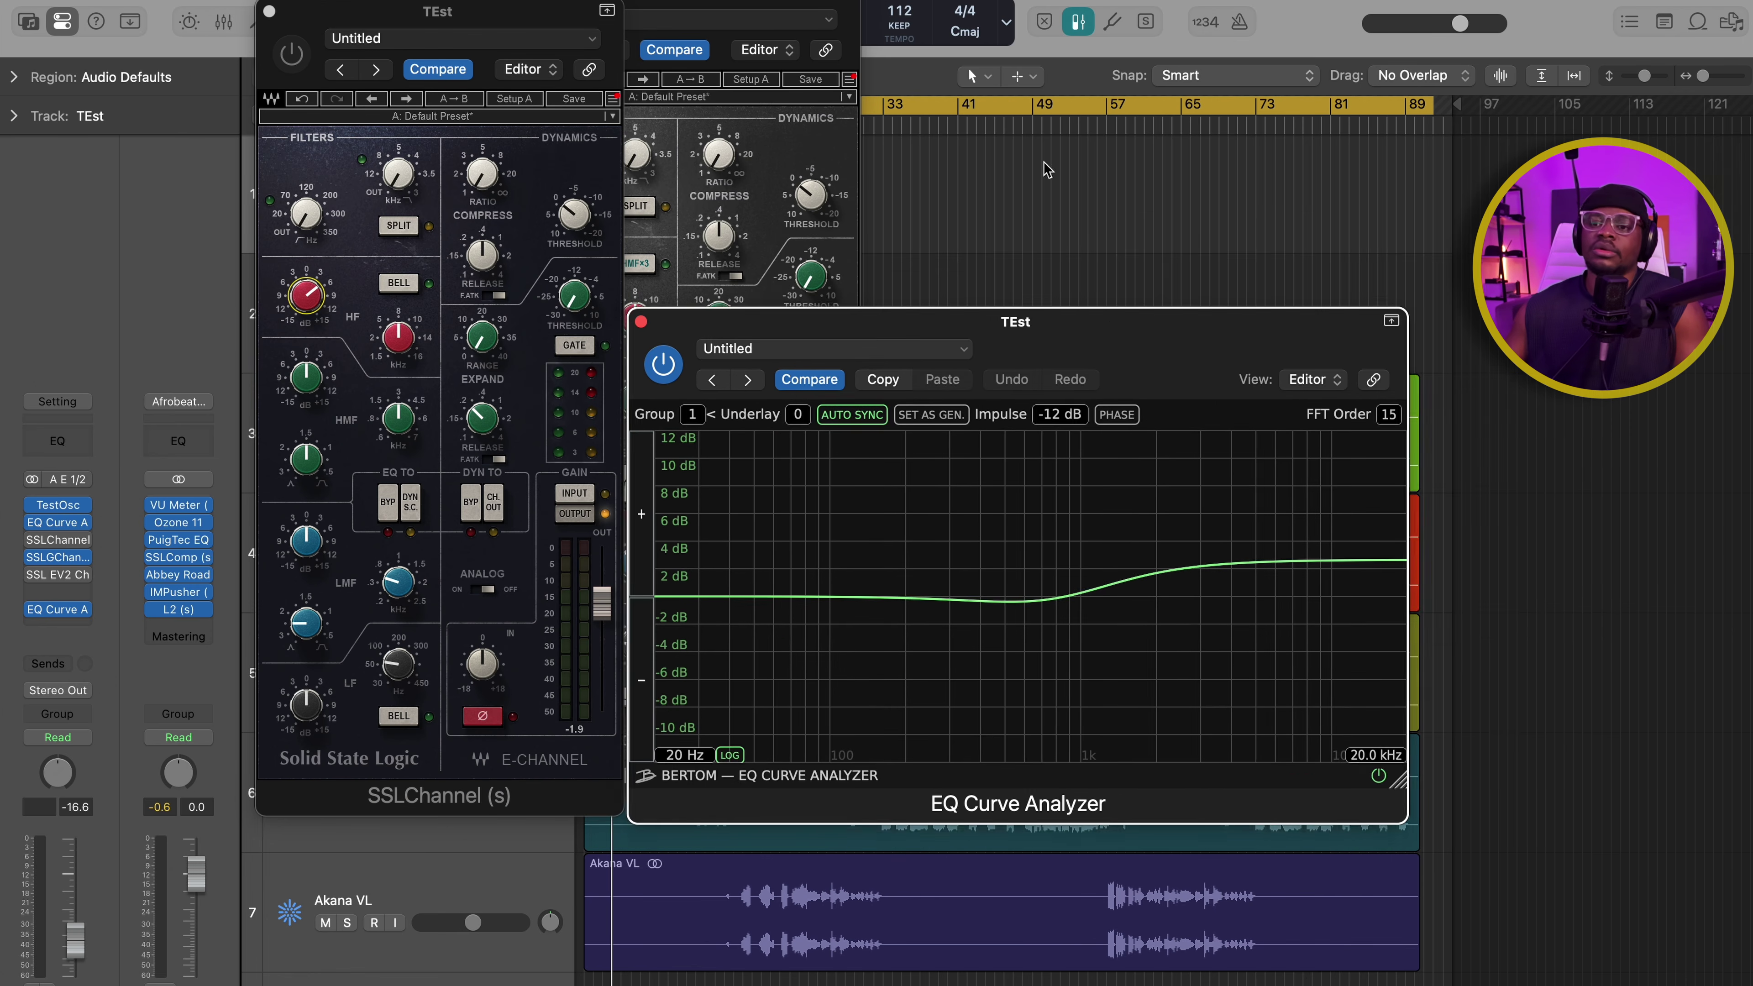
pyautogui.click(720, 321)
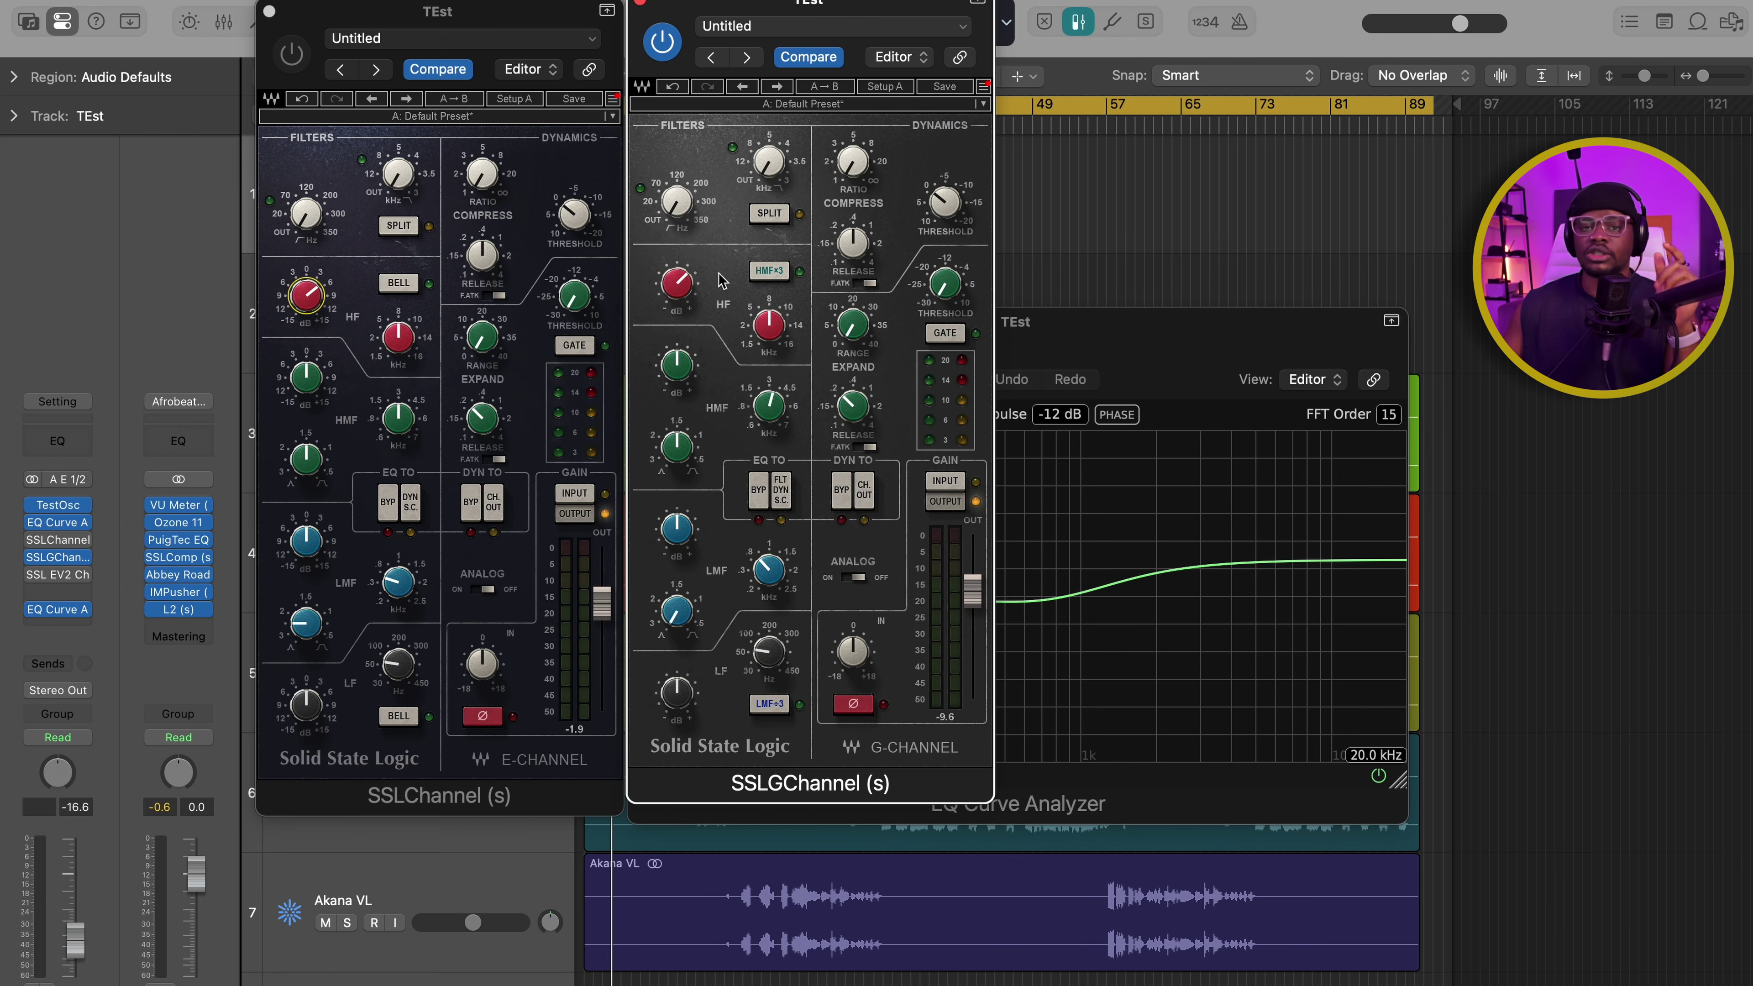
pyautogui.moveTo(1205, 357); pyautogui.dragTo(1174, 317)
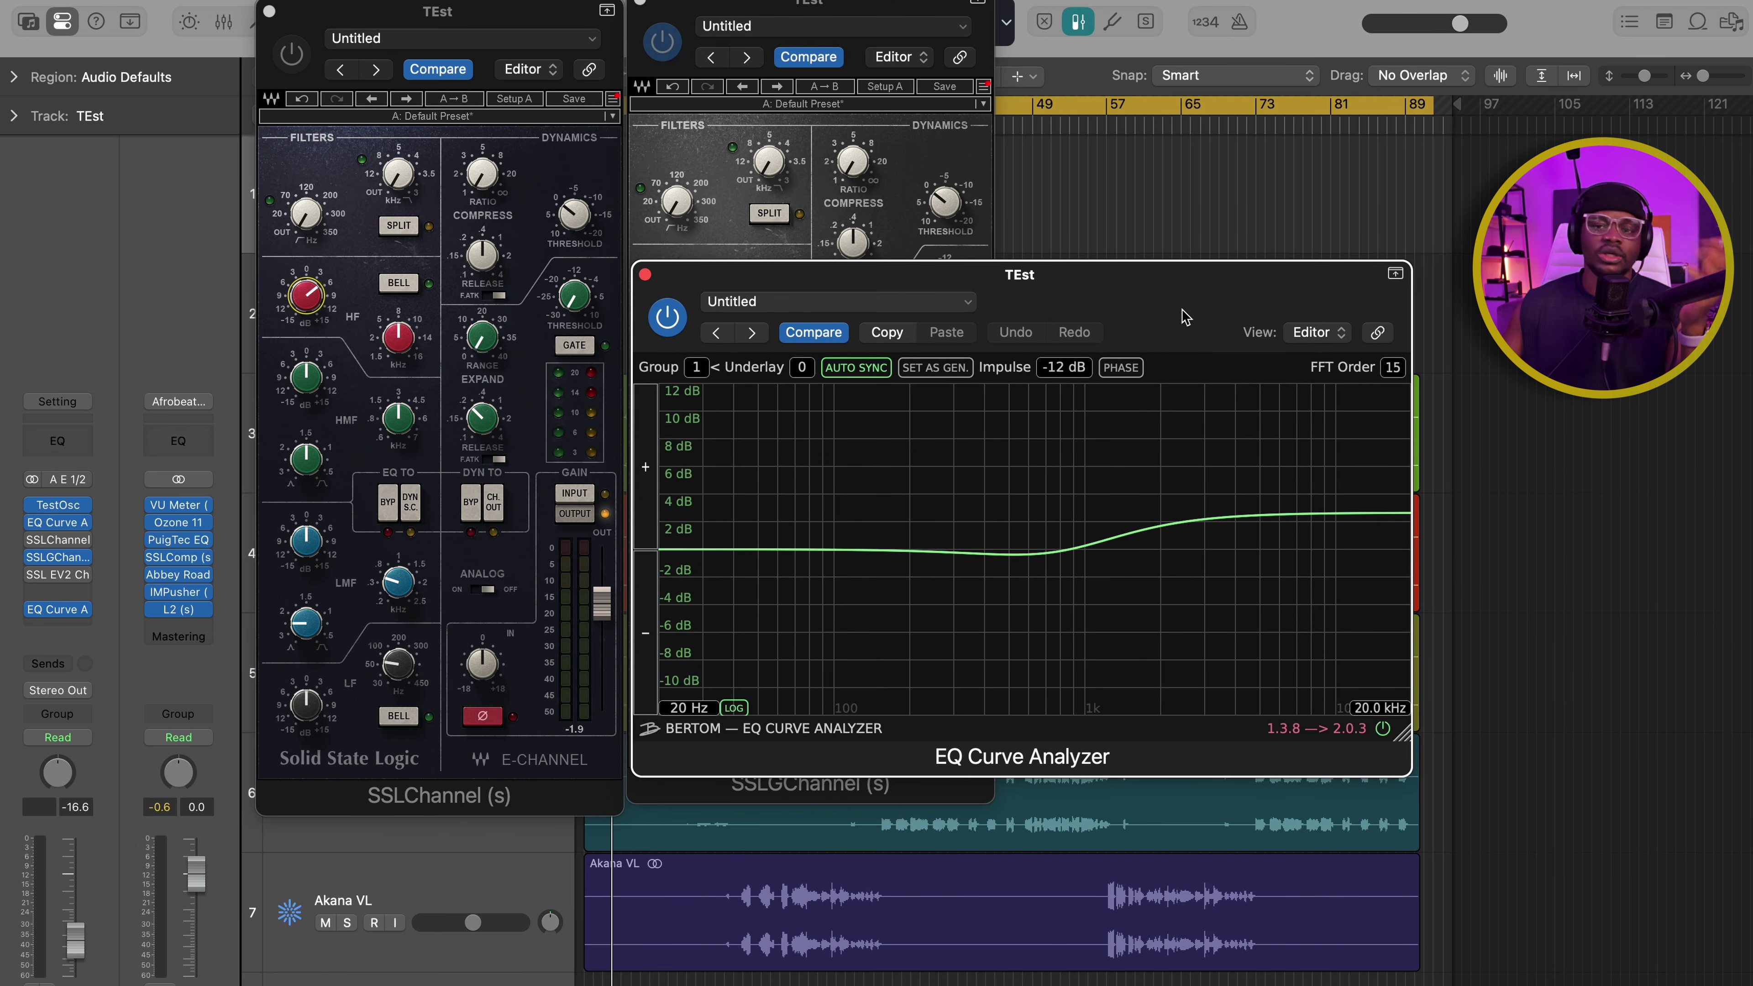
pyautogui.moveTo(1158, 321); pyautogui.dragTo(1152, 369)
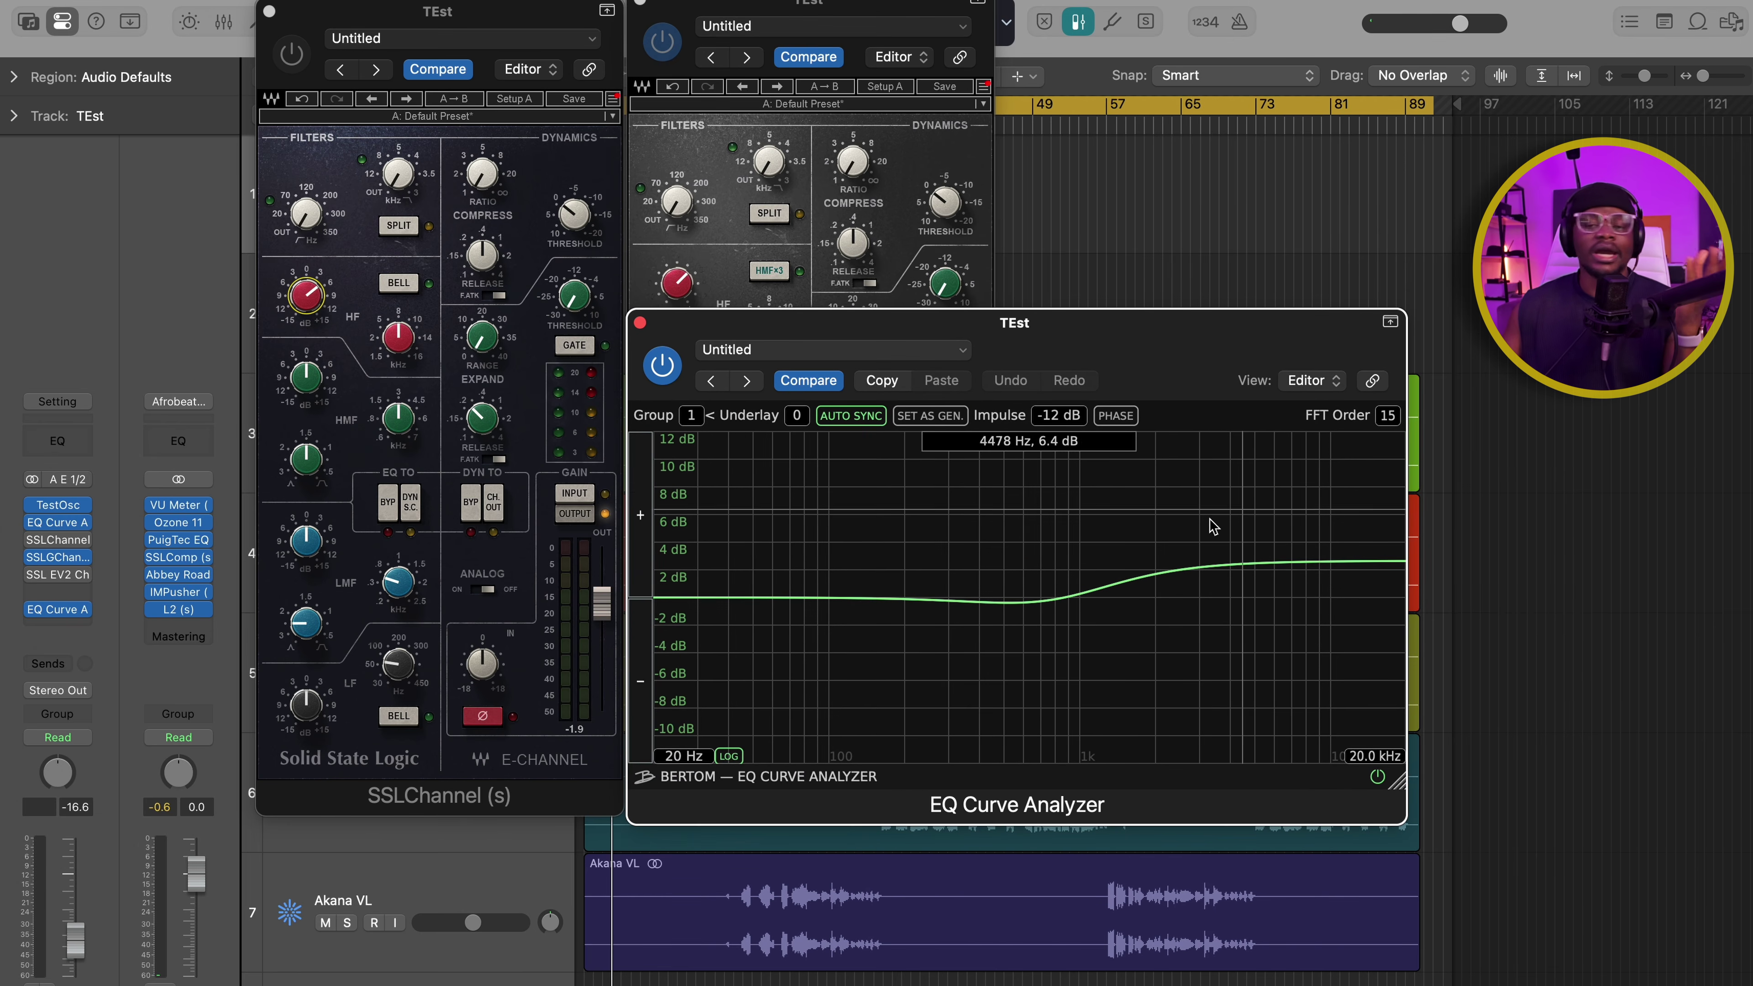
# Step: Set the G-Channel's HMF frequency to 3.50 kHz and gain to 5 dB, and bring forward the EQ Curve Analyzer to examine the bell curve
pyautogui.click(867, 112)
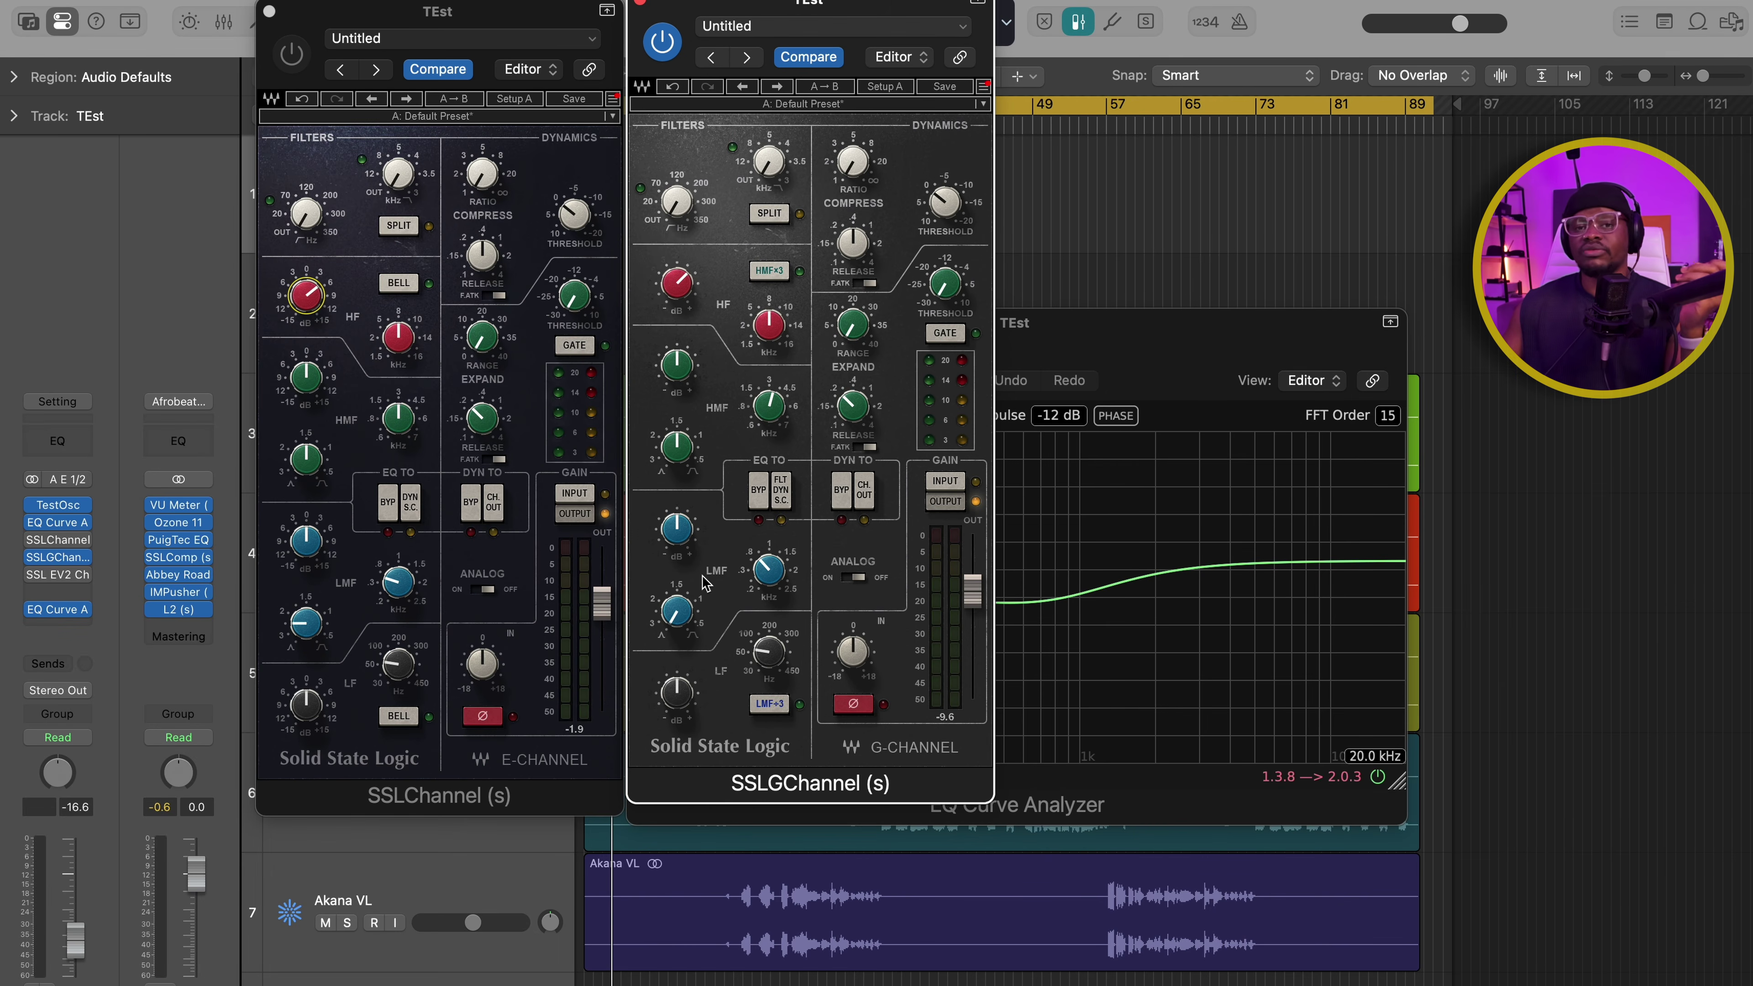
pyautogui.moveTo(774, 408)
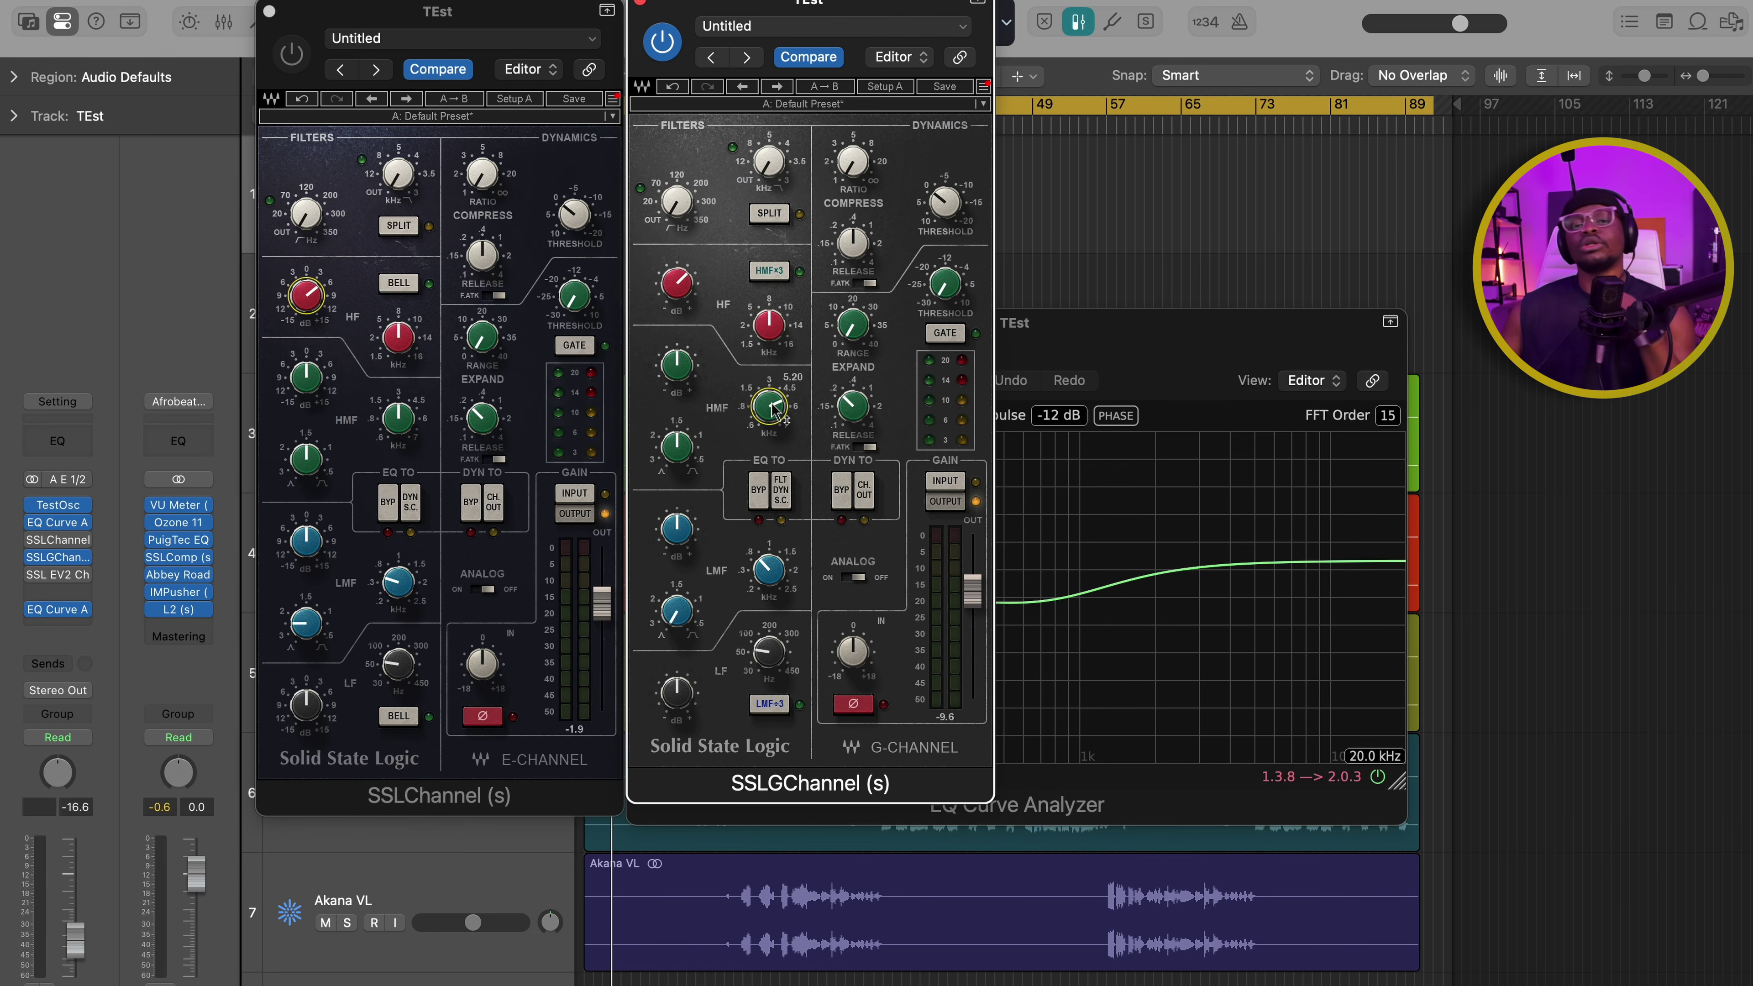
pyautogui.moveTo(775, 409); pyautogui.dragTo(768, 406)
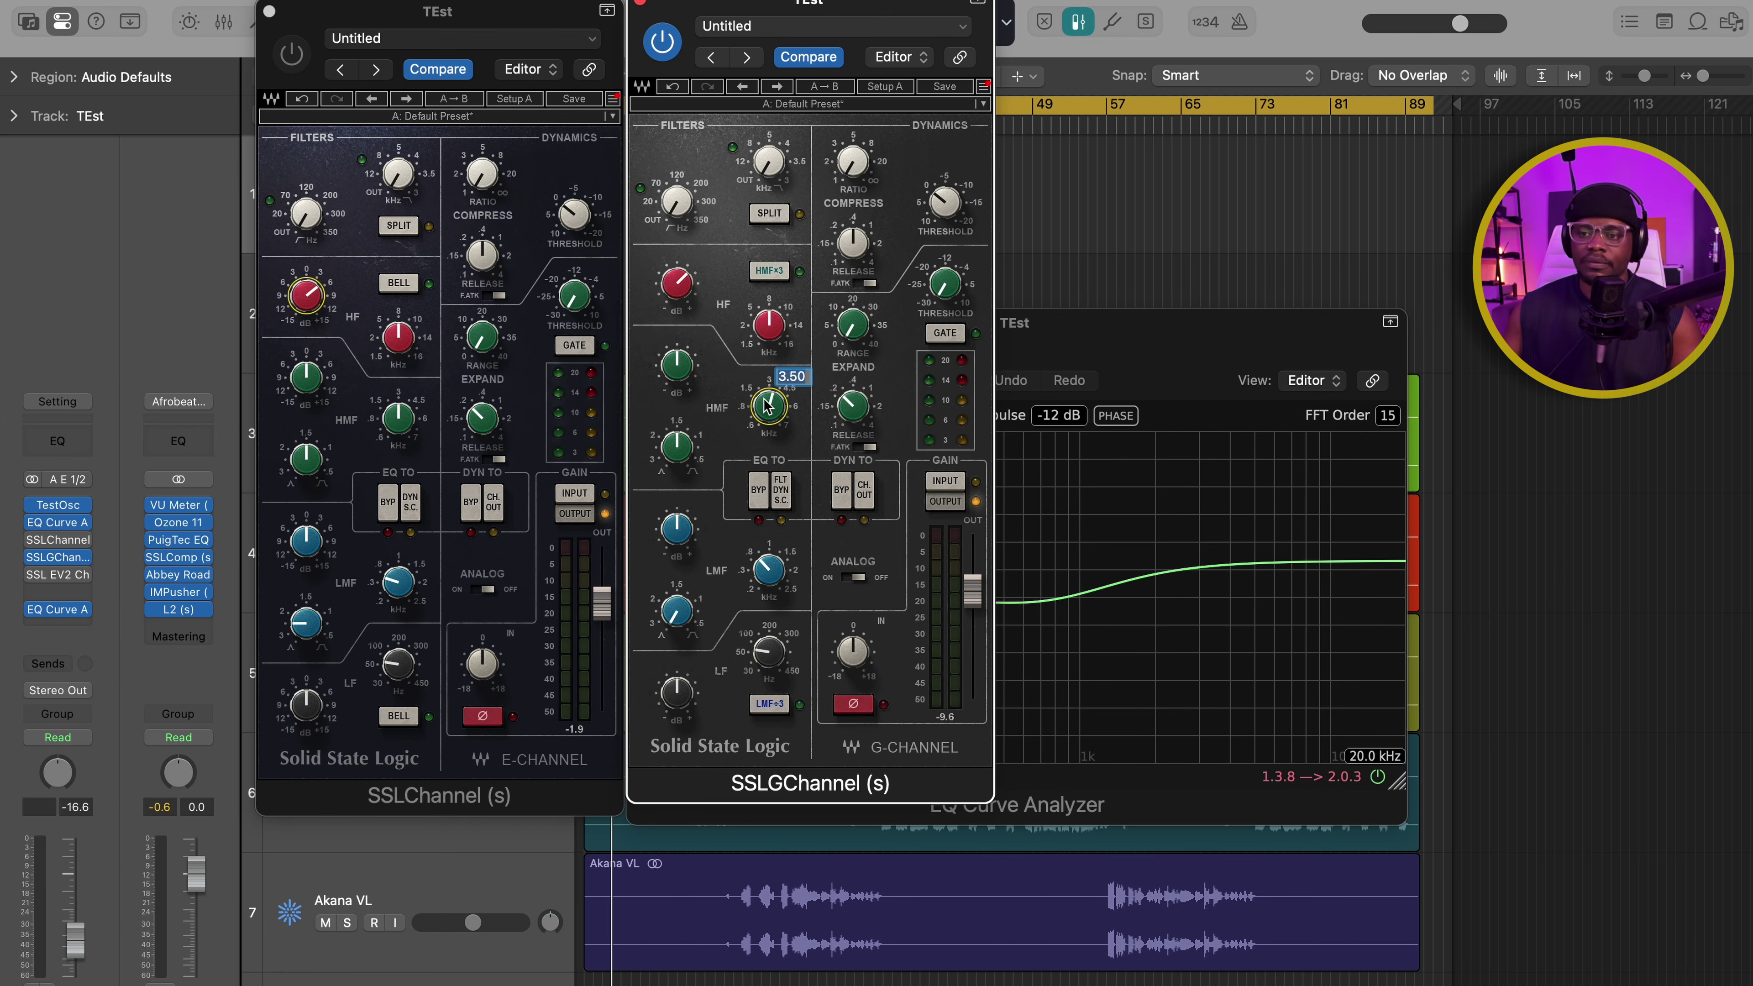
pyautogui.moveTo(679, 362)
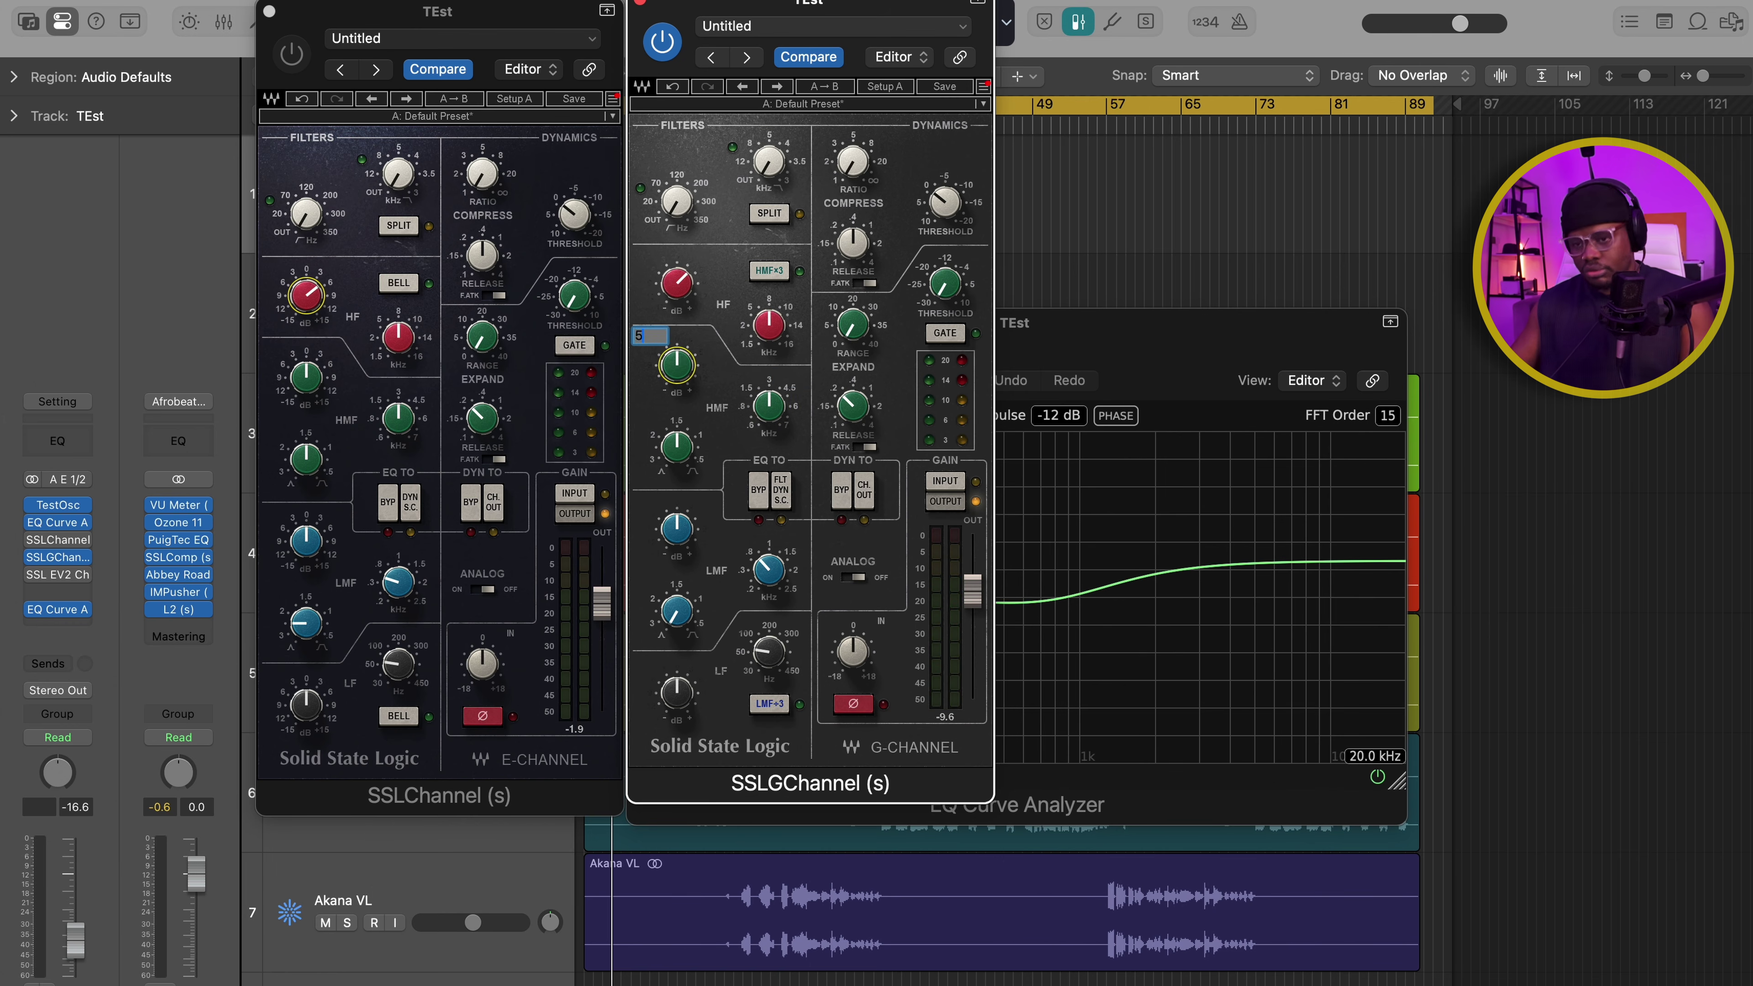
pyautogui.moveTo(1208, 322); pyautogui.dragTo(1186, 368)
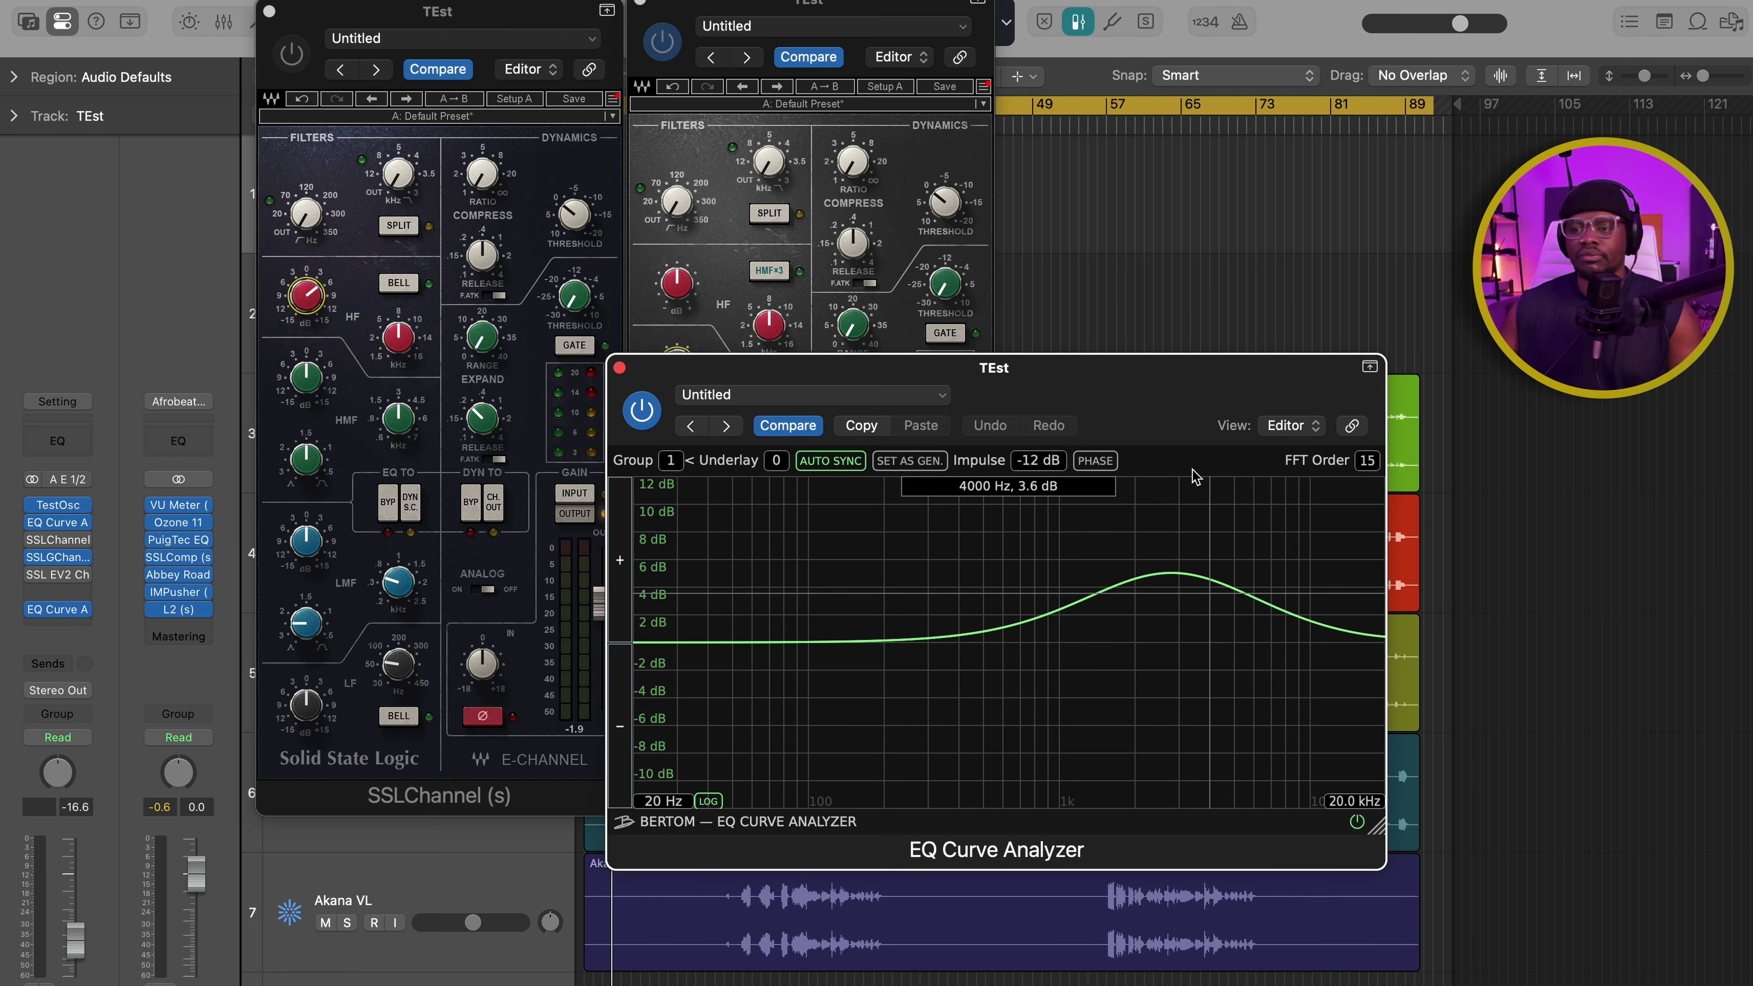
# Step: Engage the G-Channel's HMF×3 option and reposition the EQ Curve Analyzer to examine the shifted bell
pyautogui.click(823, 294)
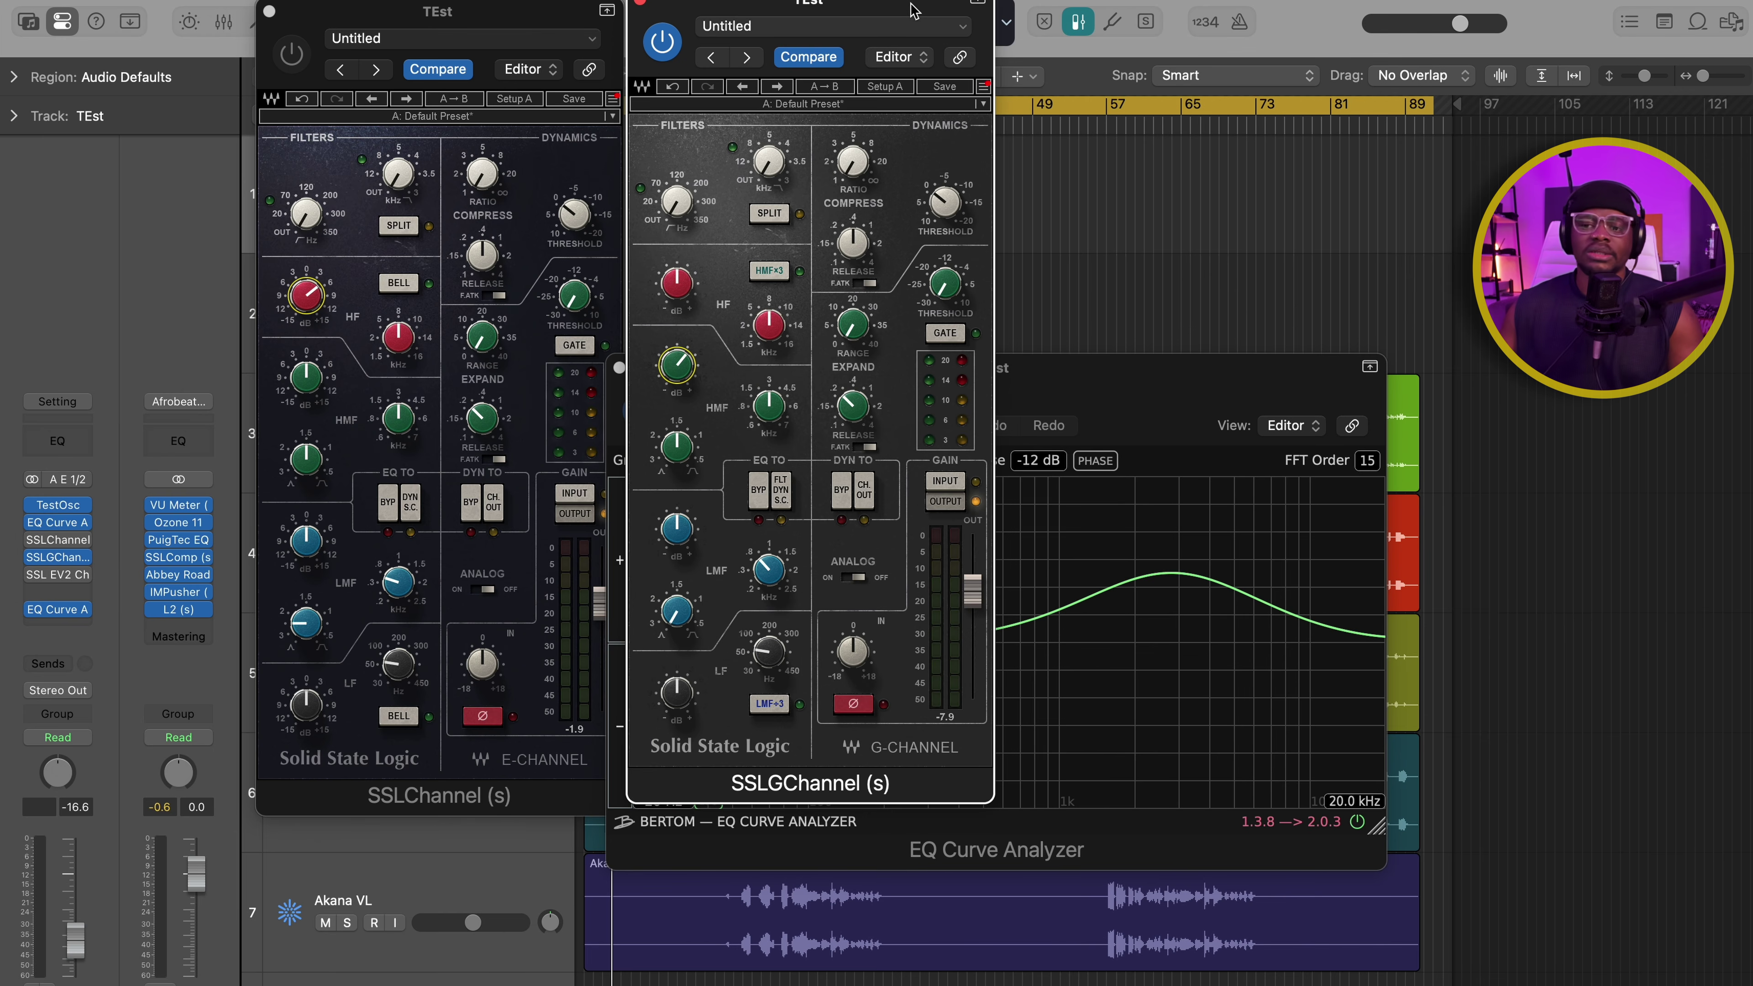
pyautogui.click(773, 274)
pyautogui.moveTo(1194, 405); pyautogui.dragTo(1138, 393)
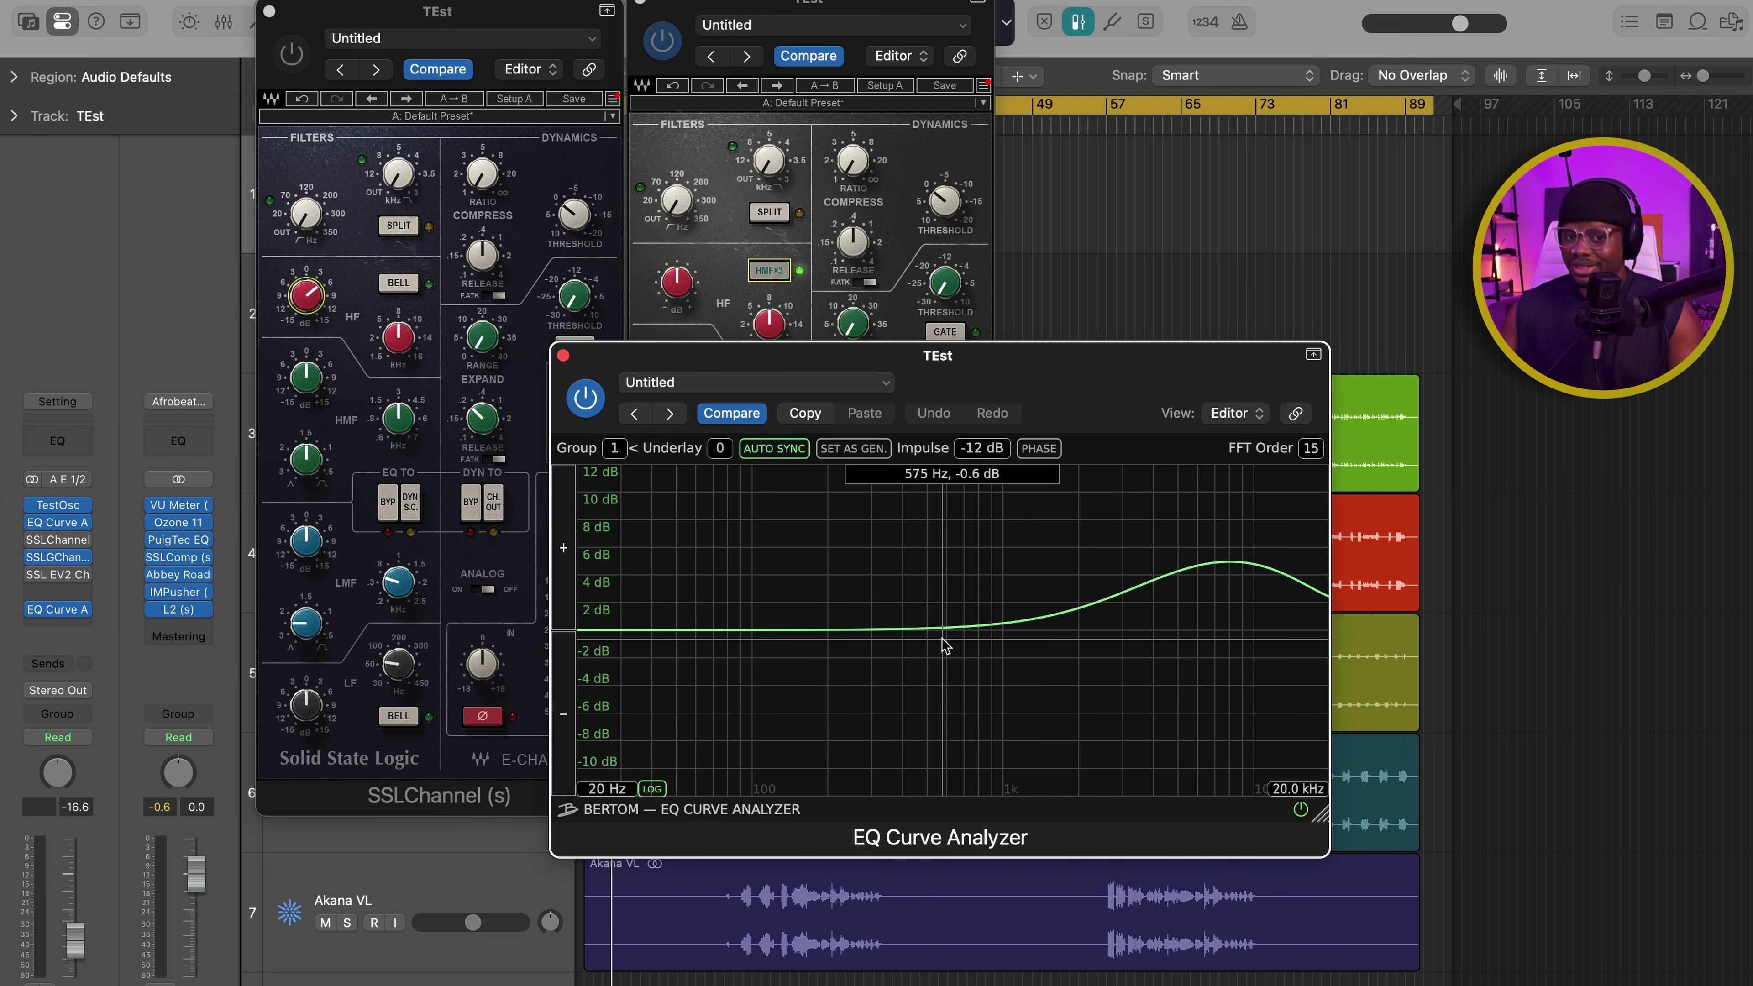
pyautogui.moveTo(794, 355); pyautogui.dragTo(793, 475)
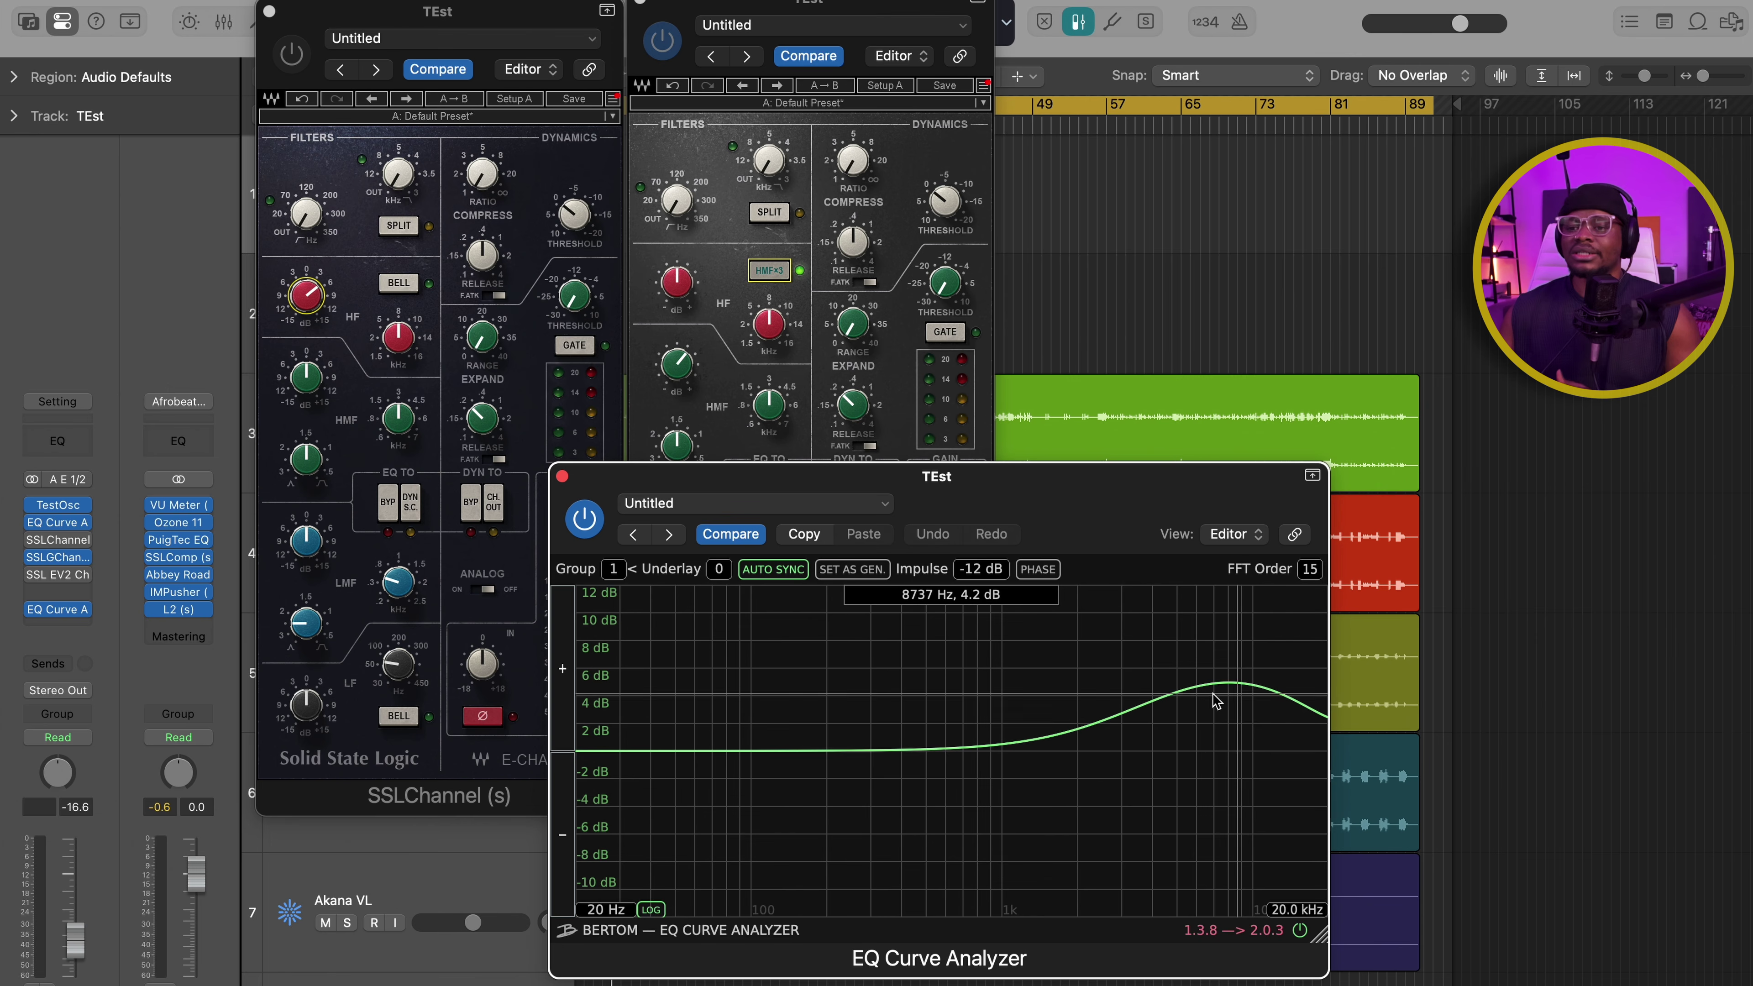
# Step: Set the G-Channel's LMF frequency to 0.20 kHz, with the EQ Curve Analyzer placed beside the plugin
pyautogui.click(815, 424)
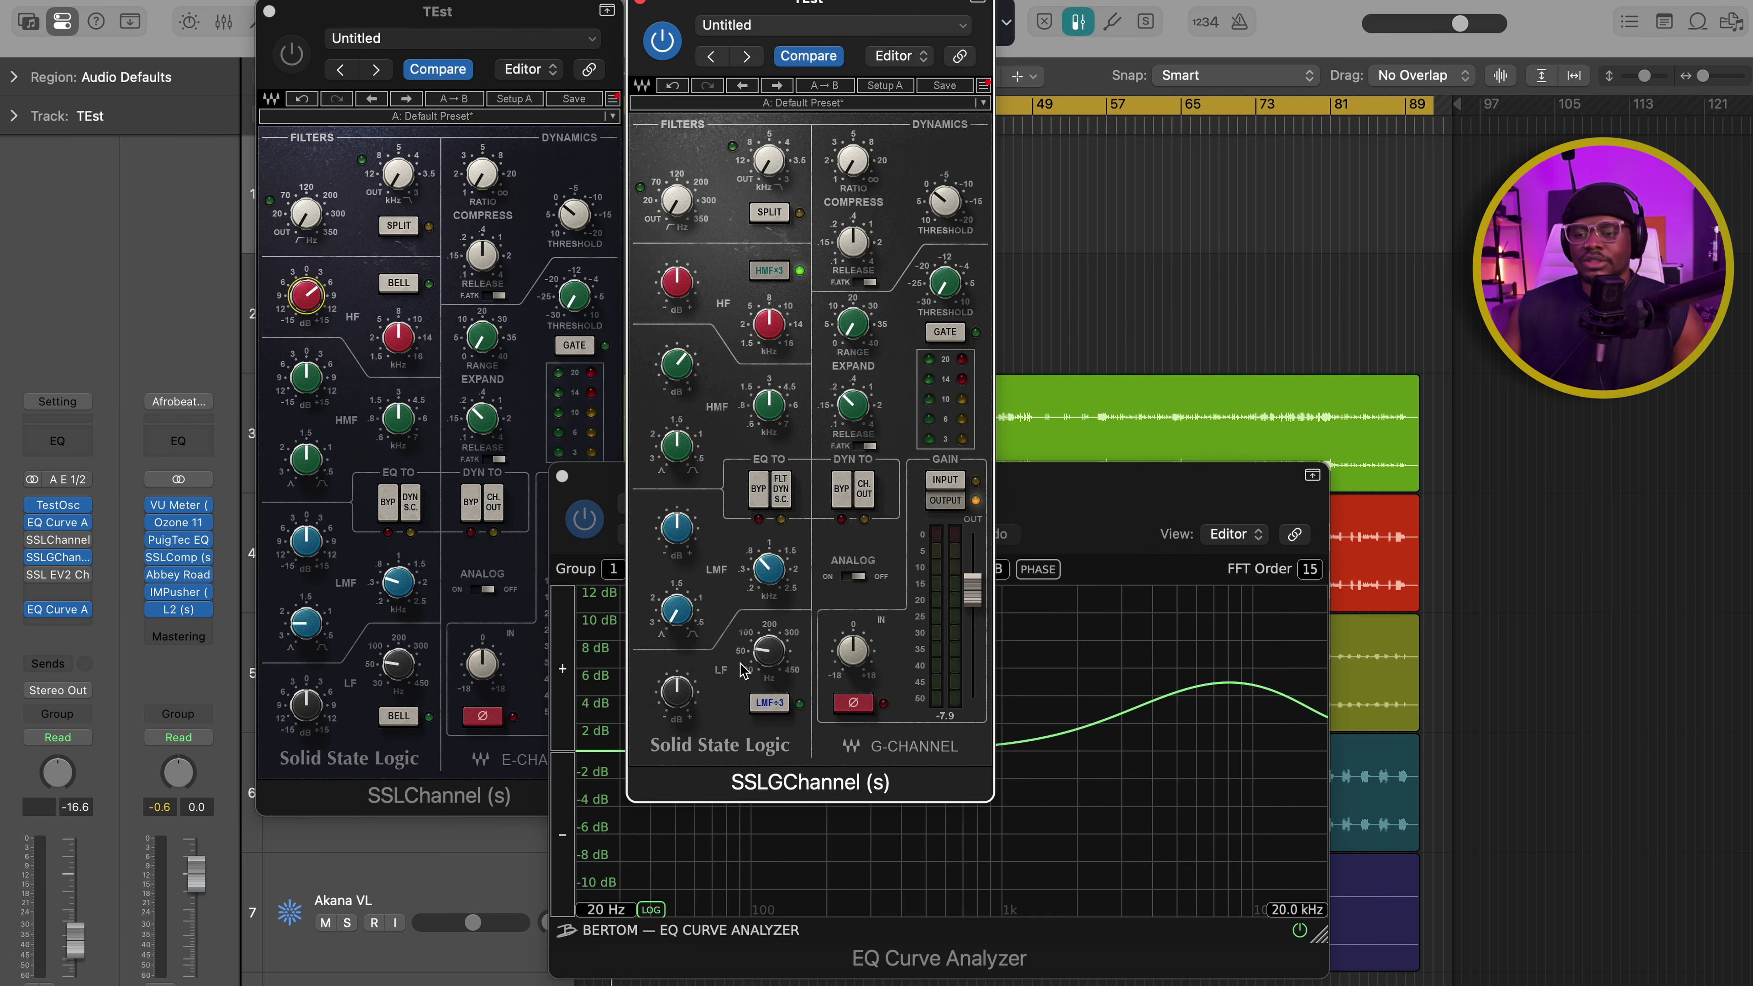
pyautogui.moveTo(1138, 475); pyautogui.dragTo(1191, 426)
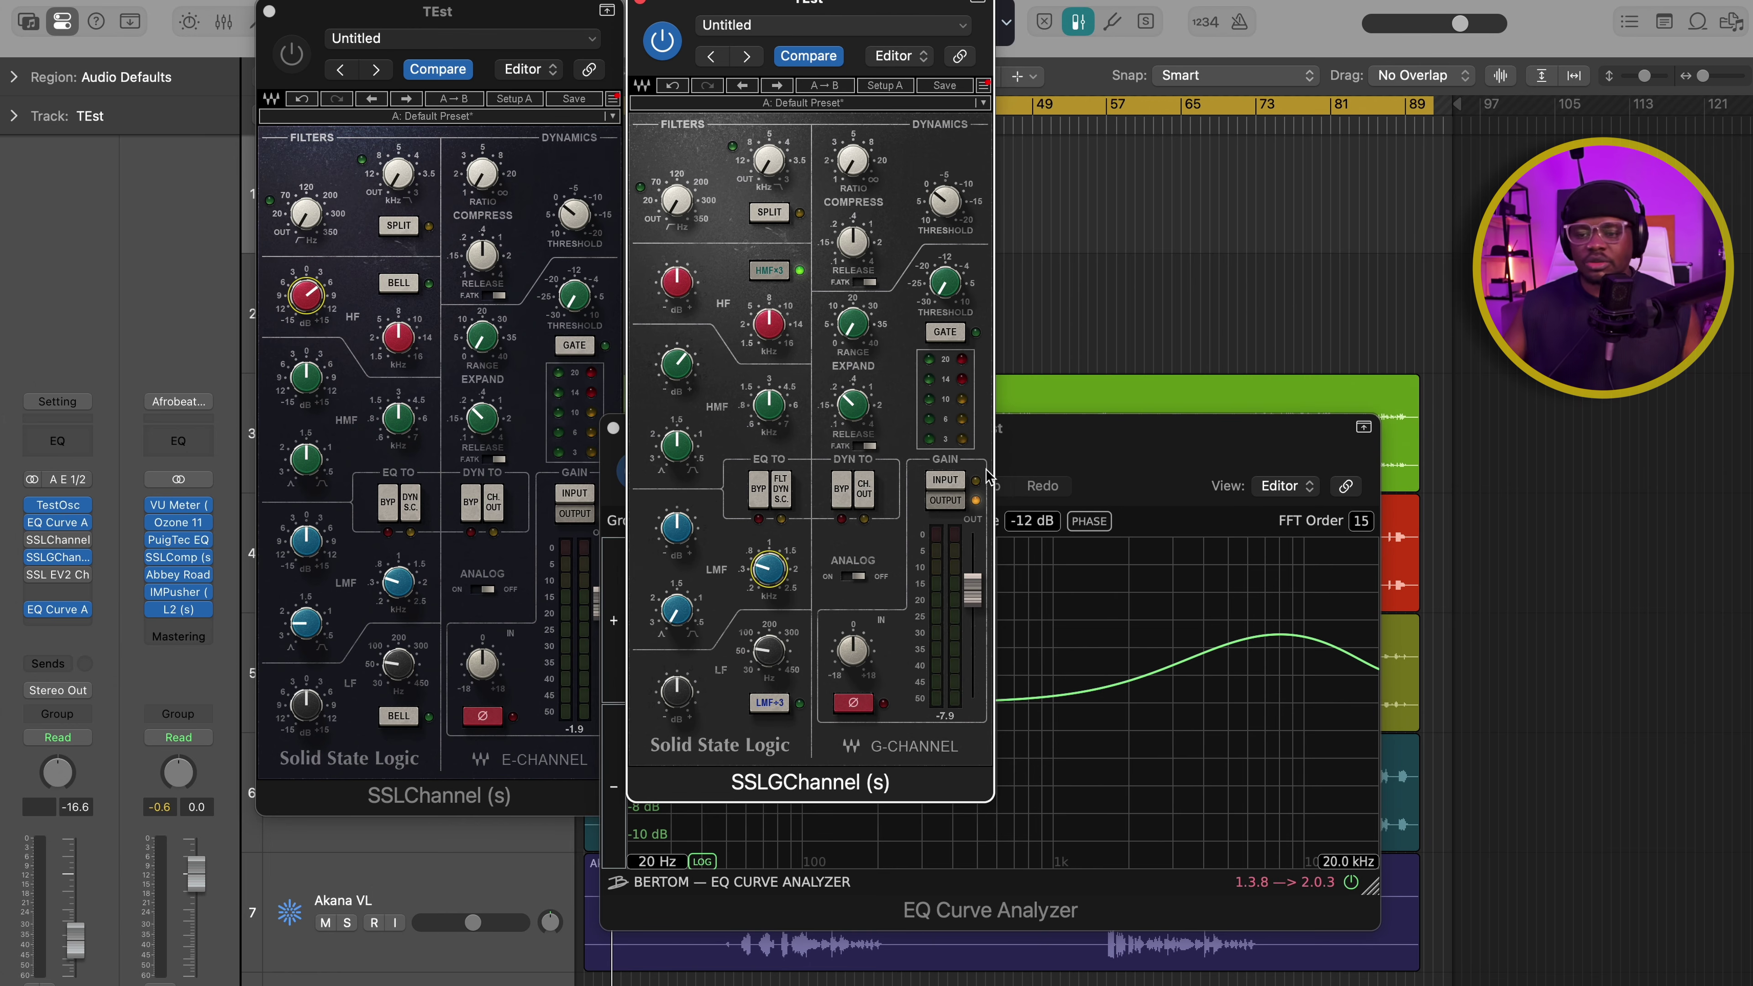
pyautogui.moveTo(775, 588)
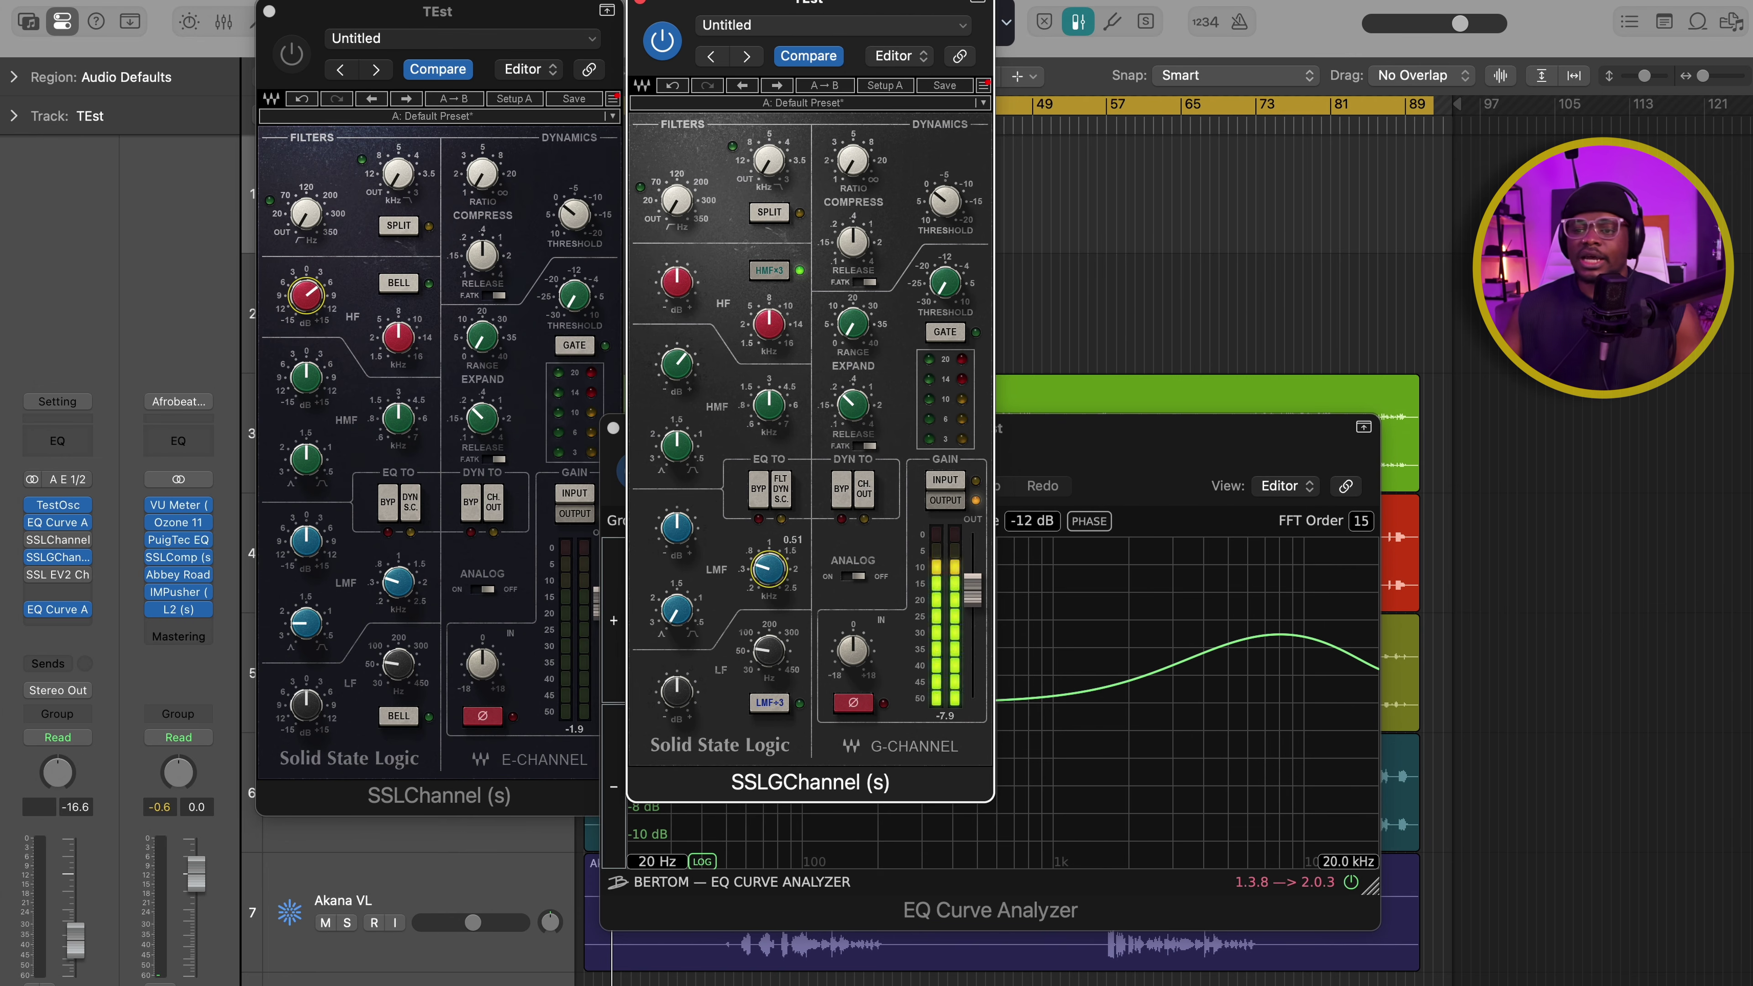
pyautogui.click(771, 586)
pyautogui.doubleClick(771, 585)
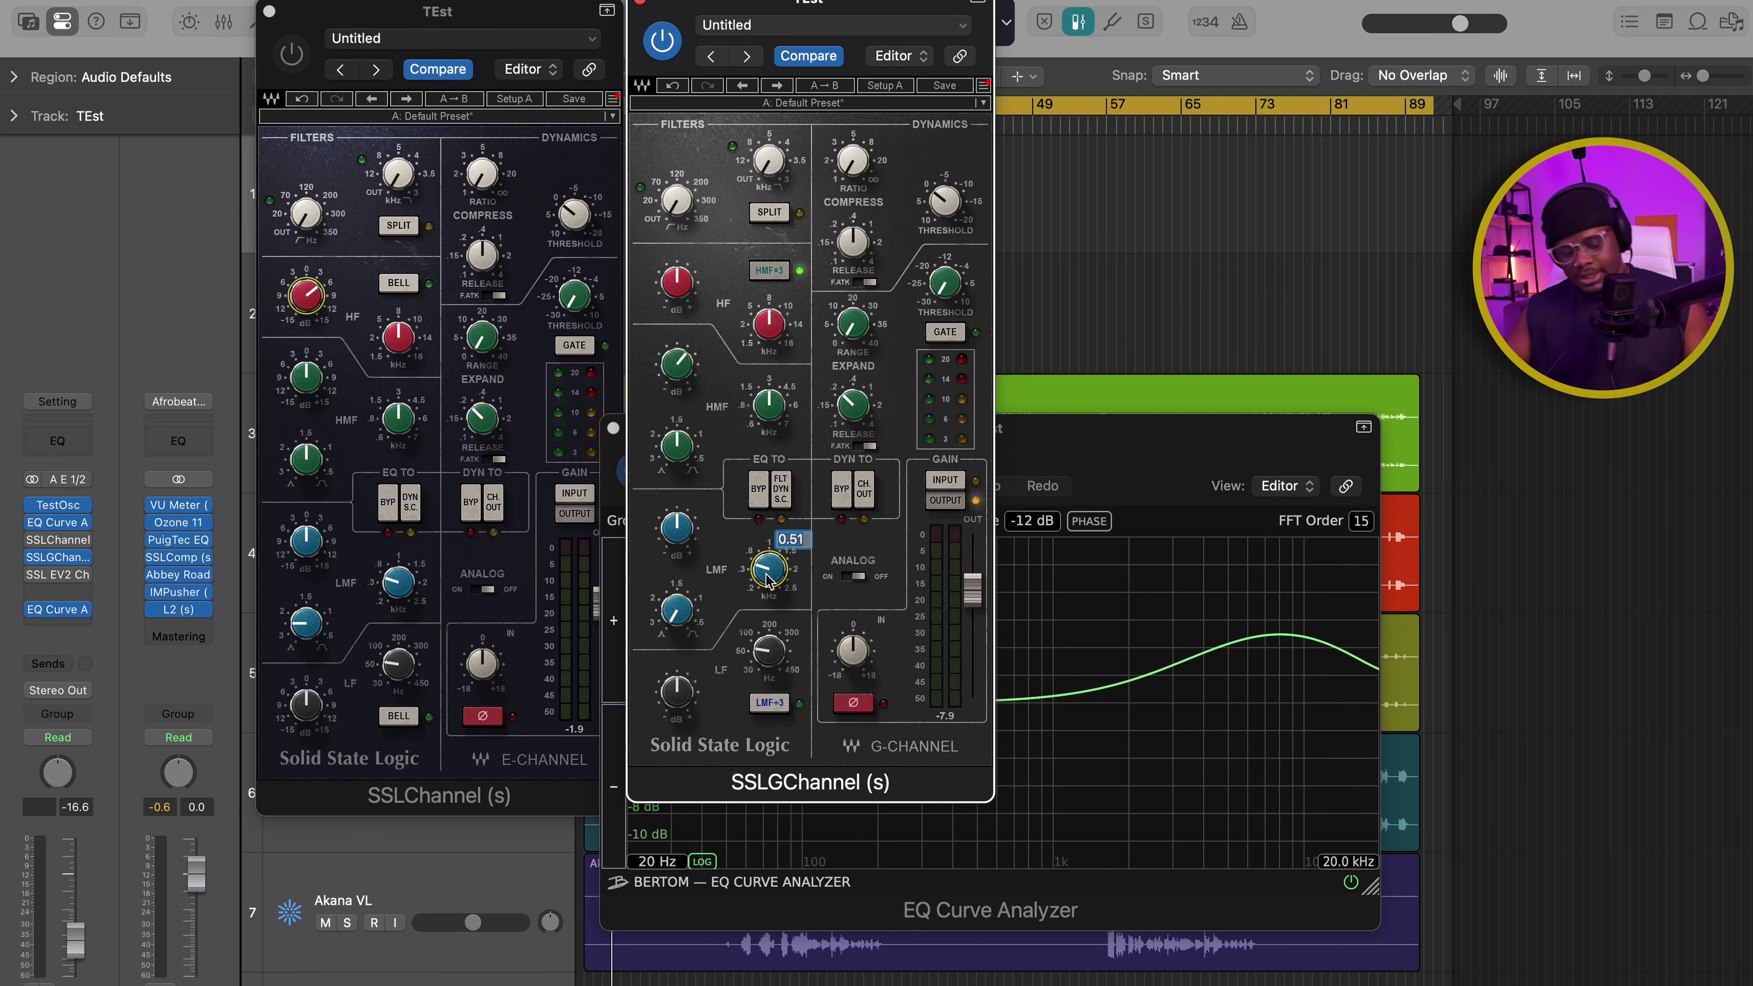
pyautogui.write('180')
pyautogui.press('Return')
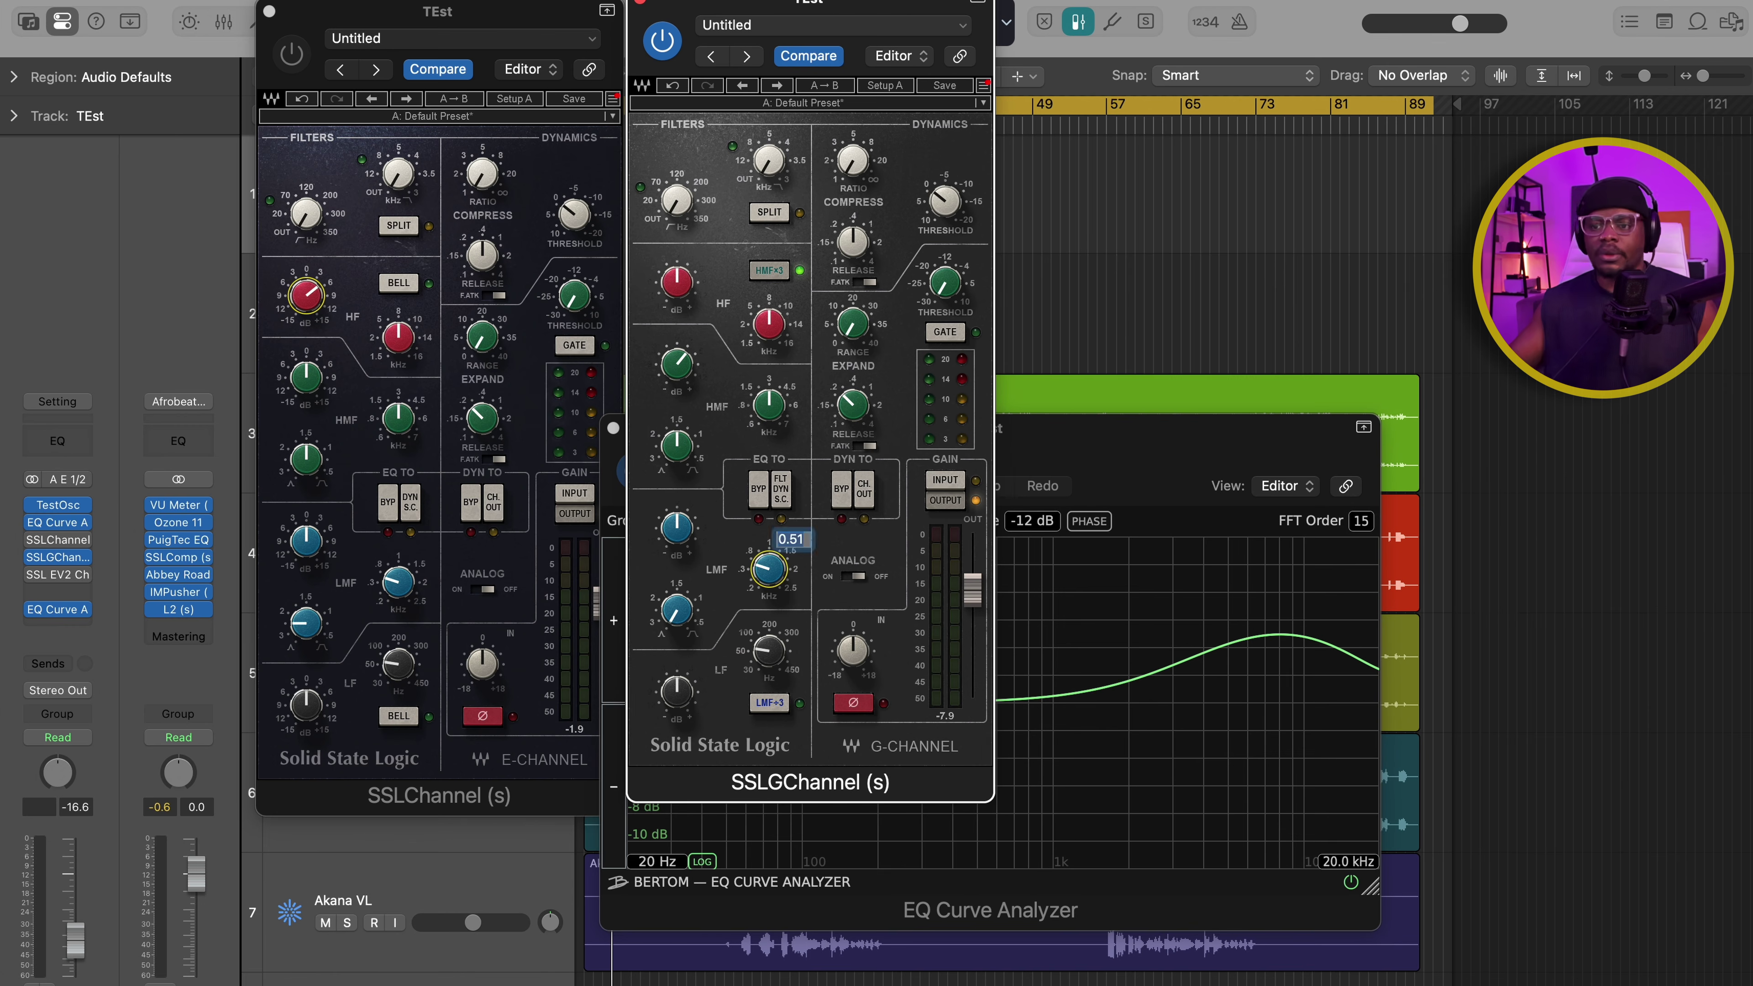
pyautogui.moveTo(782, 583); pyautogui.dragTo(782, 589)
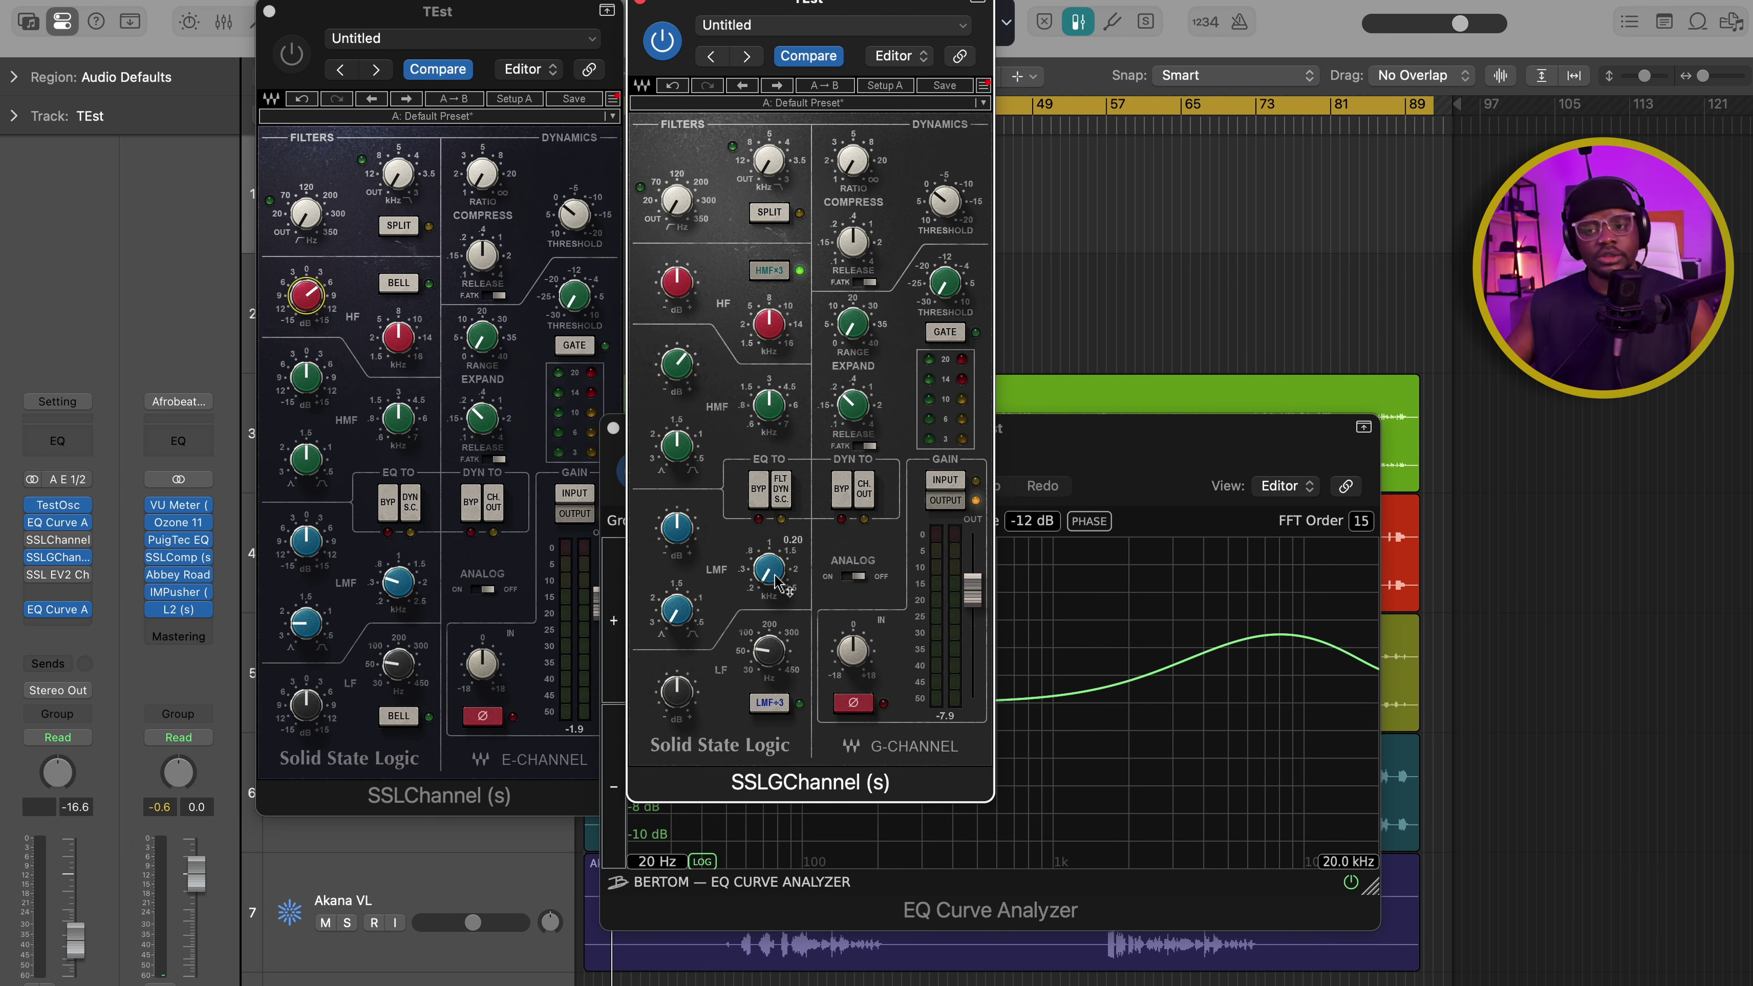
# Step: Boost the G-Channel's LMF gain and engage LMF÷3, using the EQ Curve Analyzer to view the low-mid curve
pyautogui.moveTo(1080, 431); pyautogui.dragTo(1180, 371)
pyautogui.click(783, 600)
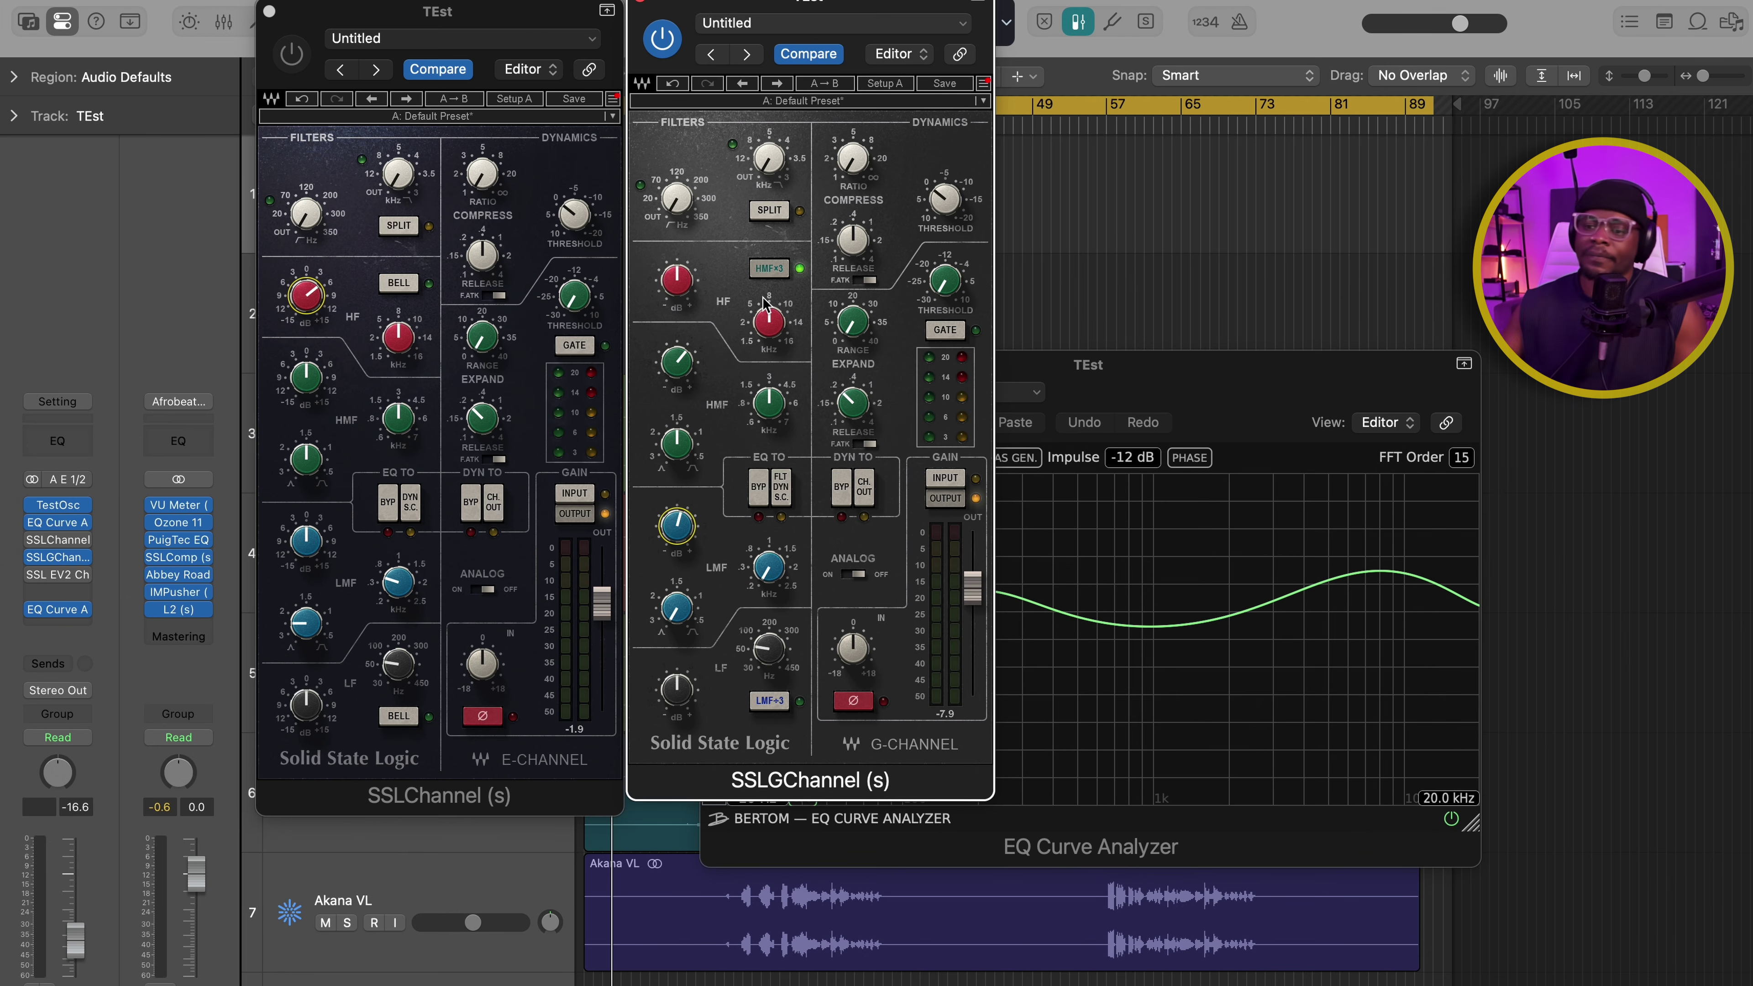
pyautogui.click(766, 704)
pyautogui.click(1232, 404)
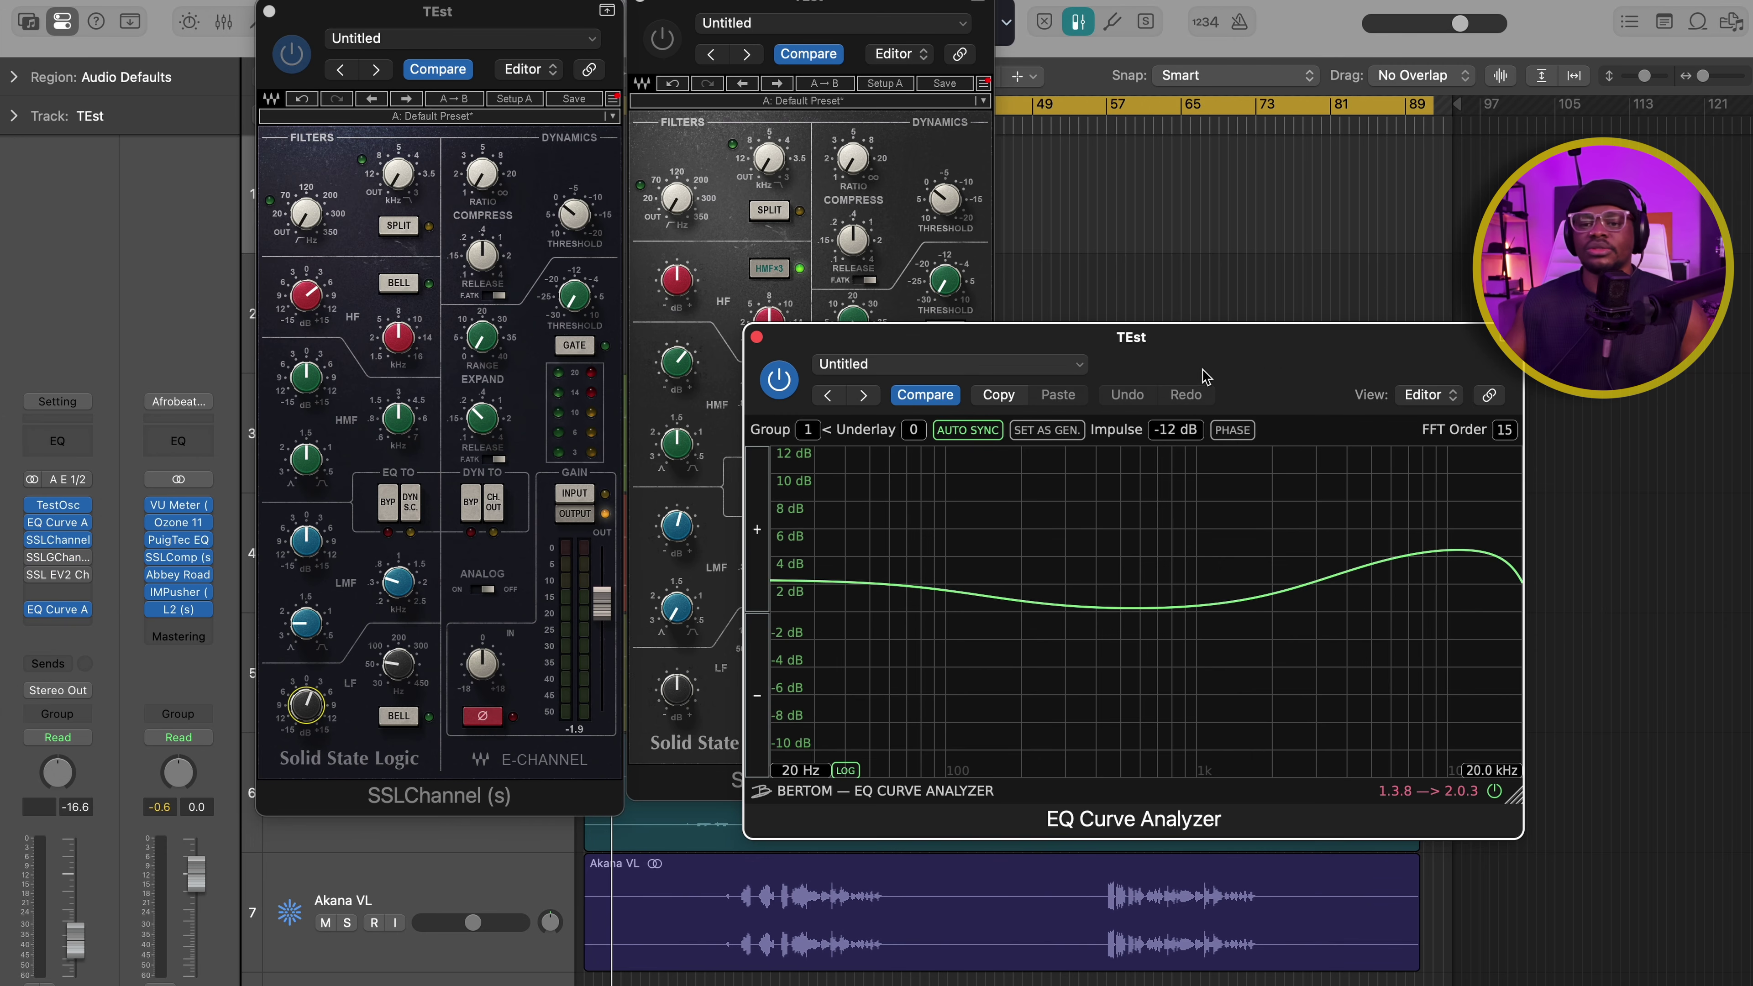
# Step: Switch the E-Channel's boosted LF band to bell and move the G-Channel window alongside for comparison
pyautogui.moveTo(1203, 379); pyautogui.dragTo(1189, 377)
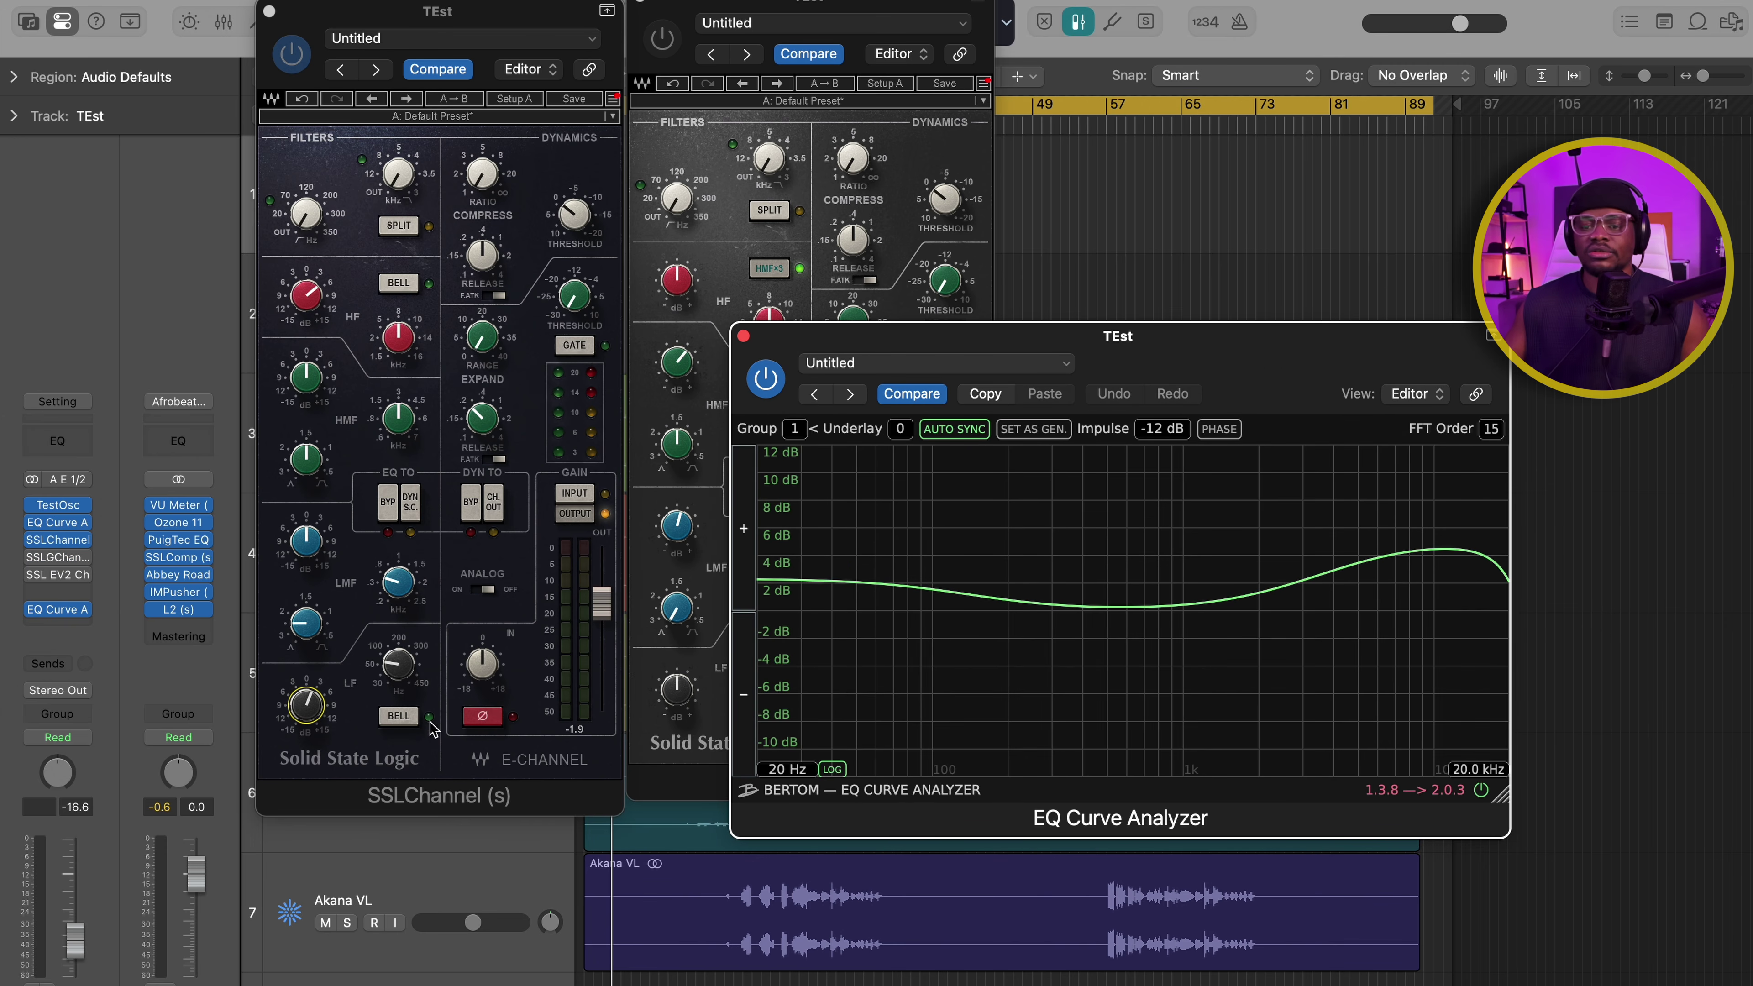
pyautogui.click(400, 718)
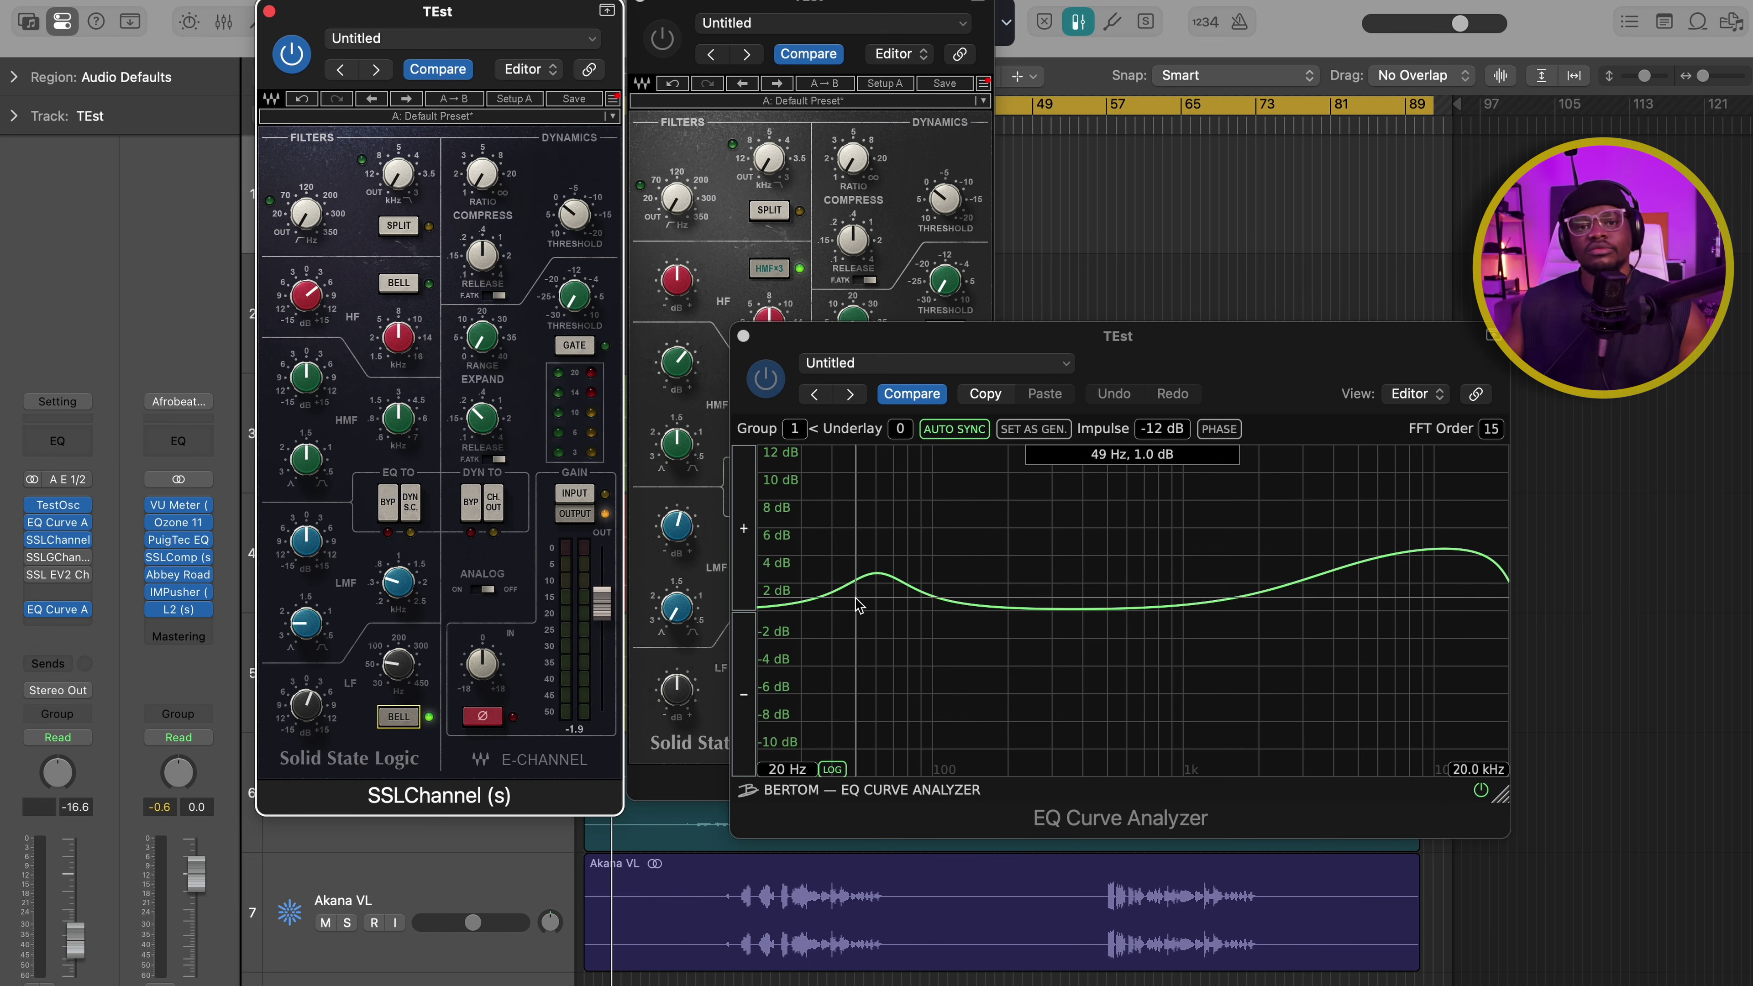
pyautogui.moveTo(818, 11); pyautogui.dragTo(897, 35)
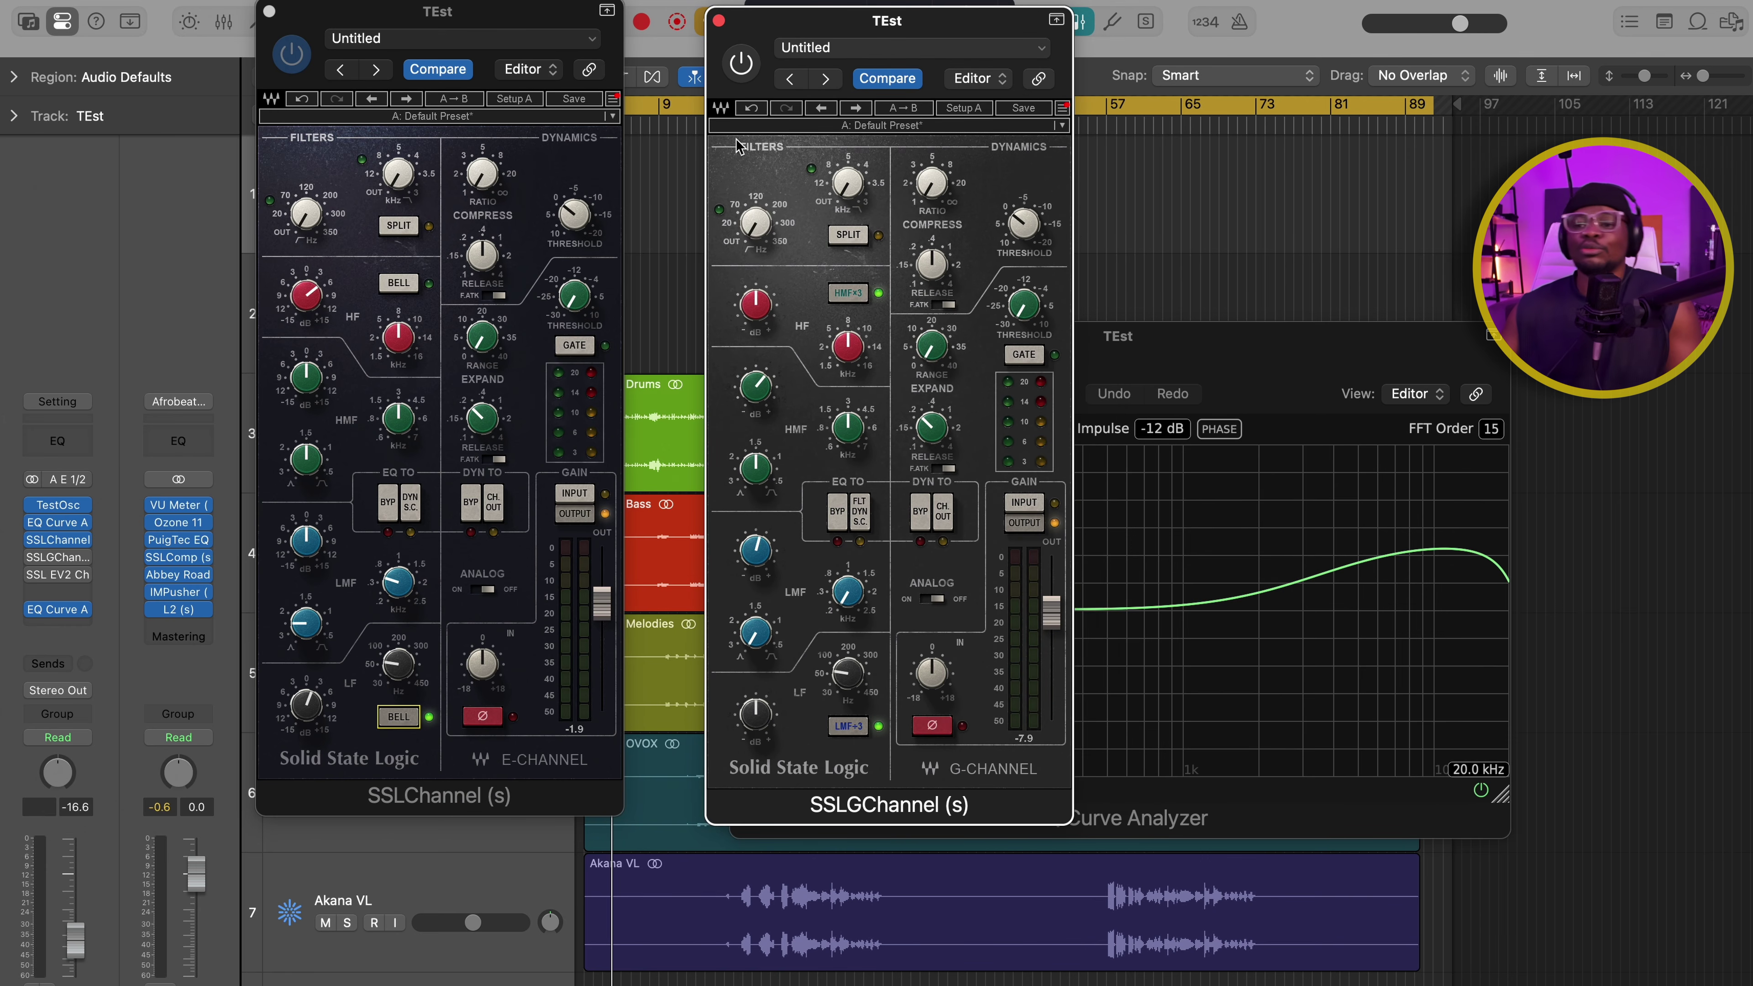
pyautogui.moveTo(840, 426)
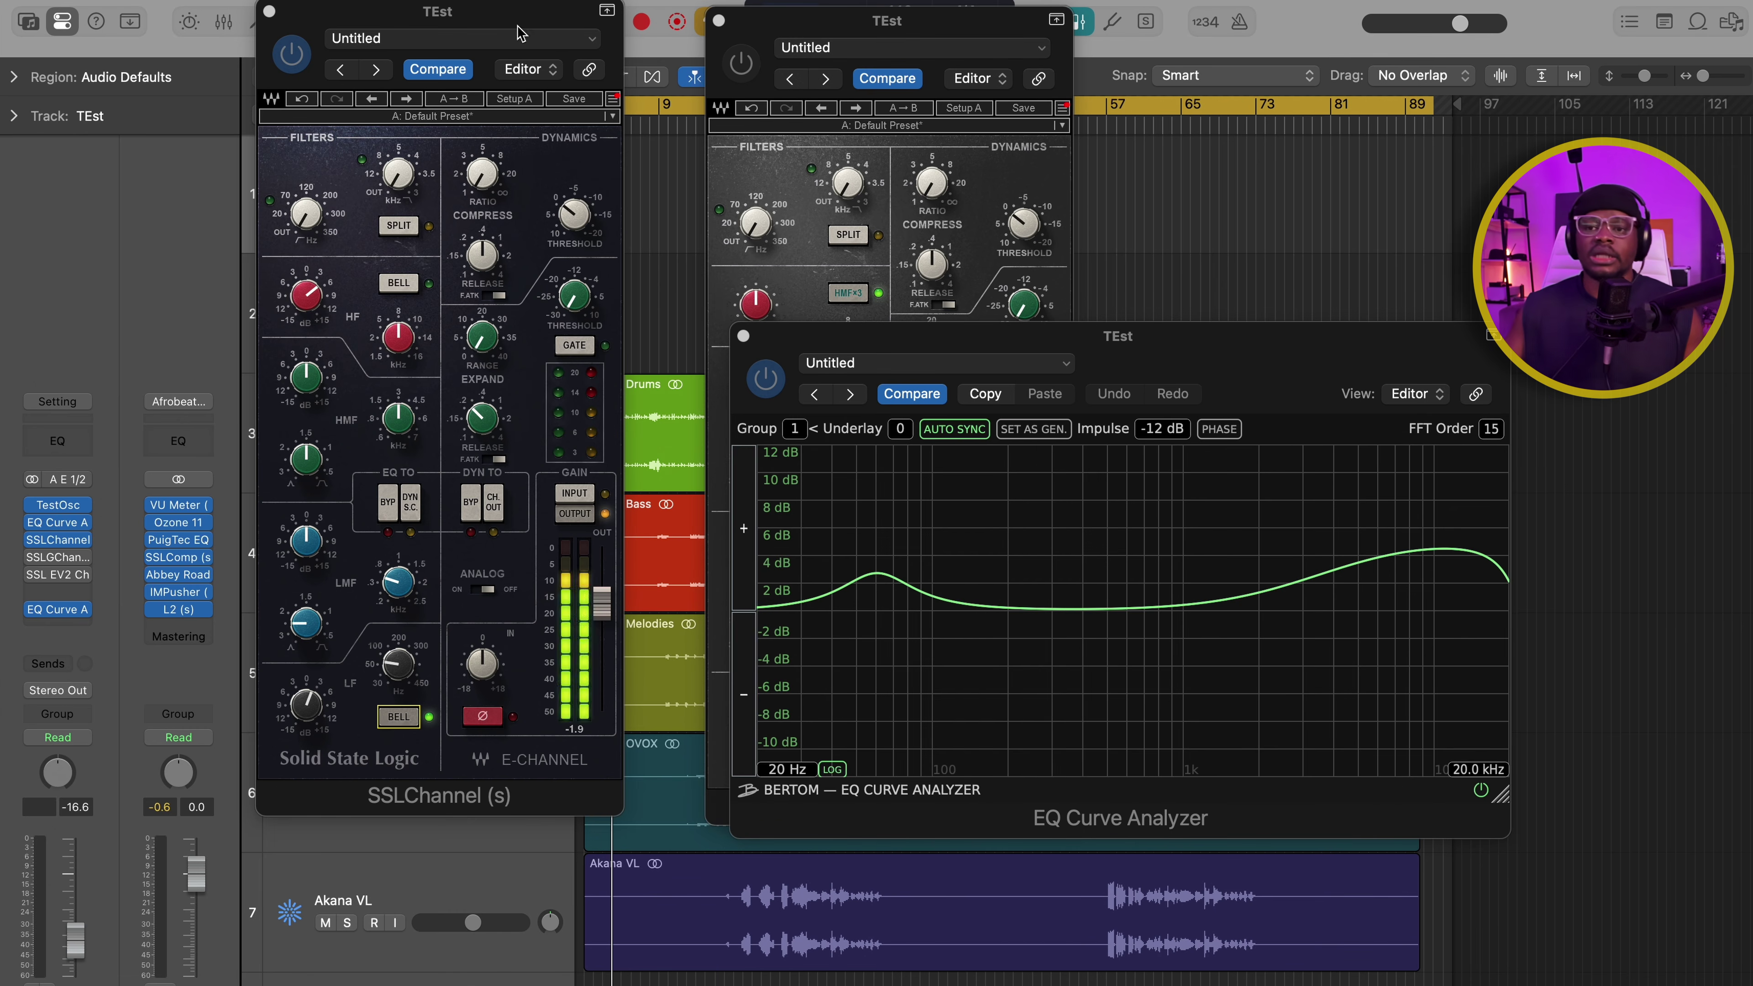
# Step: On the E-Channel, switch the dynamics to channel out and engage the filters' Split option
pyautogui.click(500, 15)
pyautogui.moveTo(43, 967)
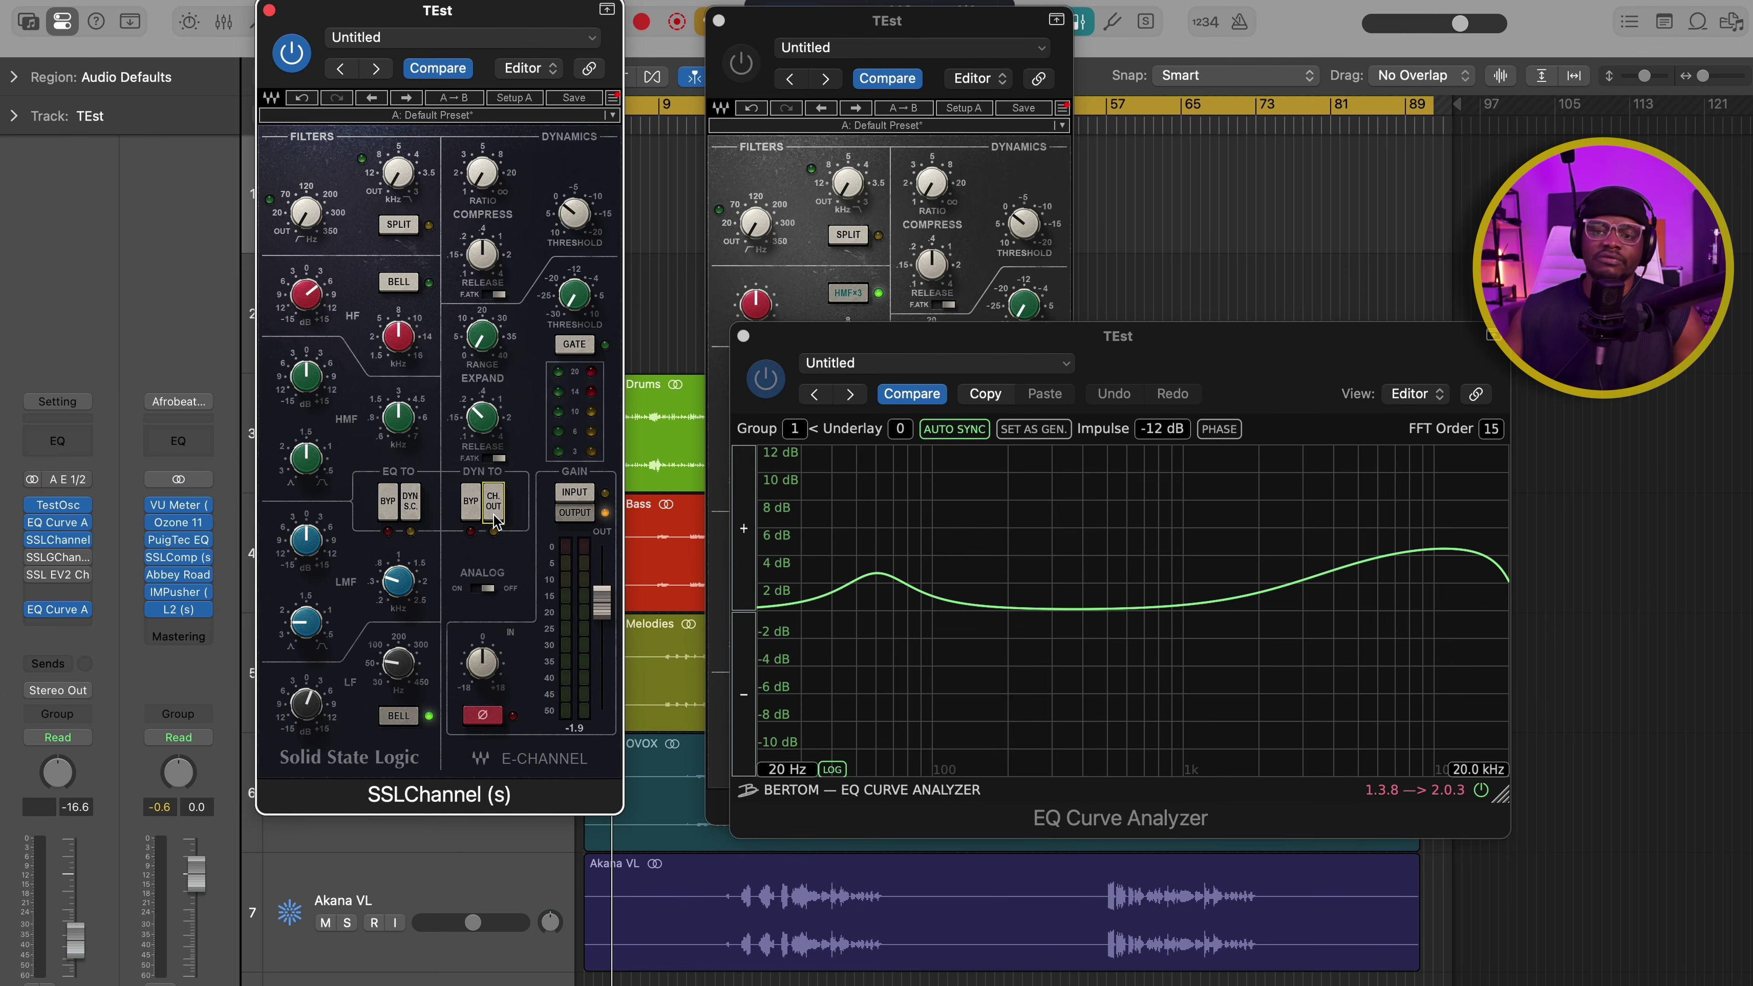
pyautogui.click(494, 511)
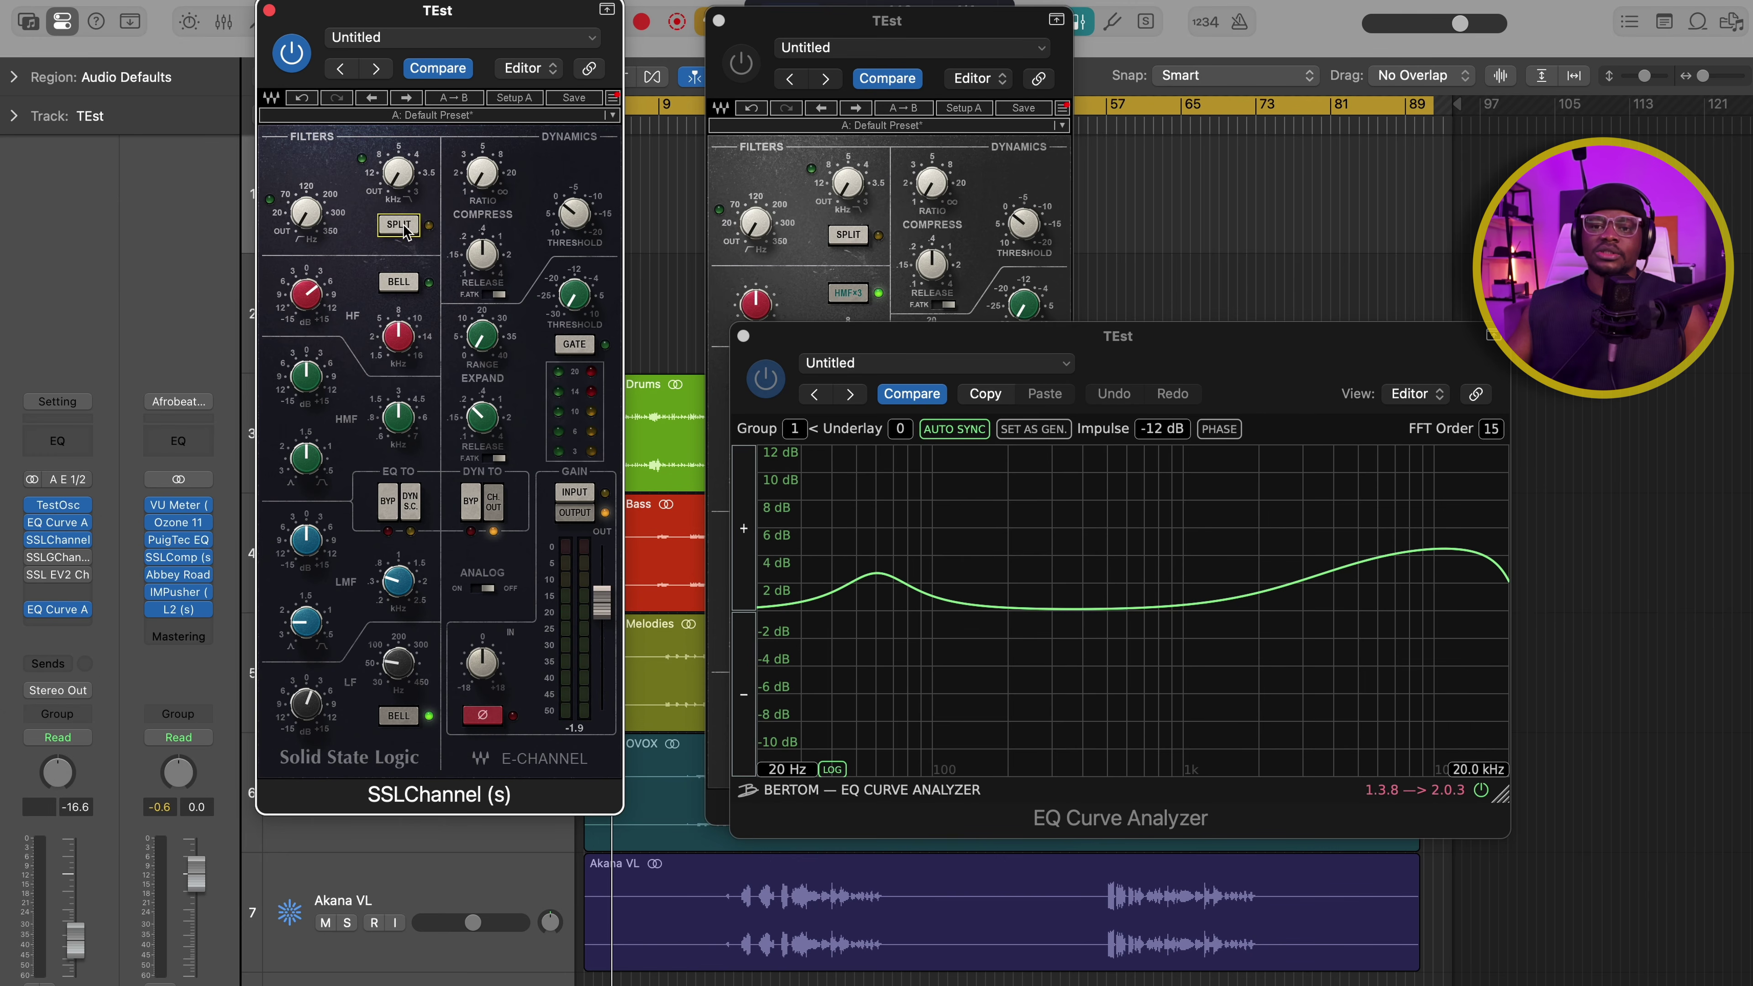
pyautogui.click(400, 226)
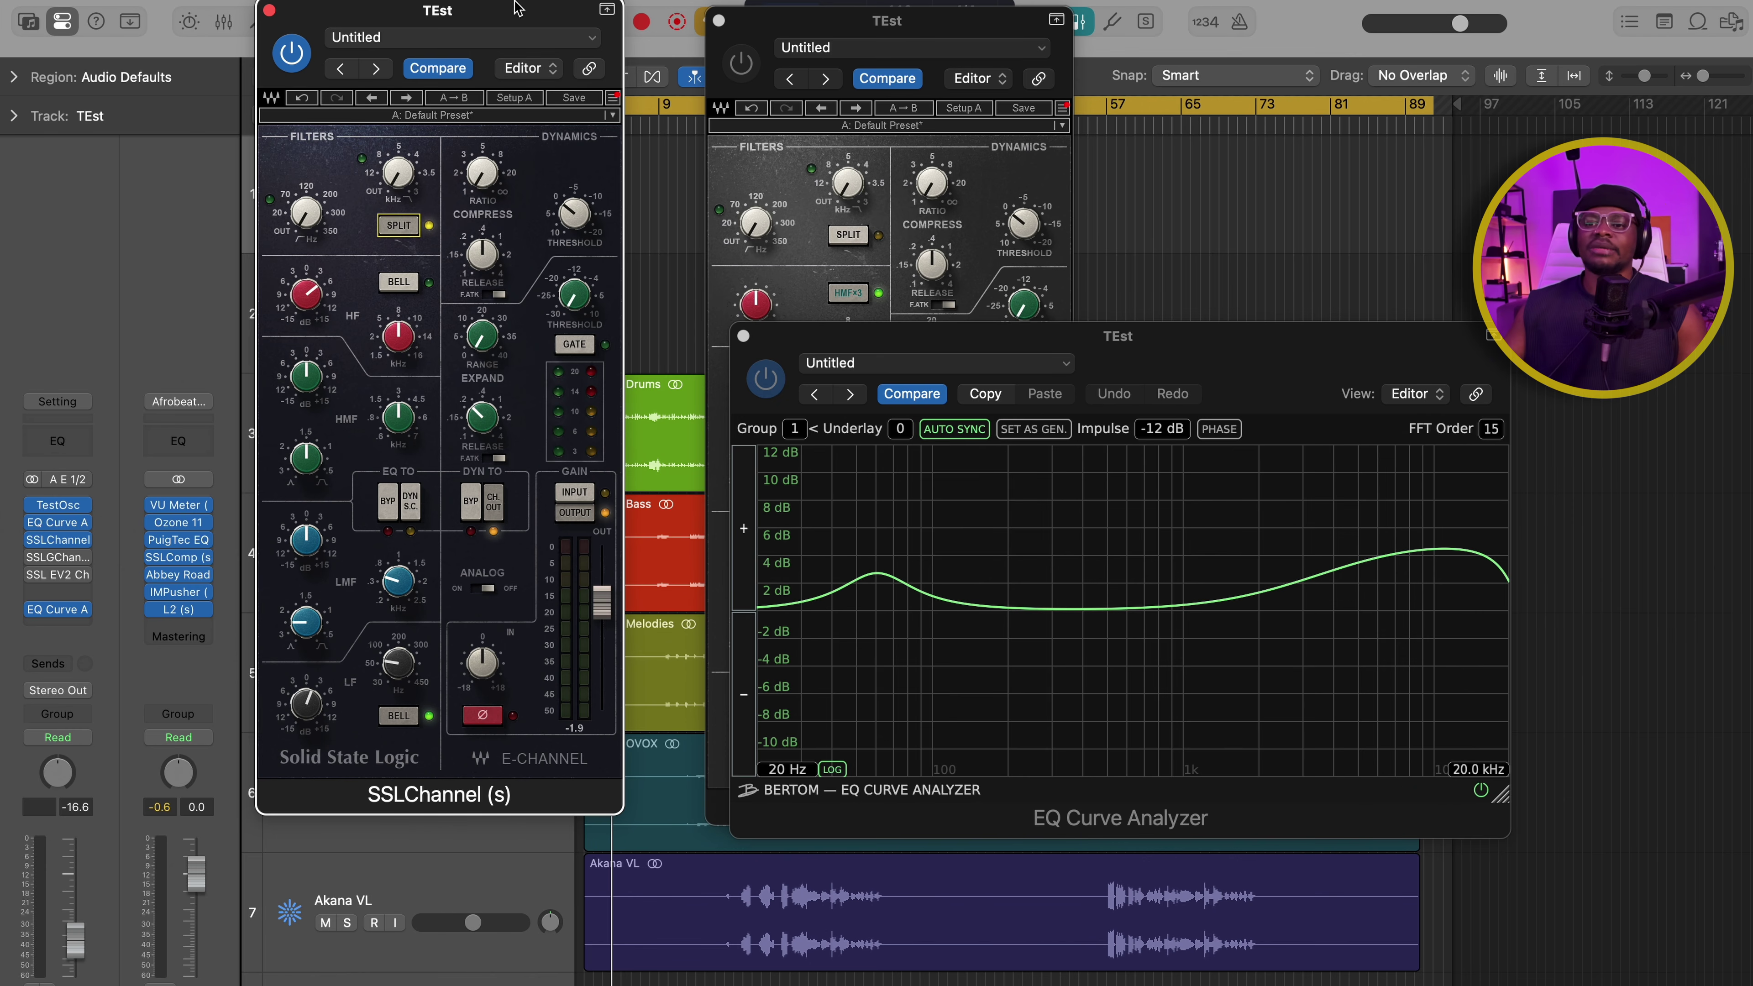
# Step: Toggle the E-Channel's EQ To DYN S.C. routing and place its window beside the G-Channel to compare their routing sections
pyautogui.click(912, 28)
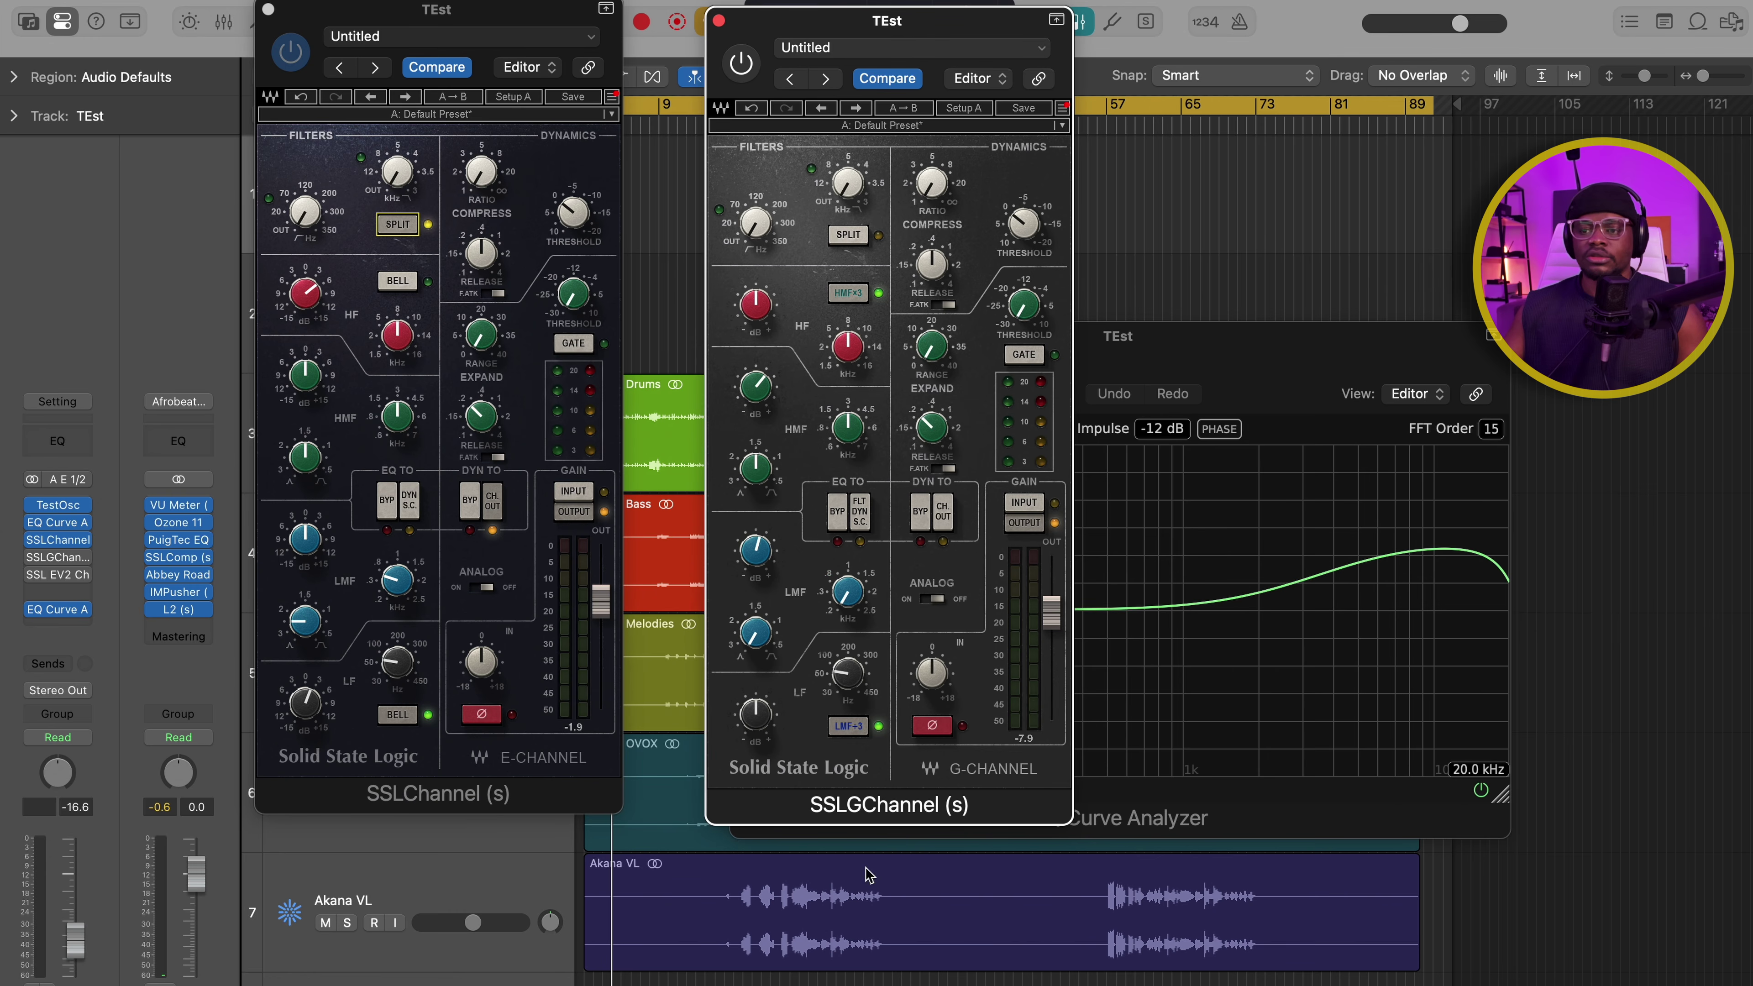
pyautogui.click(414, 510)
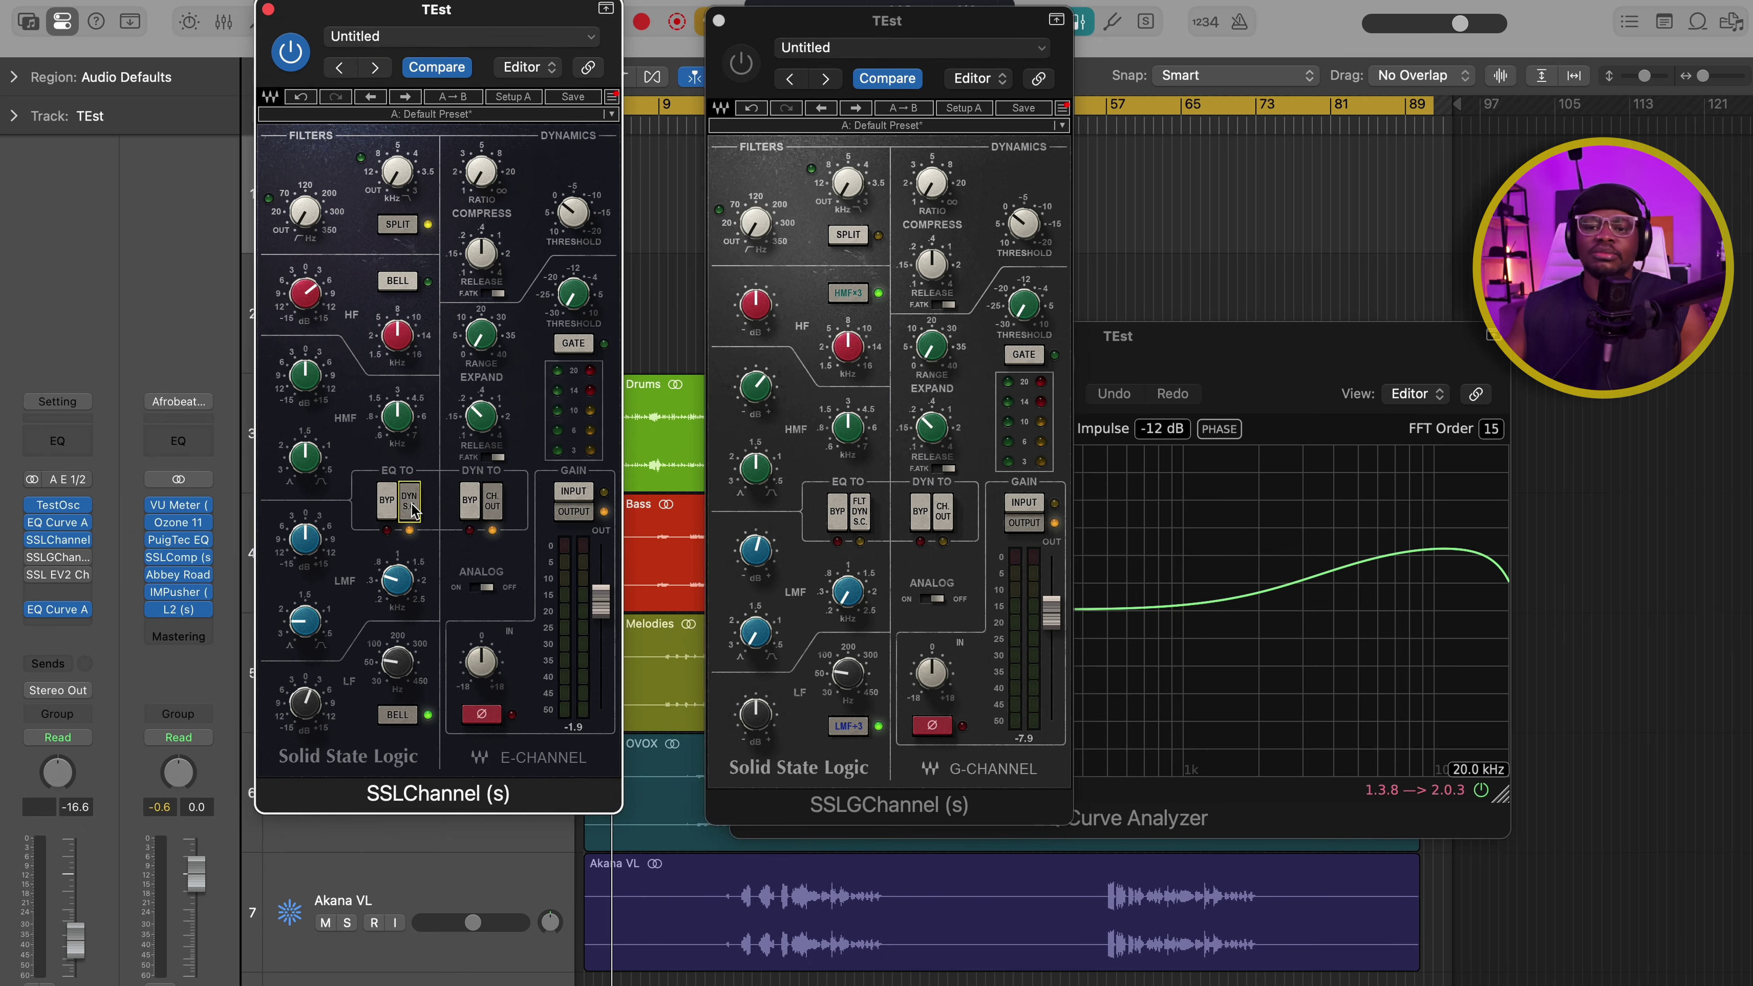
pyautogui.moveTo(536, 11); pyautogui.dragTo(616, 17)
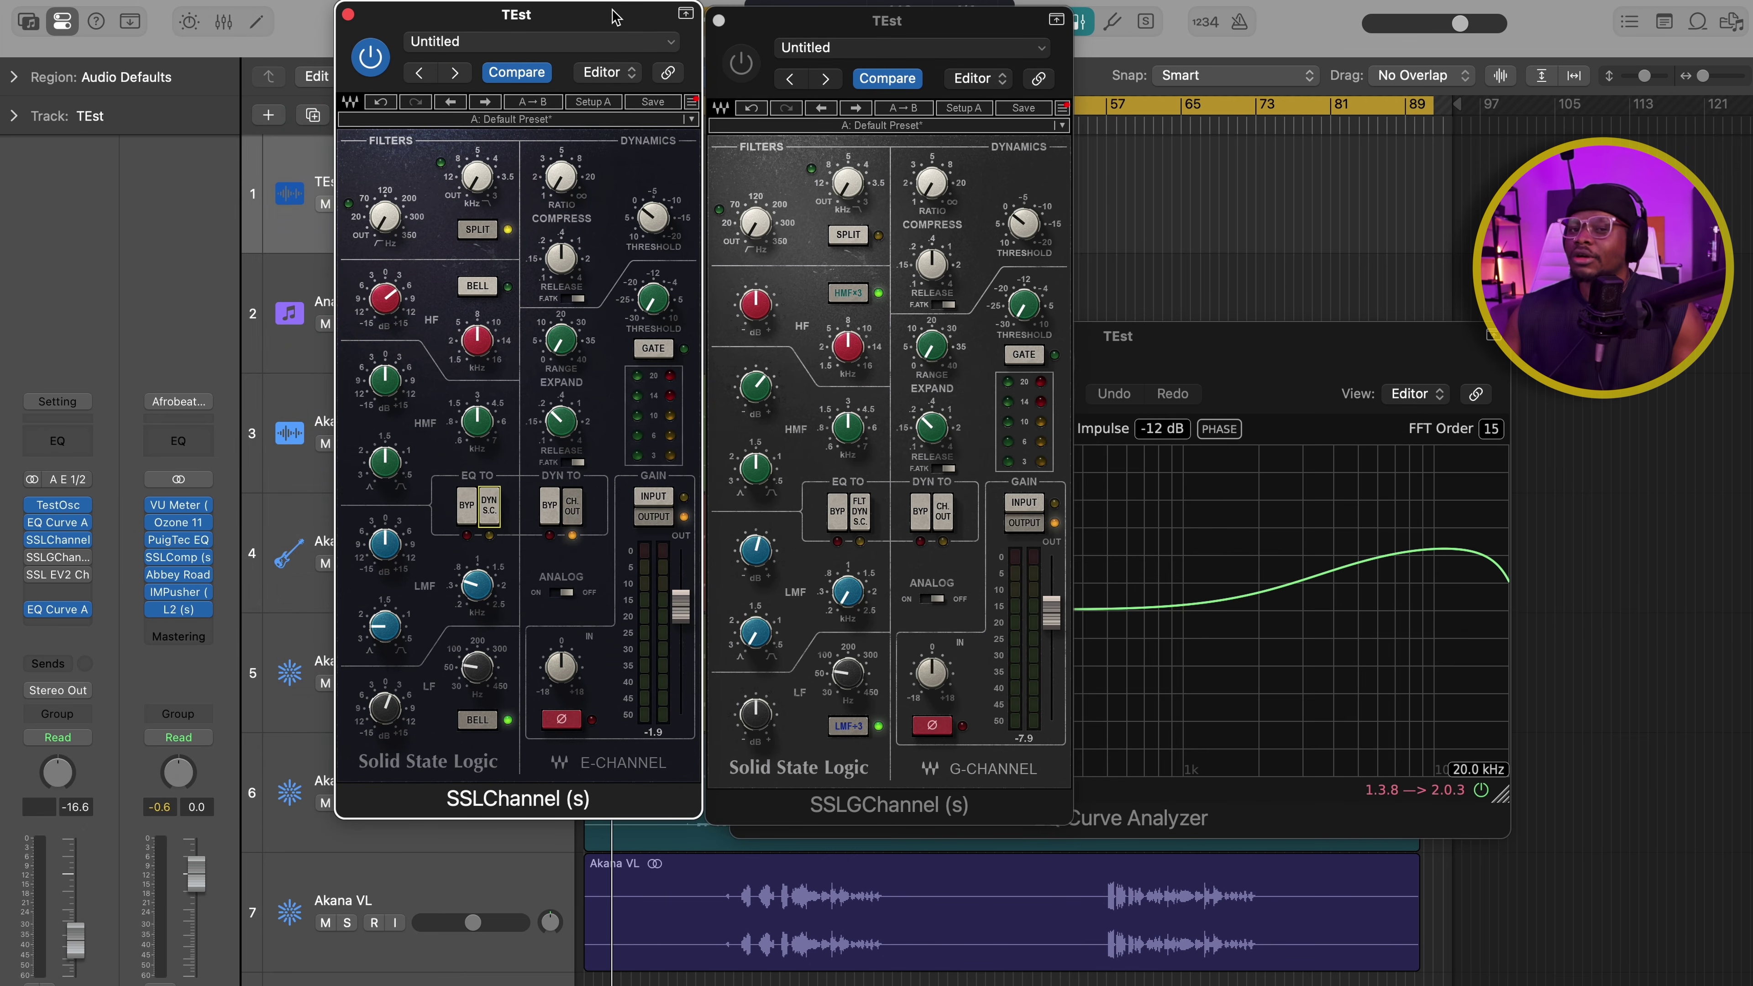
pyautogui.click(490, 517)
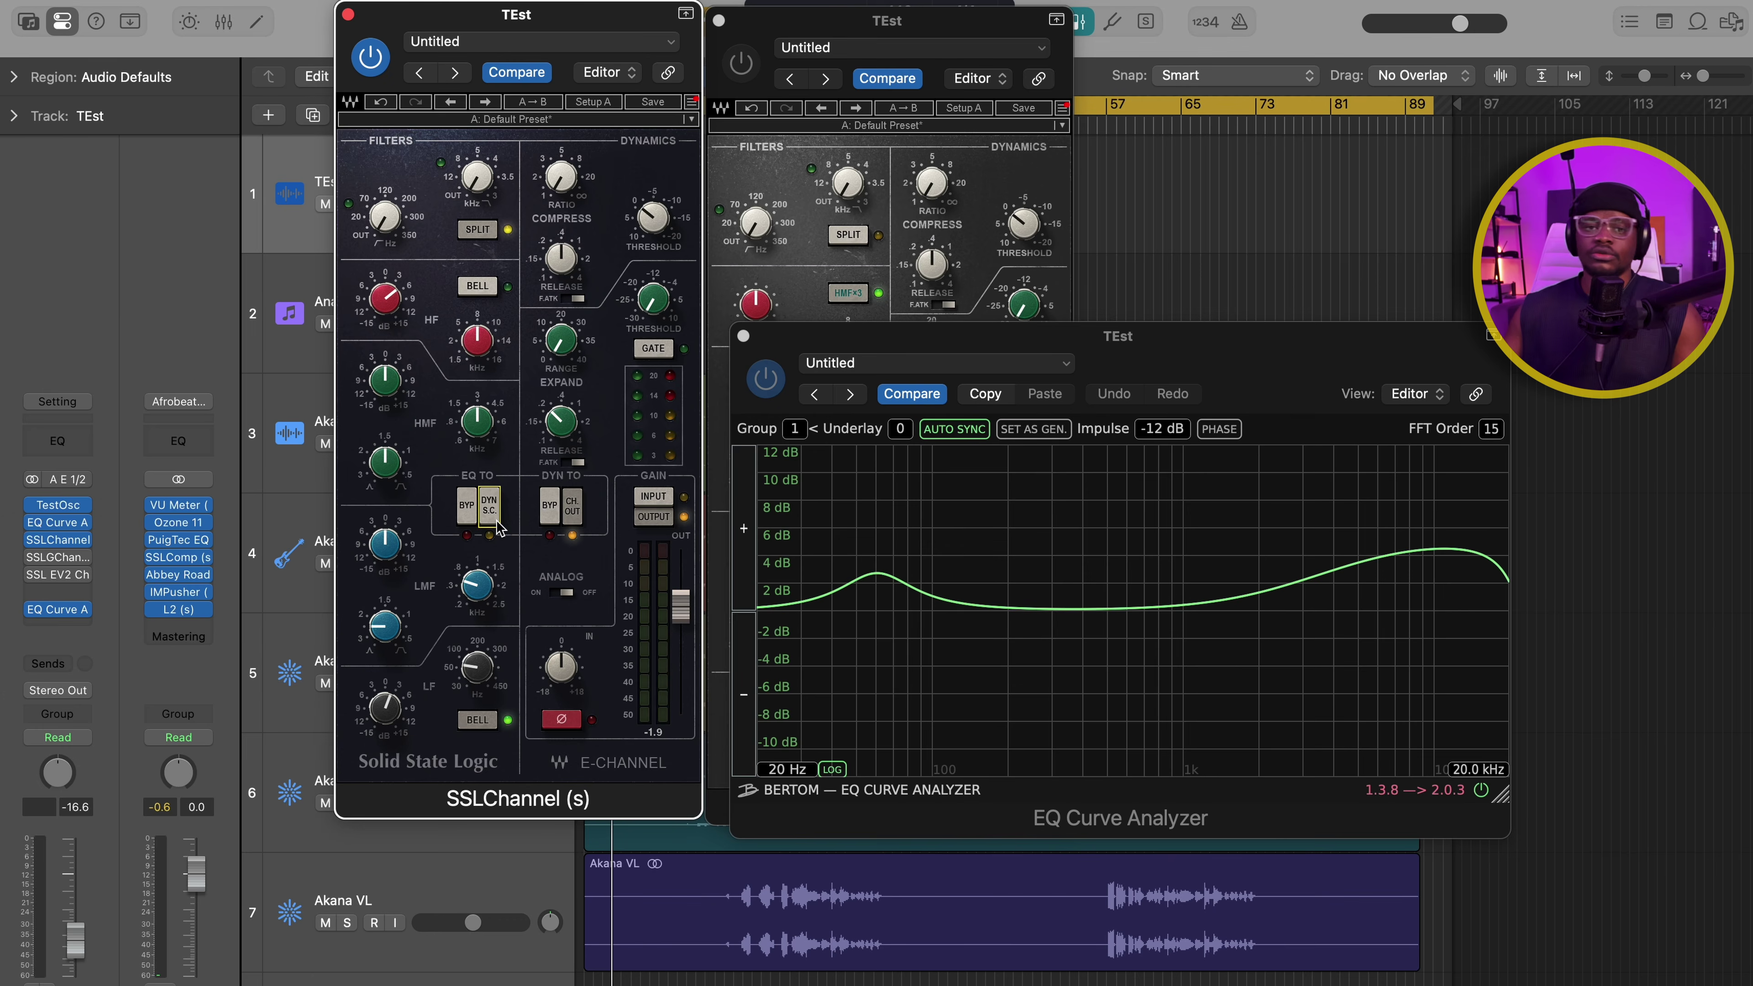
pyautogui.click(890, 18)
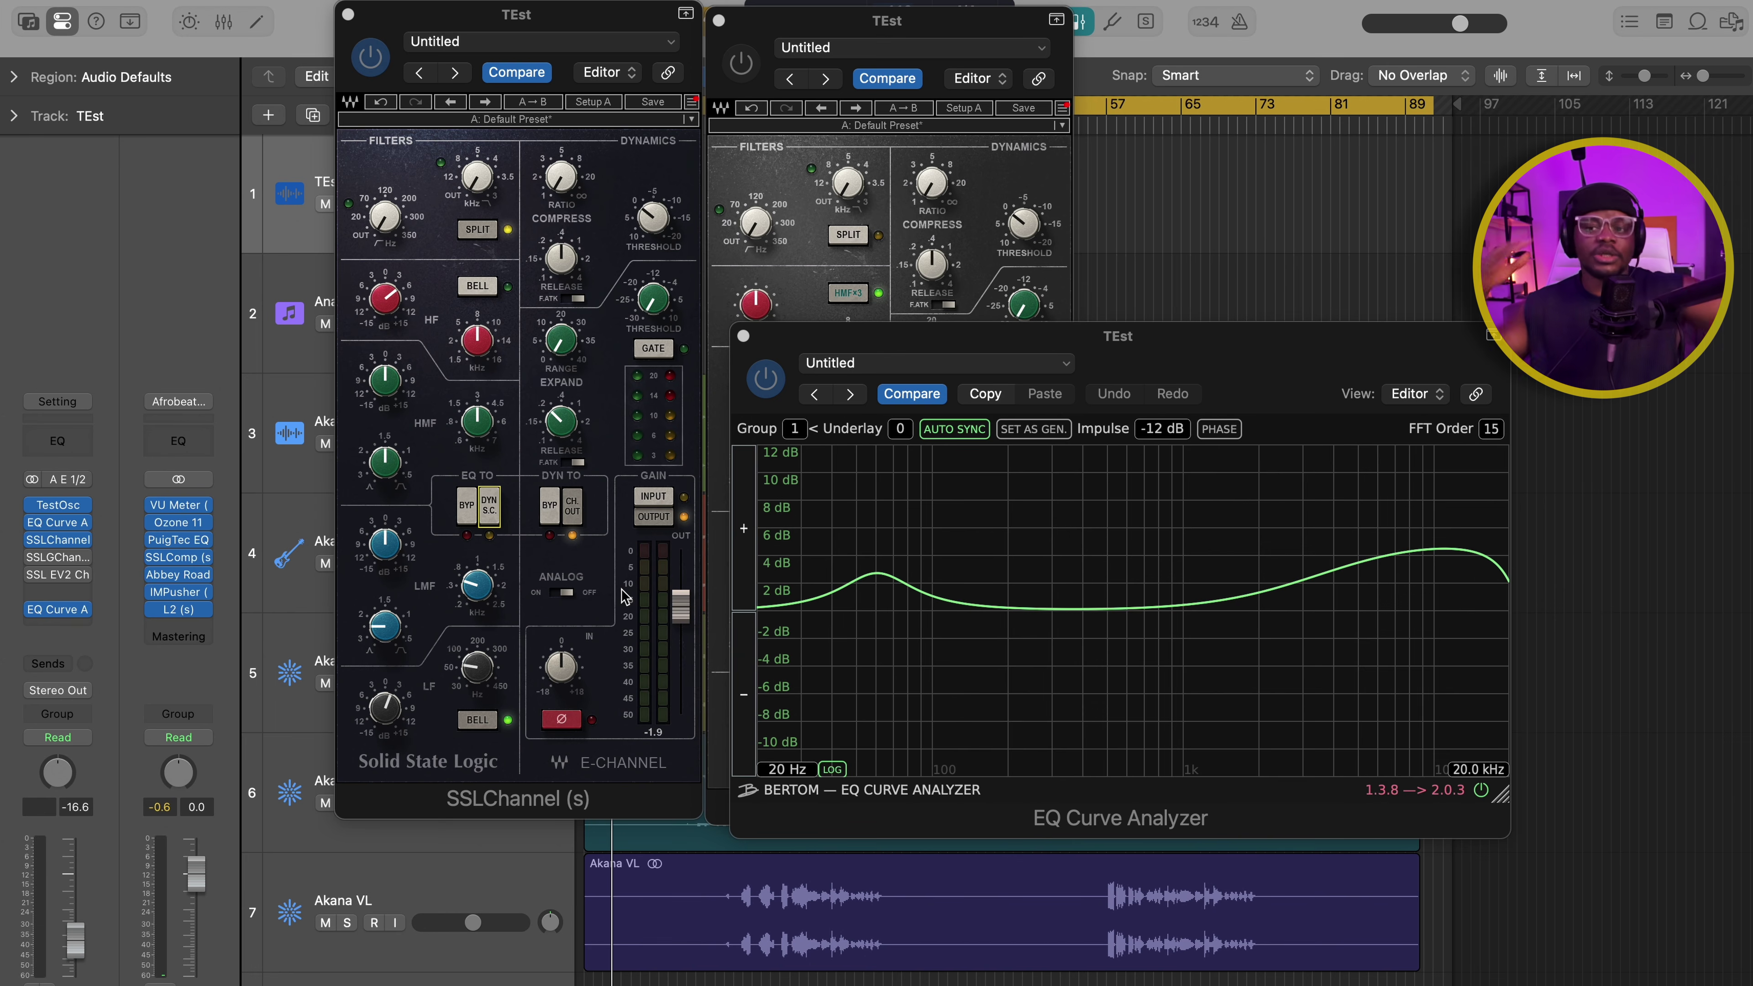
pyautogui.moveTo(584, 16); pyautogui.dragTo(591, 23)
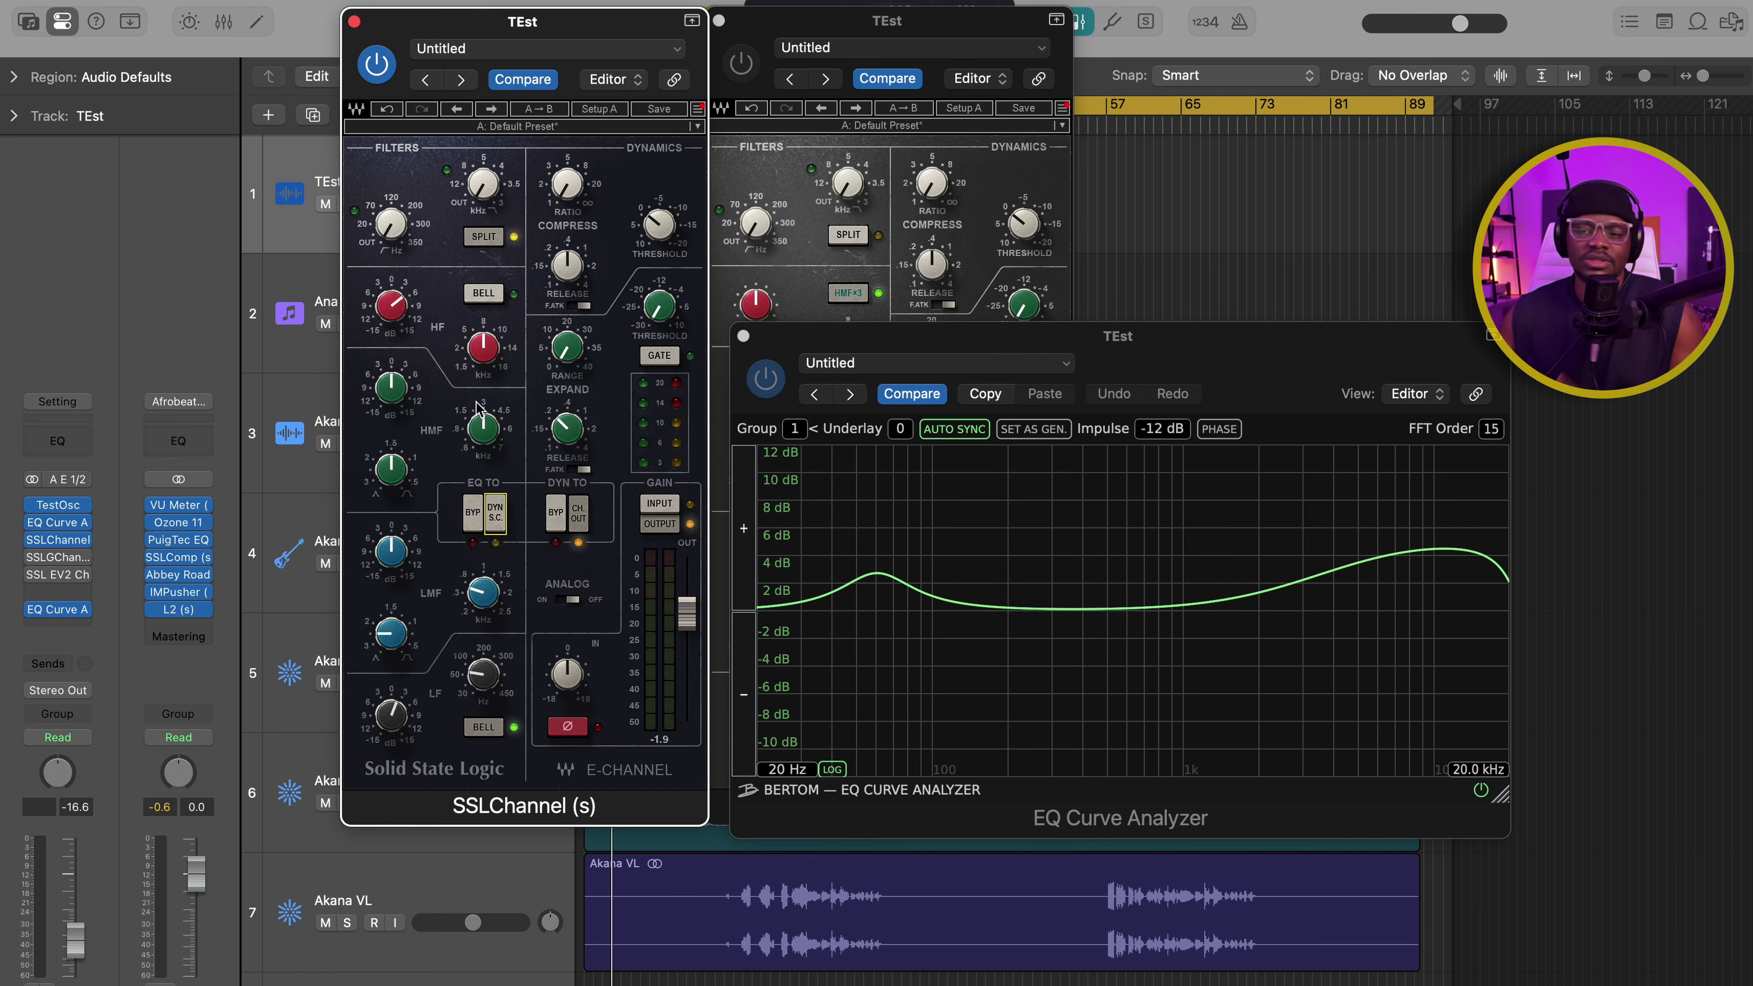
pyautogui.click(785, 215)
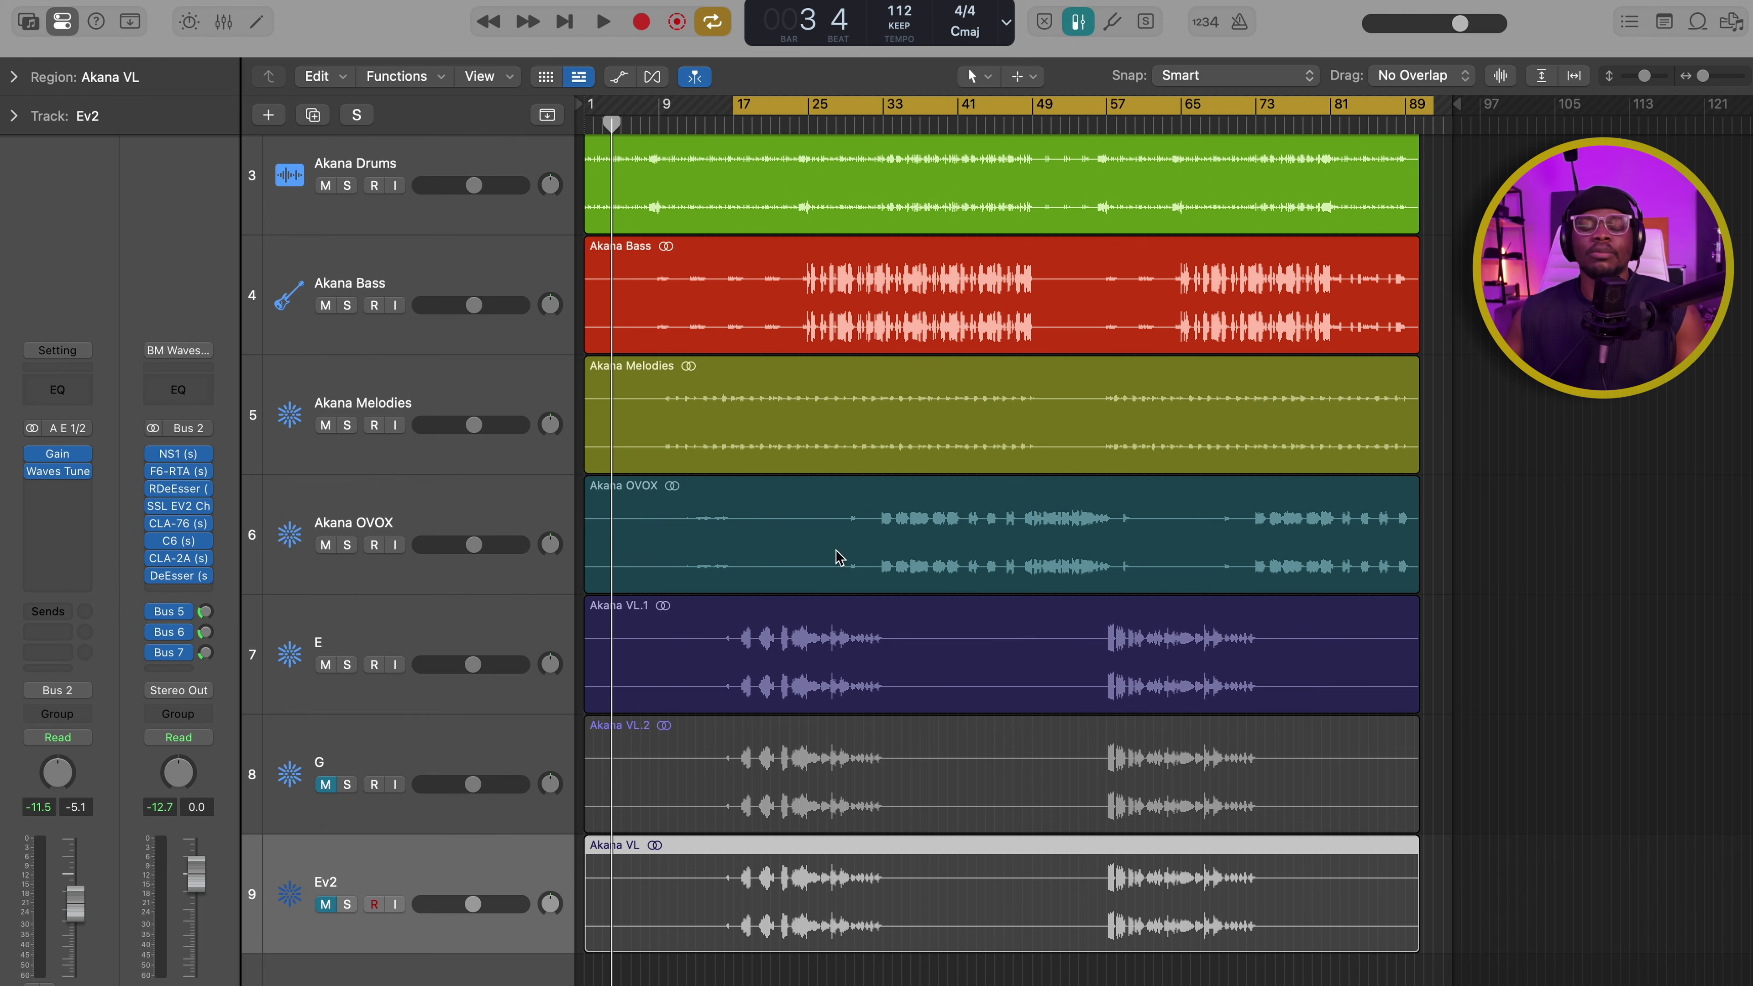
# Step: Bring up the SSL EV2 Channel plugin on the TEst track and toggle its Analog option
pyautogui.scroll(5, 483, 290)
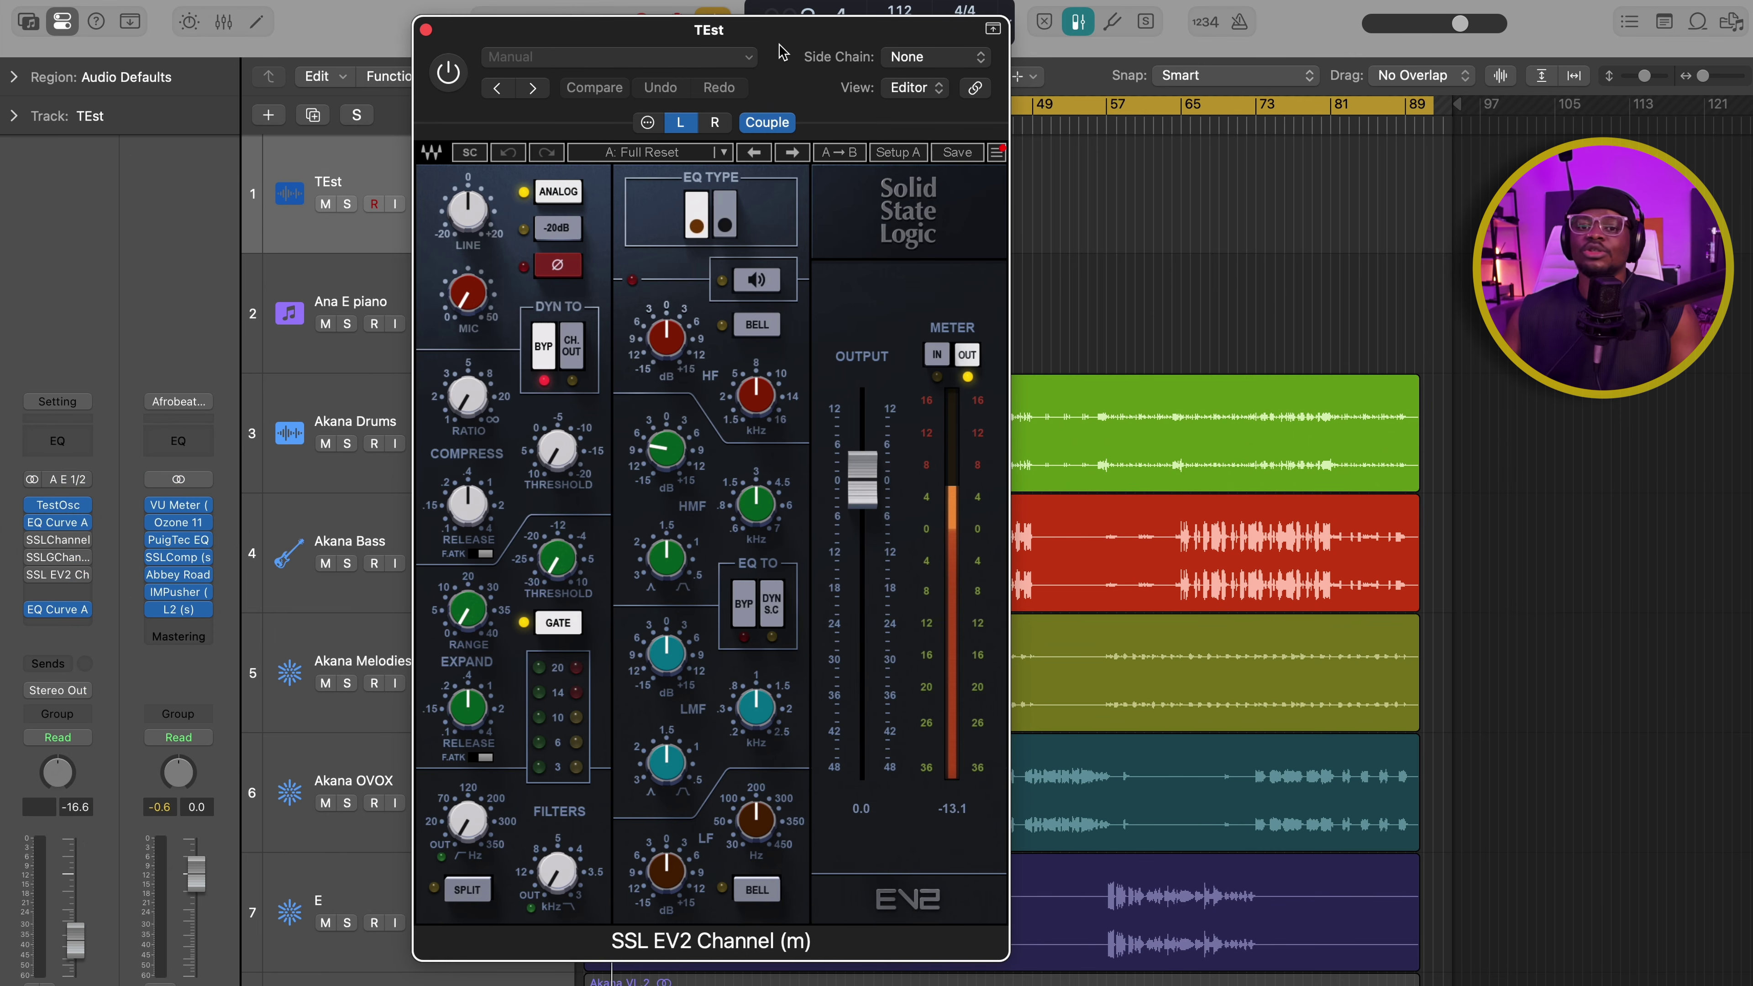
pyautogui.moveTo(793, 53); pyautogui.dragTo(750, 38)
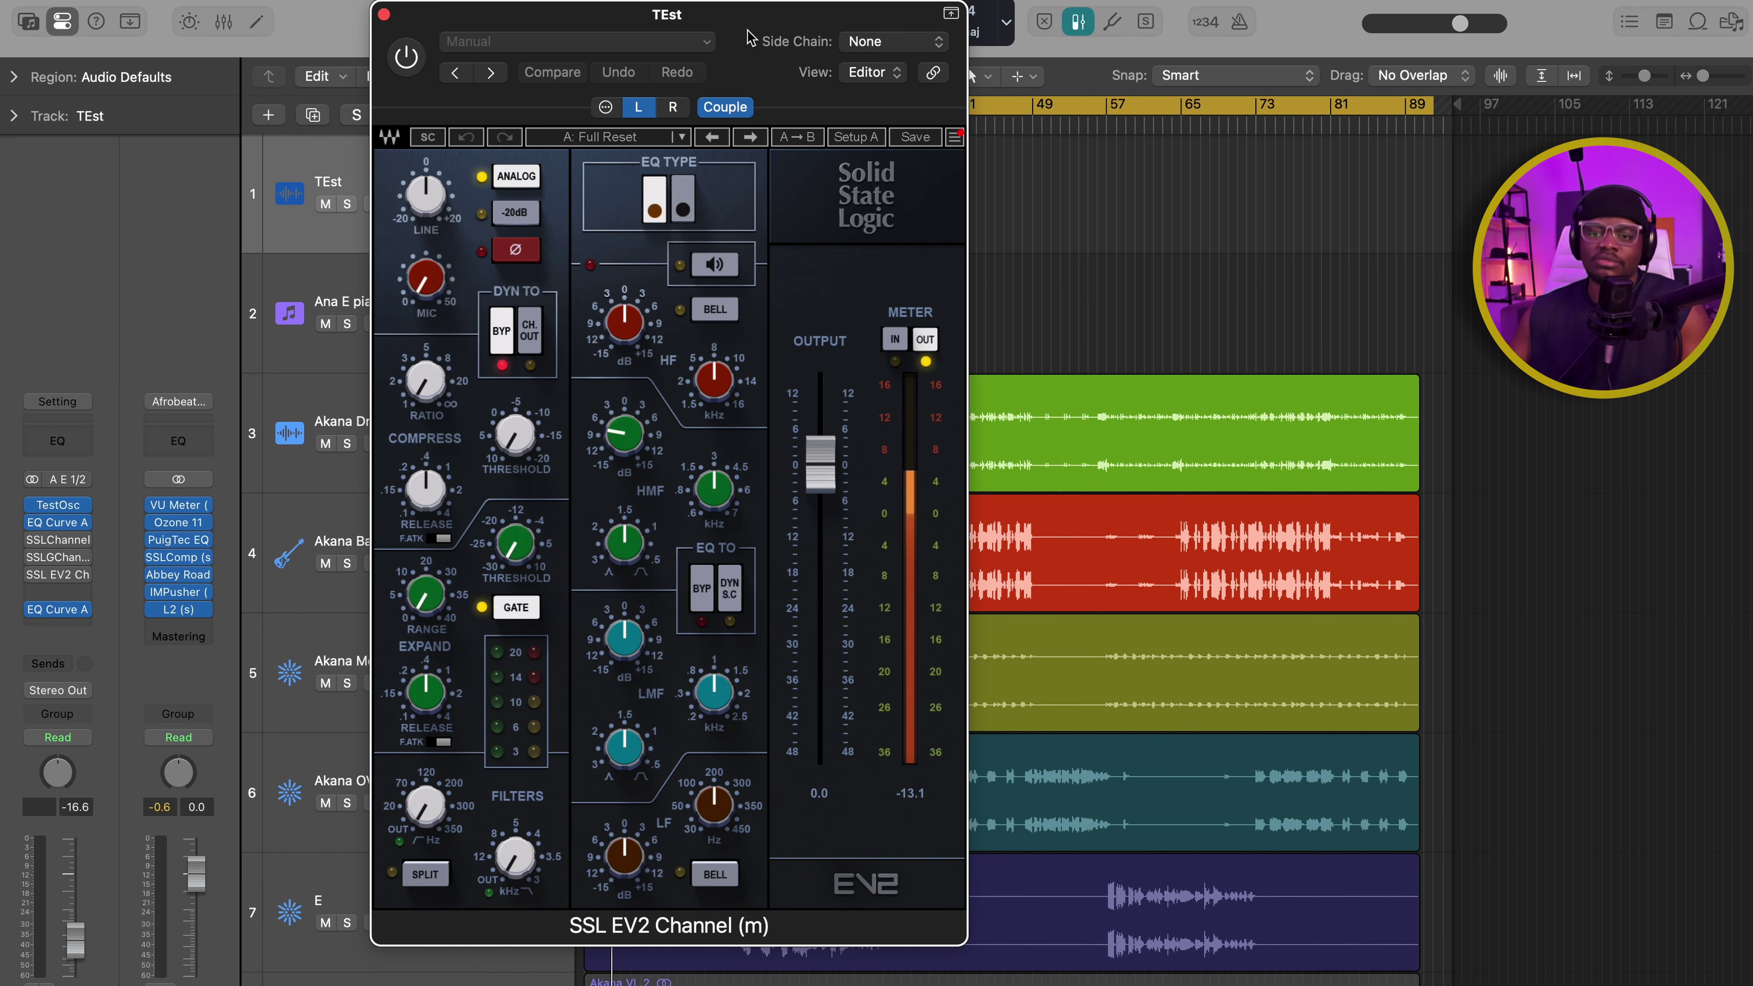
pyautogui.moveTo(751, 38); pyautogui.dragTo(830, 45)
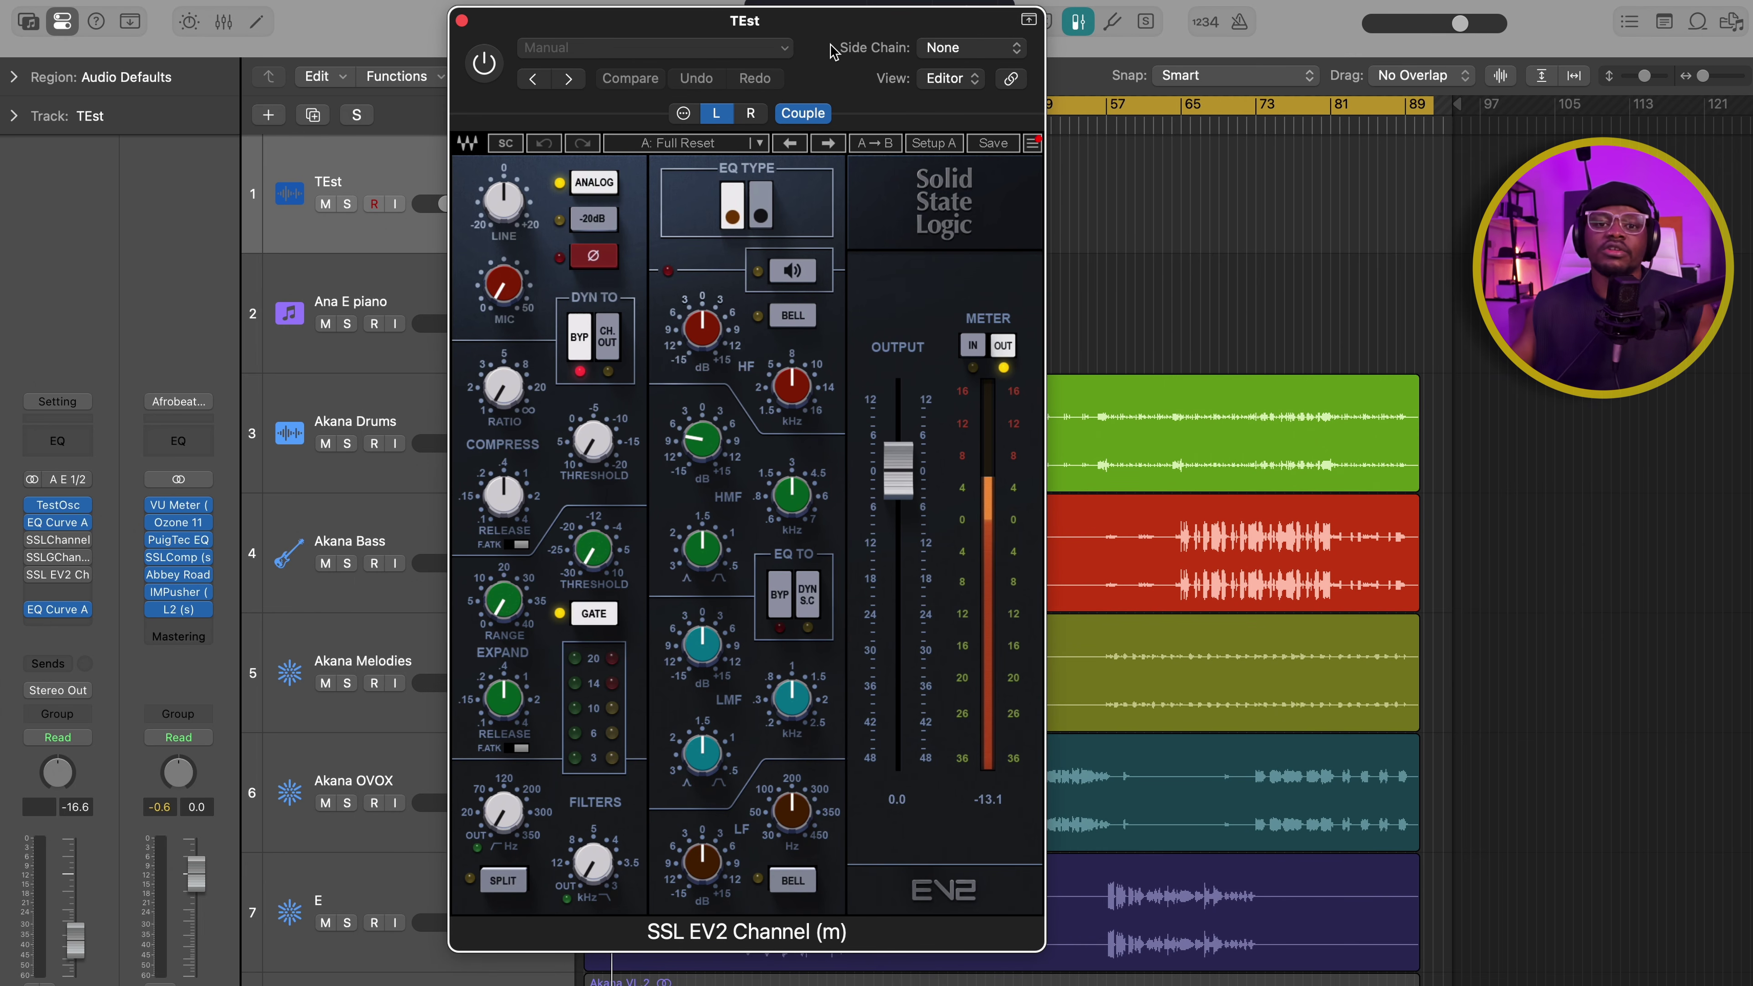
pyautogui.moveTo(830, 44); pyautogui.dragTo(881, 55)
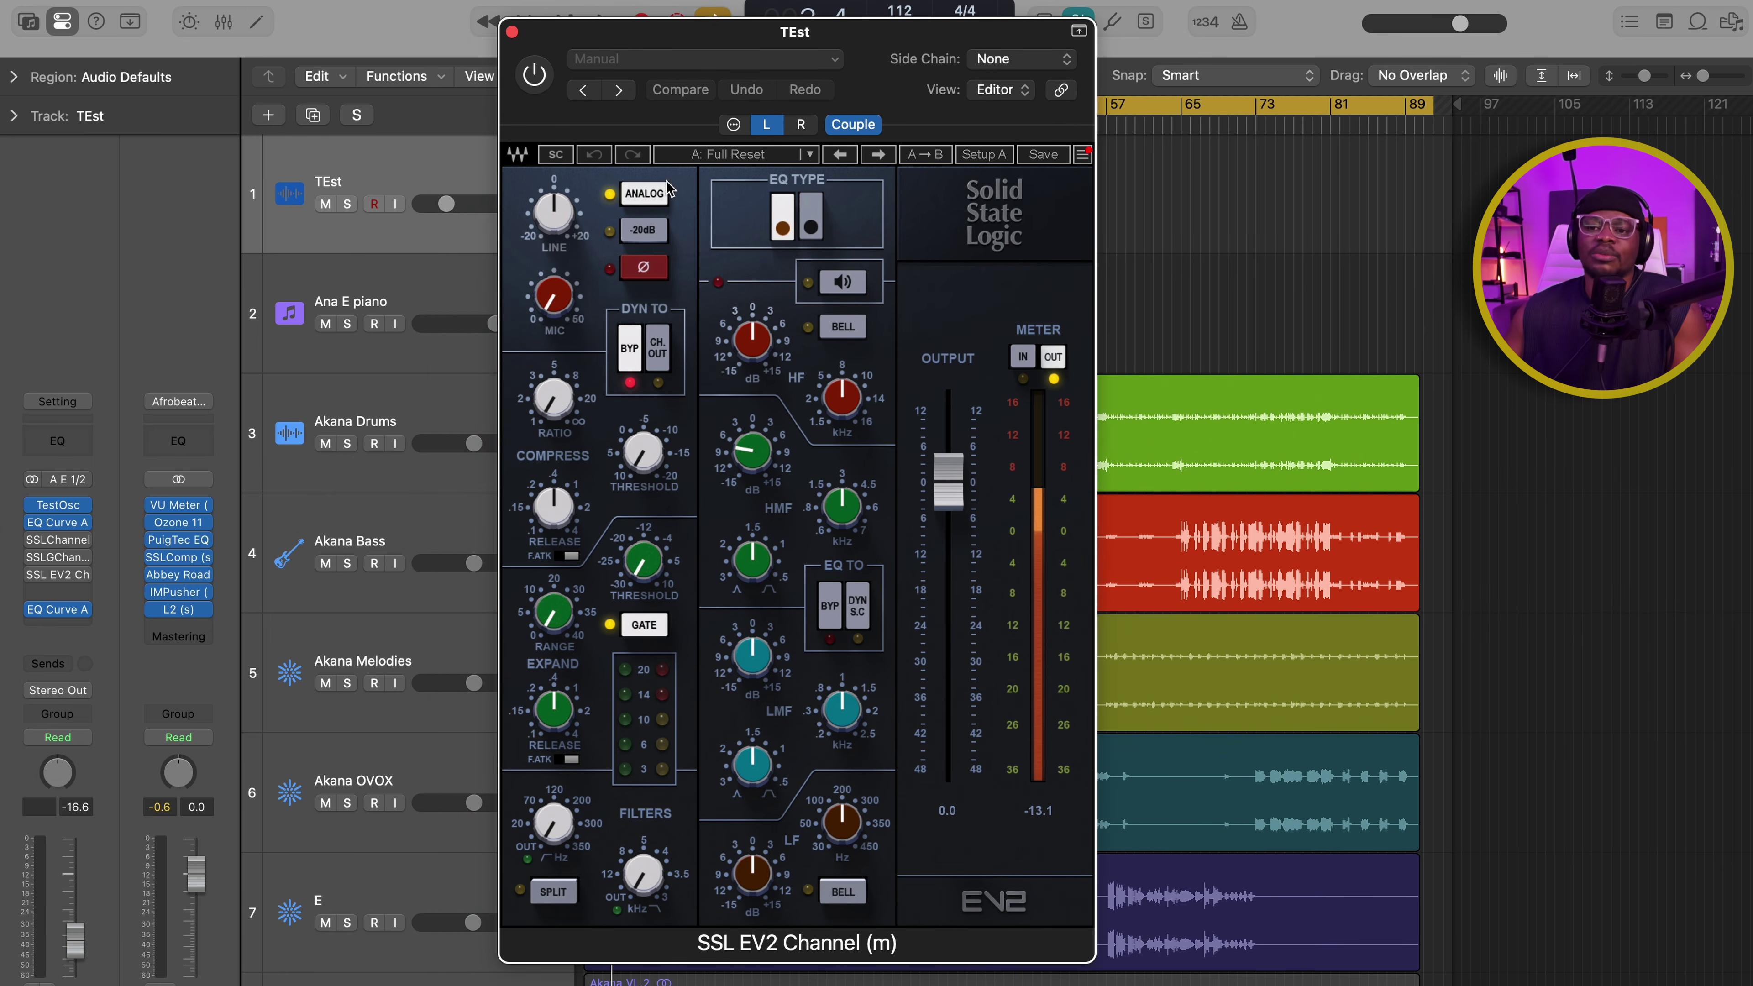
pyautogui.click(654, 194)
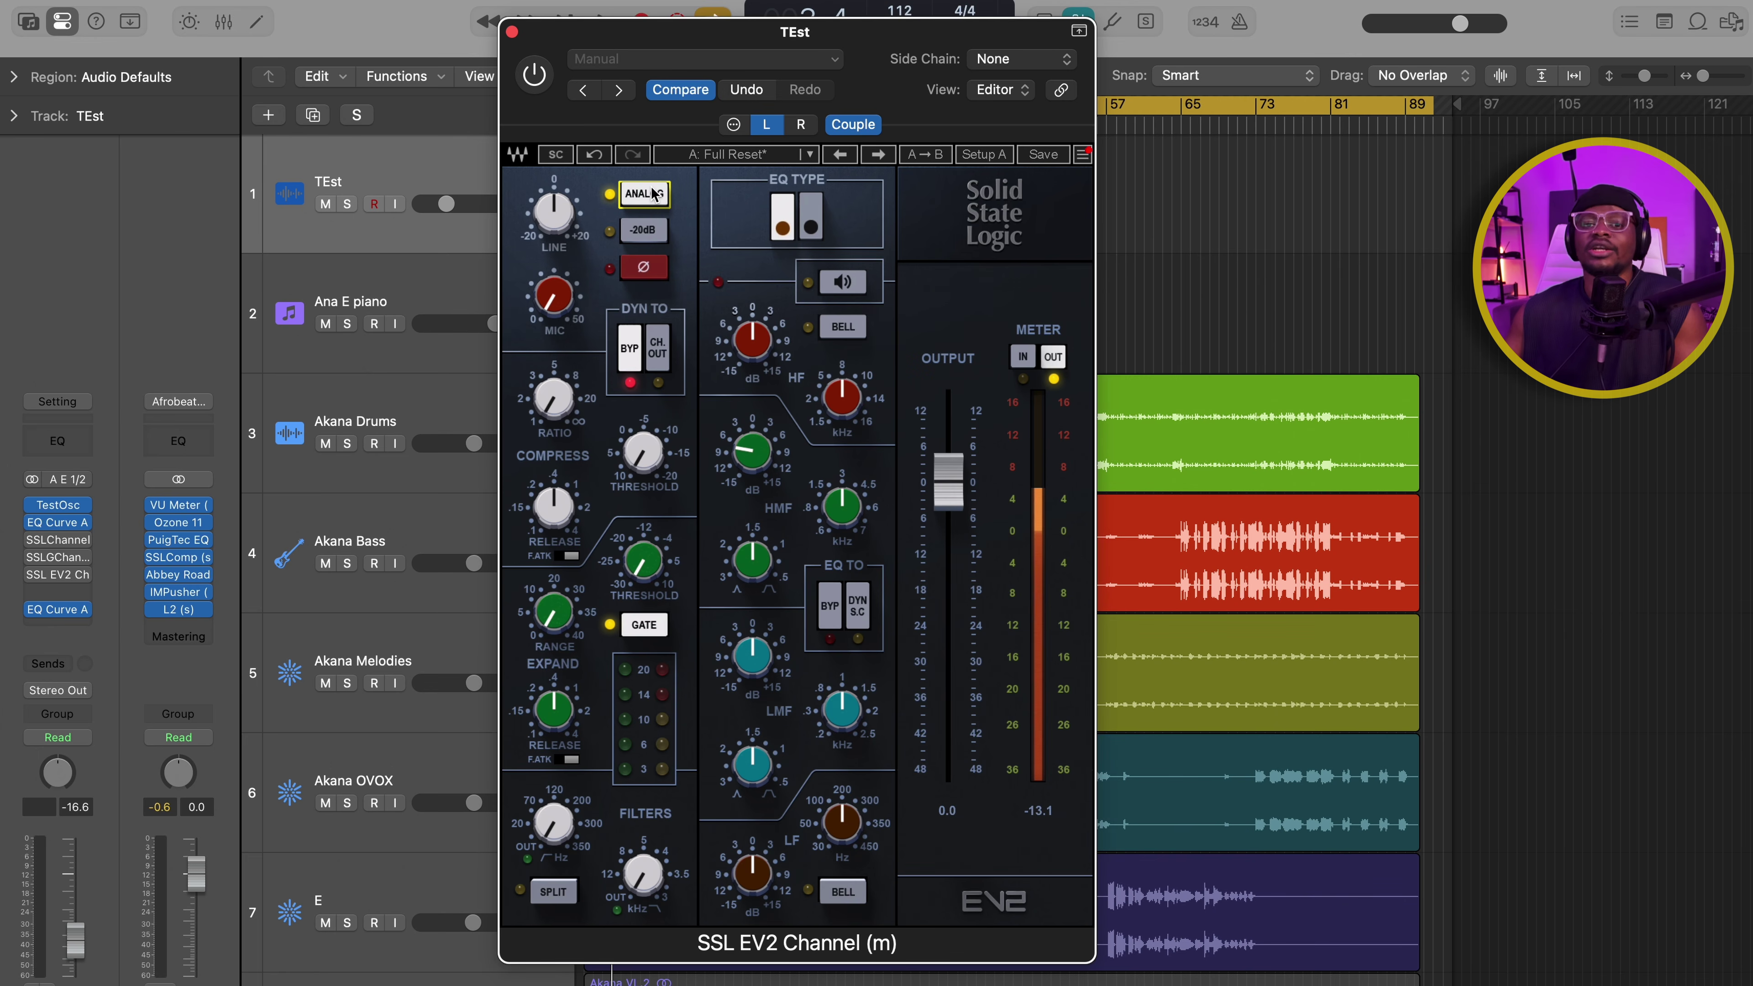
# Step: Try the EV2 Channel's input section by toggling Analog off and on and testing the Mic gain, -20dB pad and phase switches
pyautogui.moveTo(732, 48); pyautogui.dragTo(692, 45)
pyautogui.click(611, 199)
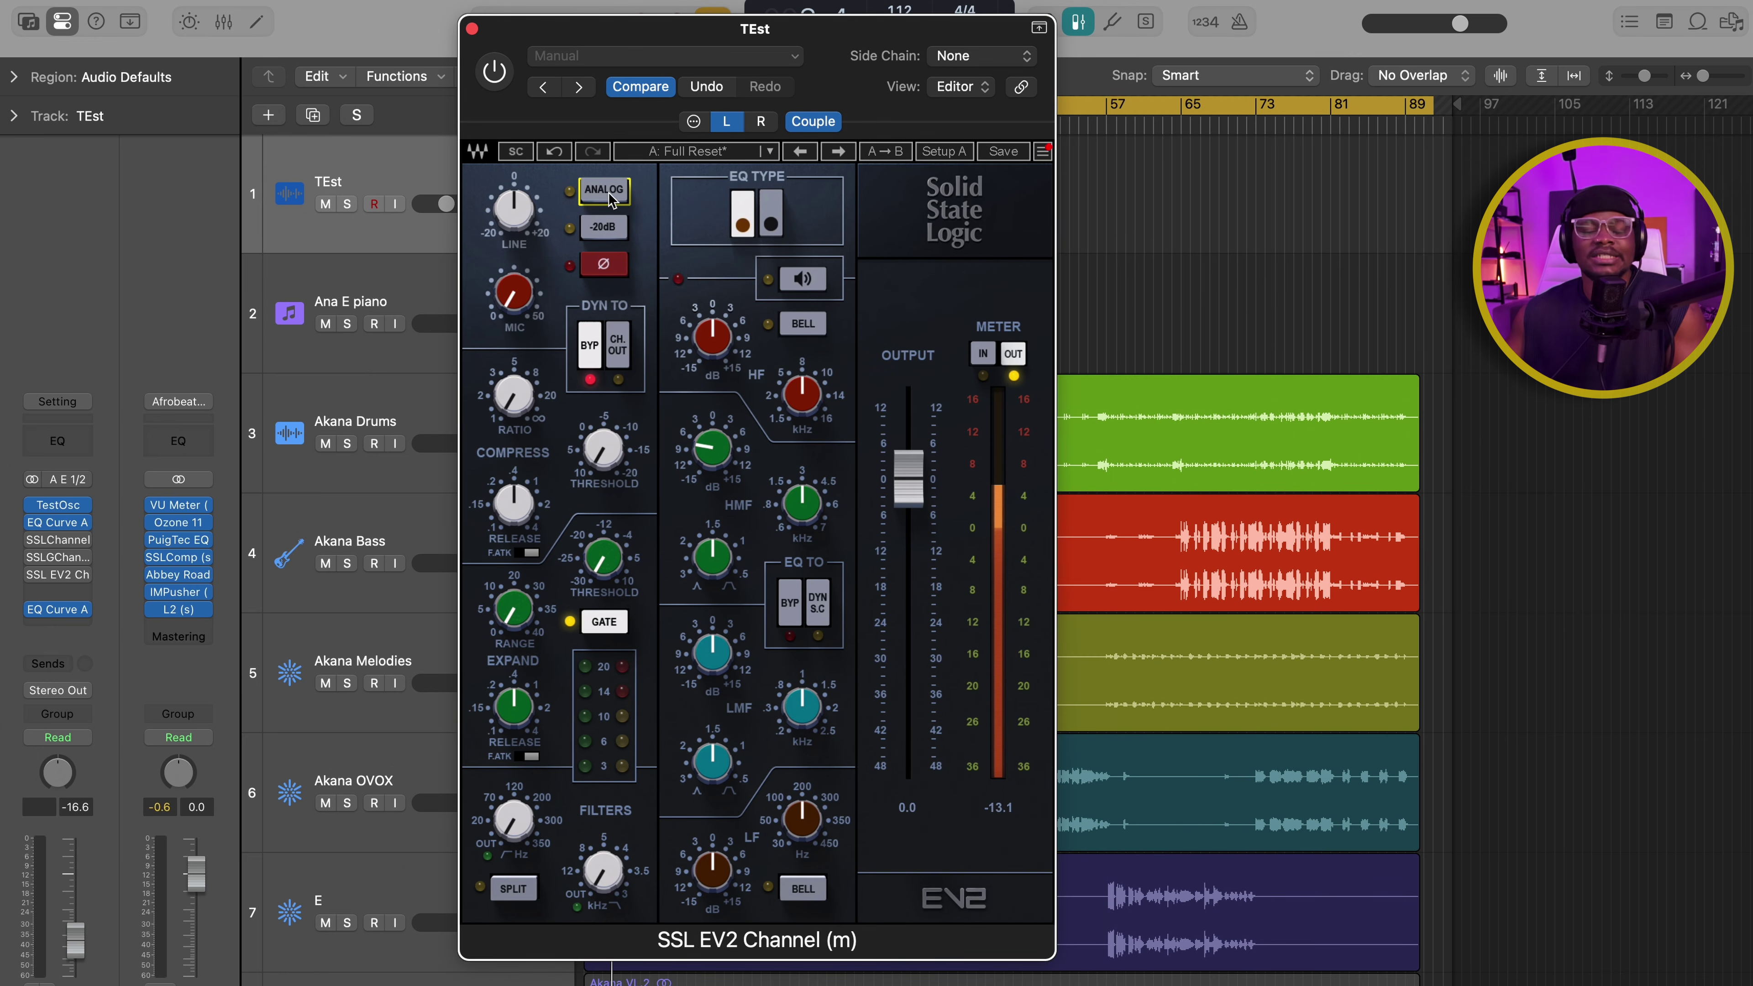
pyautogui.click(611, 199)
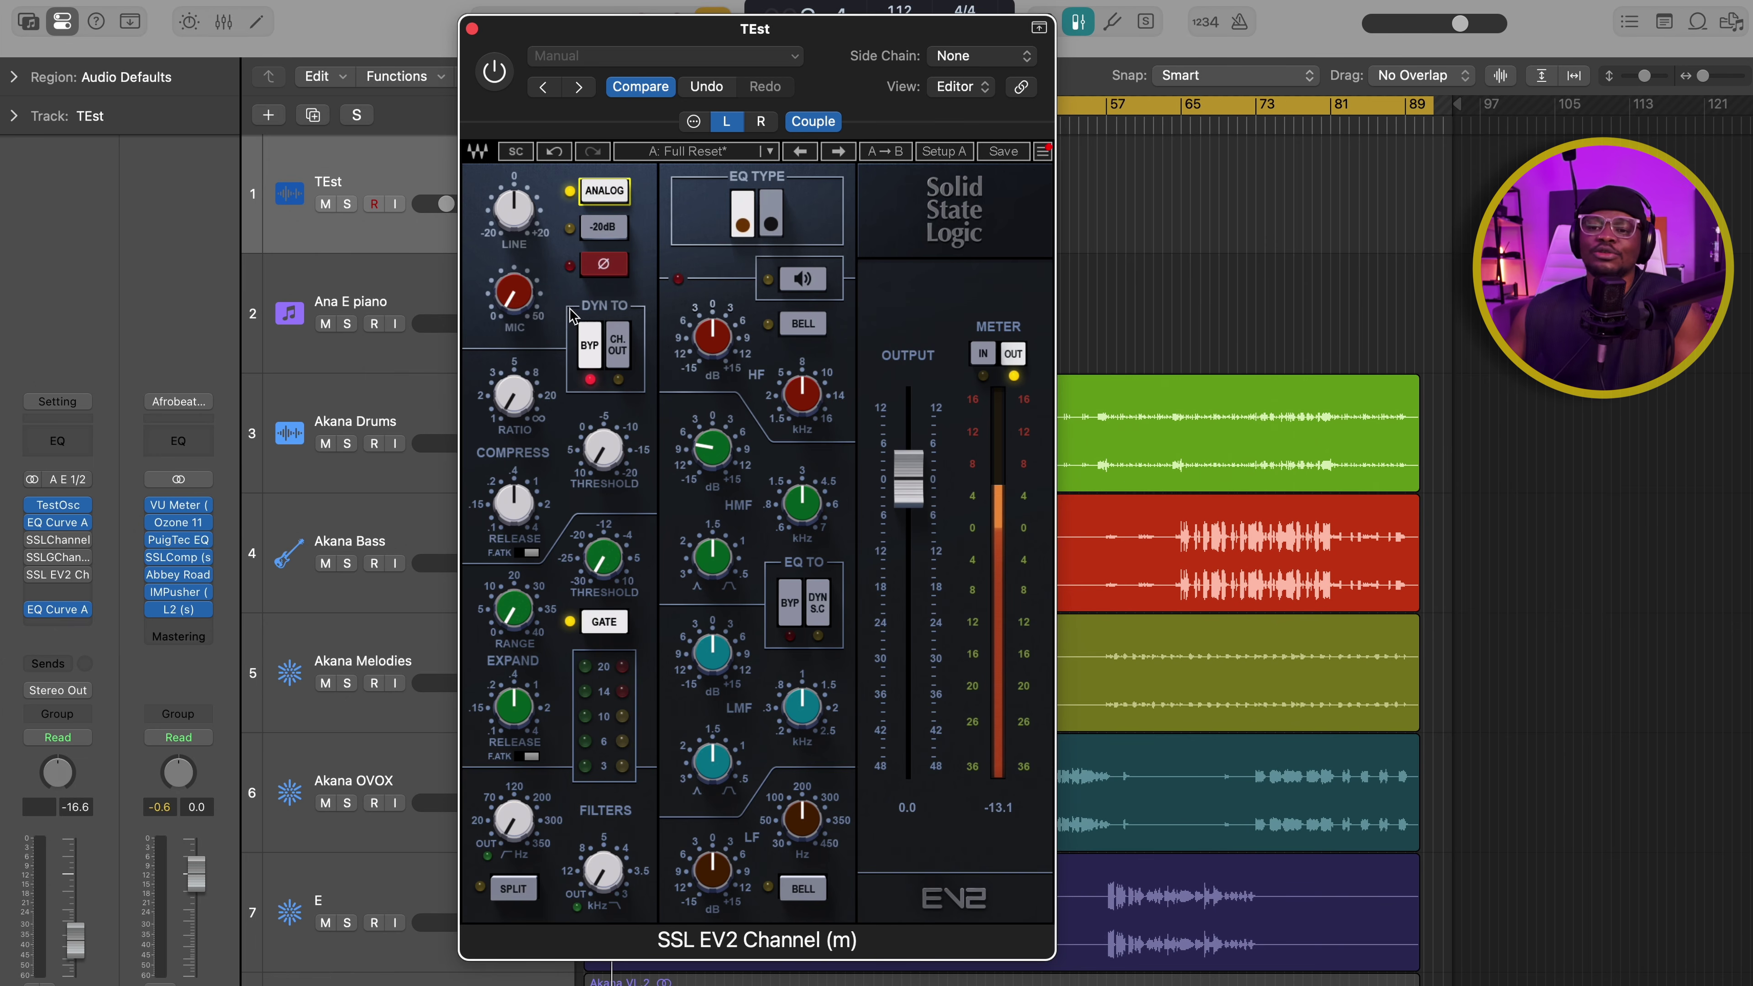
pyautogui.click(530, 306)
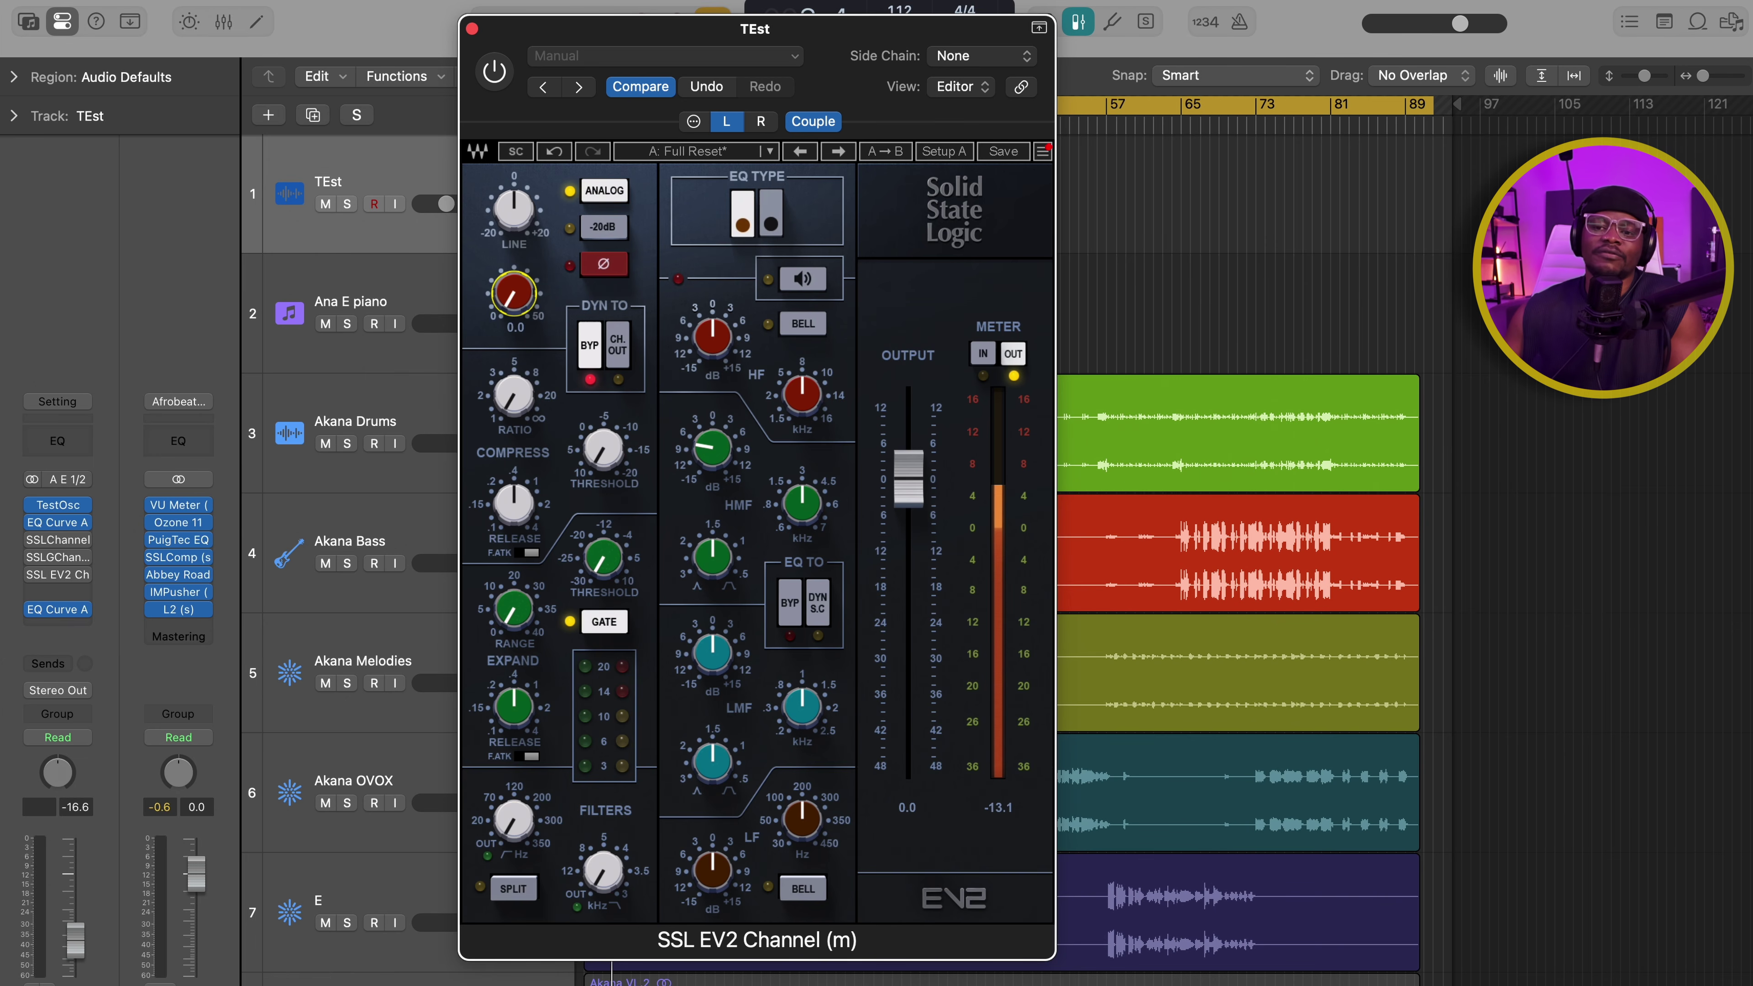
pyautogui.moveTo(511, 296)
pyautogui.mouseDown()
pyautogui.moveTo(511, 272)
pyautogui.moveTo(514, 288)
pyautogui.mouseUp()
pyautogui.moveTo(655, 48); pyautogui.dragTo(692, 25)
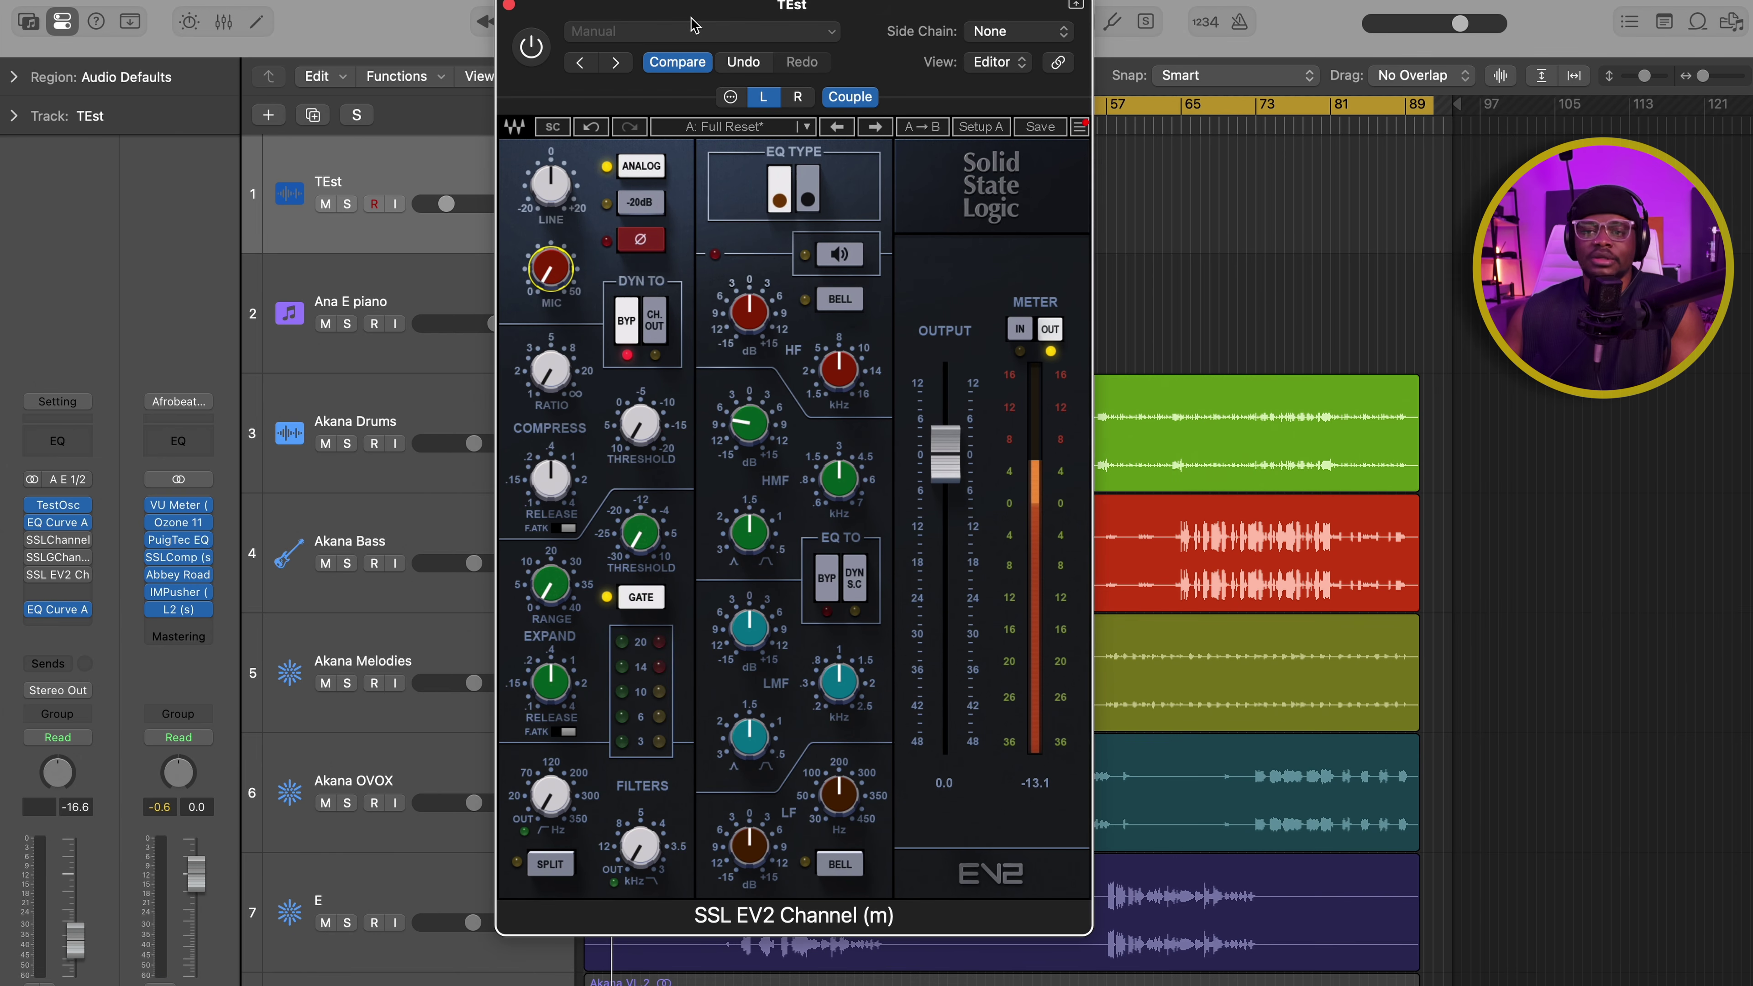
pyautogui.click(640, 204)
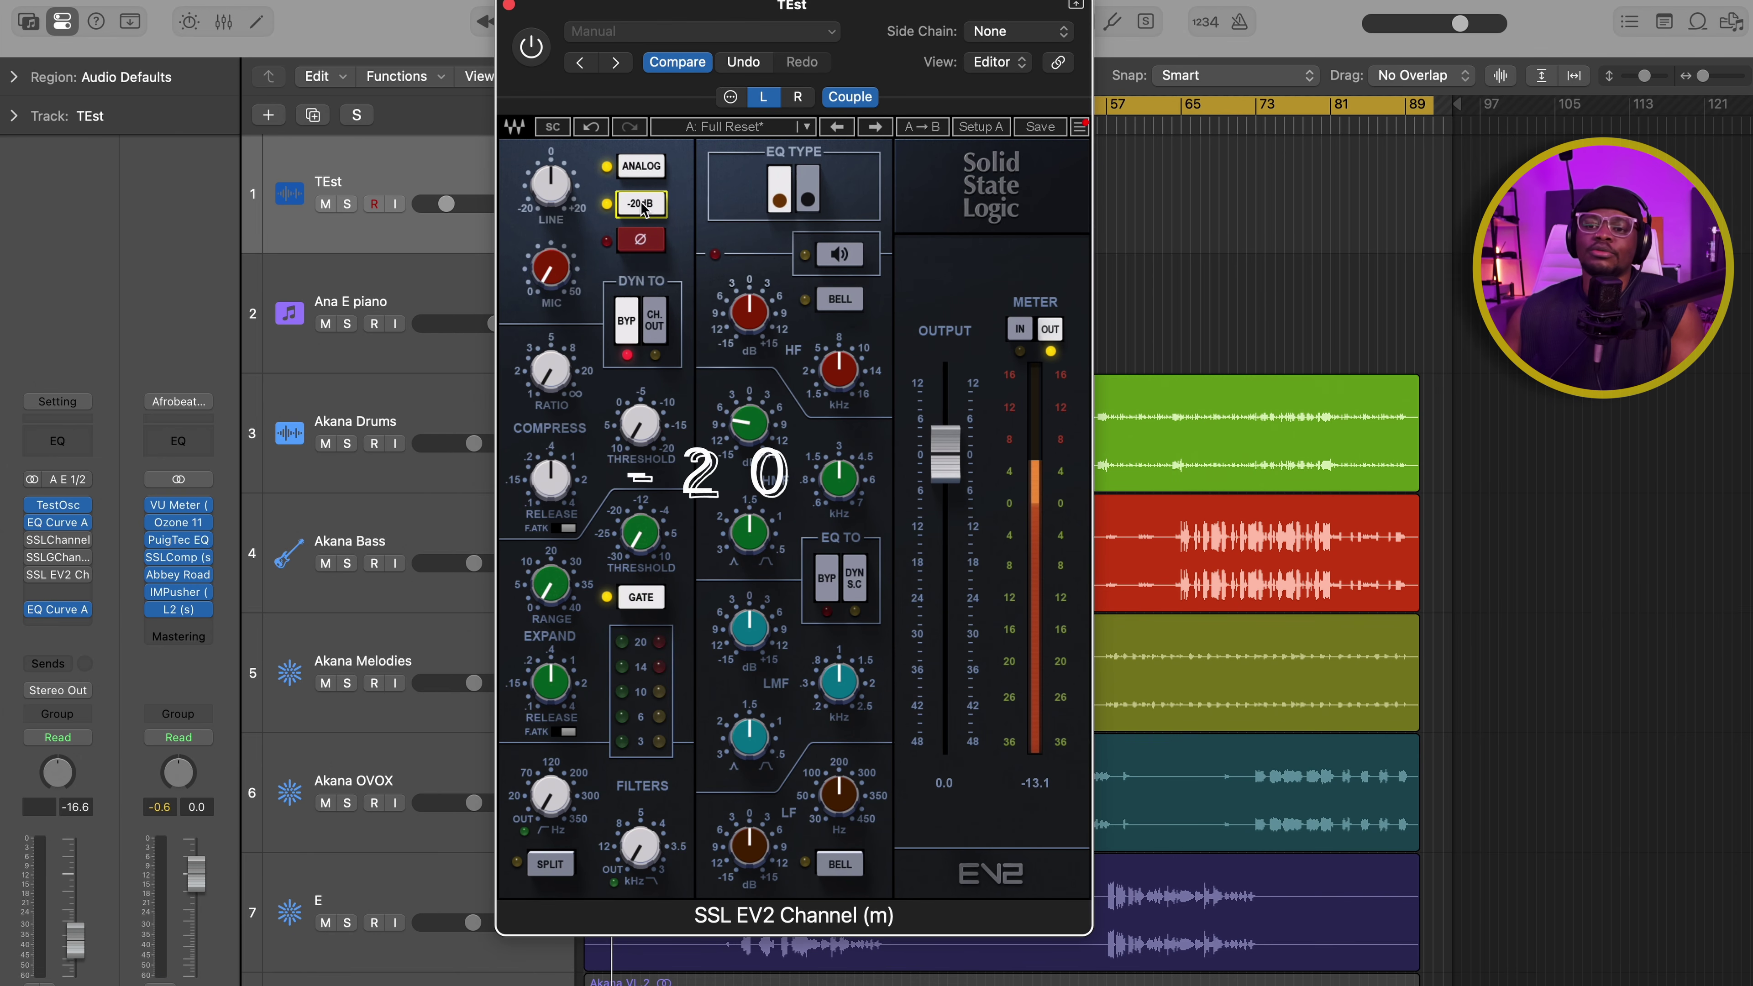
pyautogui.click(659, 252)
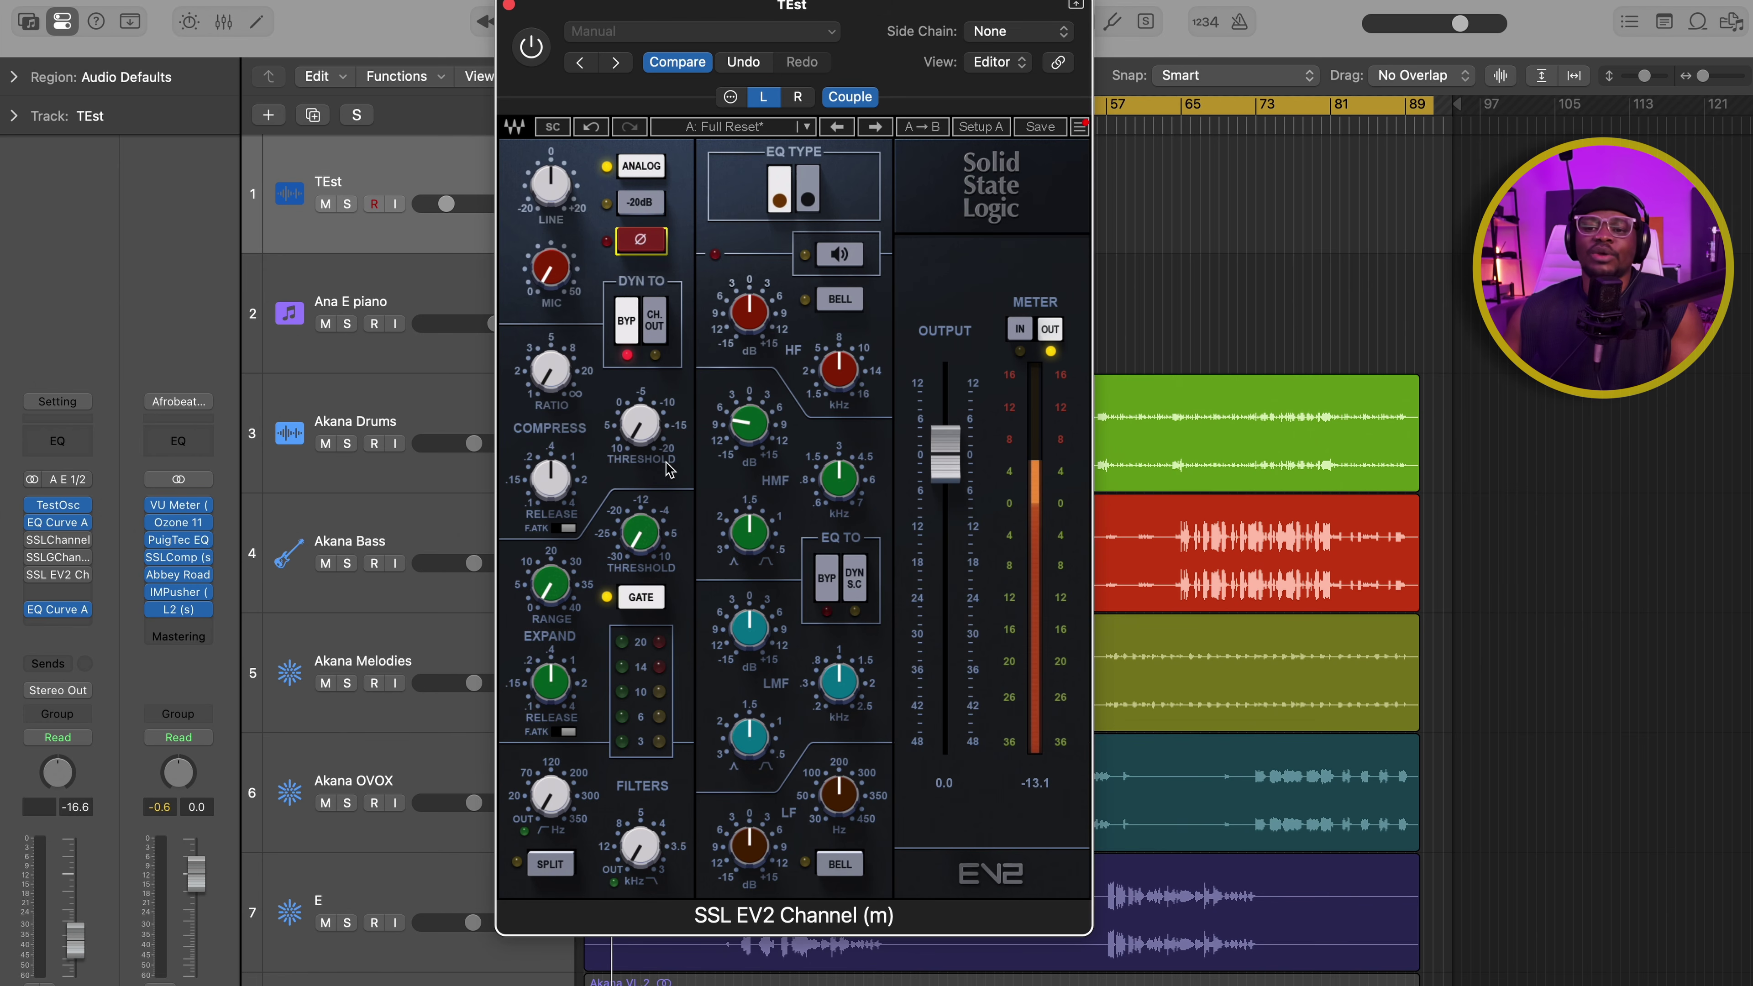
# Step: Disengage the EV2's dynamics bypass and Gate, and switch EQ Type to black and back to brown
pyautogui.click(645, 599)
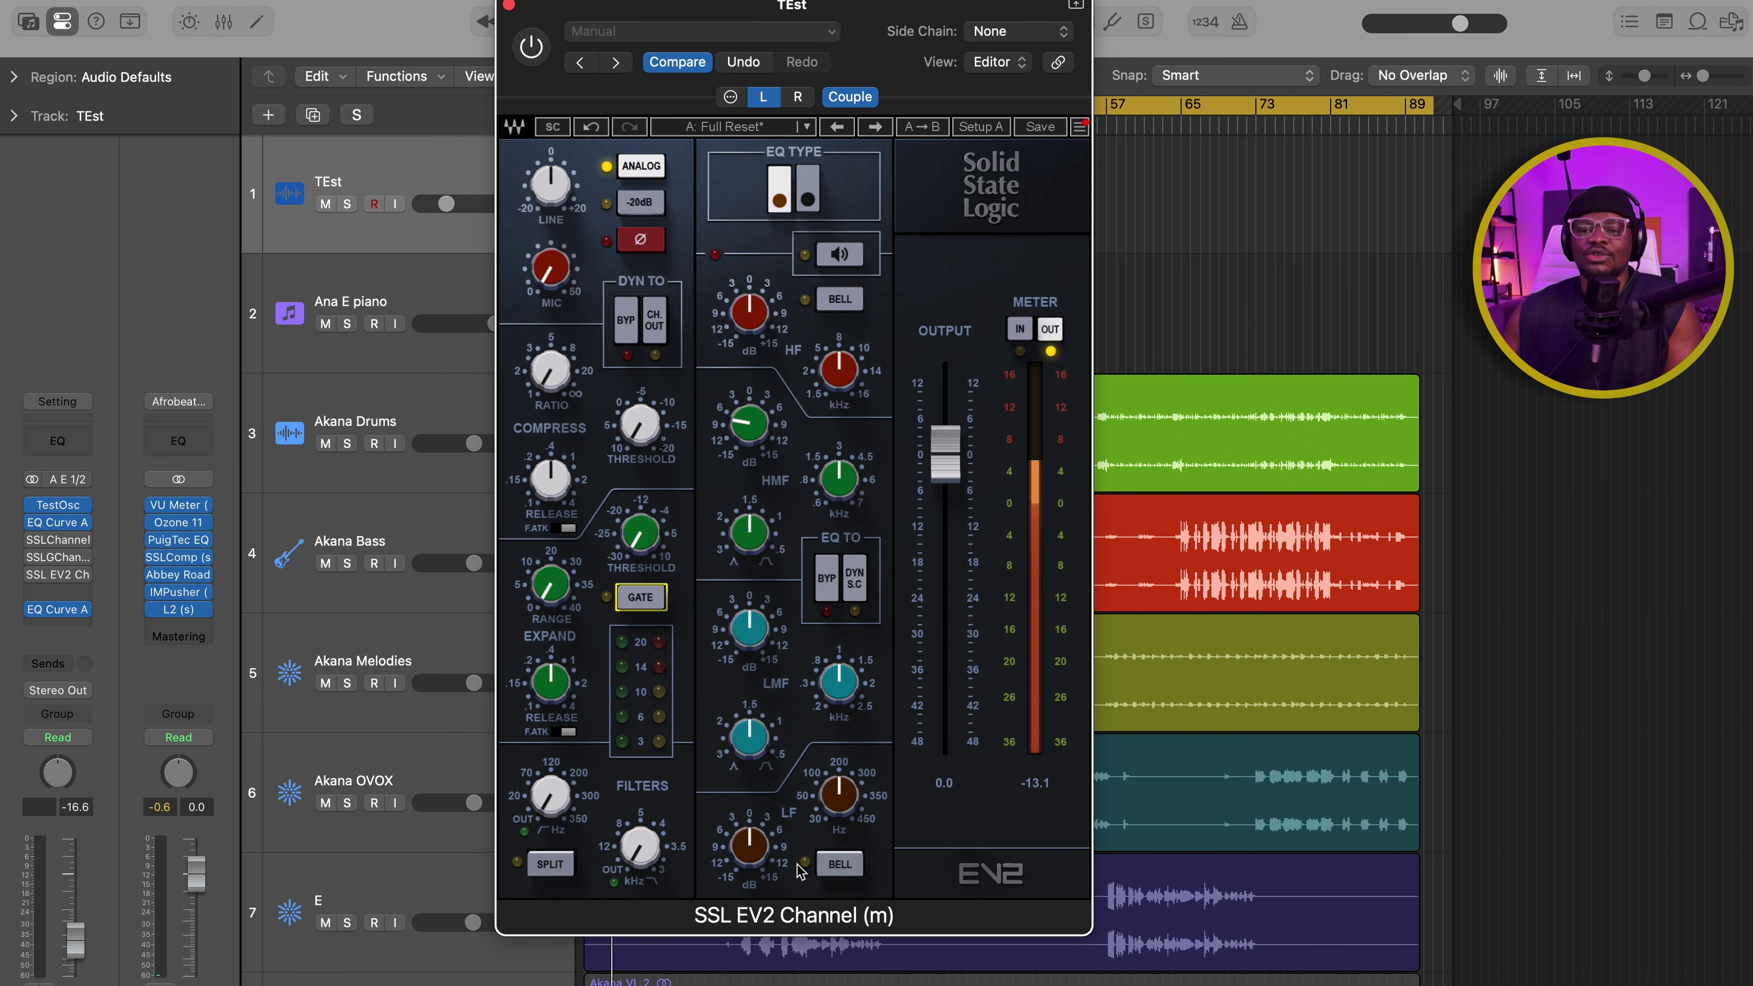
pyautogui.moveTo(881, 33); pyautogui.dragTo(896, 75)
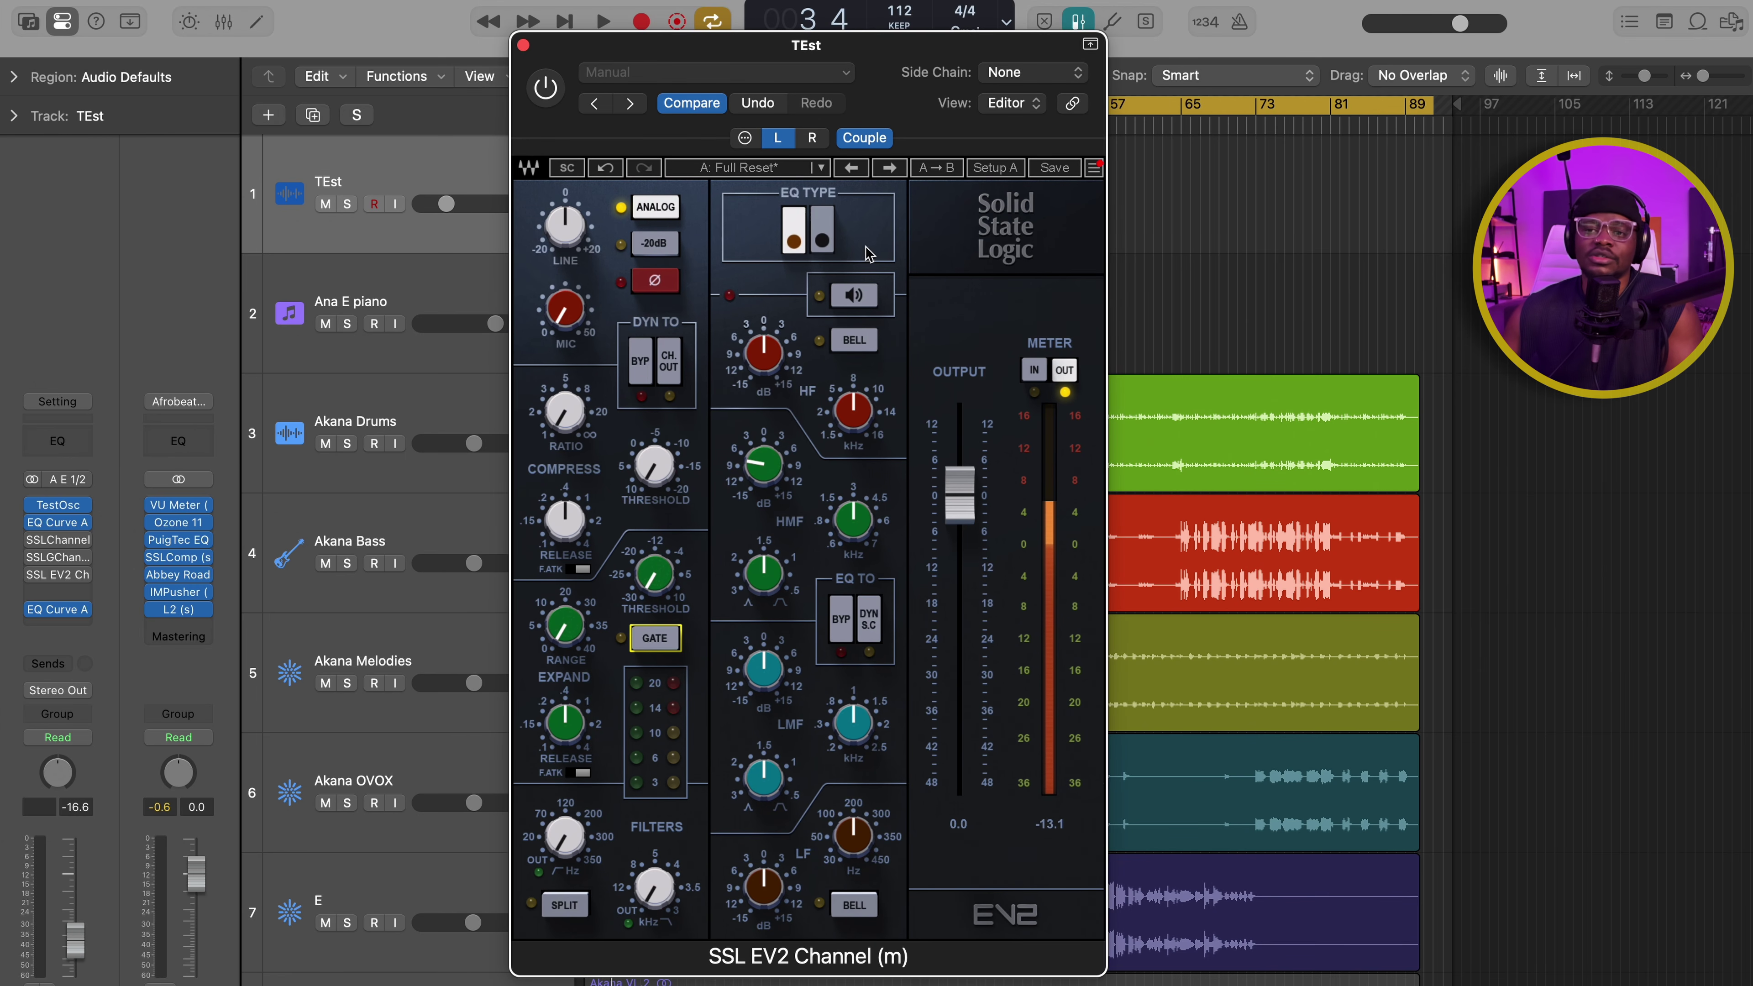
pyautogui.click(831, 243)
pyautogui.click(797, 248)
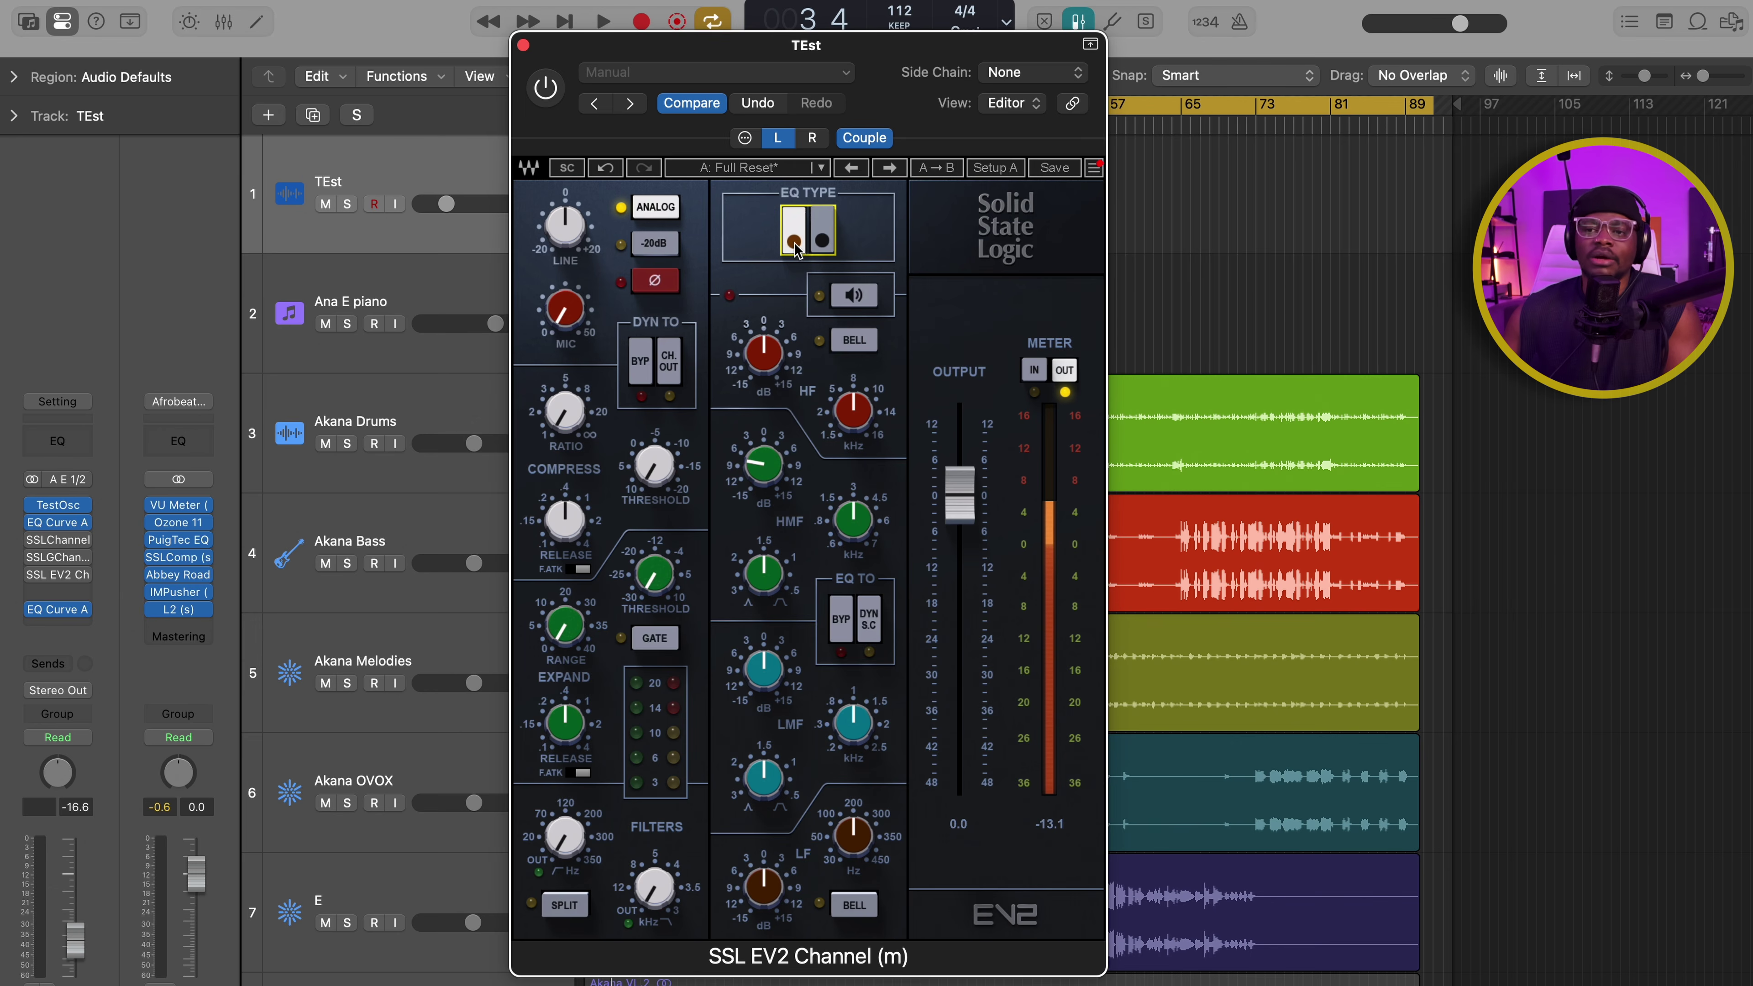
pyautogui.moveTo(889, 49)
pyautogui.mouseDown()
pyautogui.moveTo(983, 23)
pyautogui.moveTo(893, 34)
pyautogui.moveTo(963, 40)
pyautogui.moveTo(924, 49)
pyautogui.moveTo(932, 26)
pyautogui.moveTo(862, 25)
pyautogui.mouseUp()
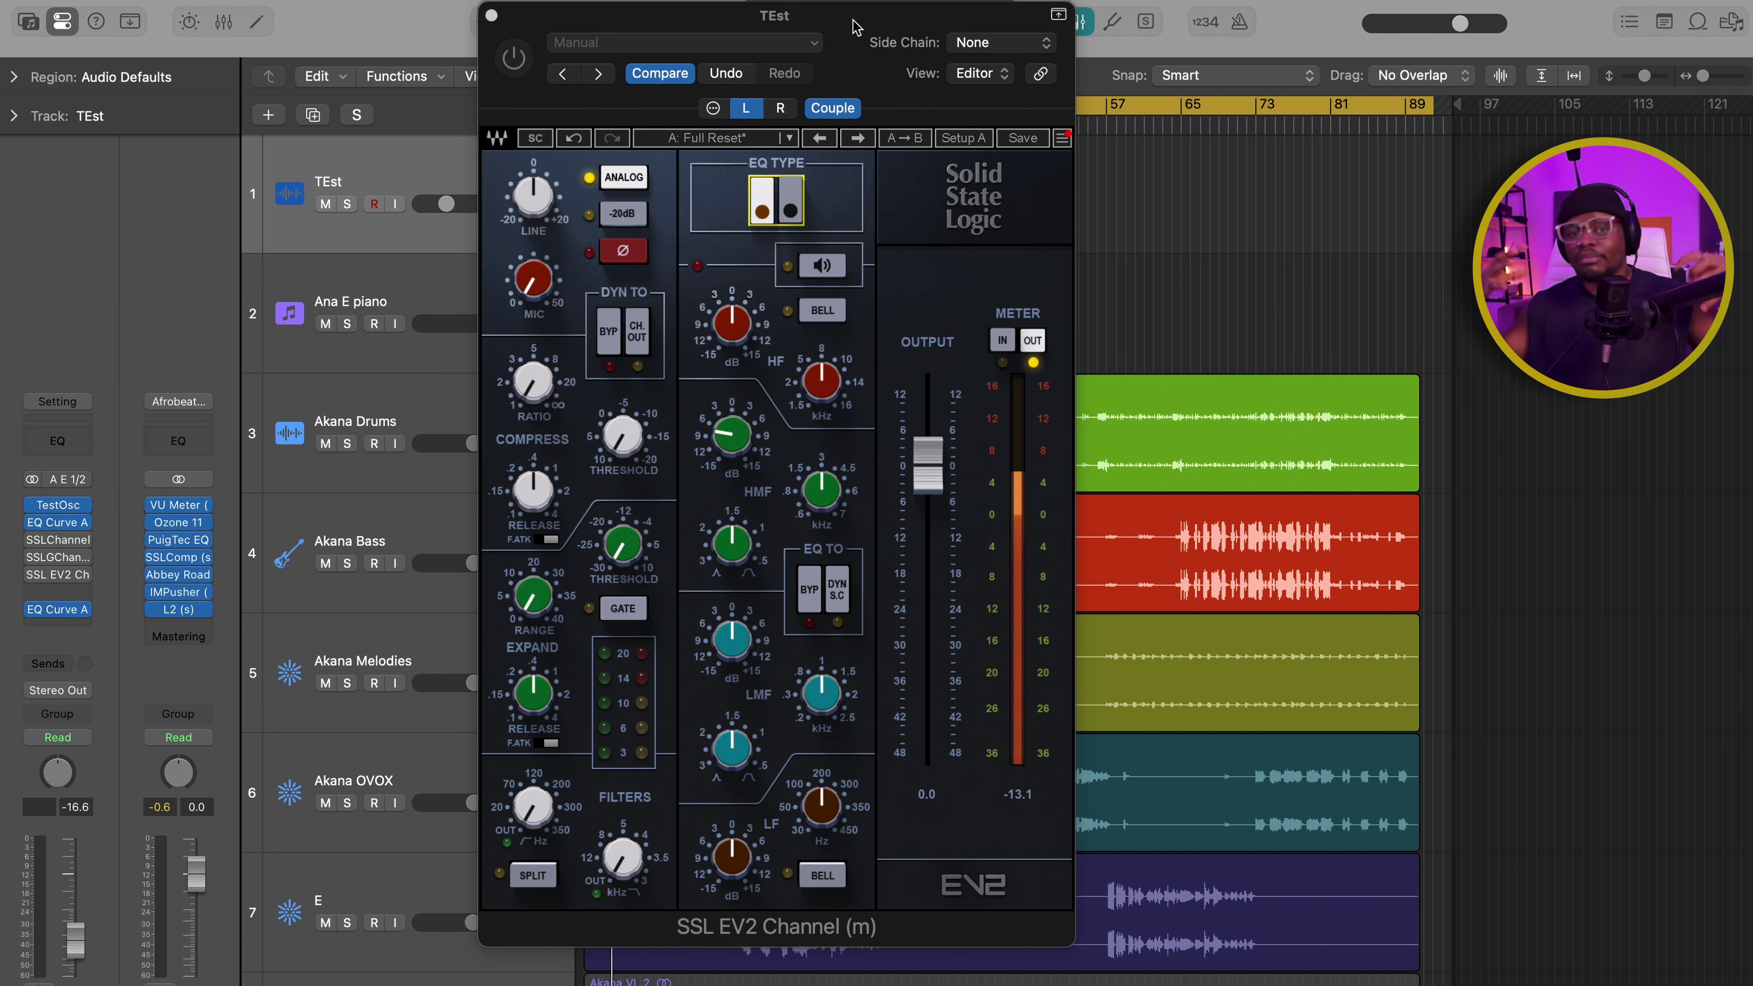
# Step: Sweep the EV2's high-pass and low-pass filters against the EQ Curve Analyzer, and return both to out
pyautogui.moveTo(859, 35); pyautogui.dragTo(986, 61)
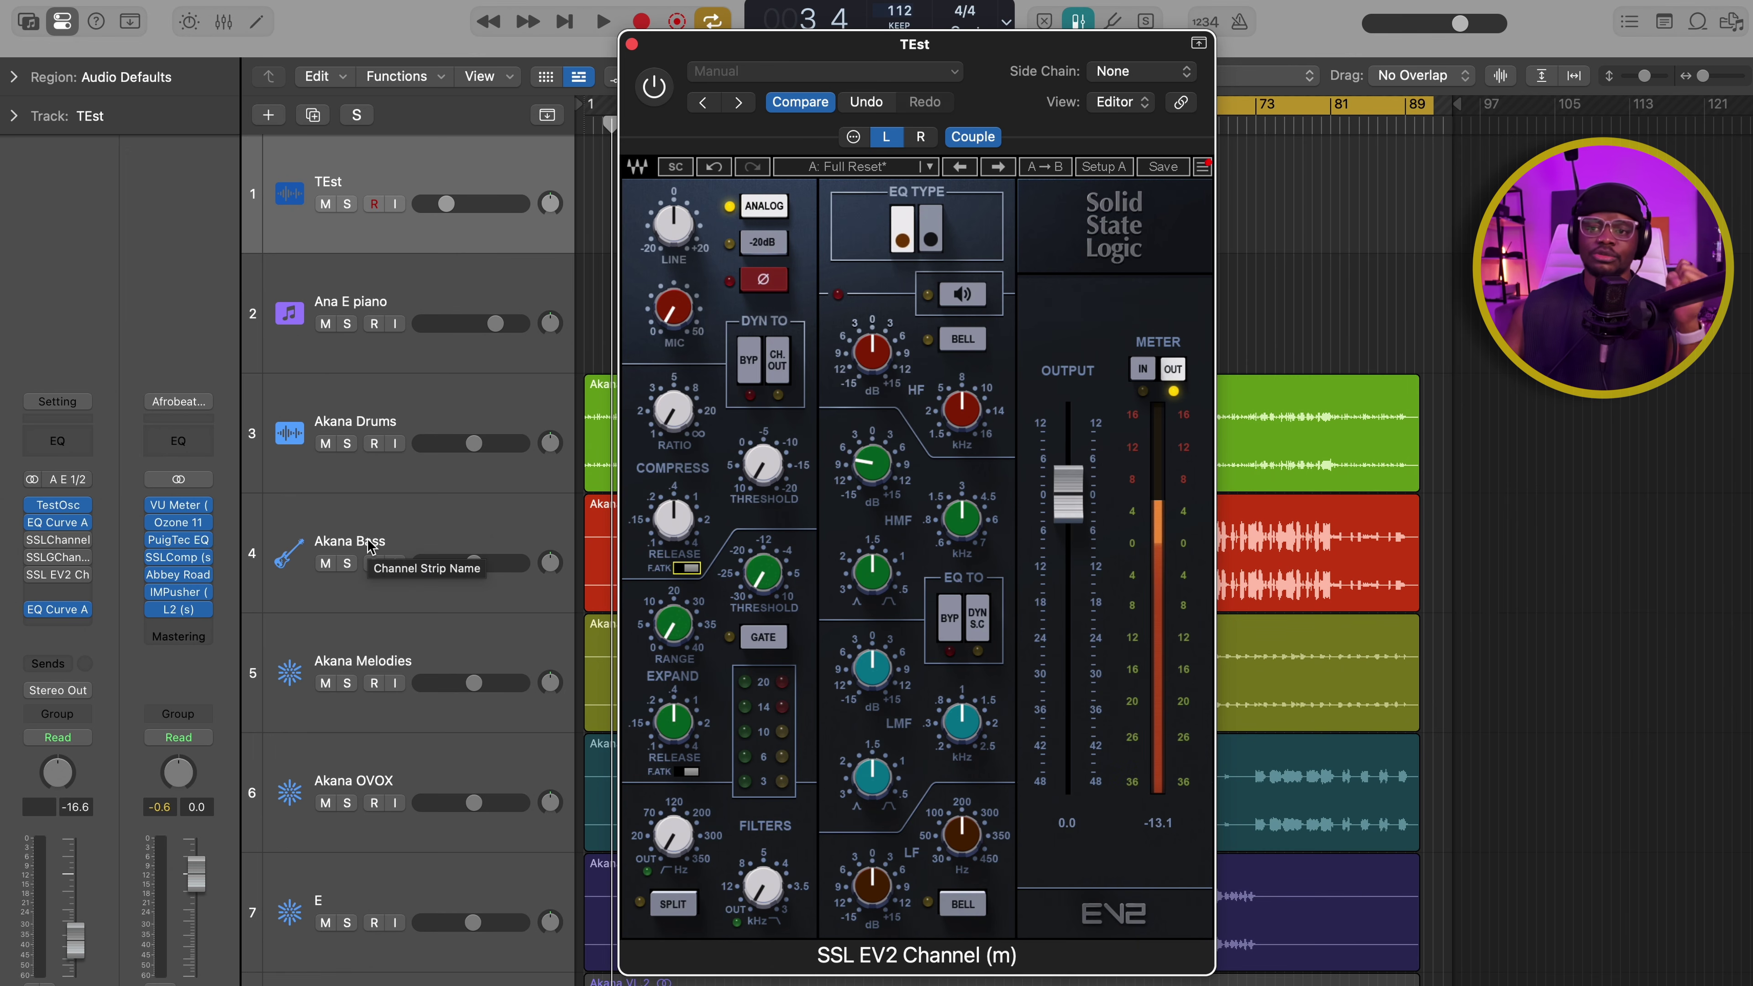
pyautogui.moveTo(1006, 83); pyautogui.dragTo(988, 72)
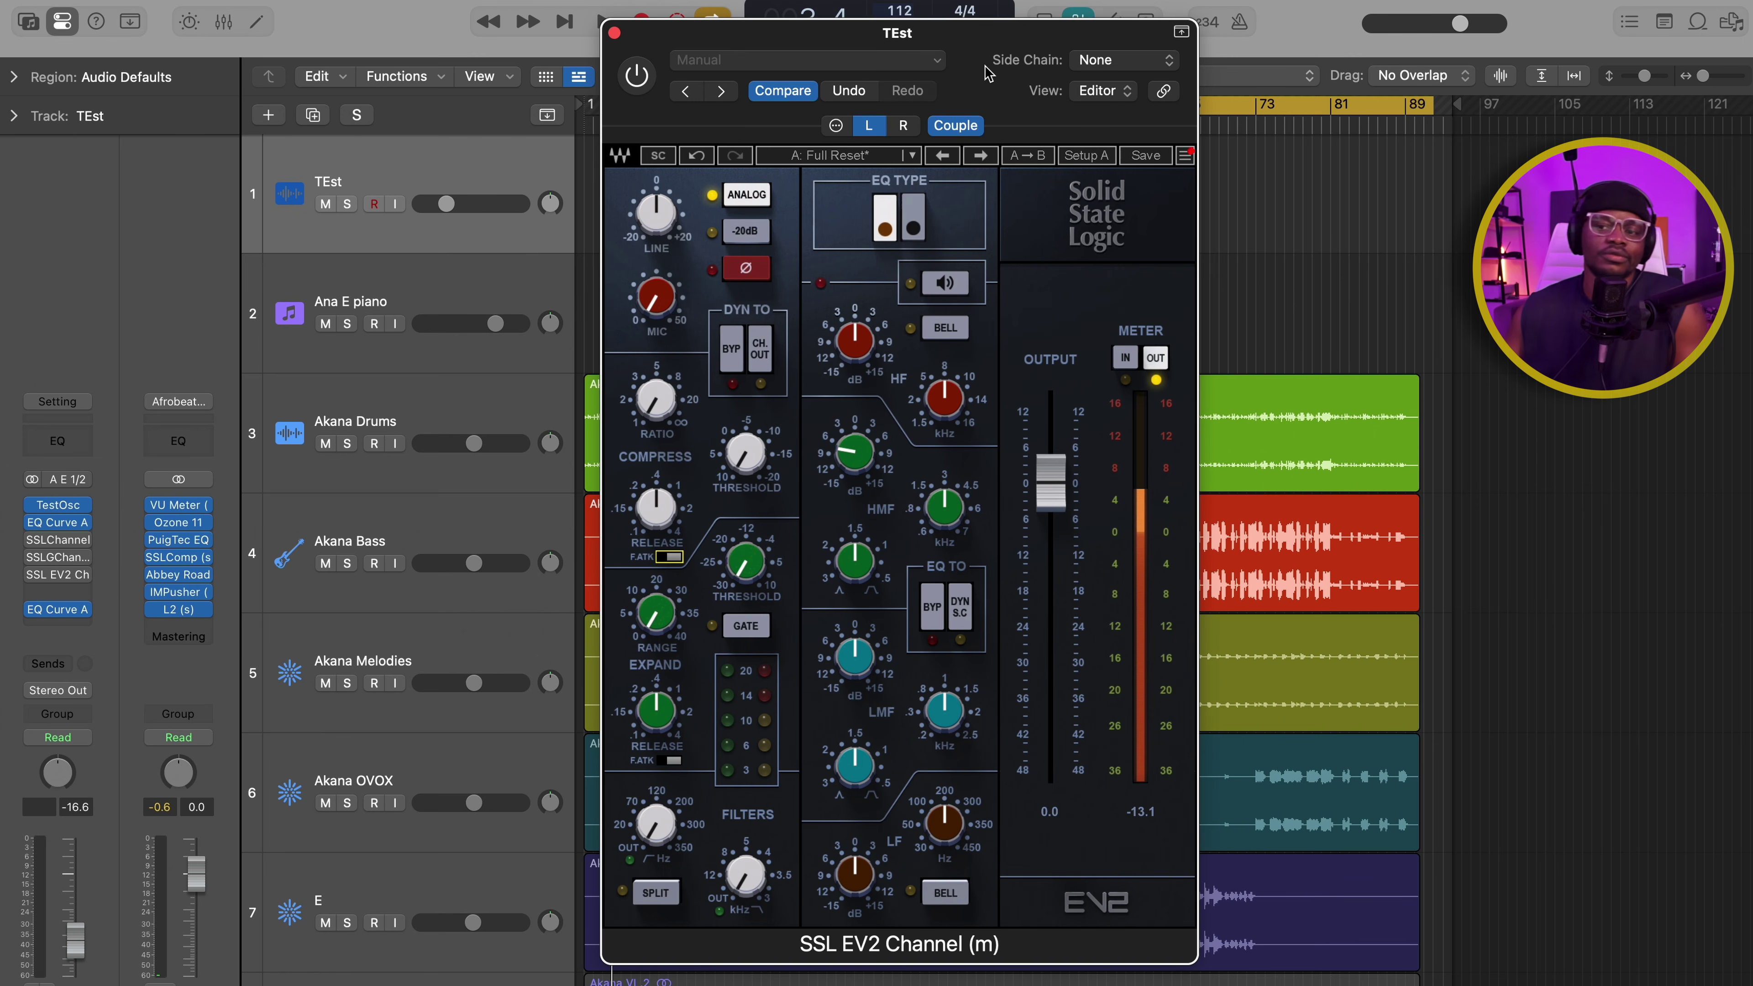
pyautogui.moveTo(977, 66); pyautogui.dragTo(967, 54)
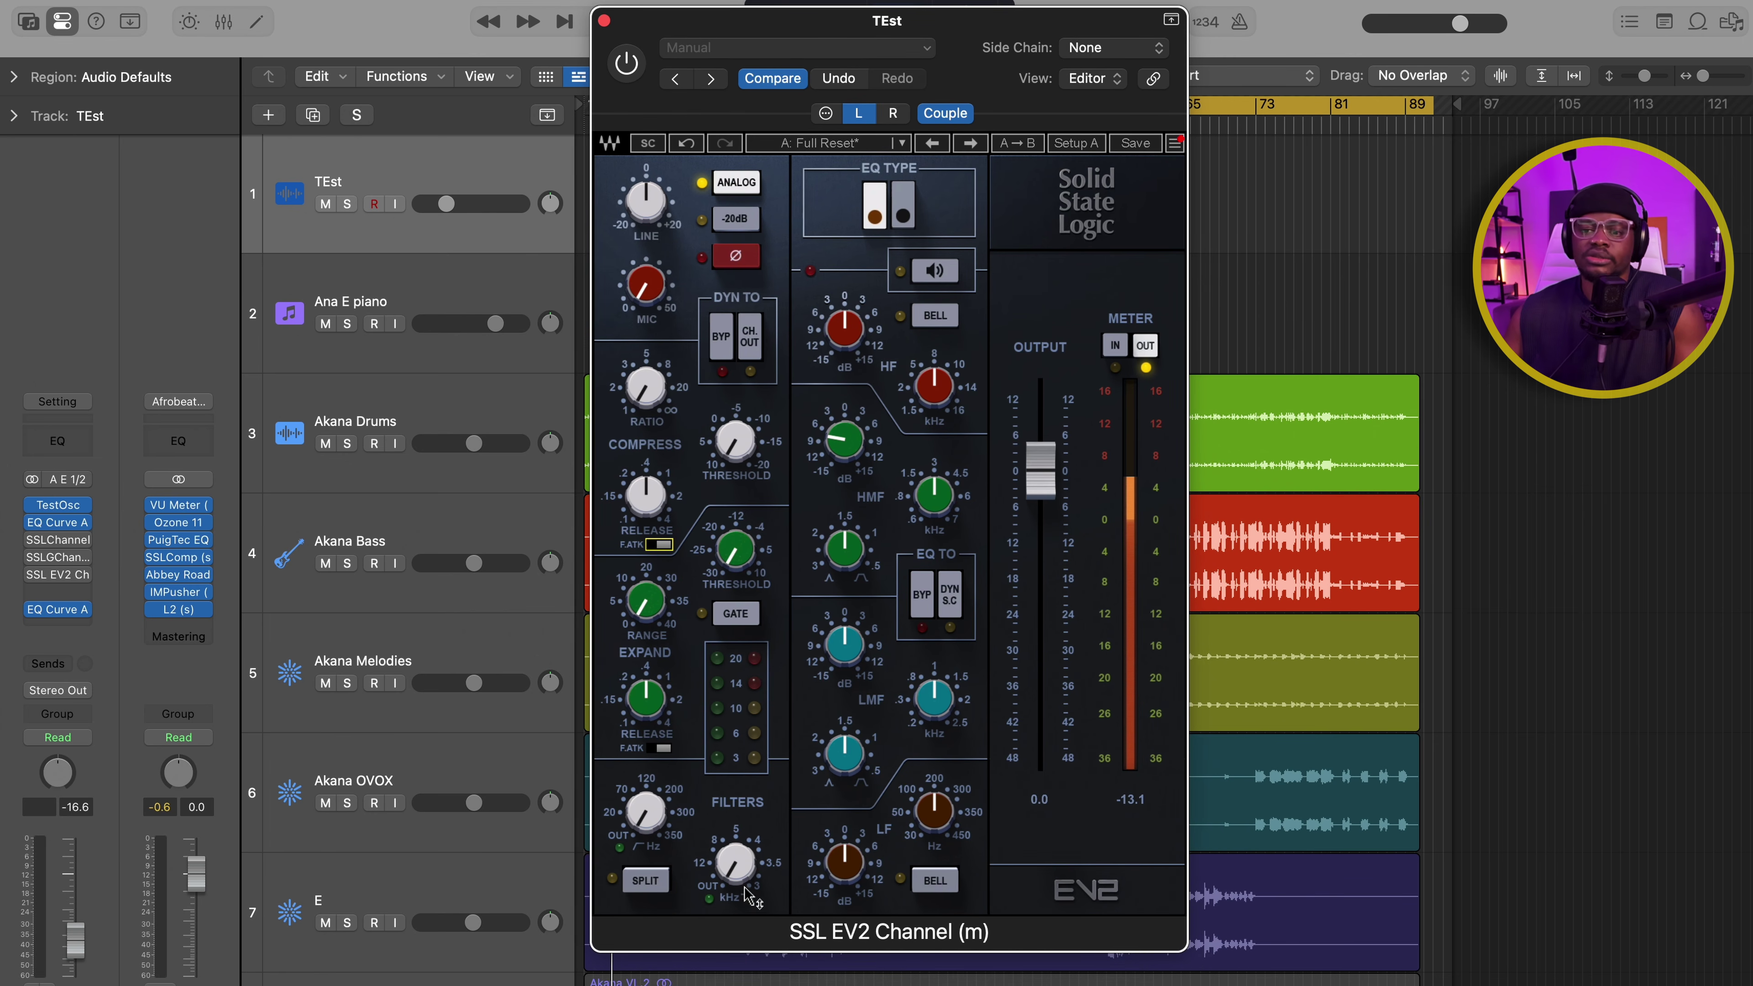
pyautogui.moveTo(645, 811)
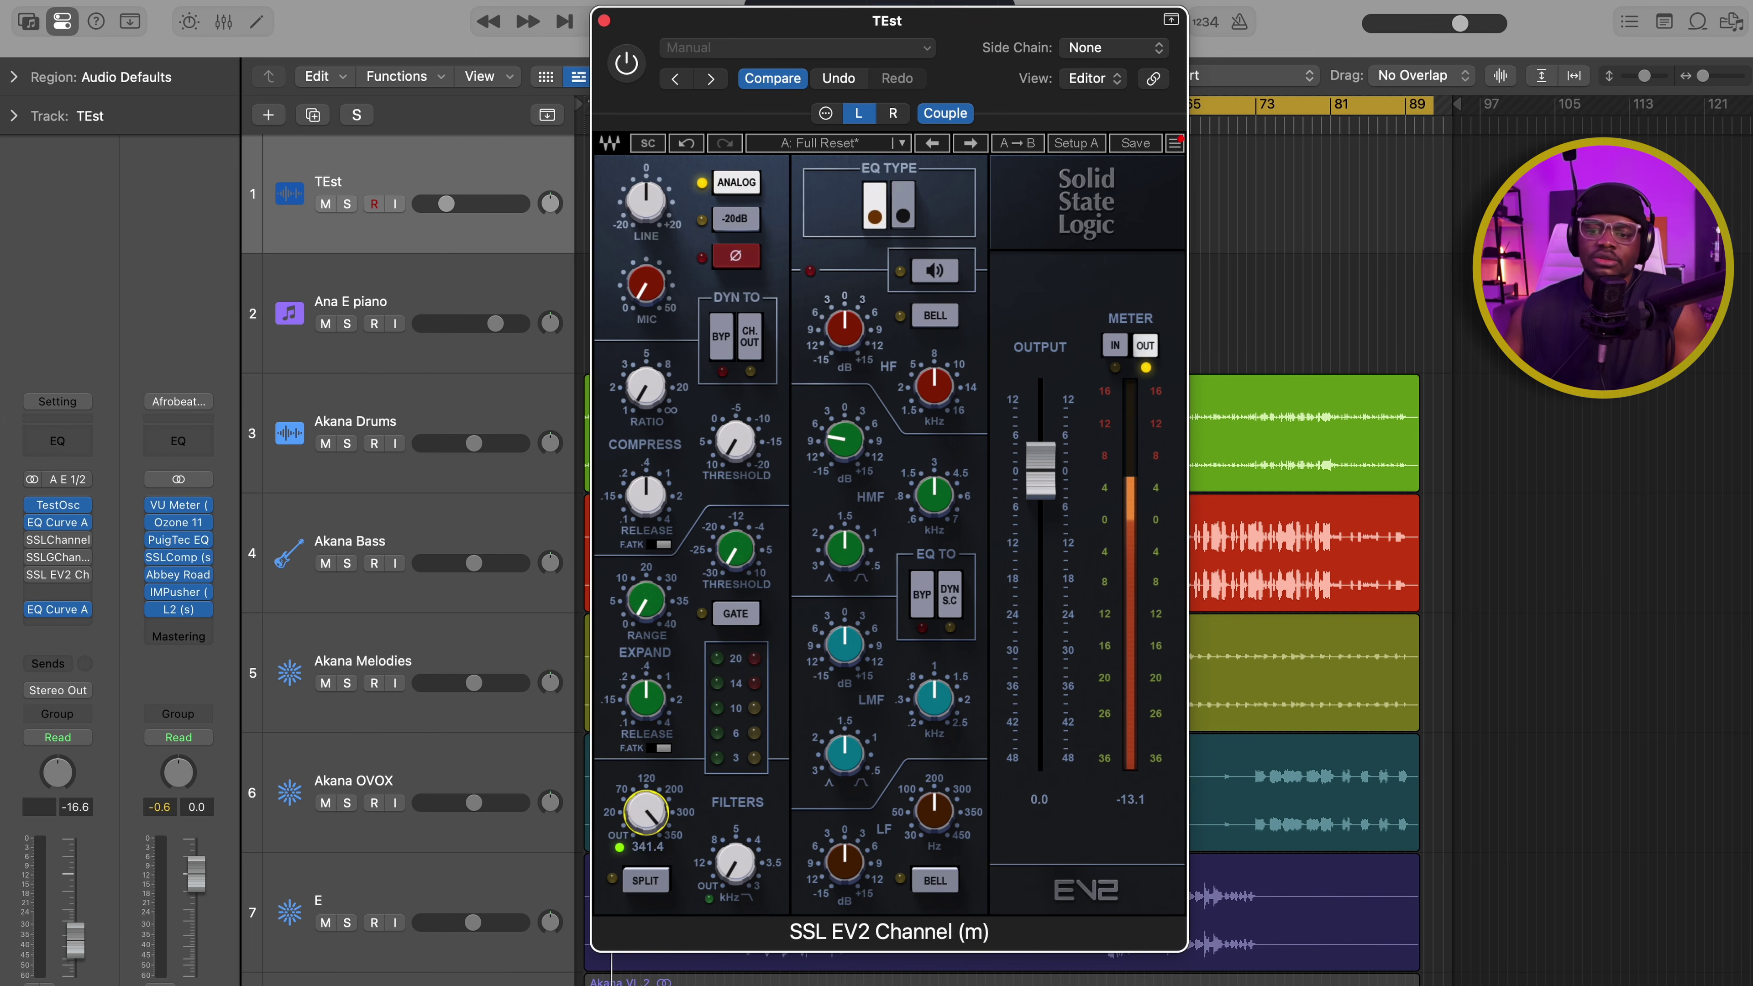
pyautogui.moveTo(645, 812); pyautogui.dragTo(645, 829)
pyautogui.moveTo(735, 862); pyautogui.dragTo(735, 825)
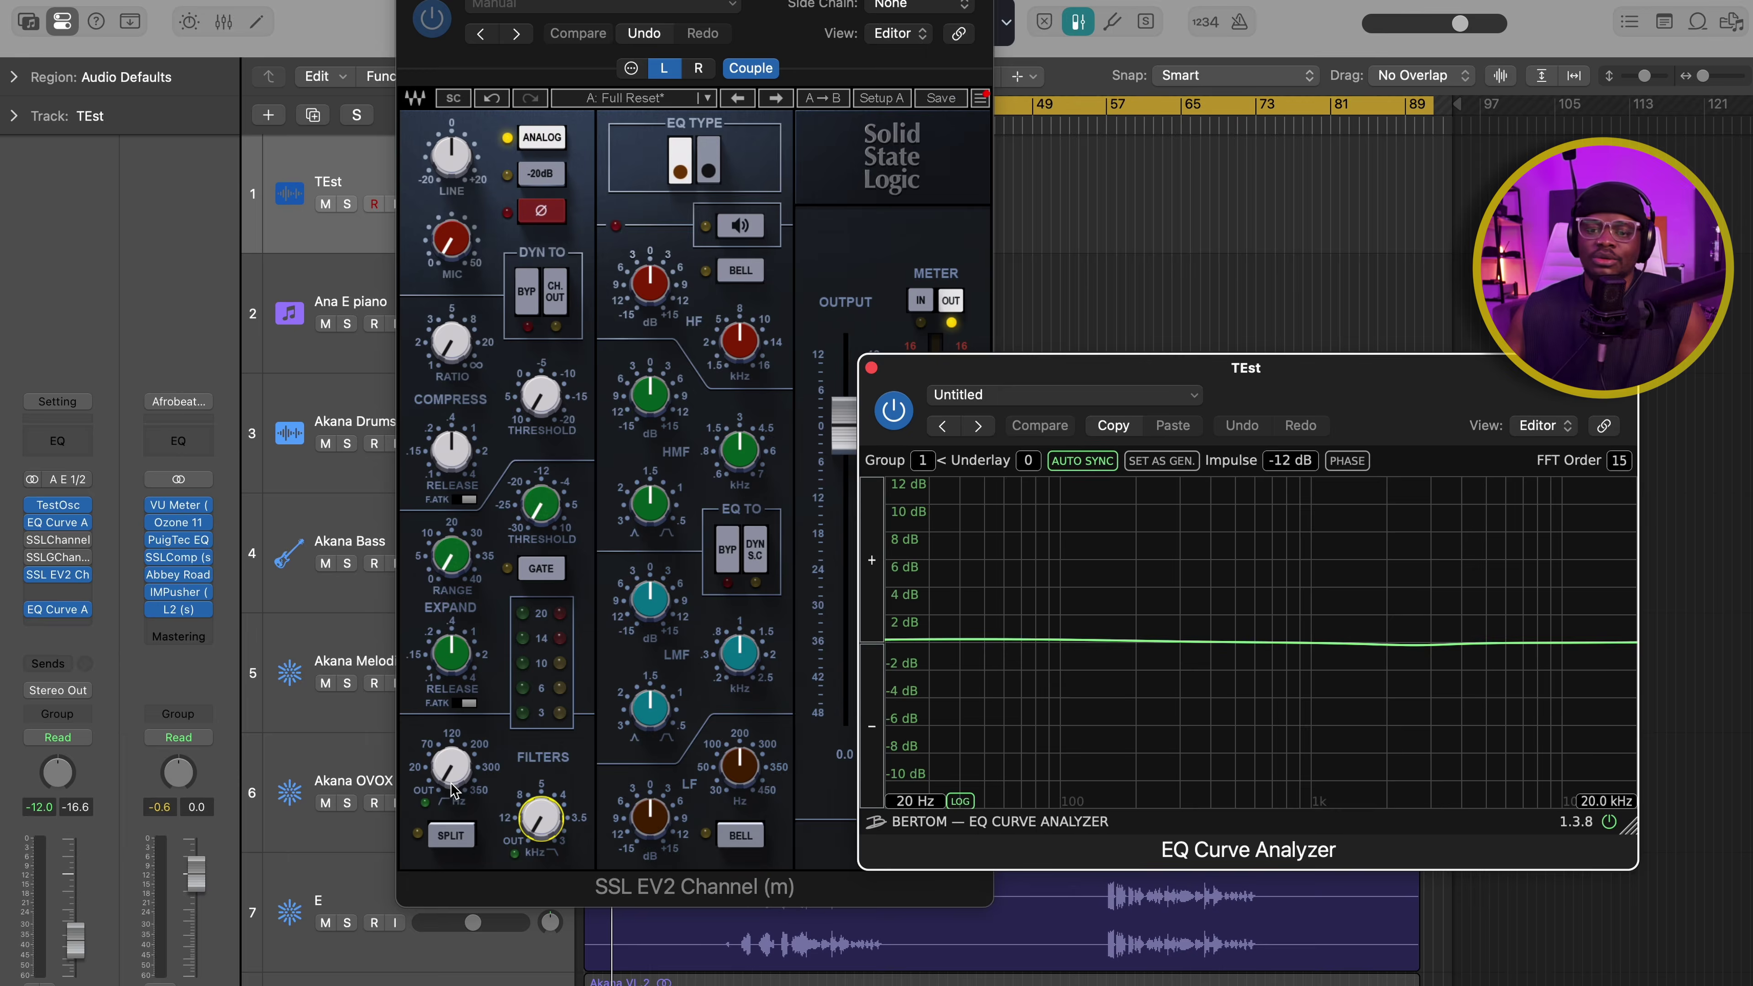
pyautogui.moveTo(450, 767); pyautogui.dragTo(519, 819)
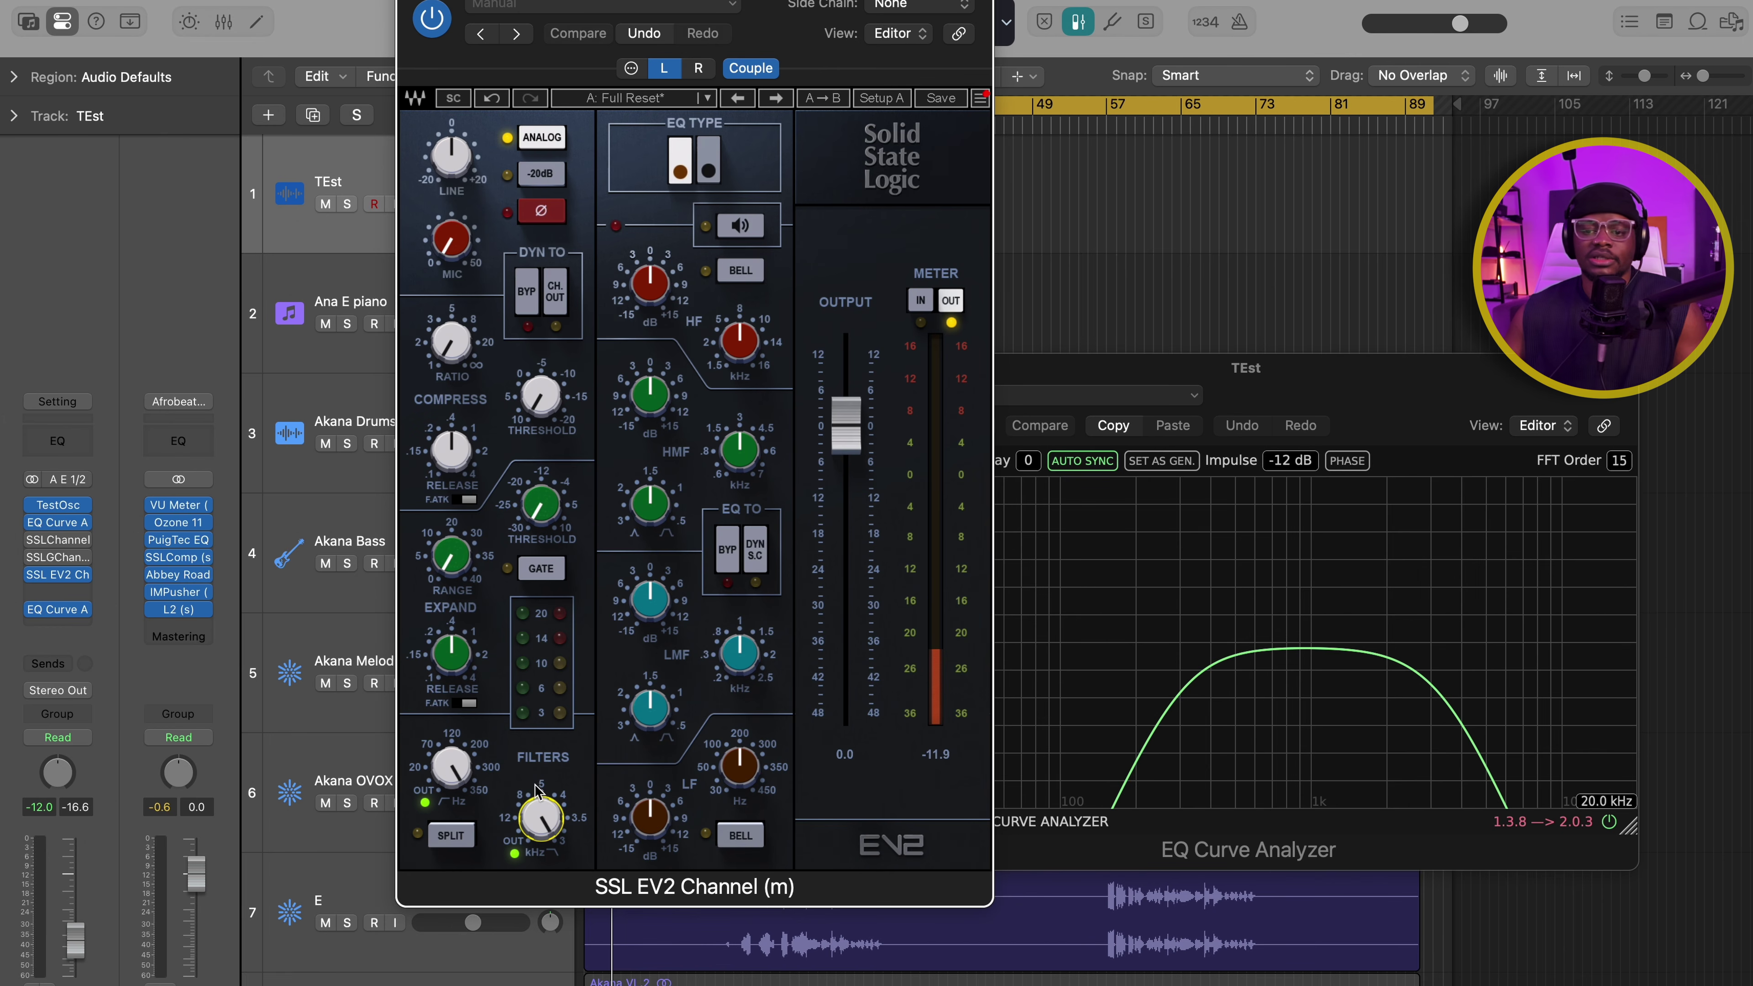
pyautogui.moveTo(454, 772); pyautogui.dragTo(548, 823)
pyautogui.moveTo(452, 775); pyautogui.dragTo(452, 767)
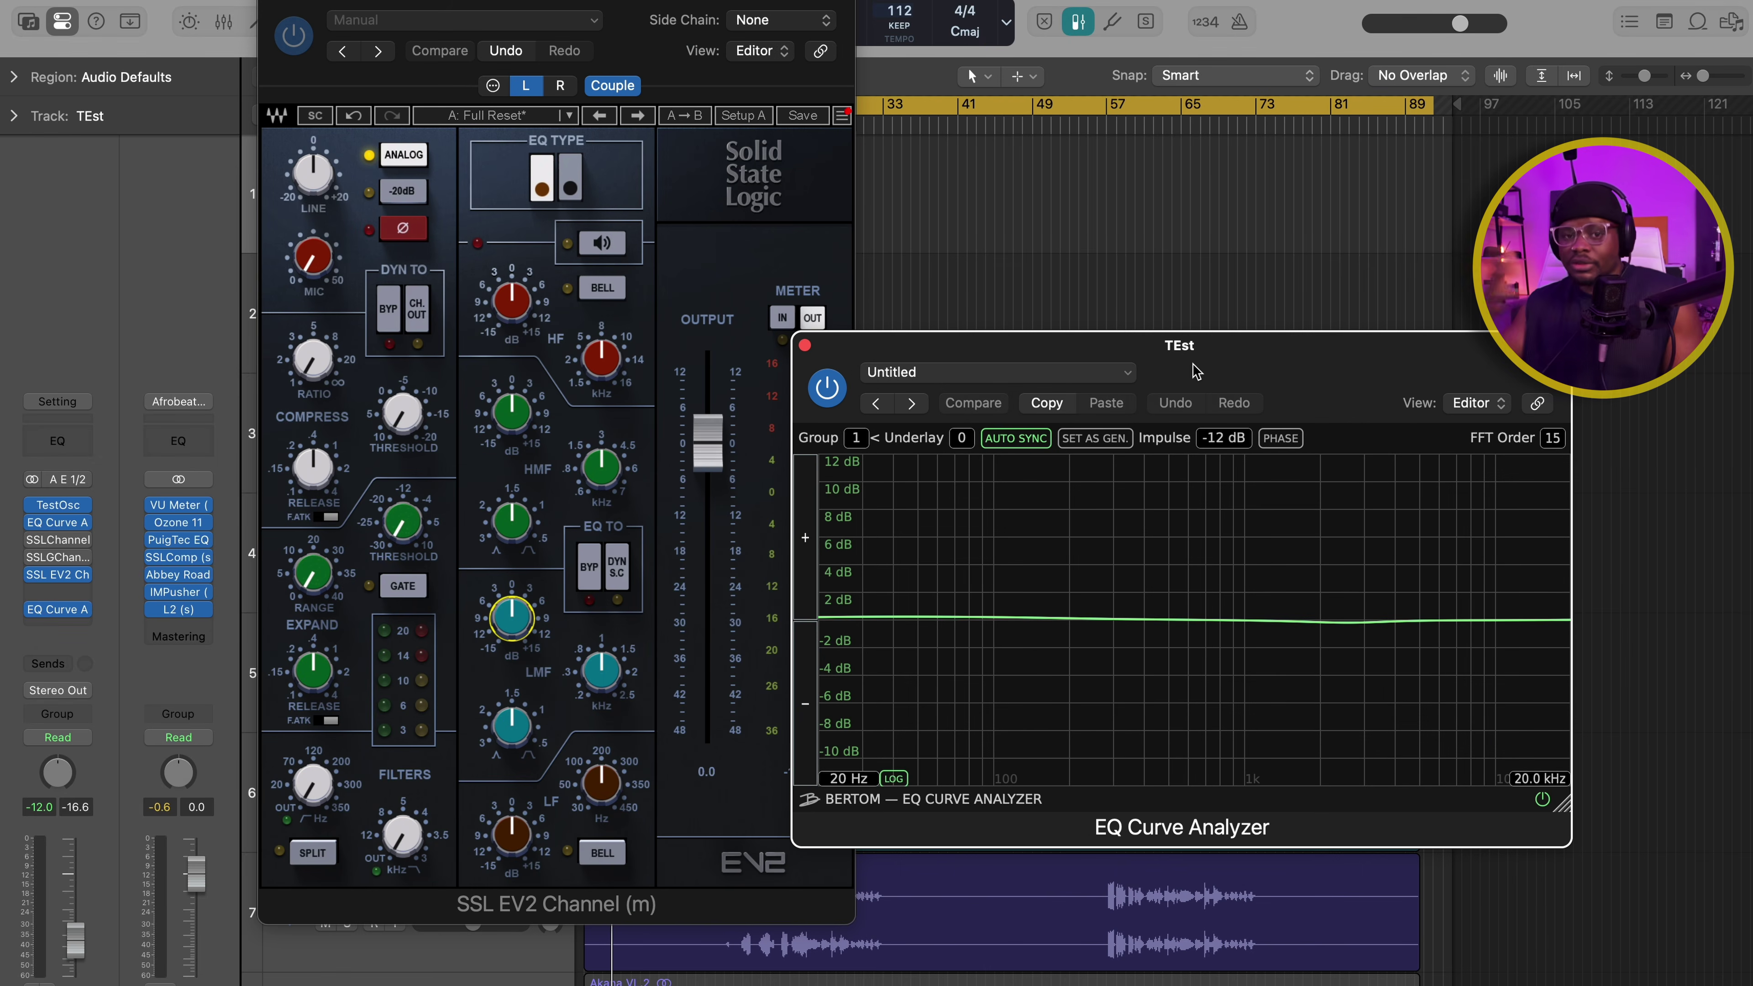
# Step: Place the EQ Curve Analyzer beside the EV2 and boost the HMF band by about 4 dB
pyautogui.moveTo(1203, 392); pyautogui.dragTo(1178, 269)
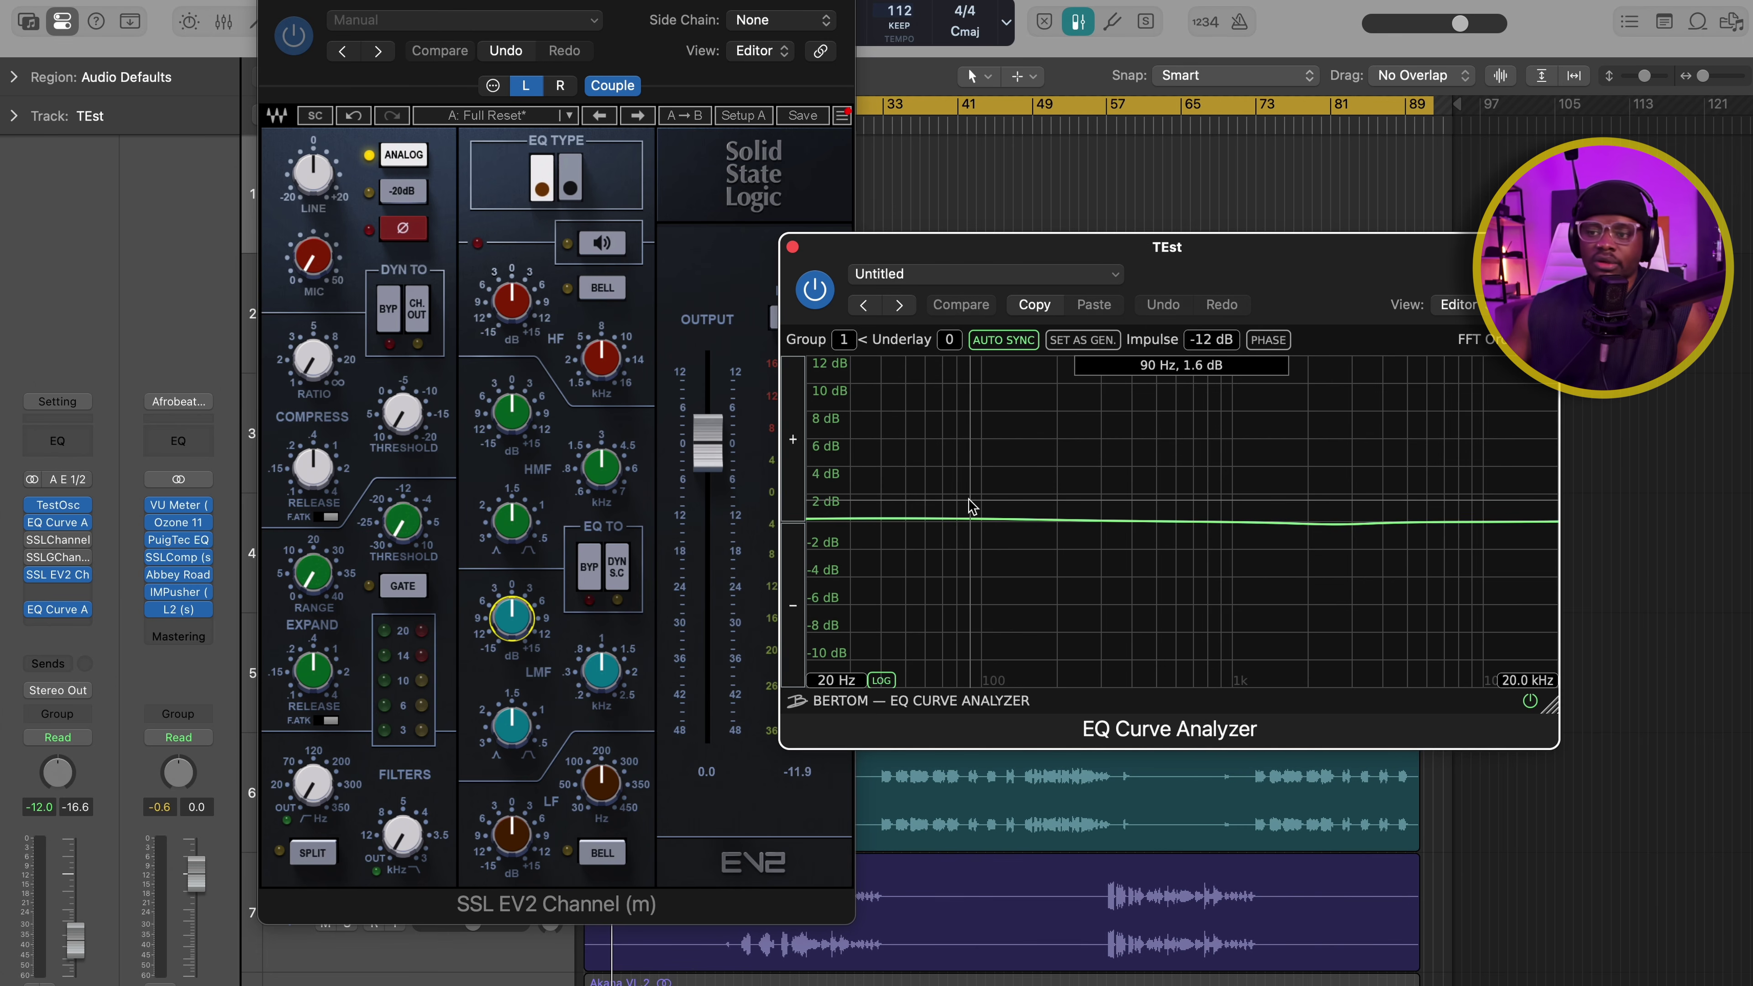
pyautogui.moveTo(1201, 258); pyautogui.dragTo(1266, 299)
pyautogui.click(514, 415)
pyautogui.moveTo(514, 414); pyautogui.dragTo(514, 393)
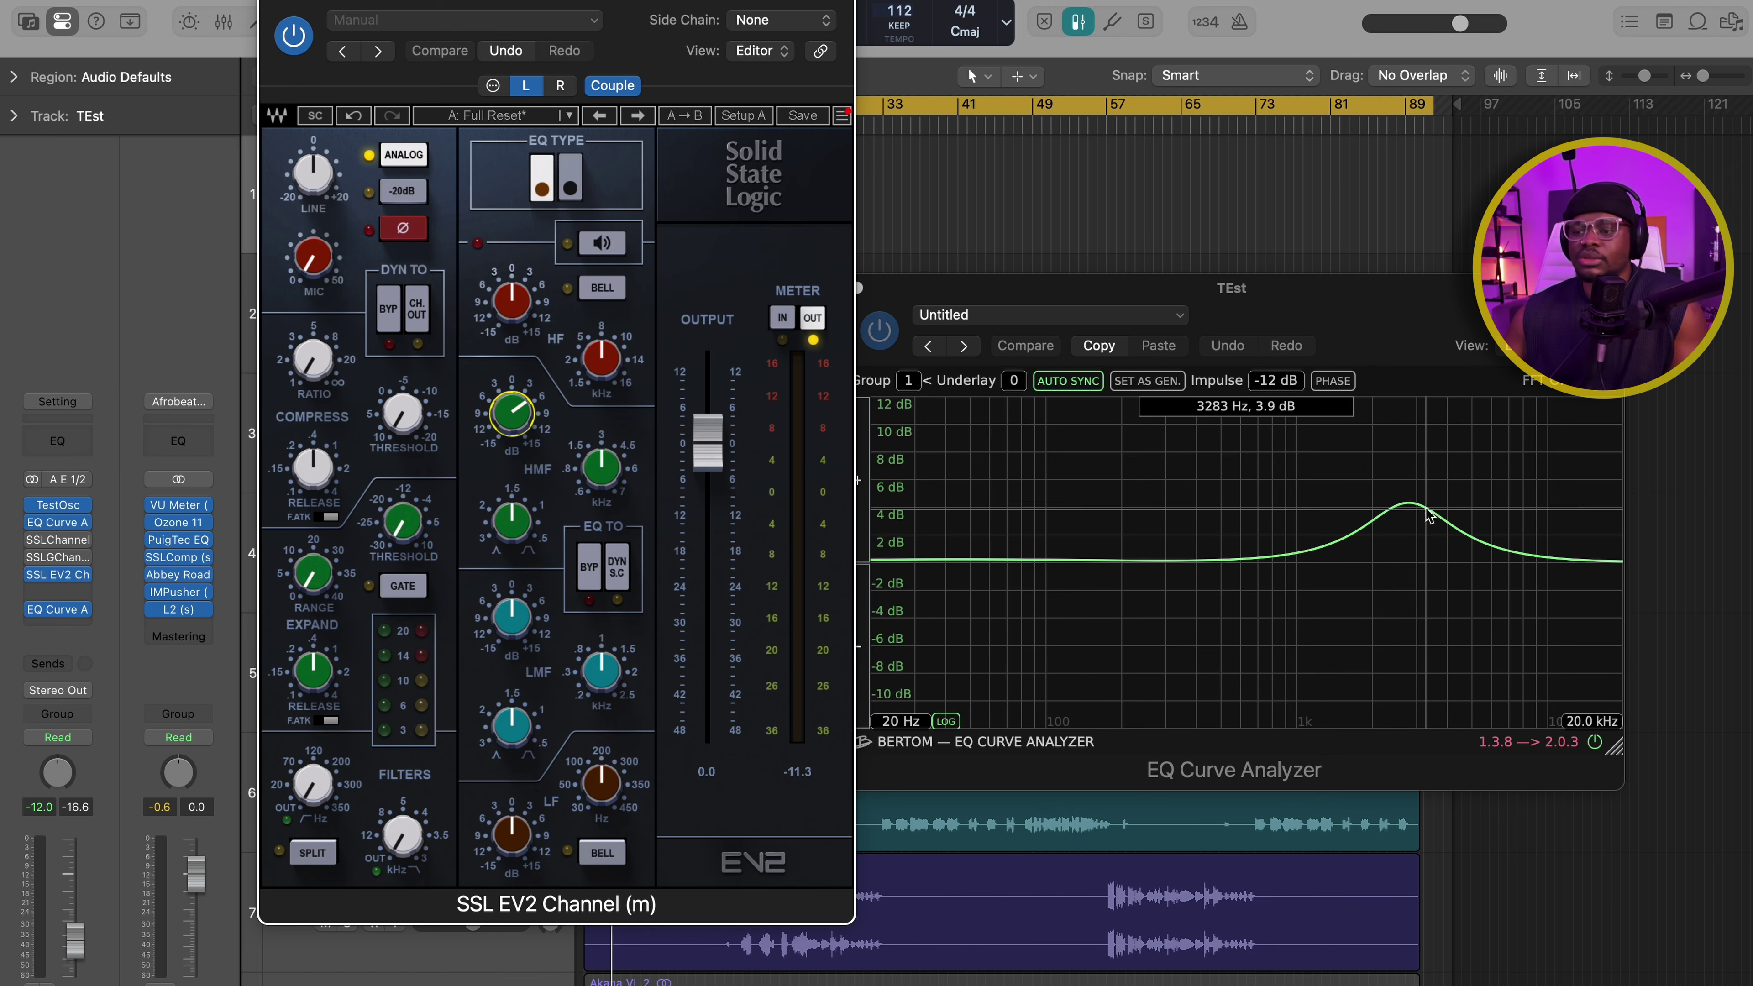
pyautogui.press('space')
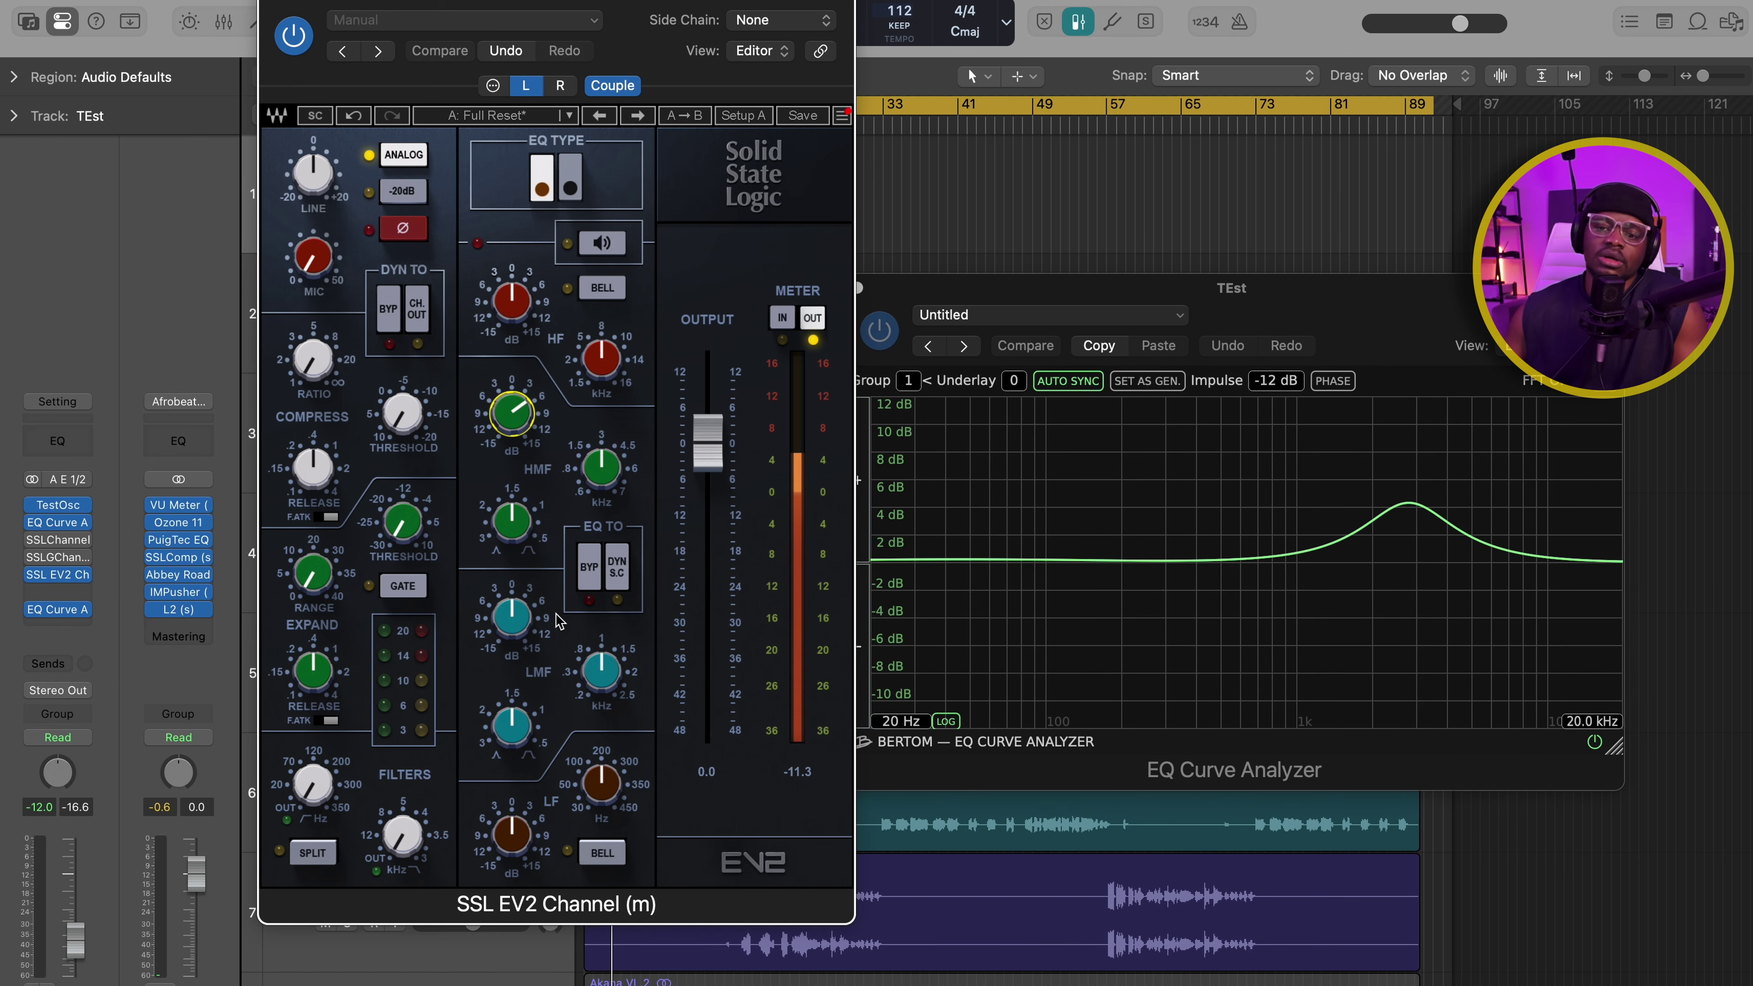
# Step: Cut the EV2's LMF band by about 2 dB at a lowered frequency, and boost the LF shelf at a lower frequency
pyautogui.moveTo(511, 607); pyautogui.dragTo(510, 625)
pyautogui.moveTo(620, 649); pyautogui.dragTo(631, 683)
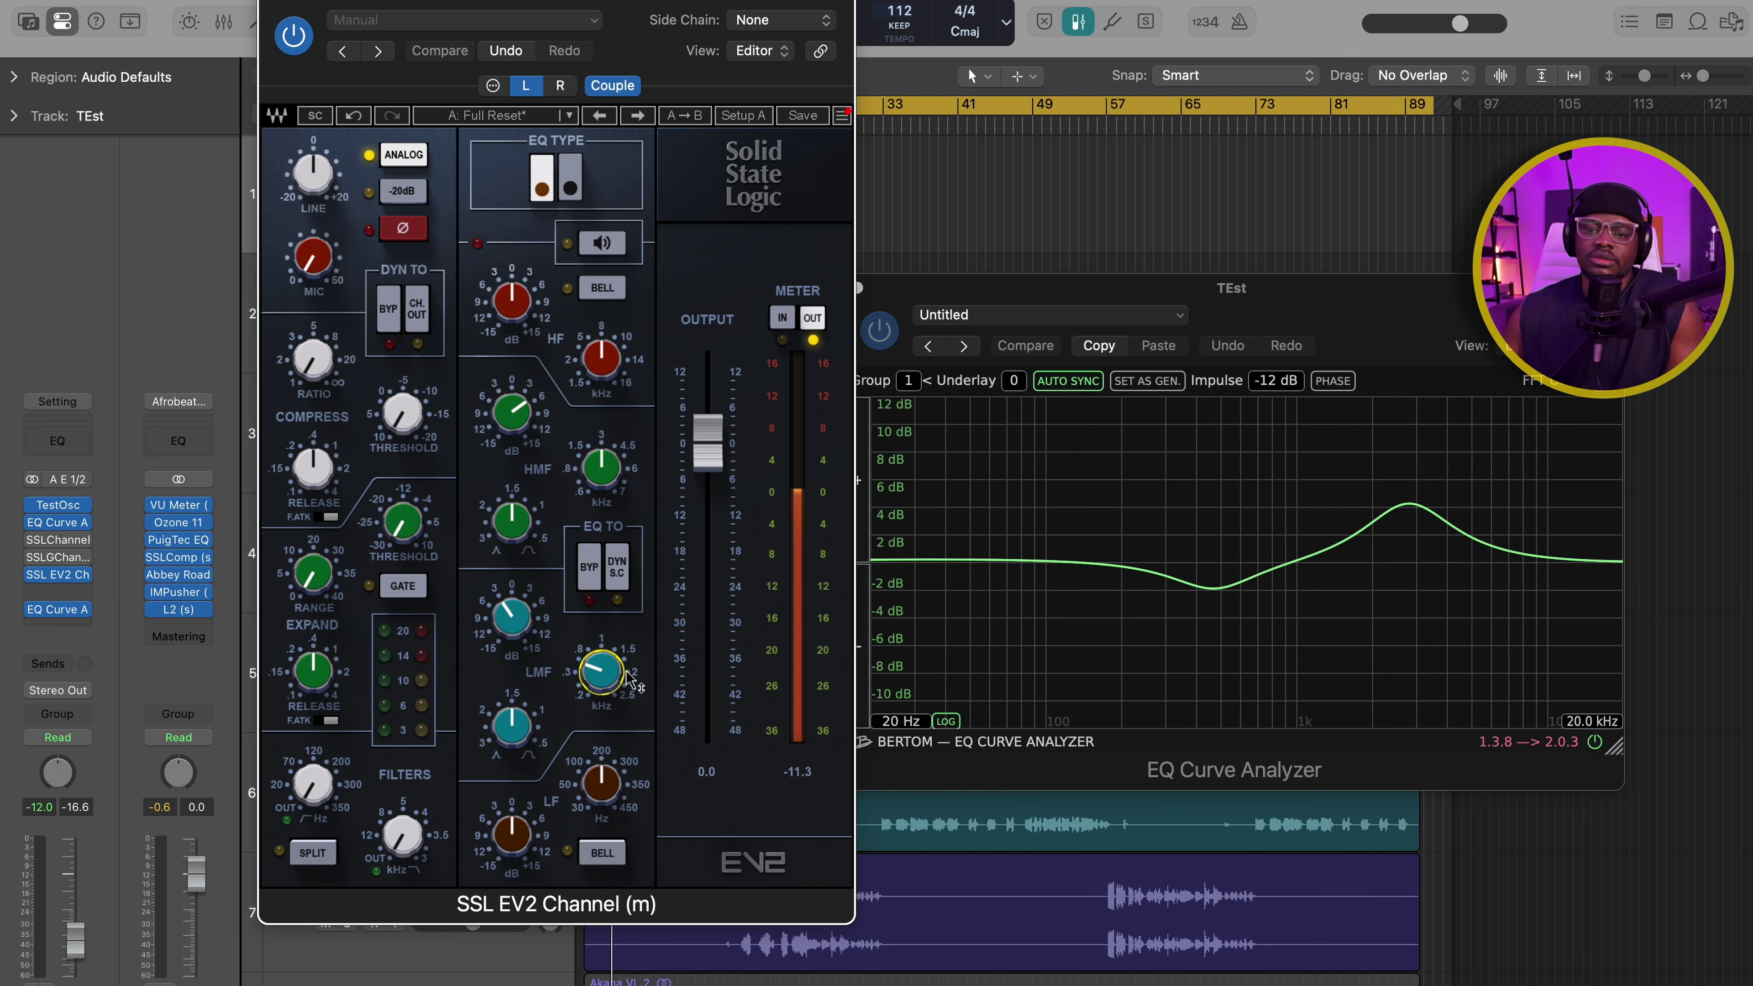
pyautogui.moveTo(519, 848); pyautogui.dragTo(519, 833)
pyautogui.moveTo(604, 787); pyautogui.dragTo(604, 811)
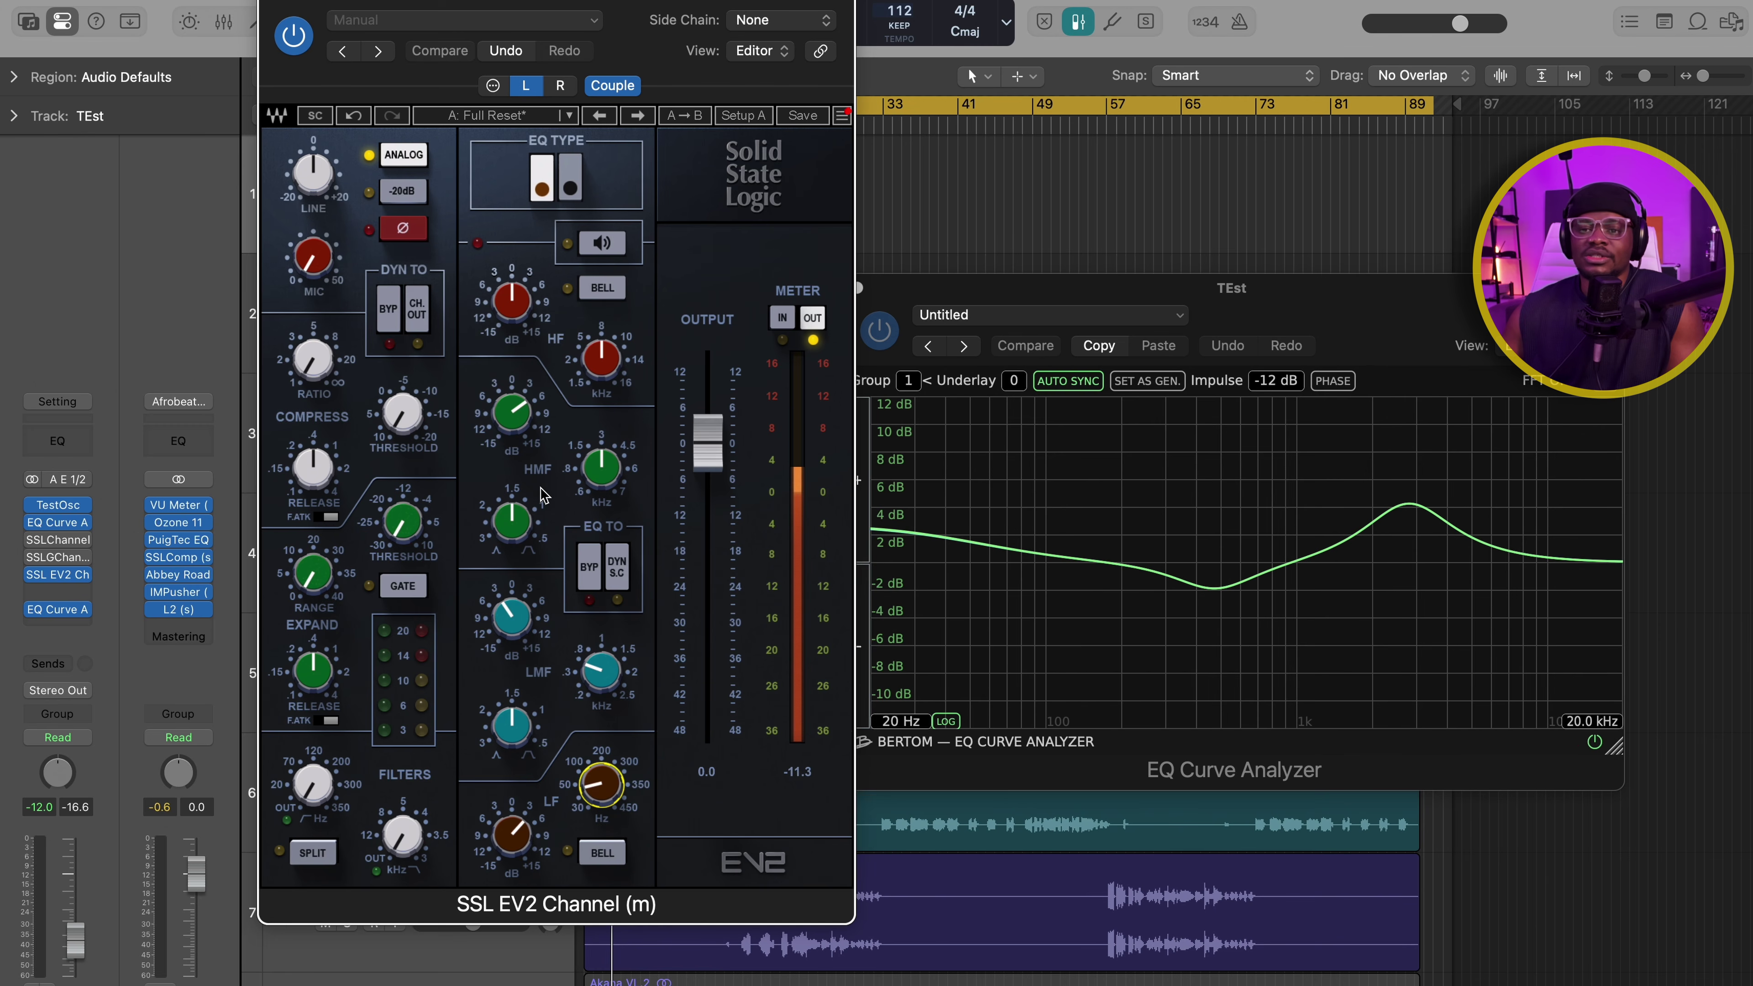
# Step: Boost the EV2's HF band and toggle the HF and LF bell options to compare bell and shelf curves
pyautogui.moveTo(663, 83); pyautogui.dragTo(628, 71)
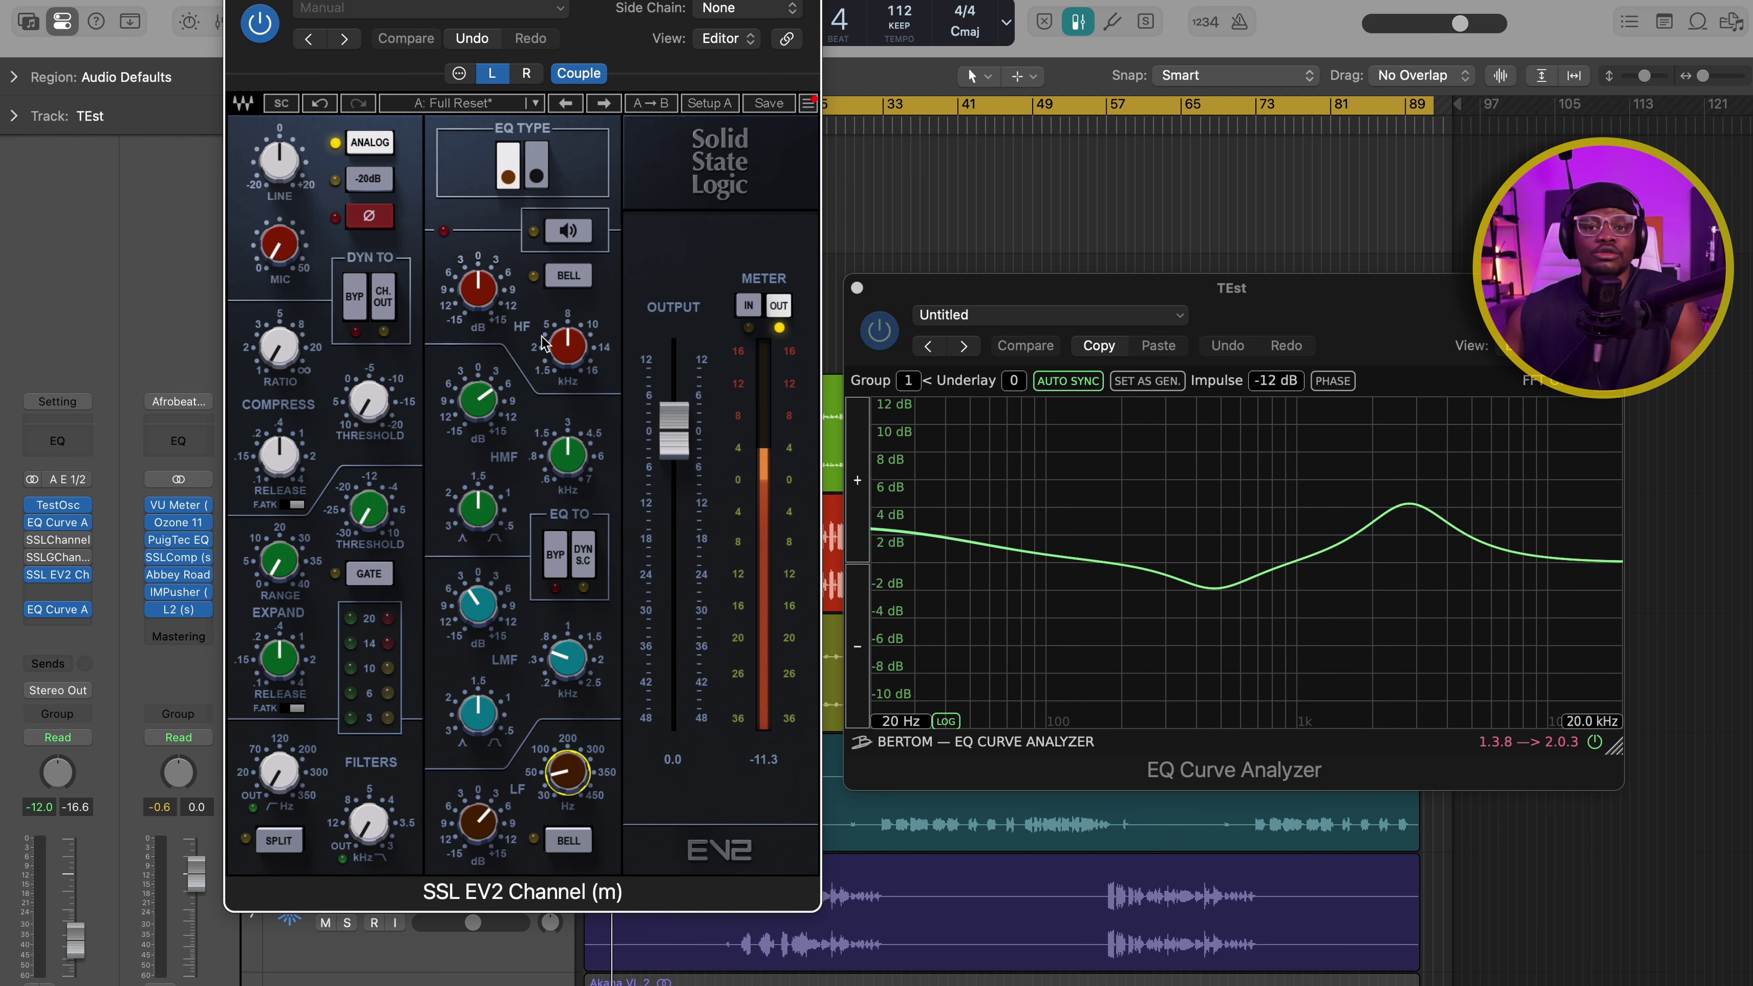
pyautogui.moveTo(478, 289); pyautogui.dragTo(690, 293)
pyautogui.click(576, 272)
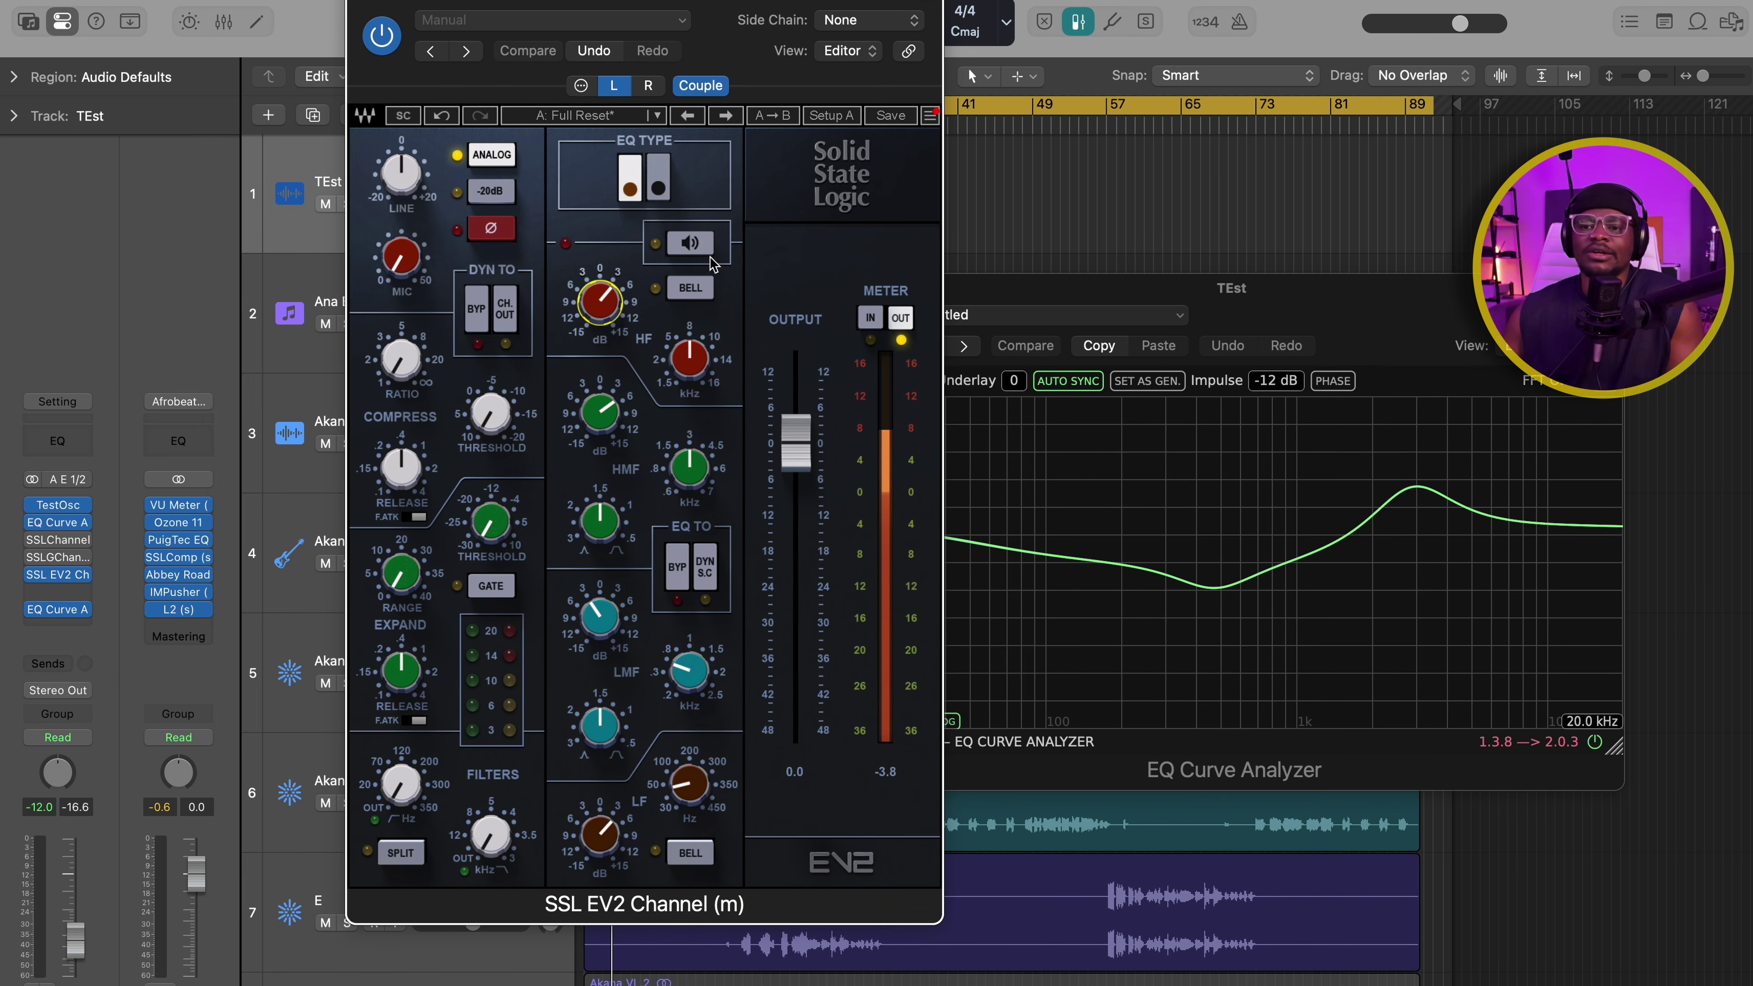
pyautogui.click(690, 289)
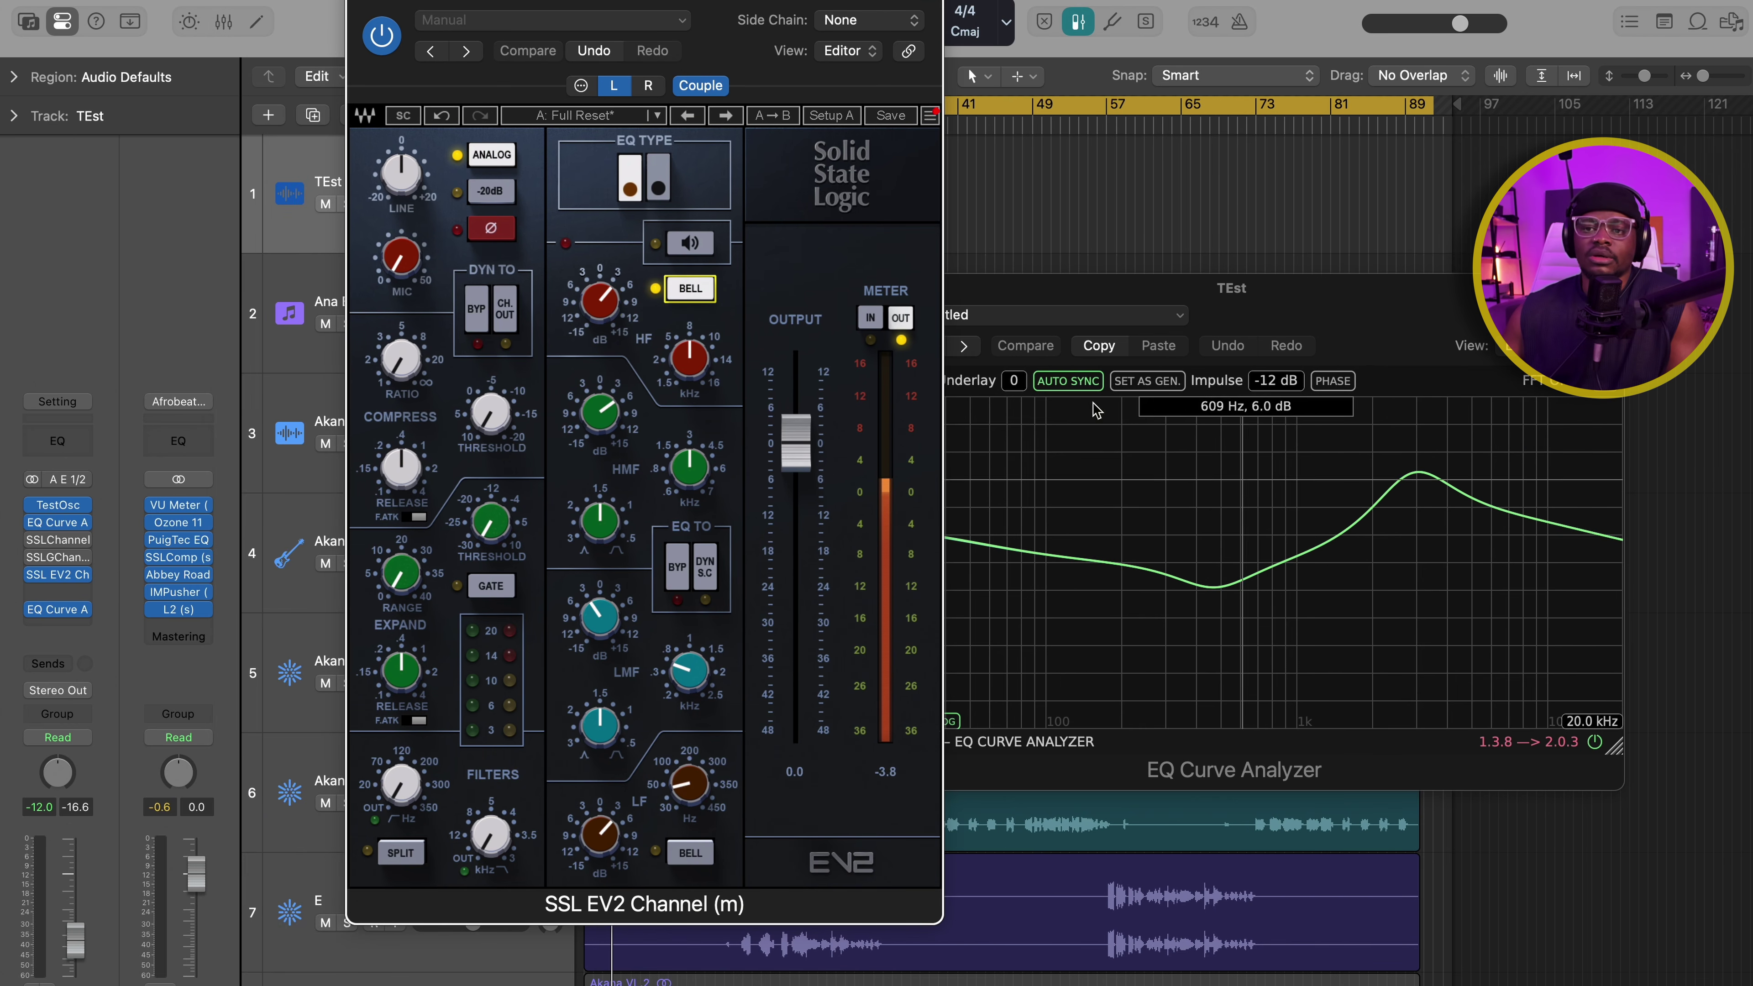
pyautogui.click(688, 294)
pyautogui.click(690, 855)
# Step: Close the EQ Curve Analyzer, mute the E vocal track and unmute the Ev2 track
pyautogui.moveTo(1086, 304); pyautogui.dragTo(1190, 272)
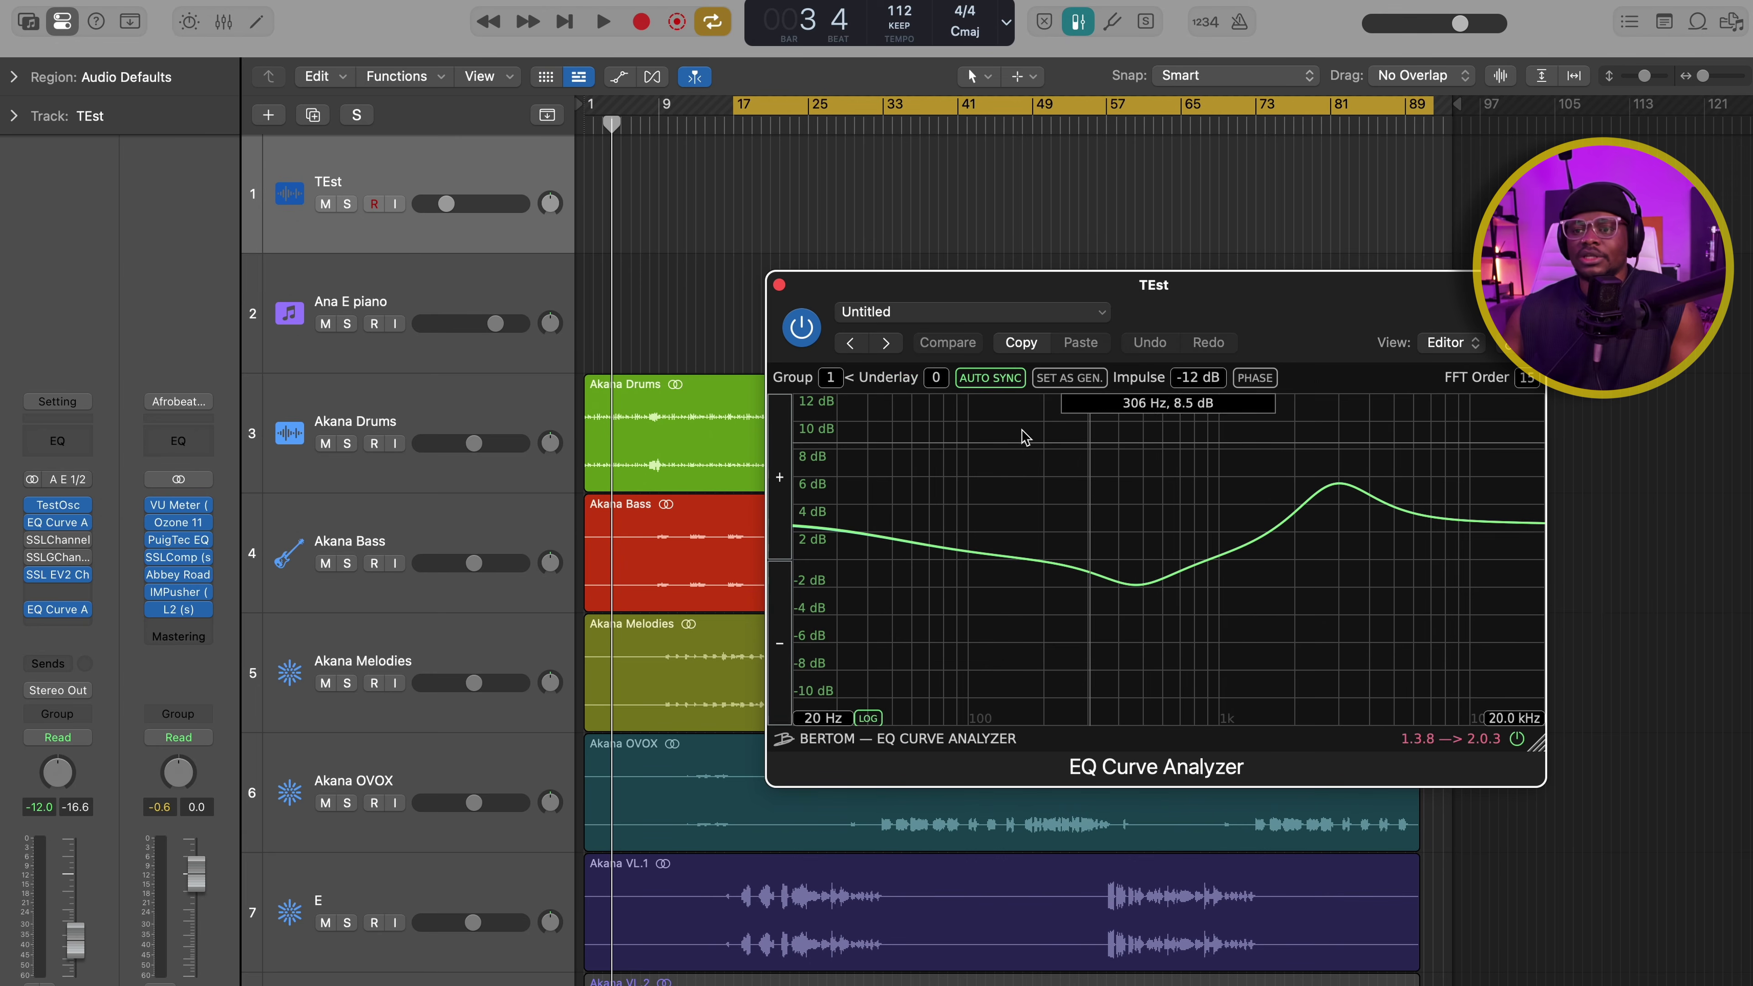
pyautogui.click(779, 285)
pyautogui.scroll(-5, 315, 477)
pyautogui.click(322, 478)
pyautogui.click(327, 719)
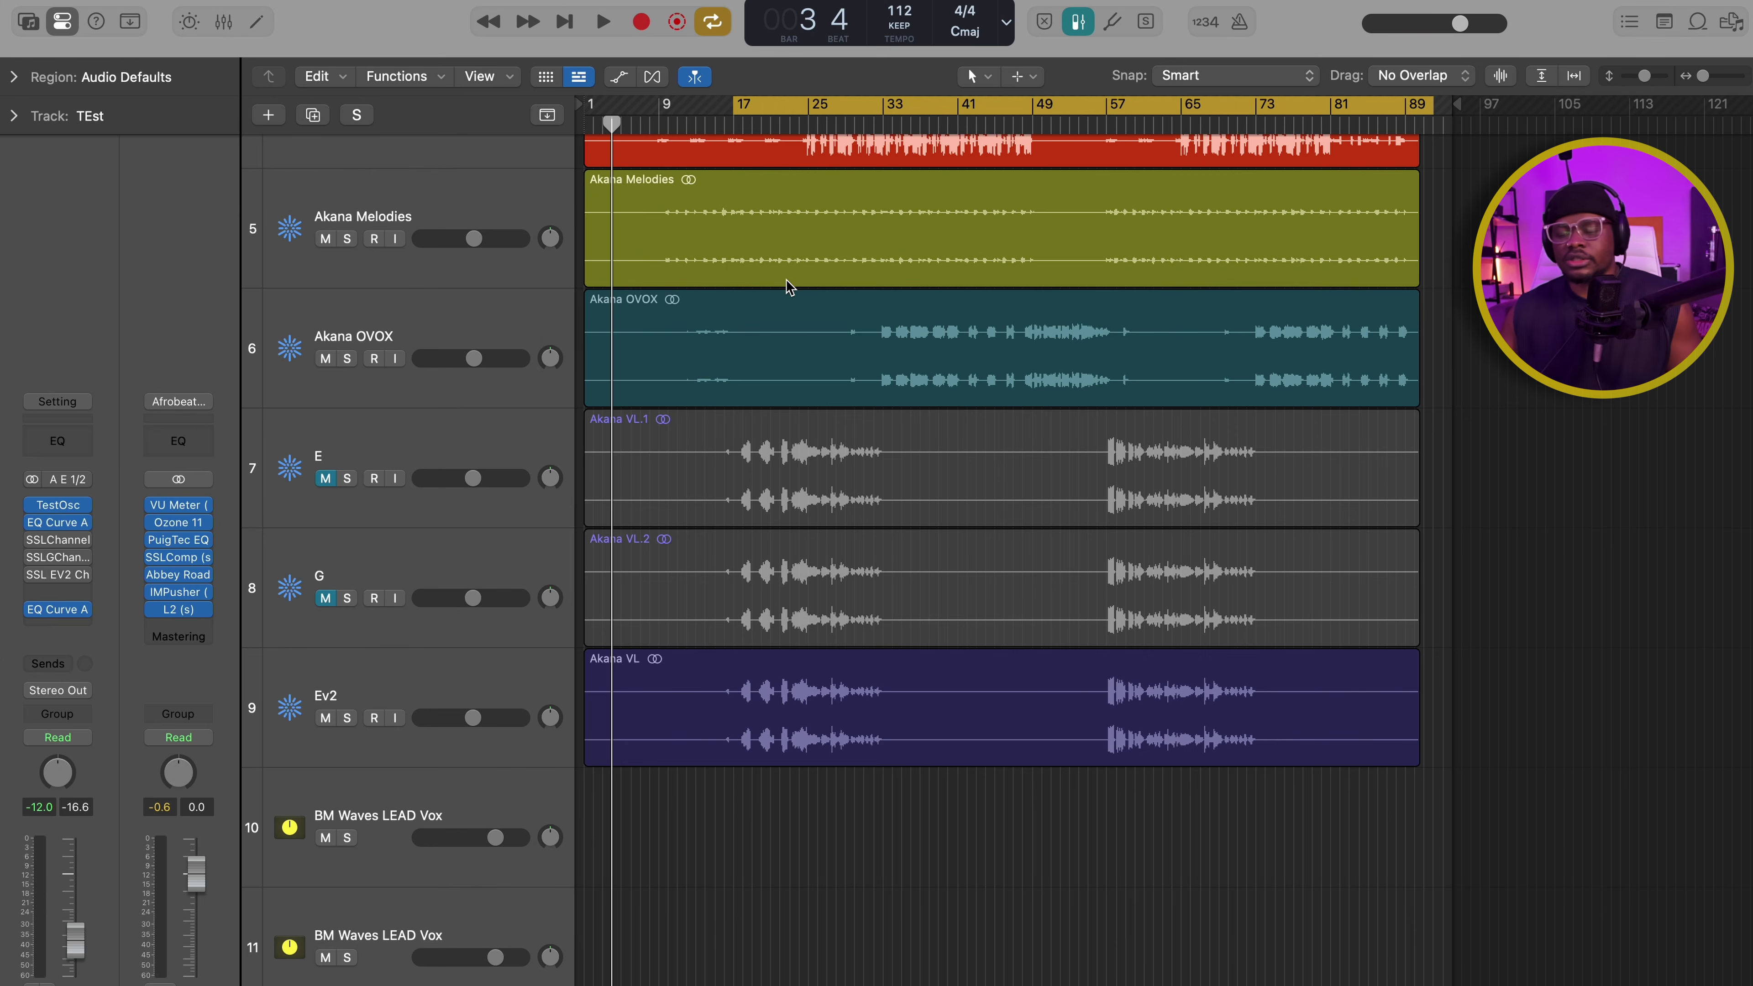
# Step: Bring up the SSL EV2 Channel on the Ev2 track's BM Waves LEAD Vox bus and audition the vocal with the brown EQ
pyautogui.press('space')
pyautogui.click(409, 674)
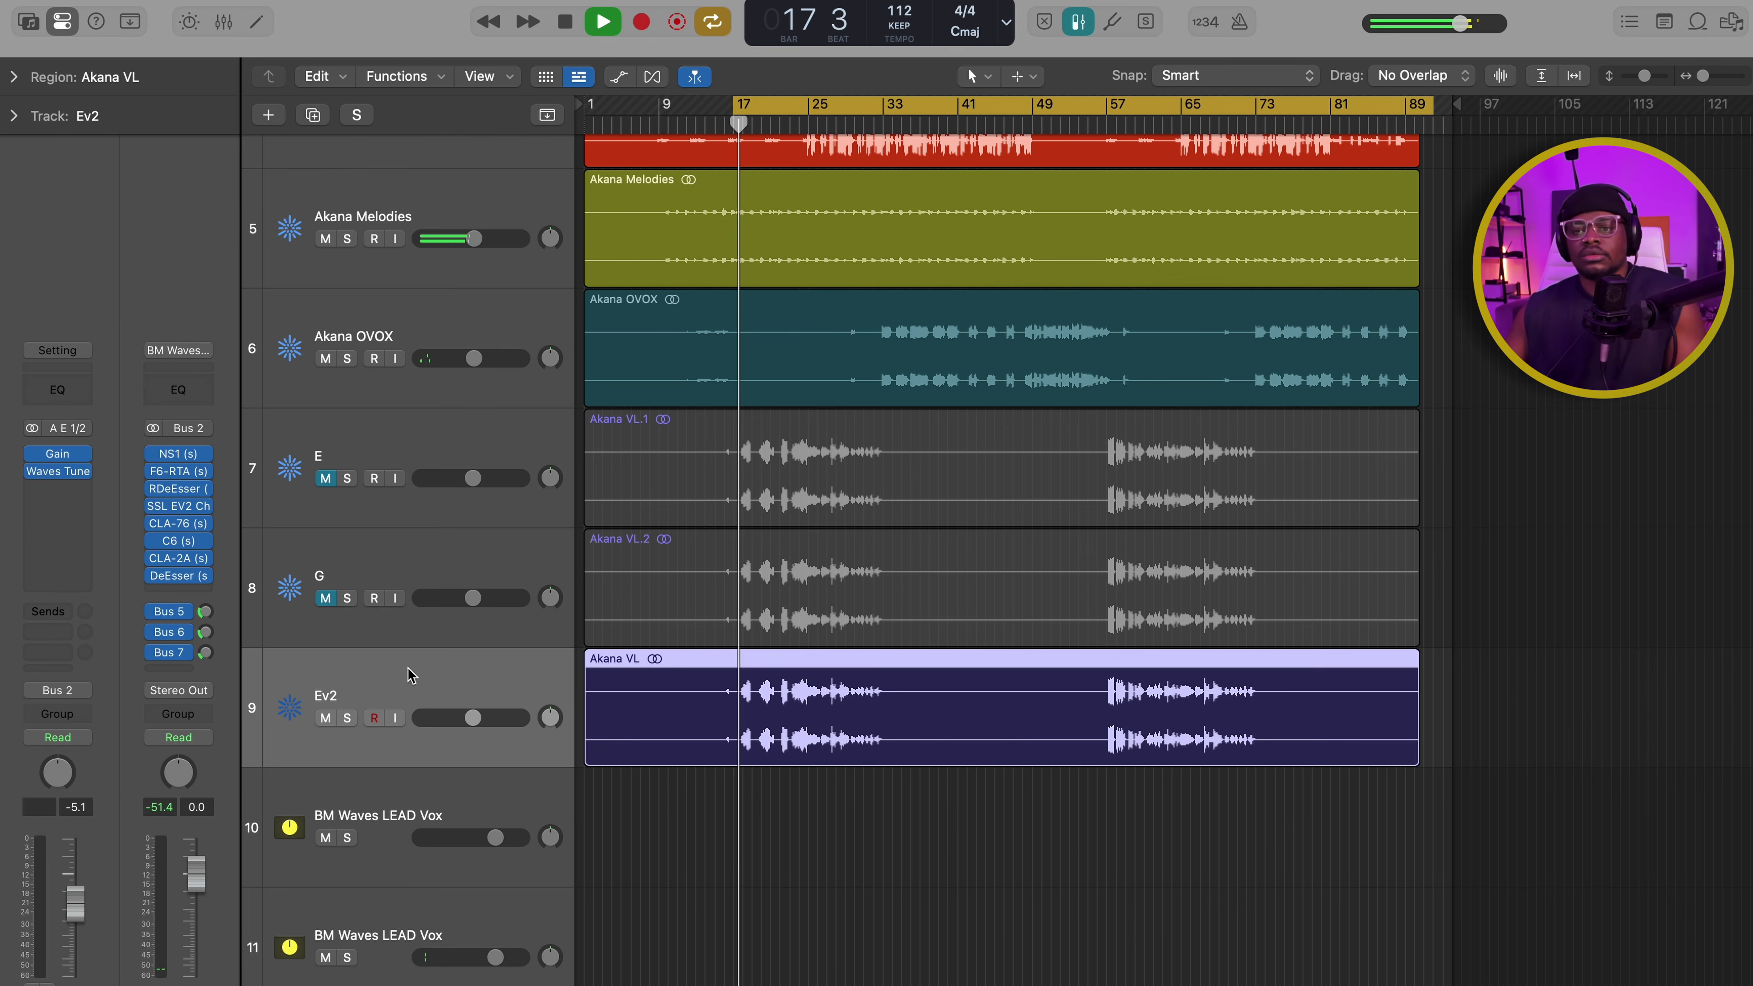
pyautogui.click(176, 509)
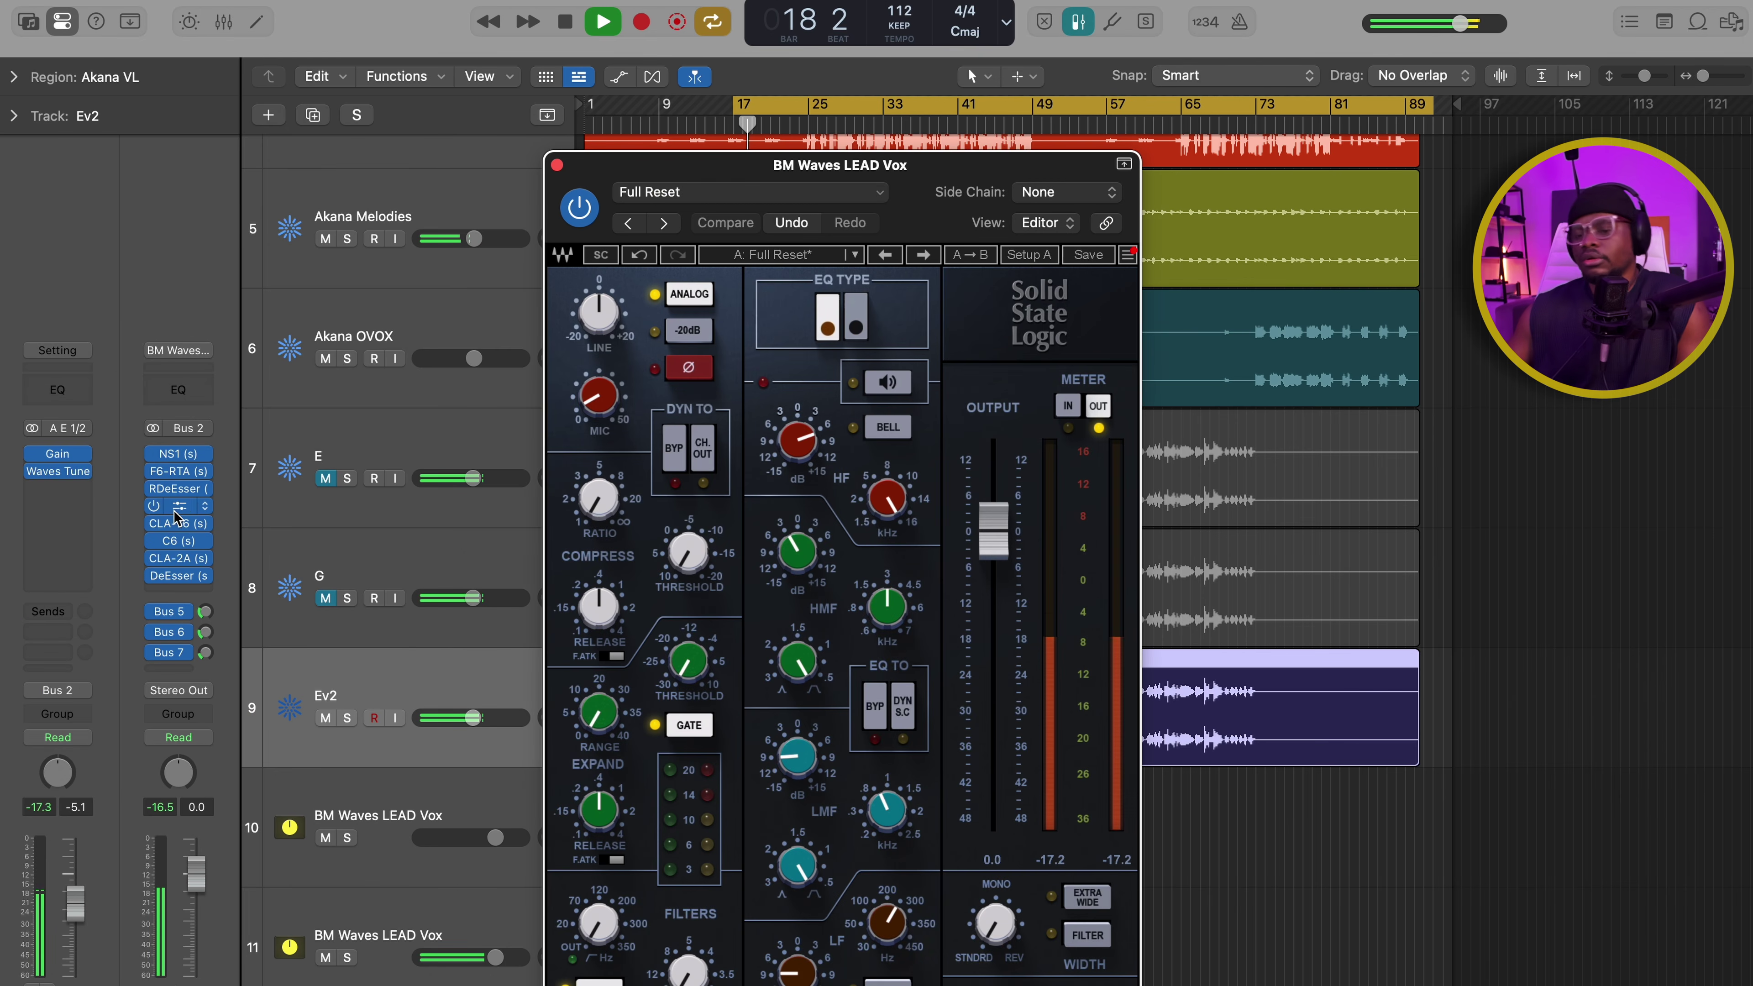
pyautogui.moveTo(931, 165); pyautogui.dragTo(1052, 56)
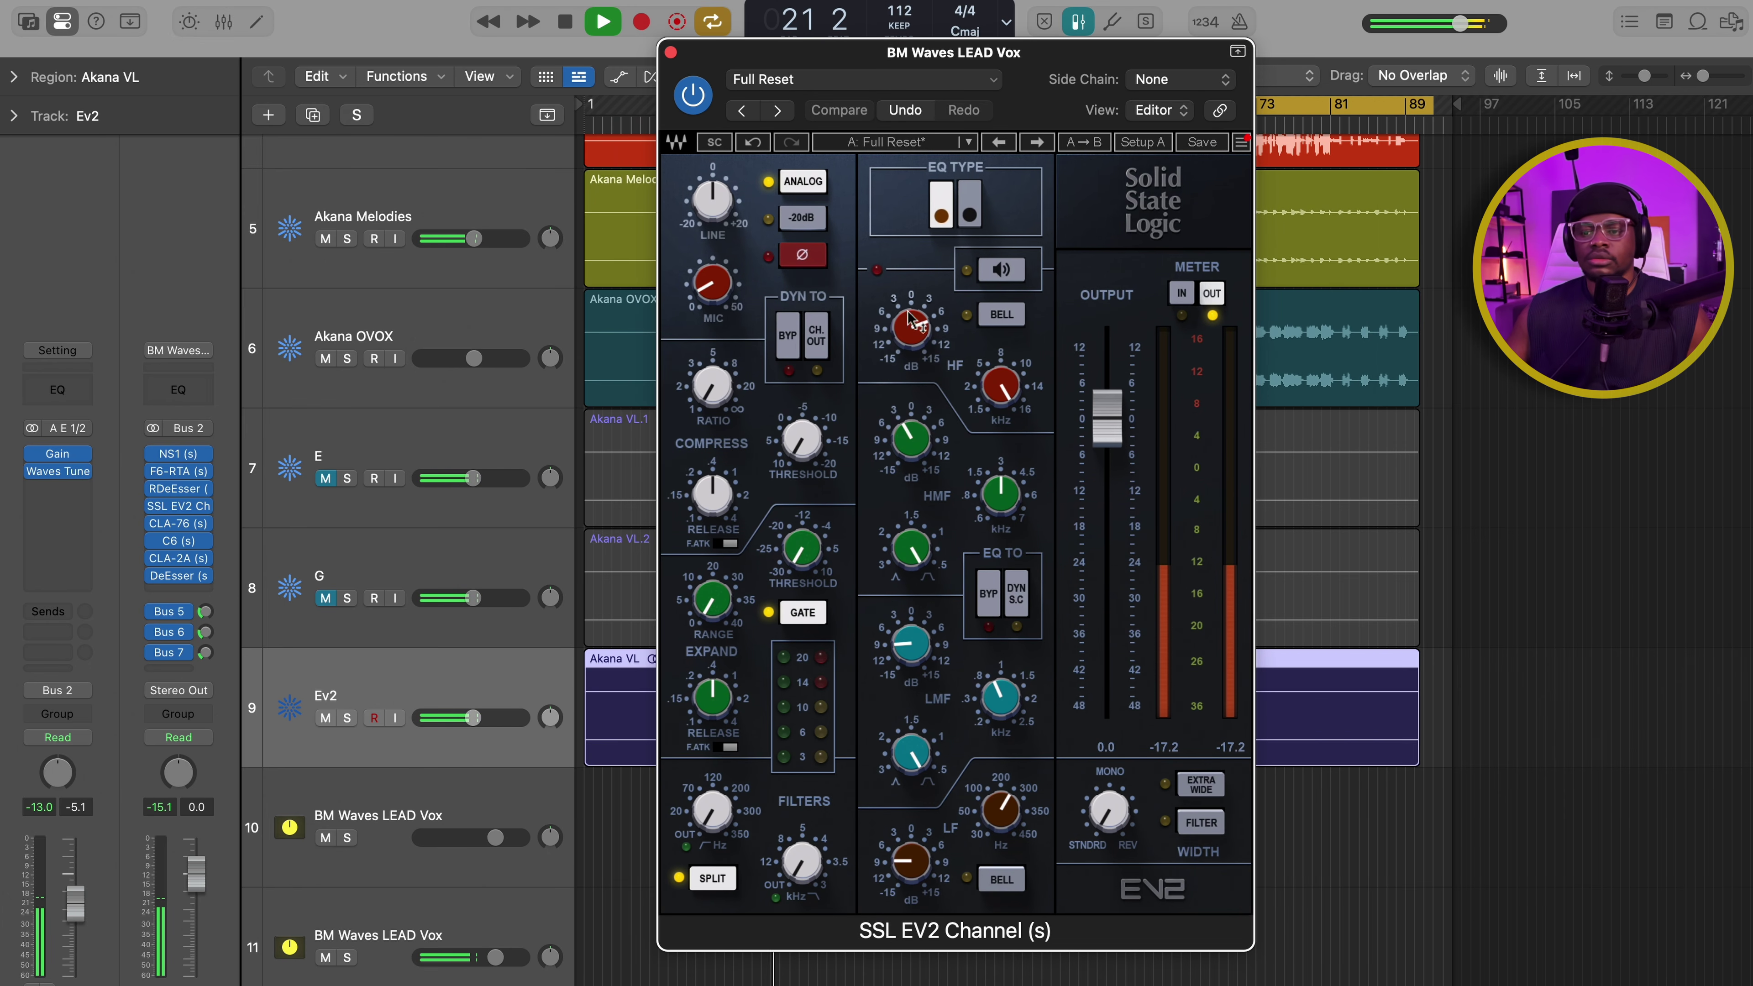
pyautogui.press('space')
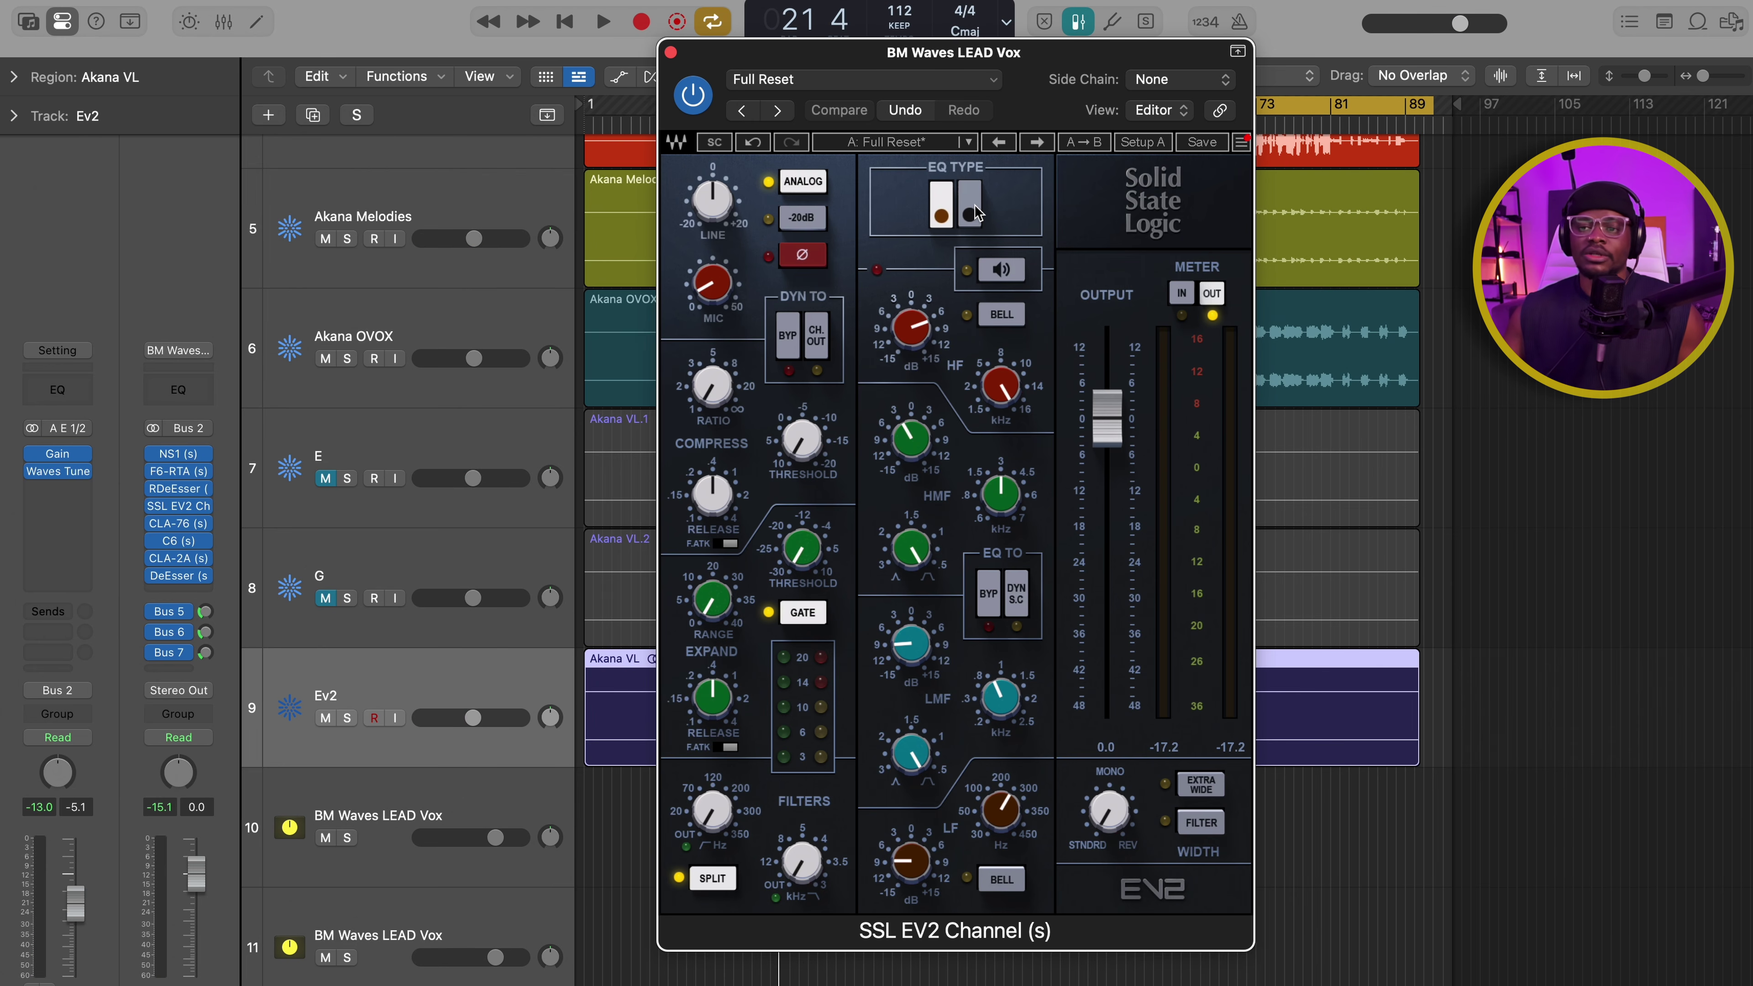
pyautogui.press('space')
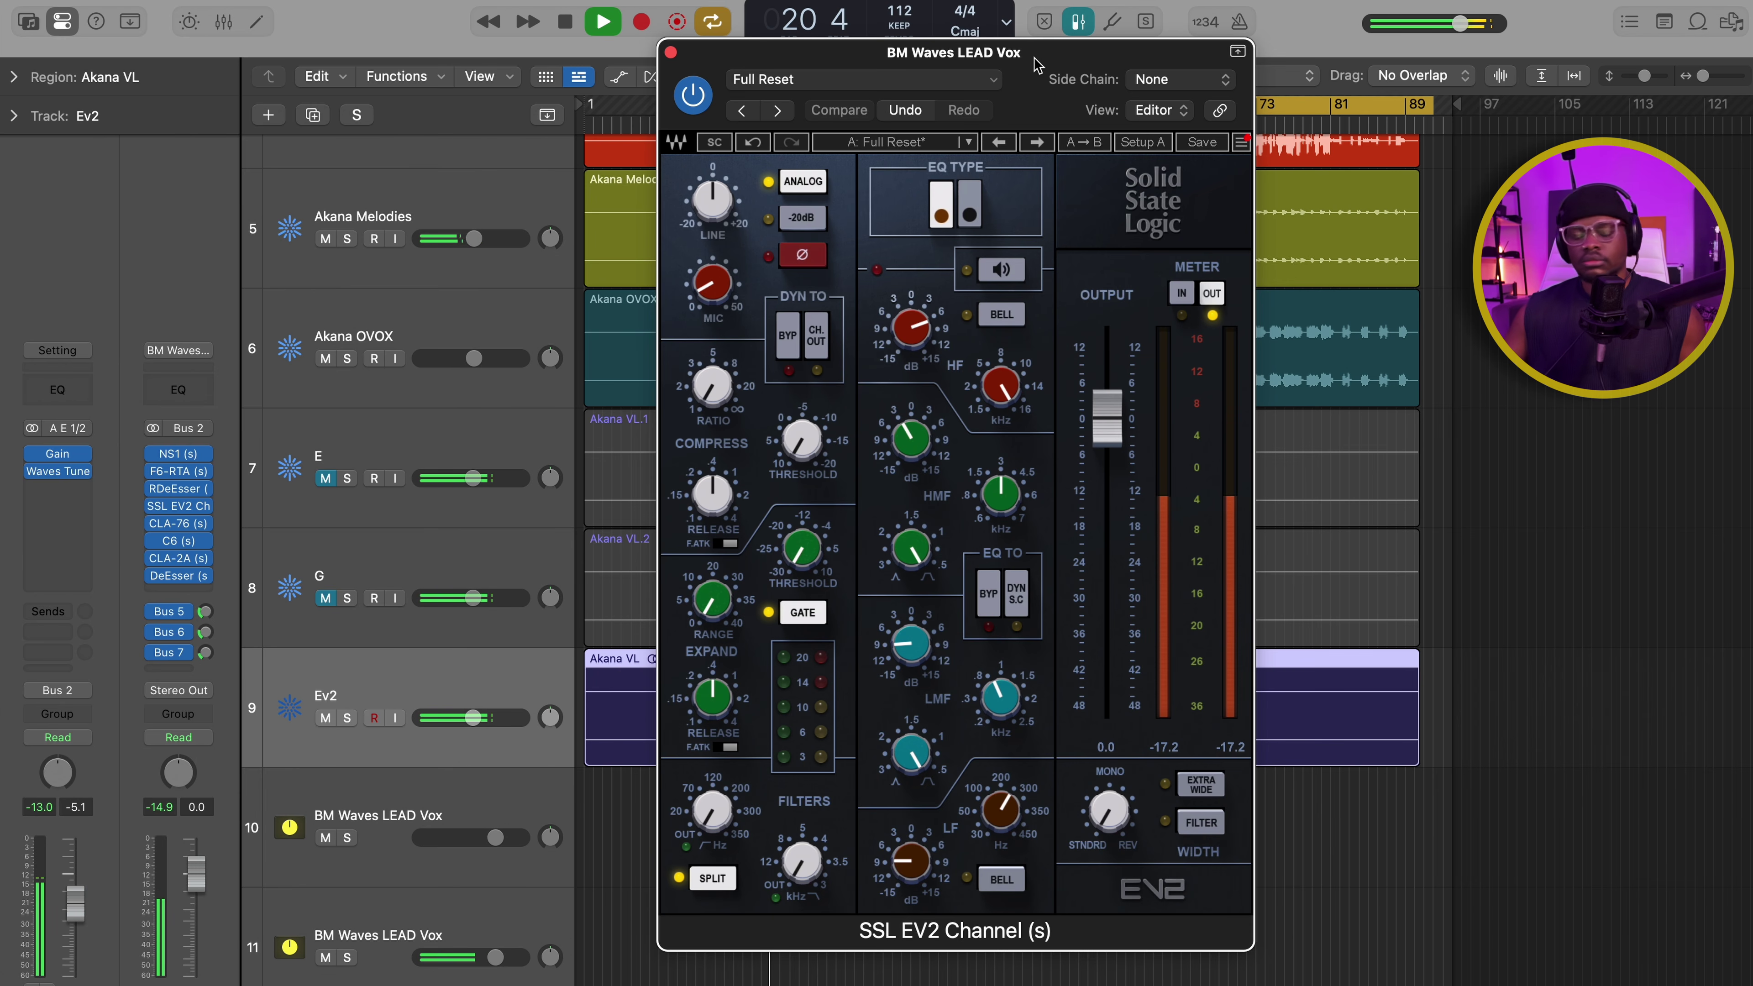
pyautogui.press('space')
# Step: Switch the lead vocal bus's EV2 EQ Type to black and play the passage again
pyautogui.click(970, 210)
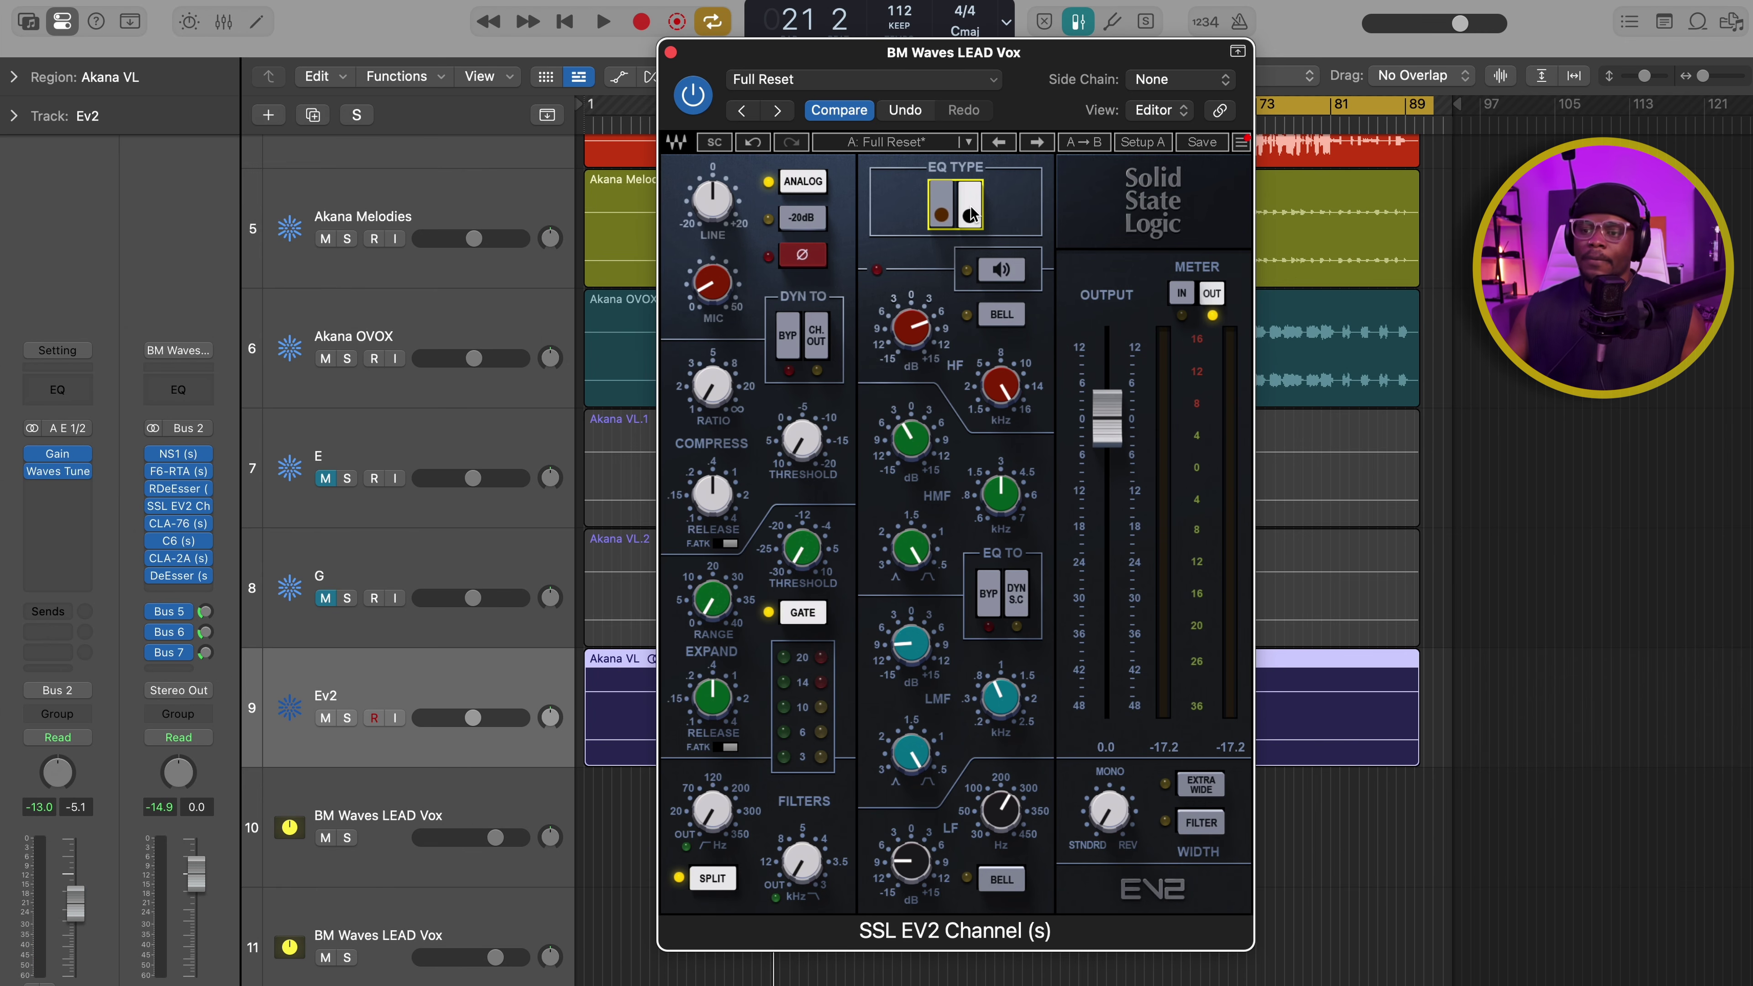
pyautogui.press('space')
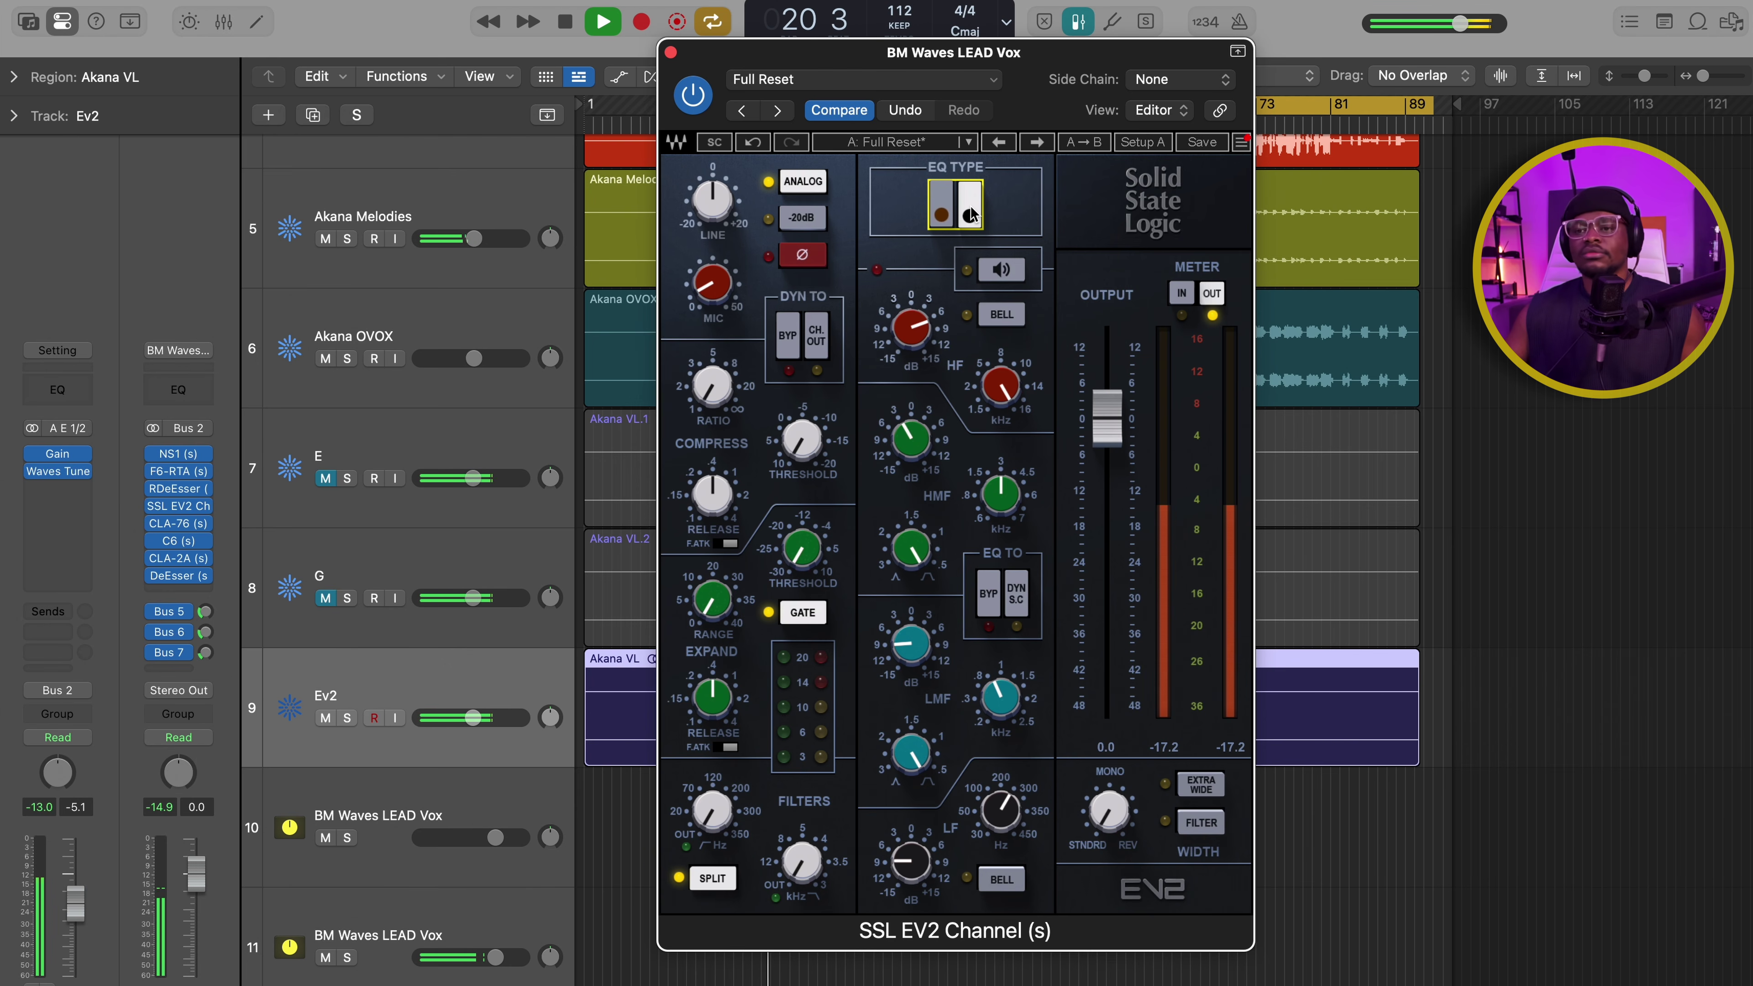
pyautogui.press('space')
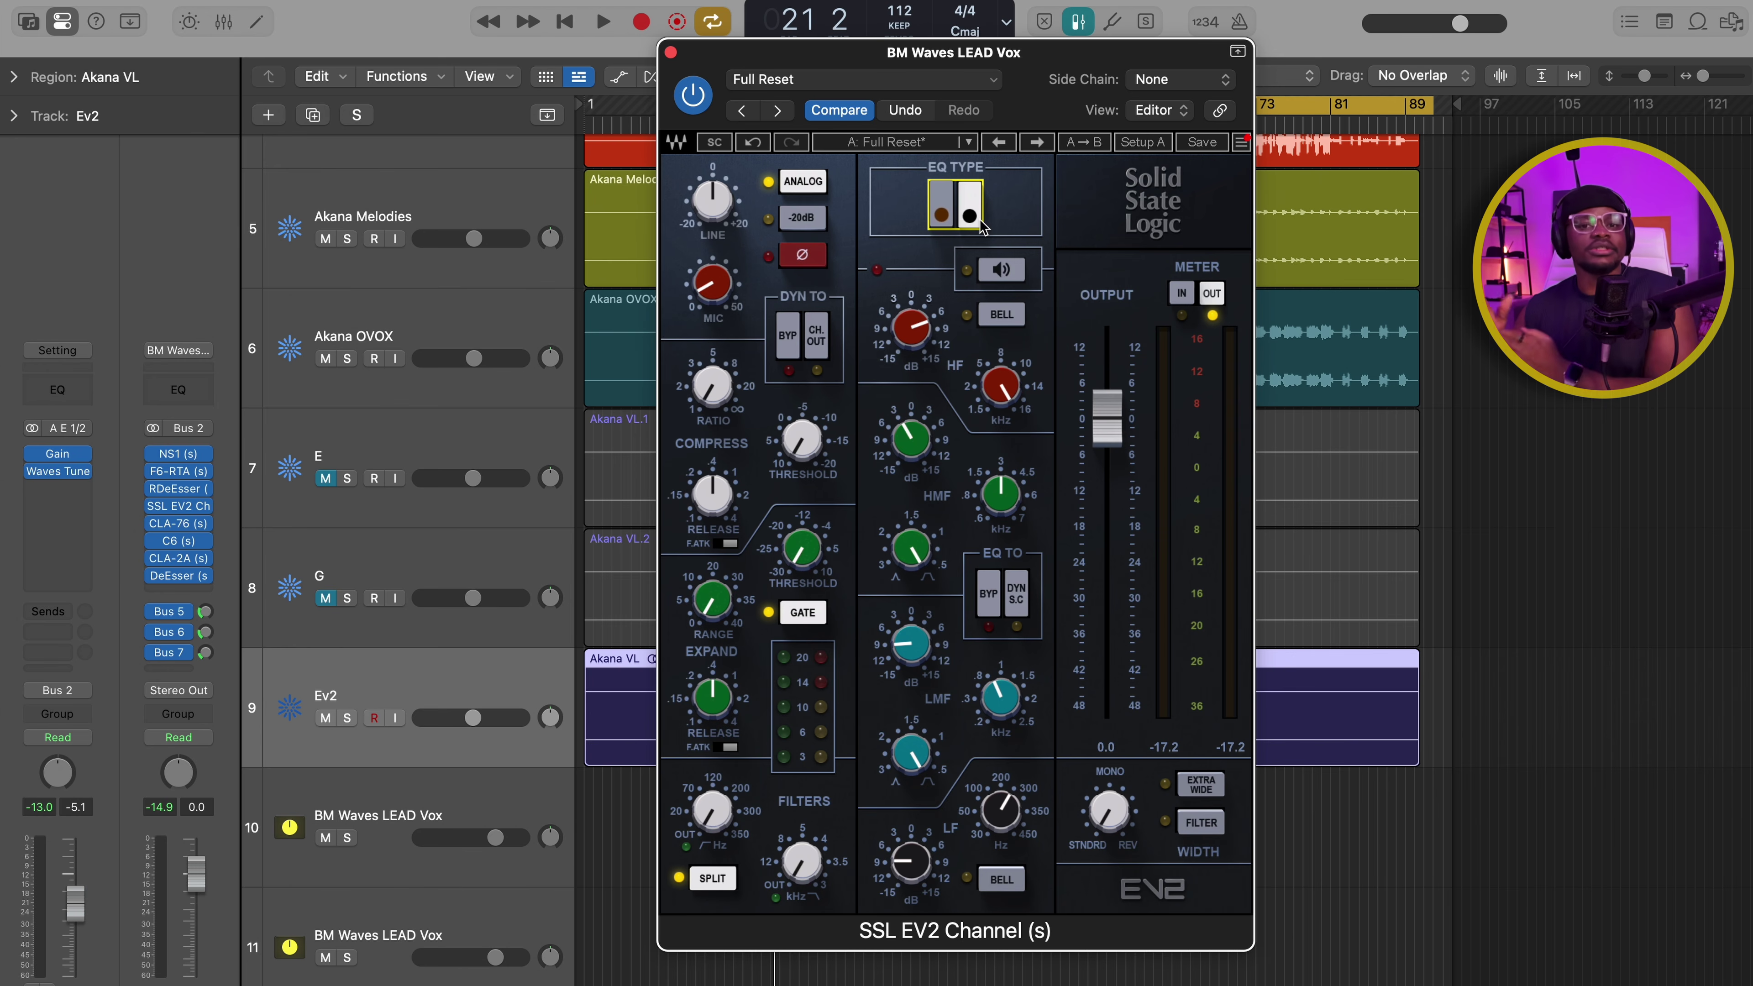
# Step: Switch the lead vocal bus's EV2 EQ Type back and forth between brown and black to compare the two
pyautogui.click(946, 205)
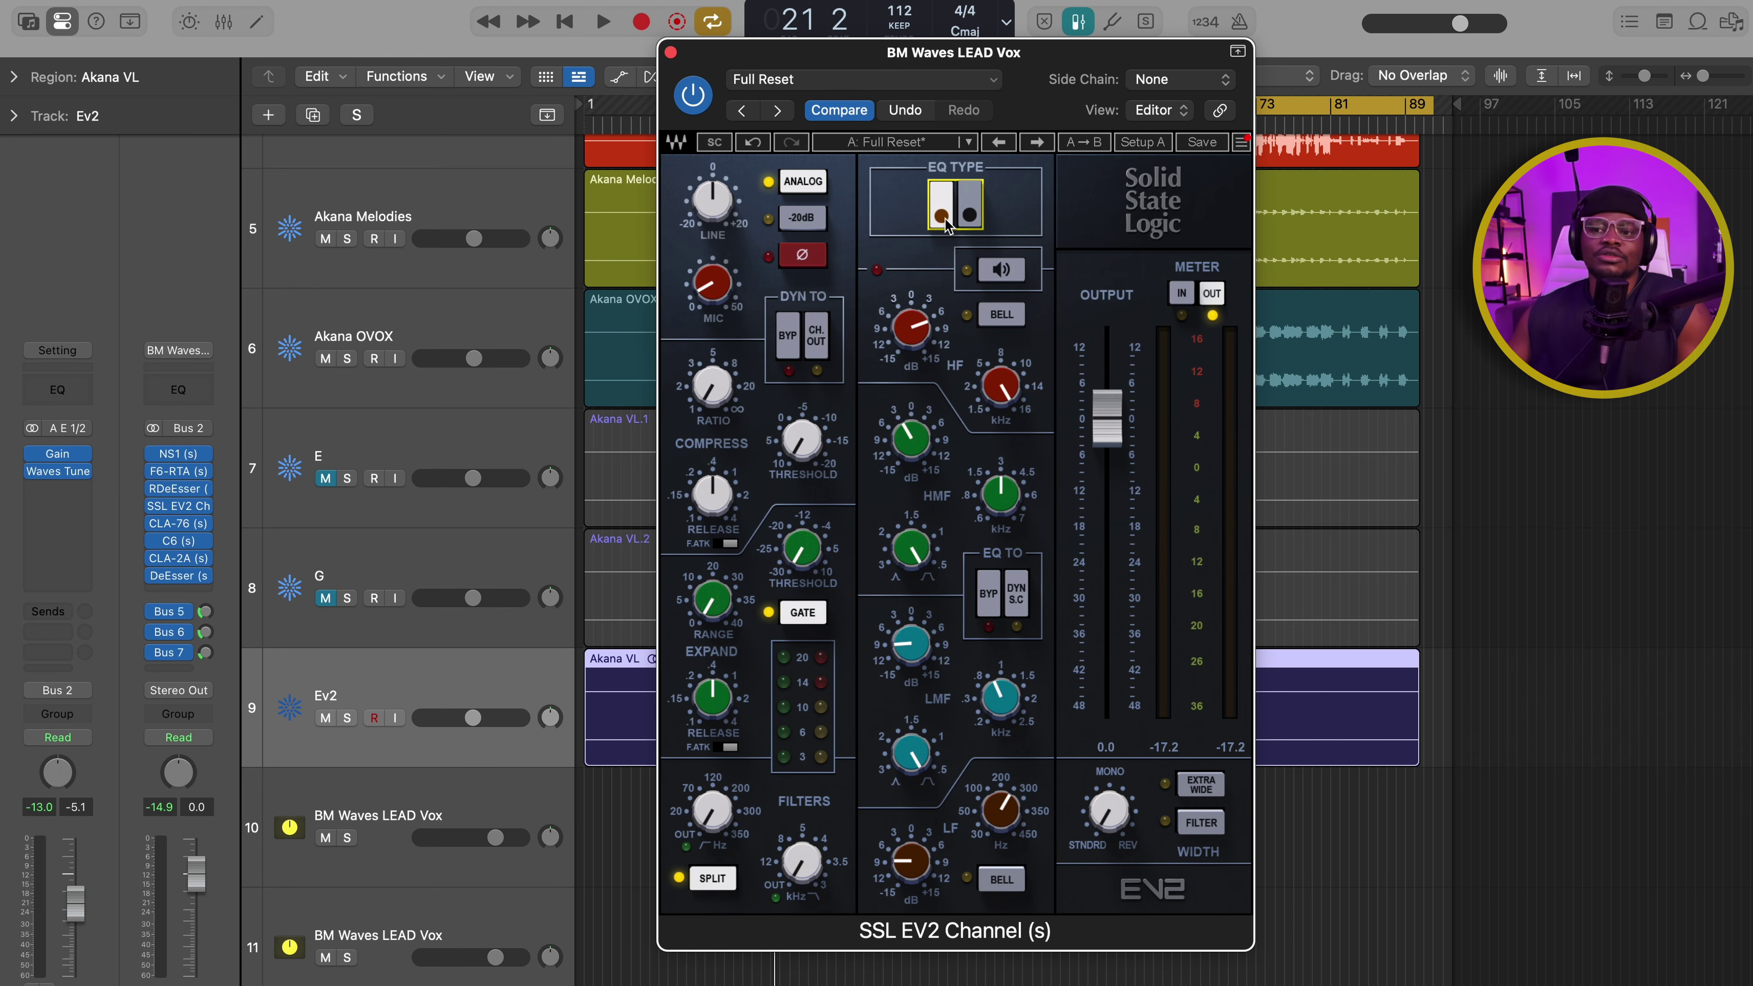
pyautogui.click(972, 208)
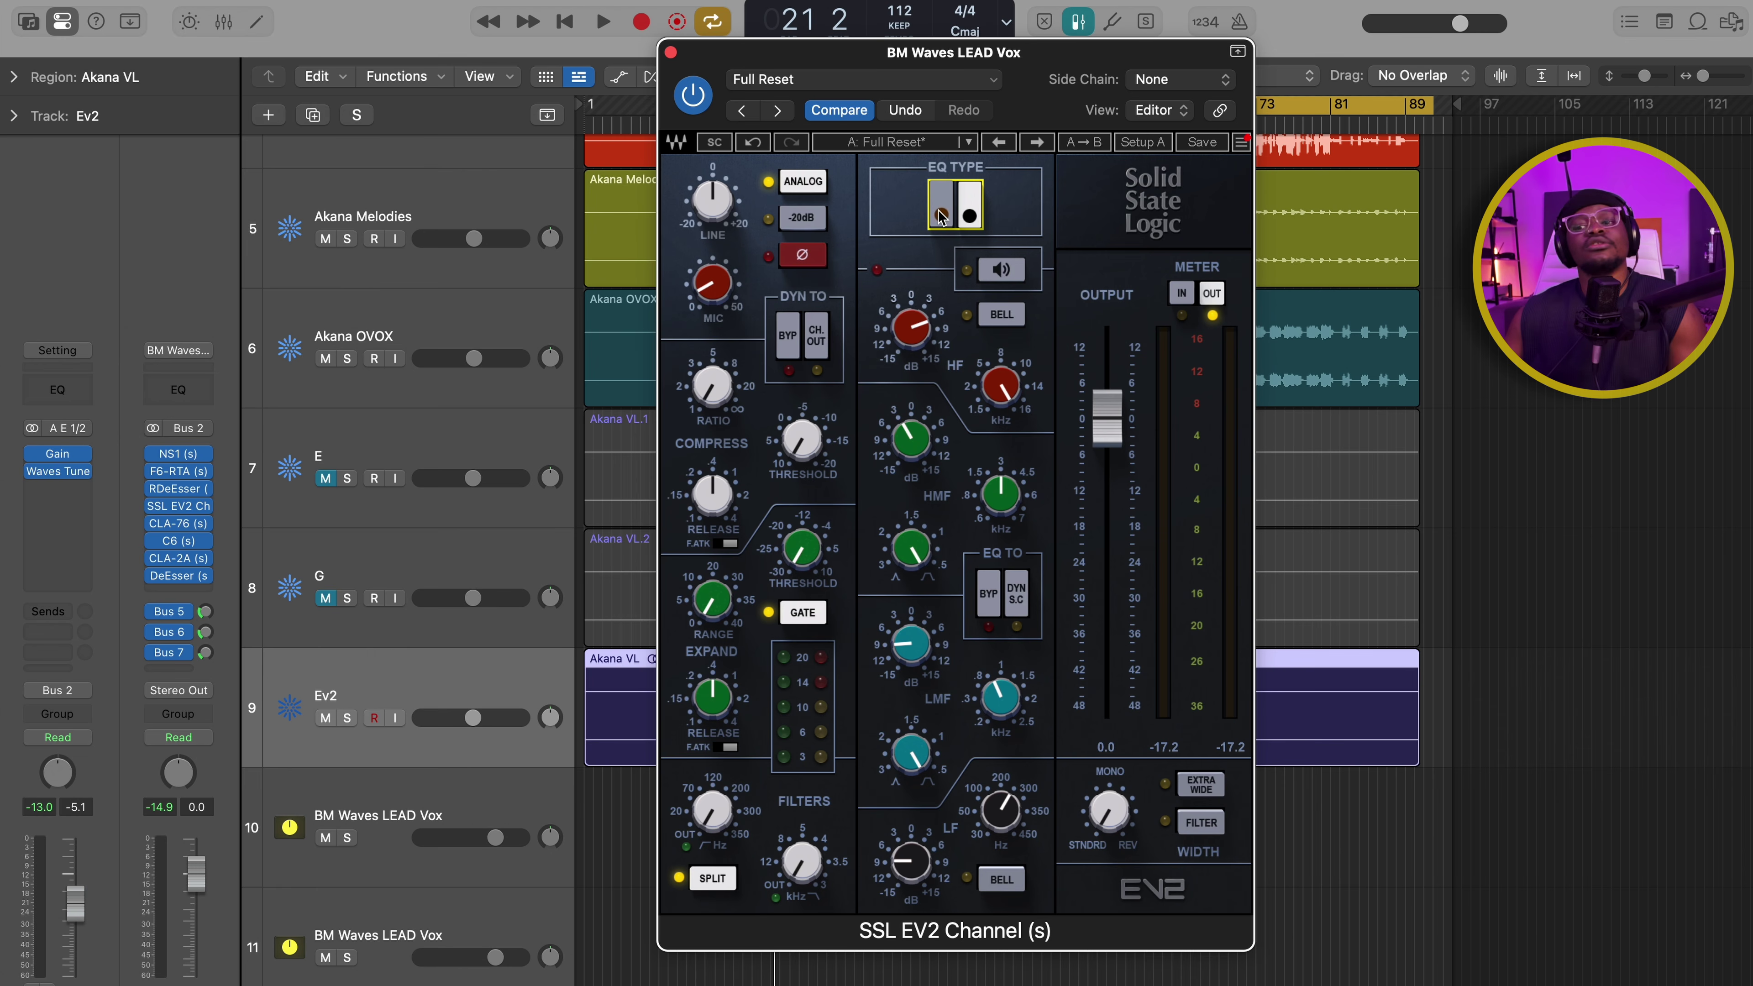
pyautogui.click(944, 215)
pyautogui.click(978, 216)
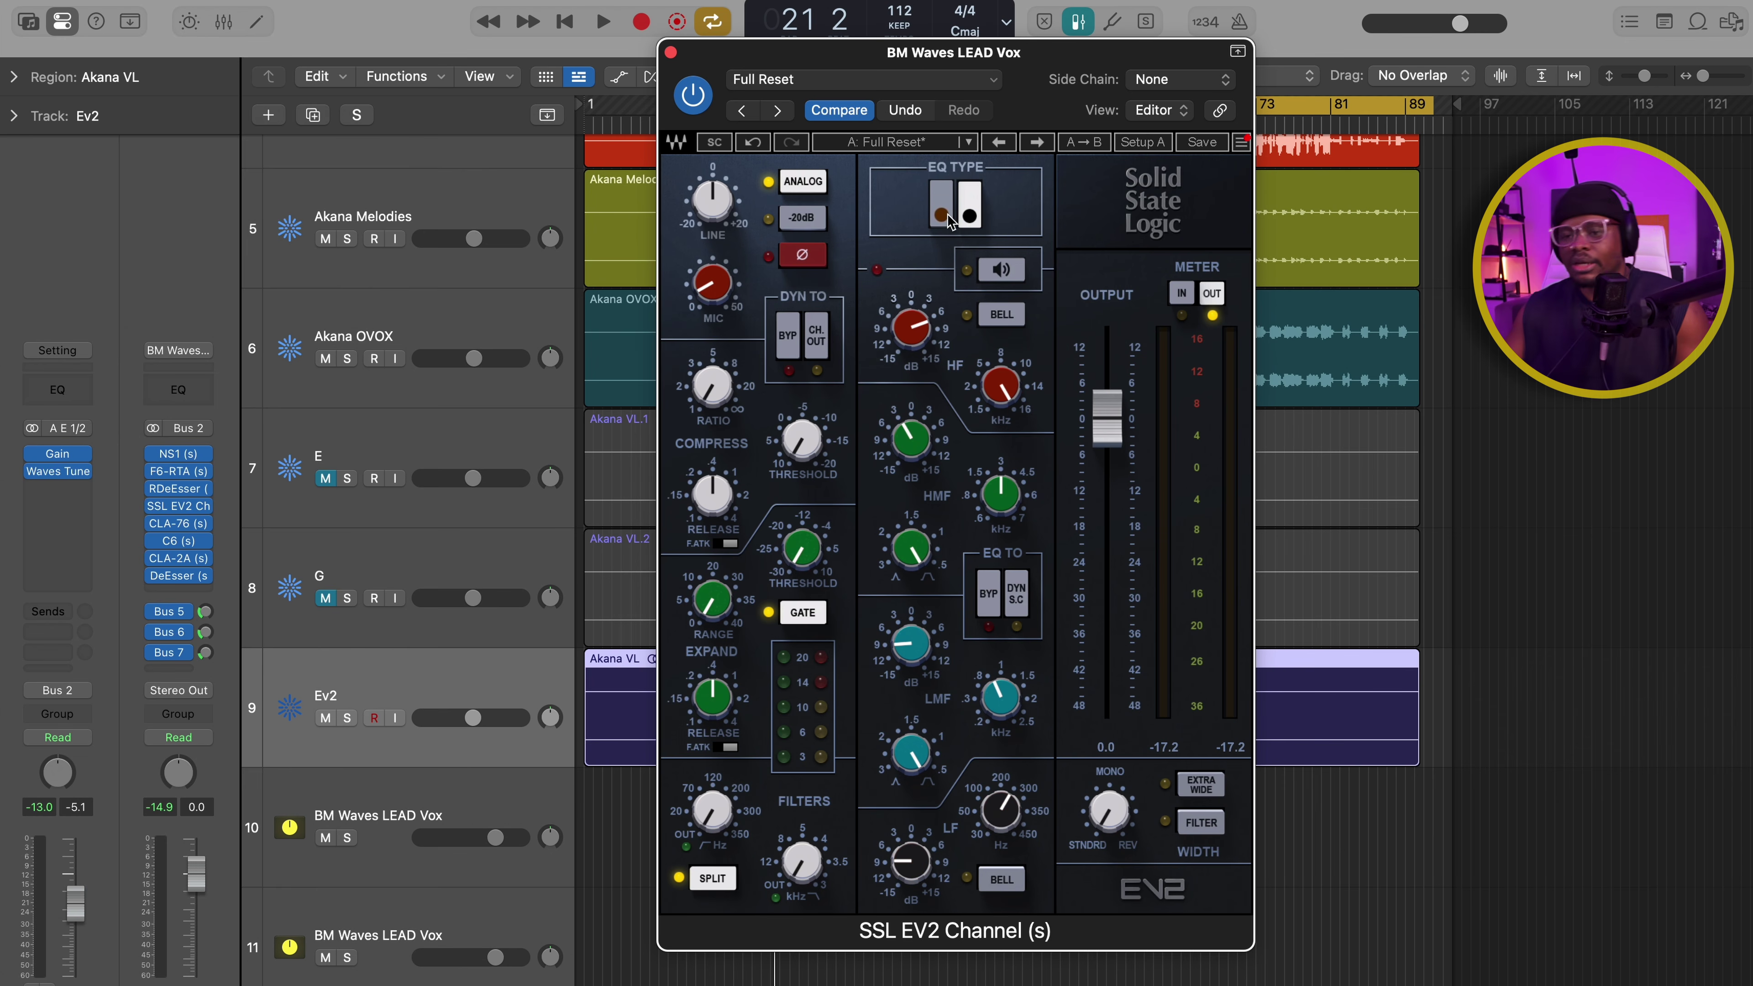
pyautogui.moveTo(1016, 64); pyautogui.dragTo(976, 65)
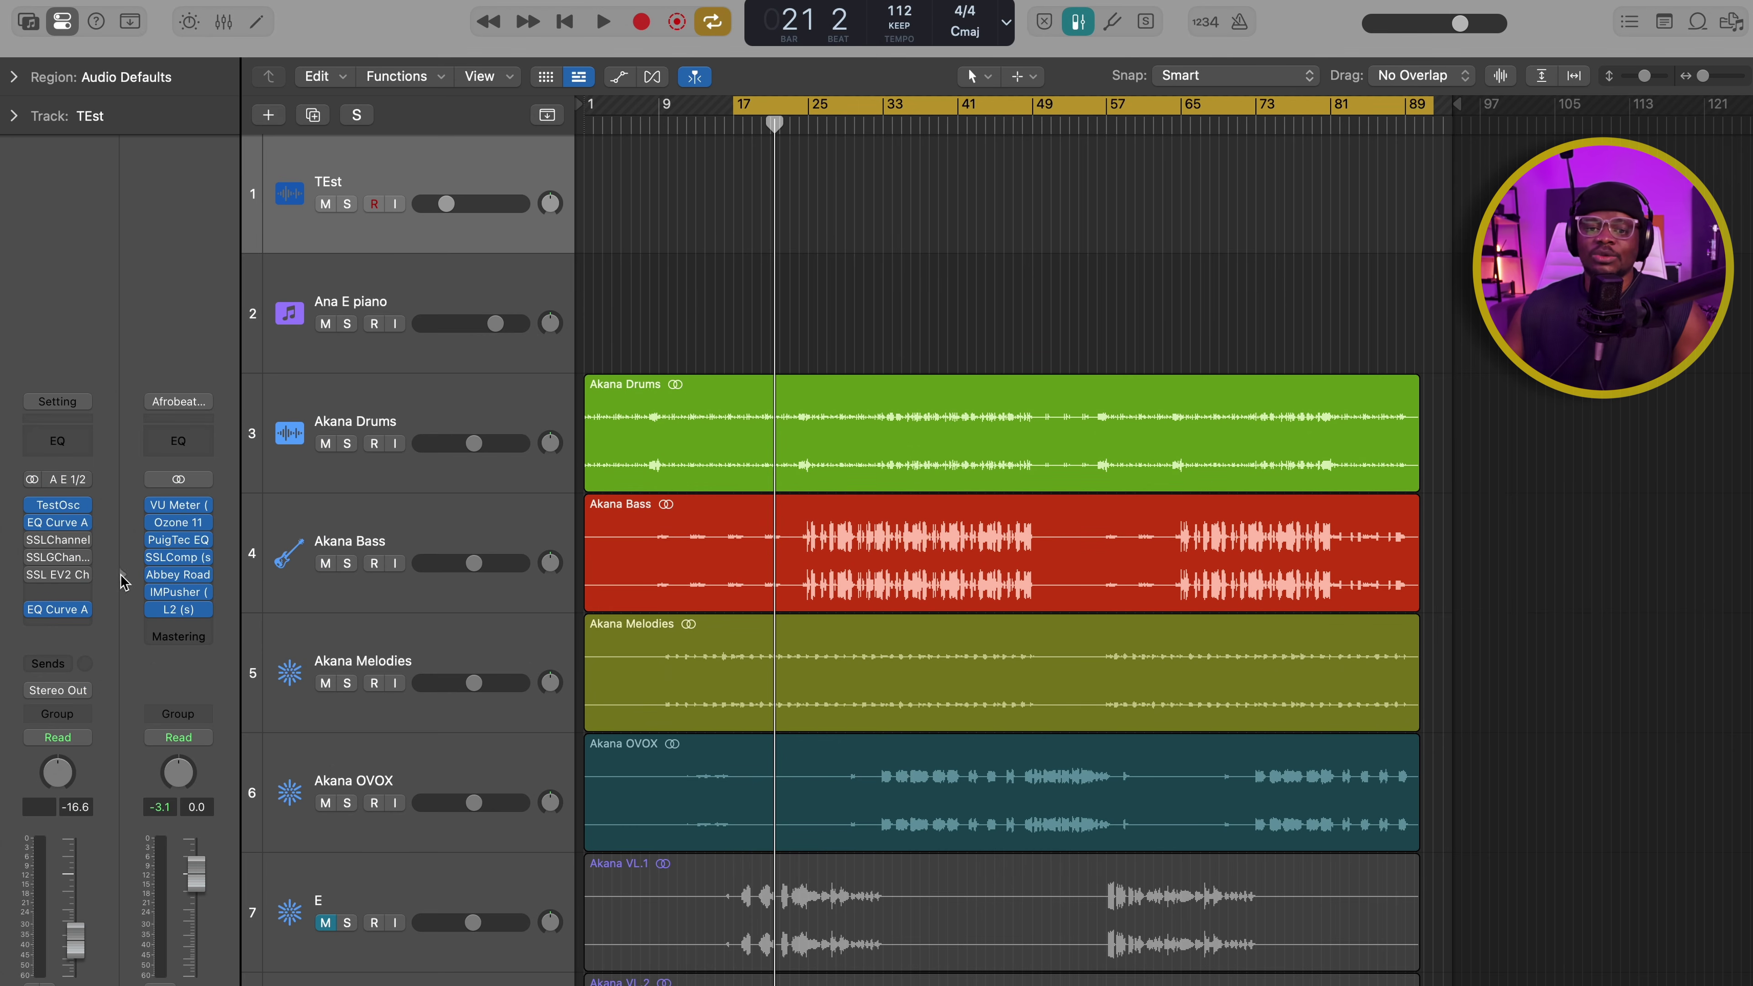
# Step: Open the SSL EV2 Channel on the TEst track and enable it alongside the EQ Curve Analyzer
pyautogui.click(59, 575)
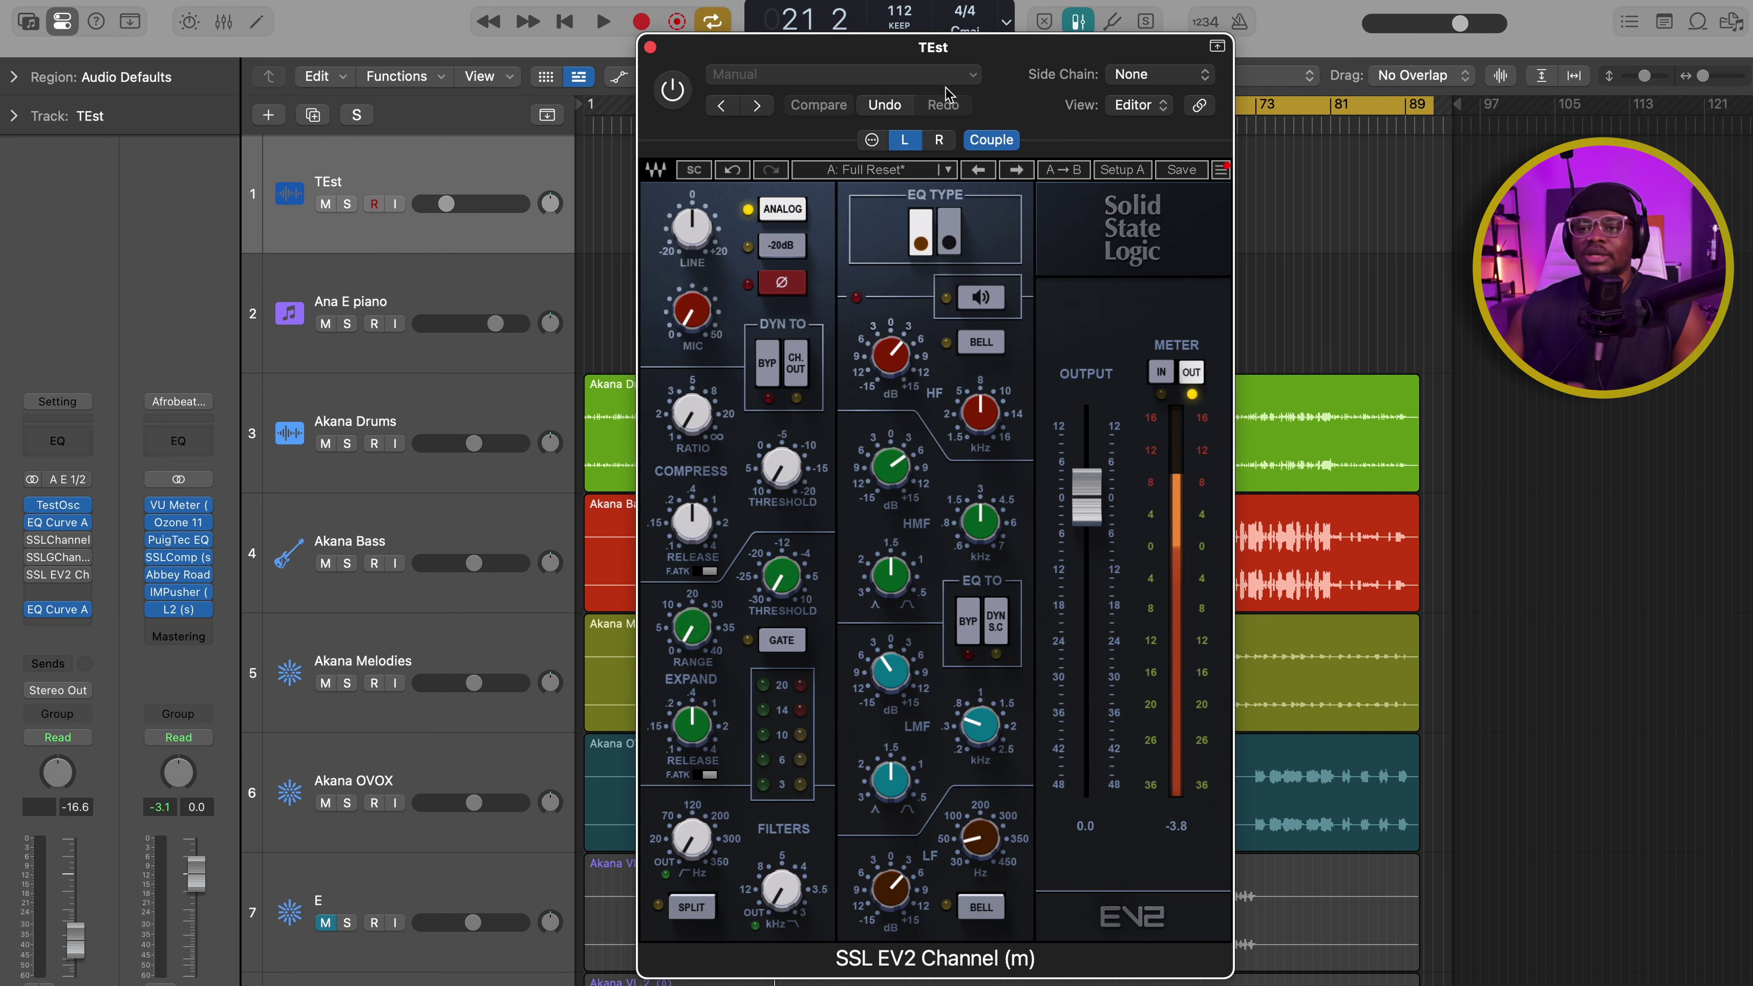
pyautogui.click(888, 88)
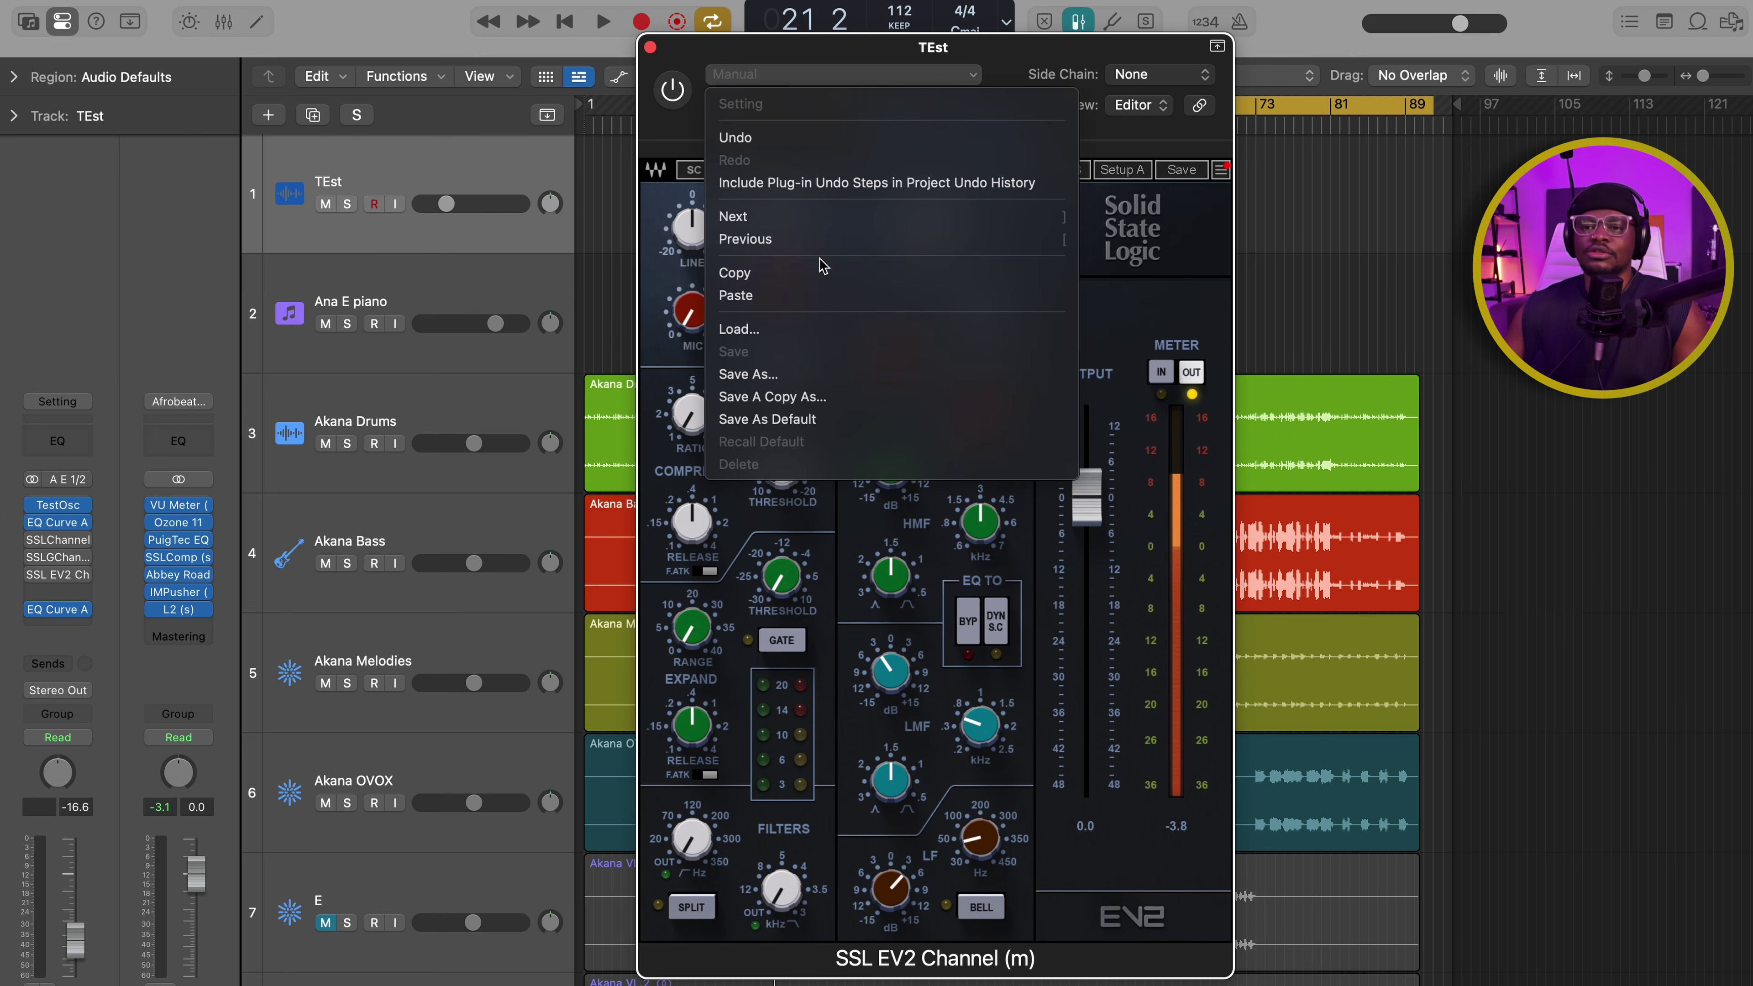
pyautogui.click(811, 289)
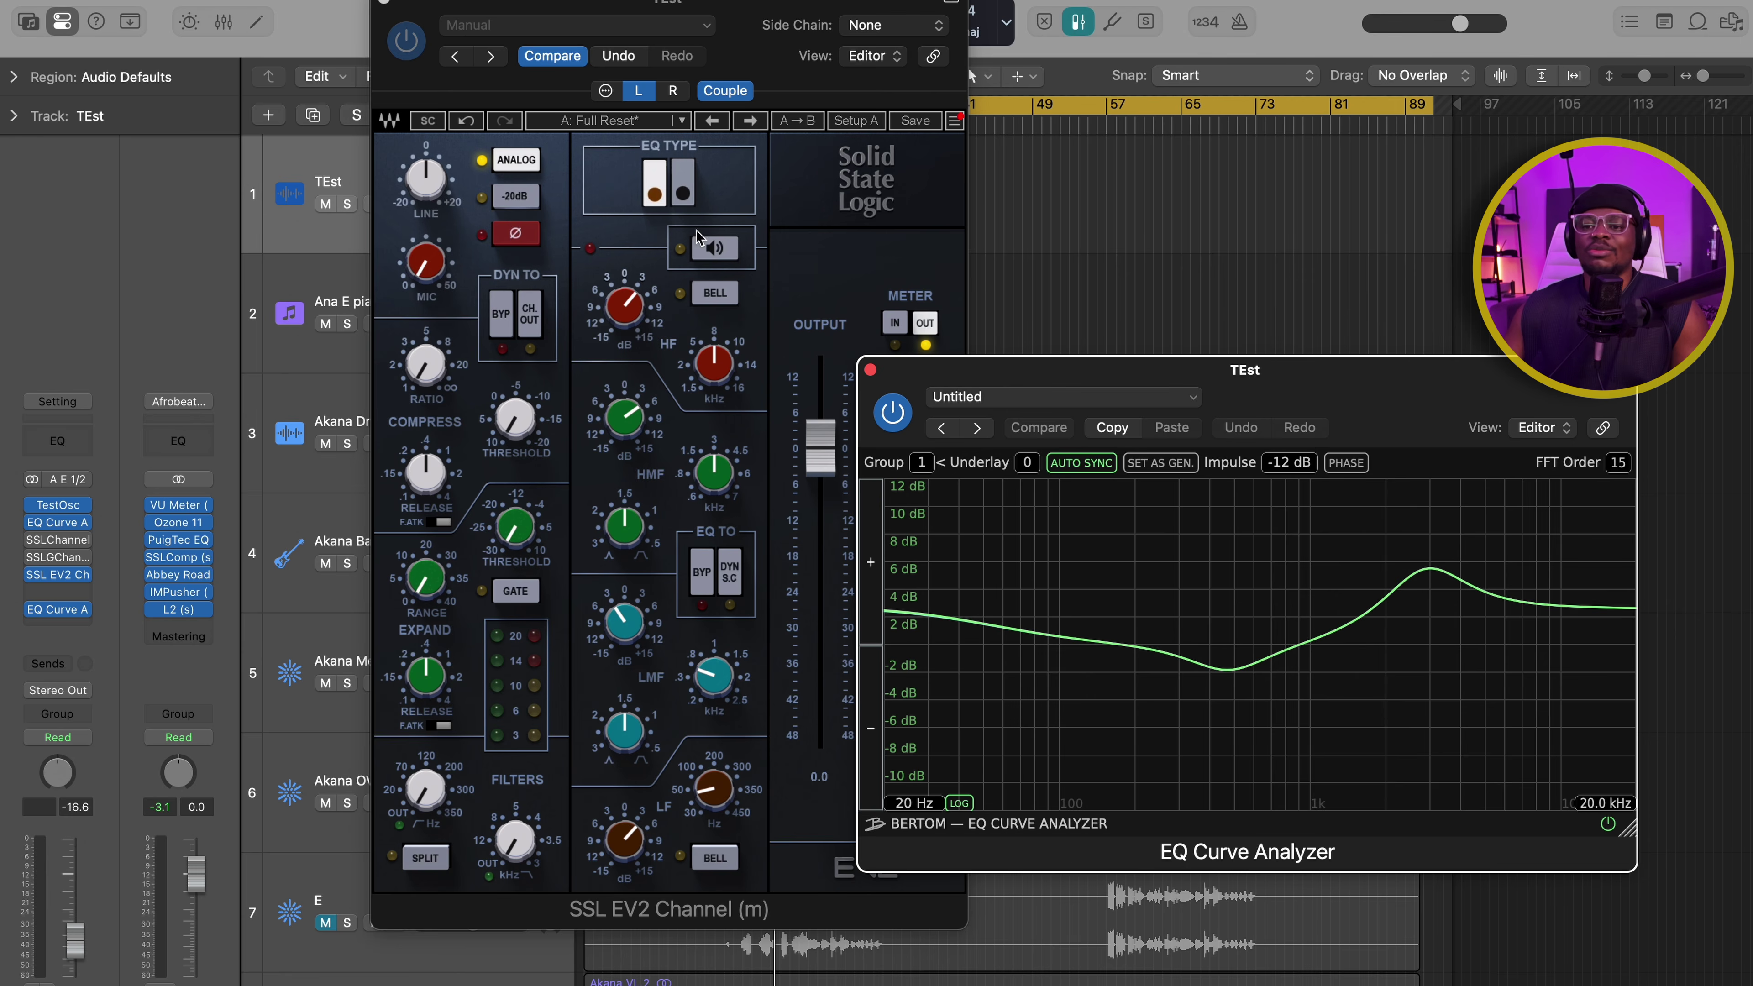
# Step: Alternate the test EV2's EQ Type between black and brown and compare the curves in the EQ Curve Analyzer
pyautogui.click(686, 194)
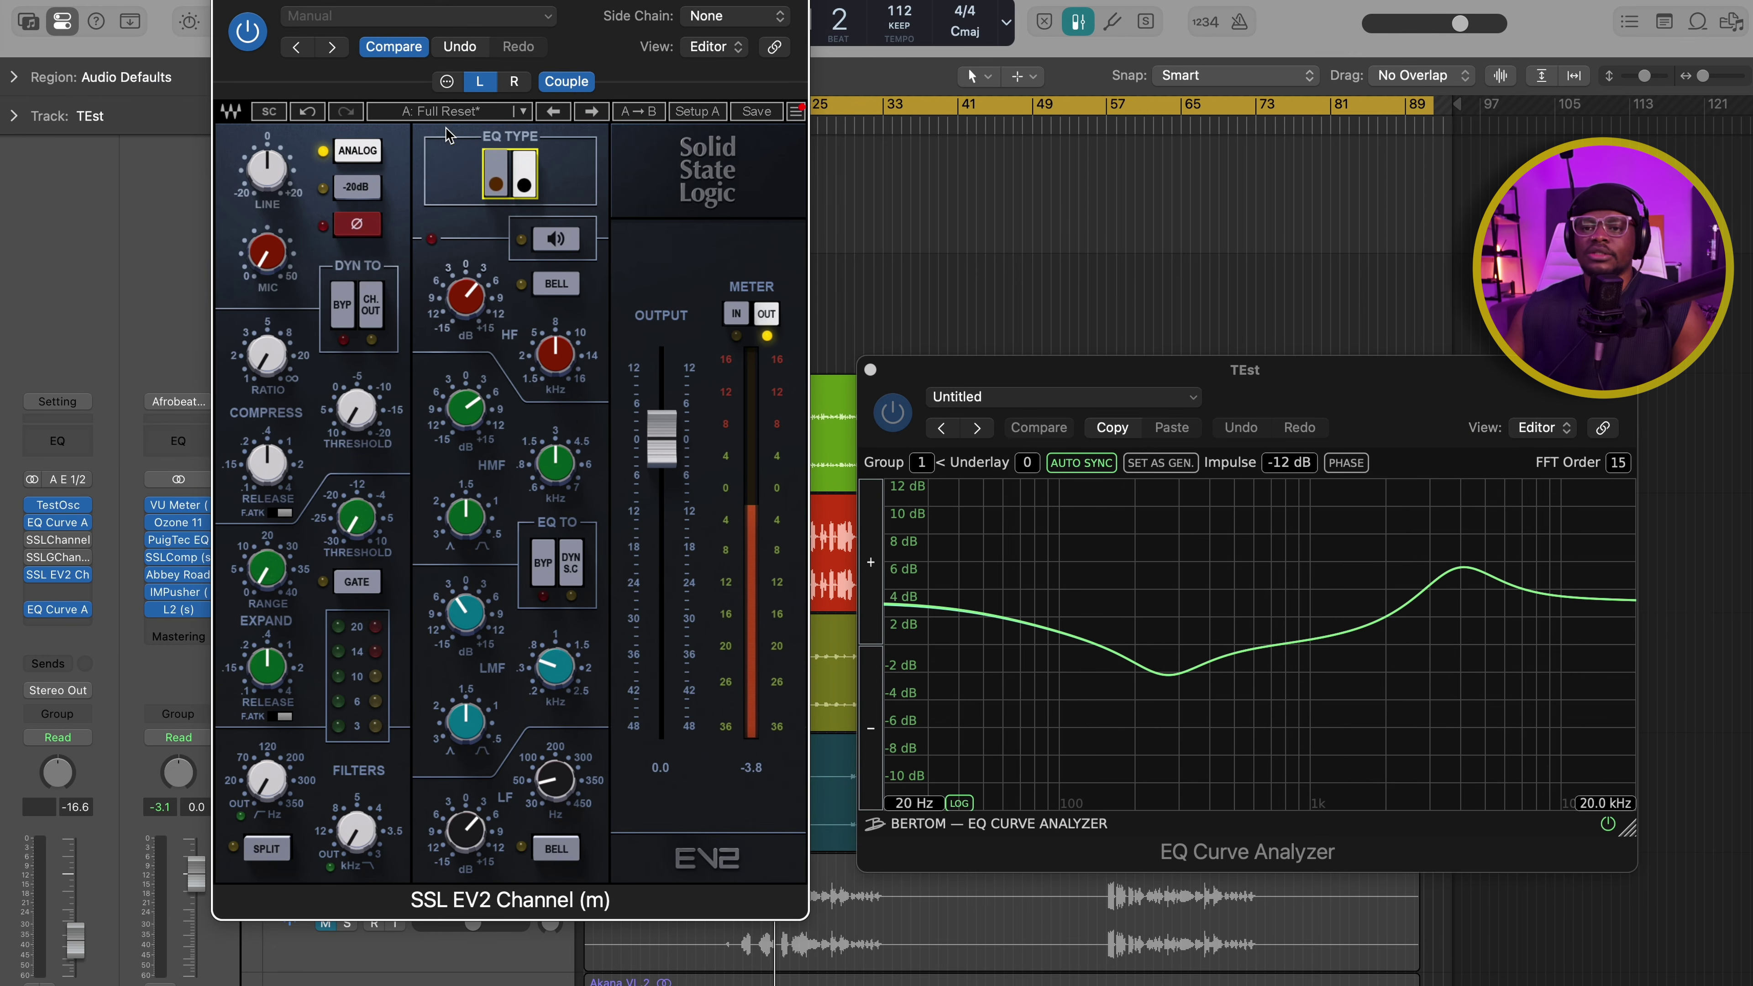
pyautogui.click(495, 183)
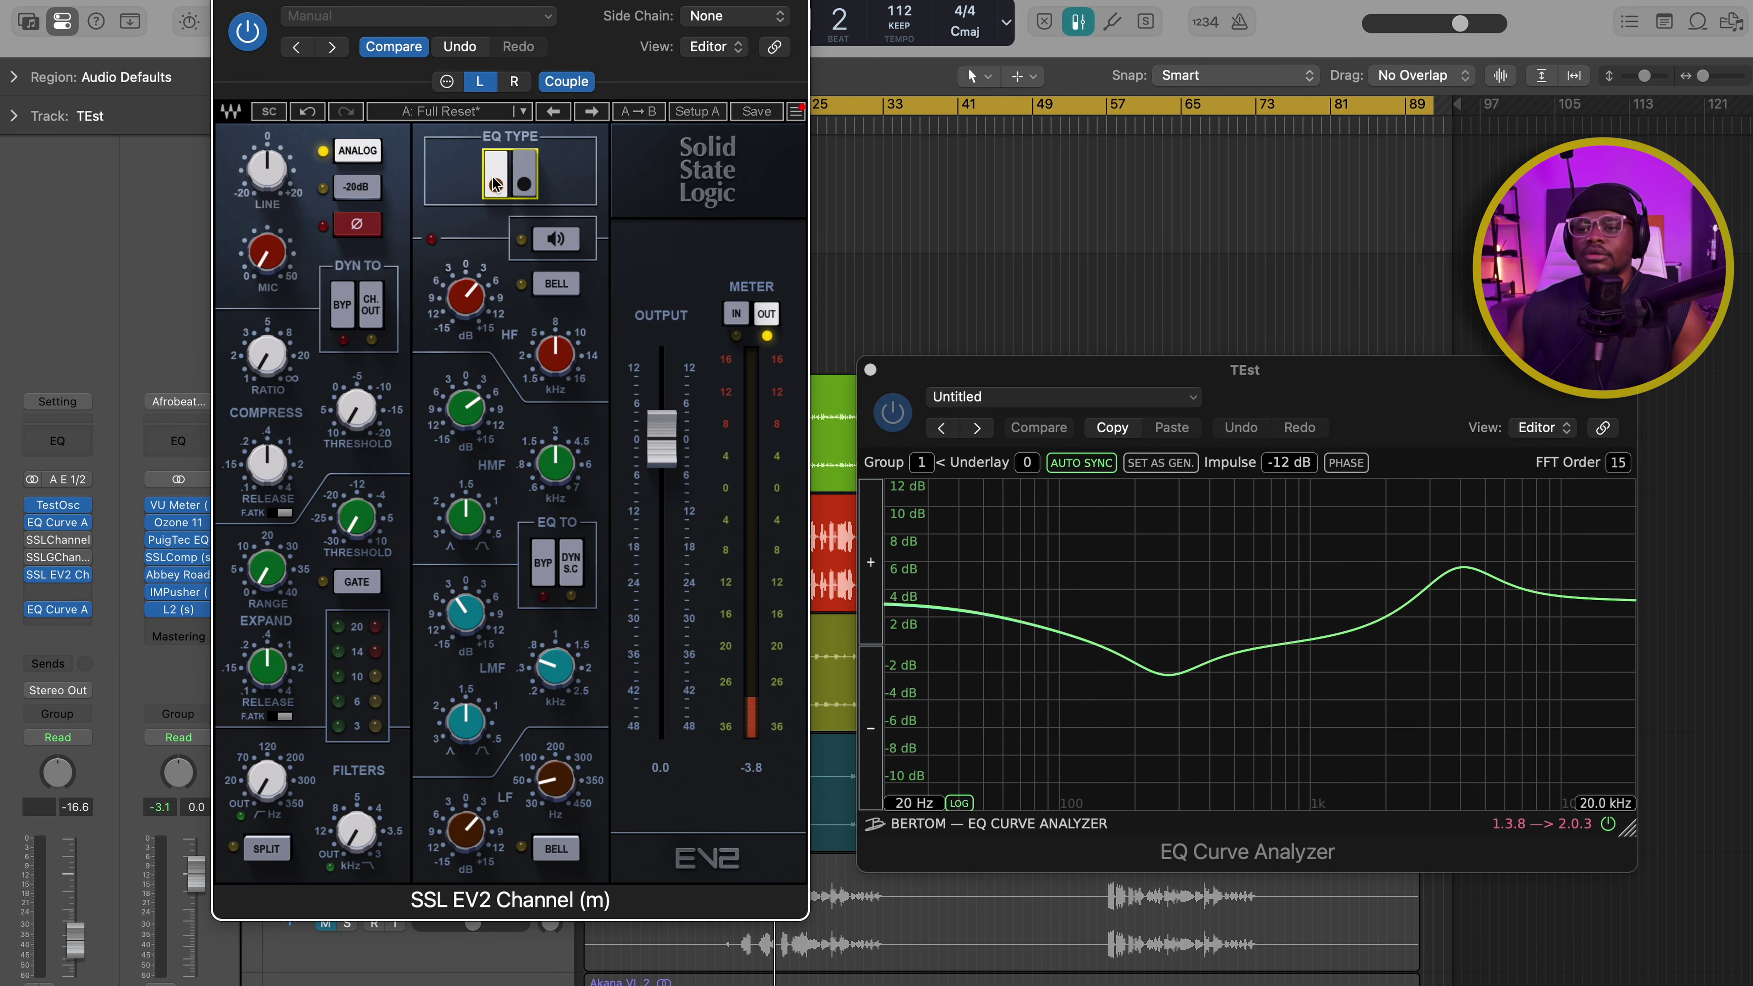
pyautogui.click(529, 185)
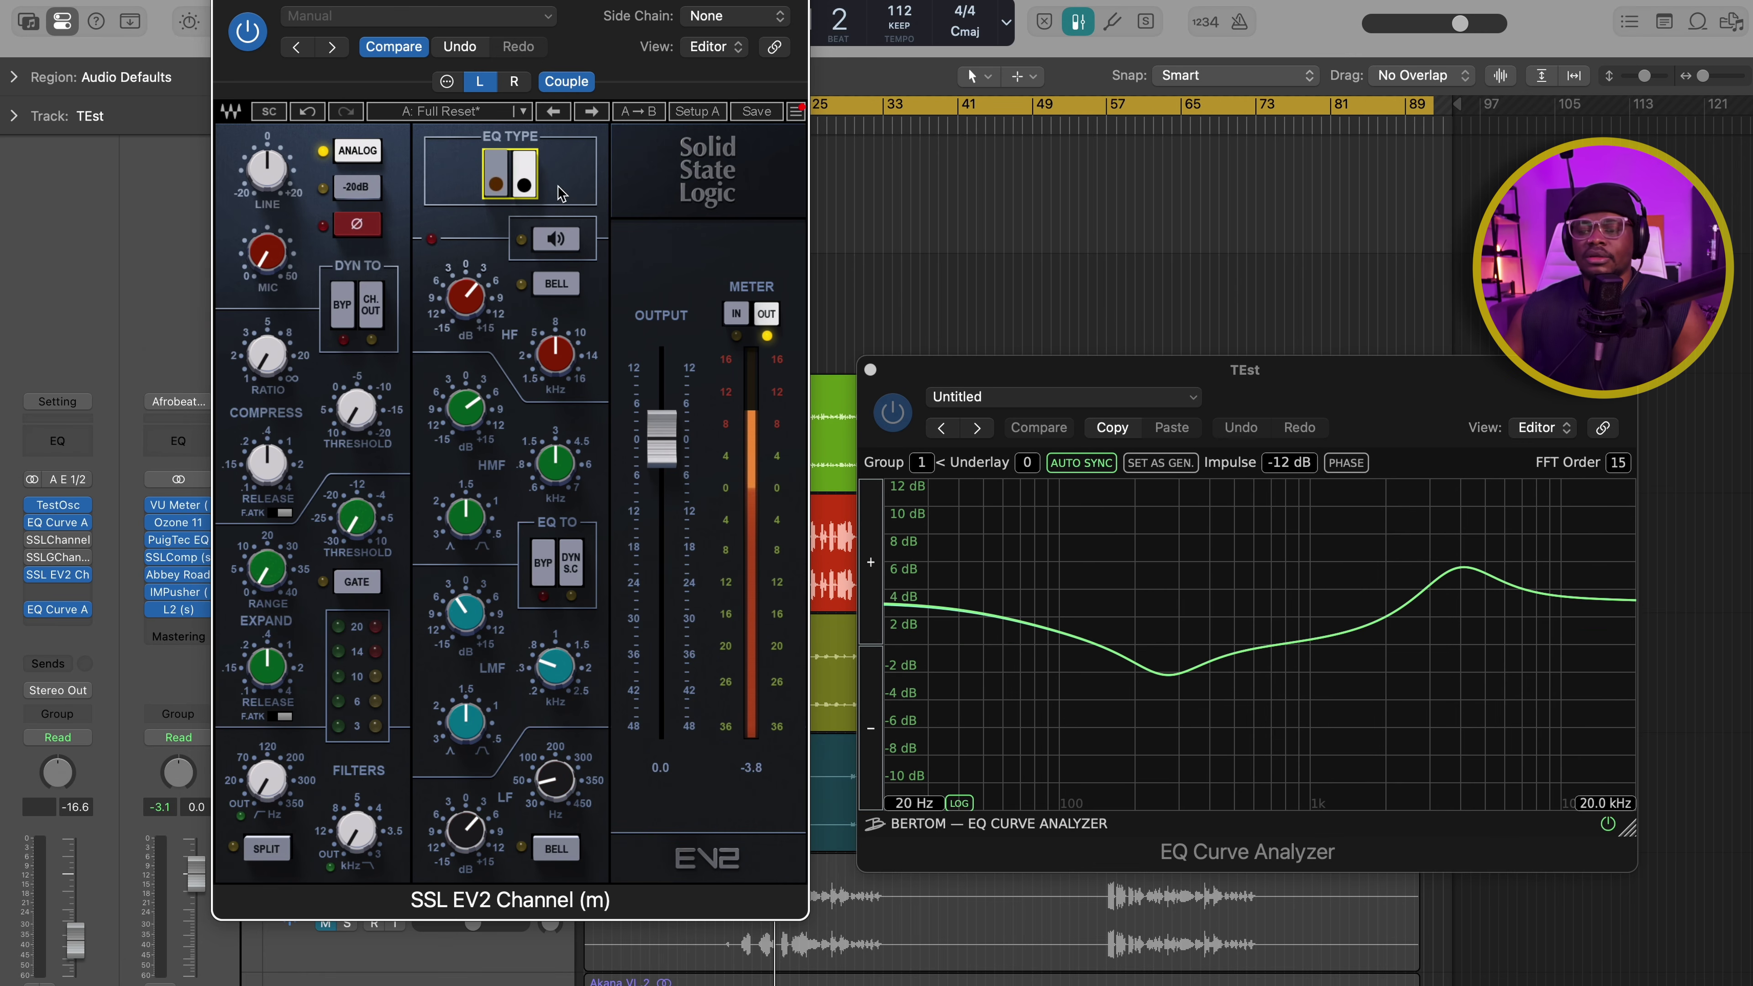
pyautogui.moveTo(1118, 374); pyautogui.dragTo(1095, 338)
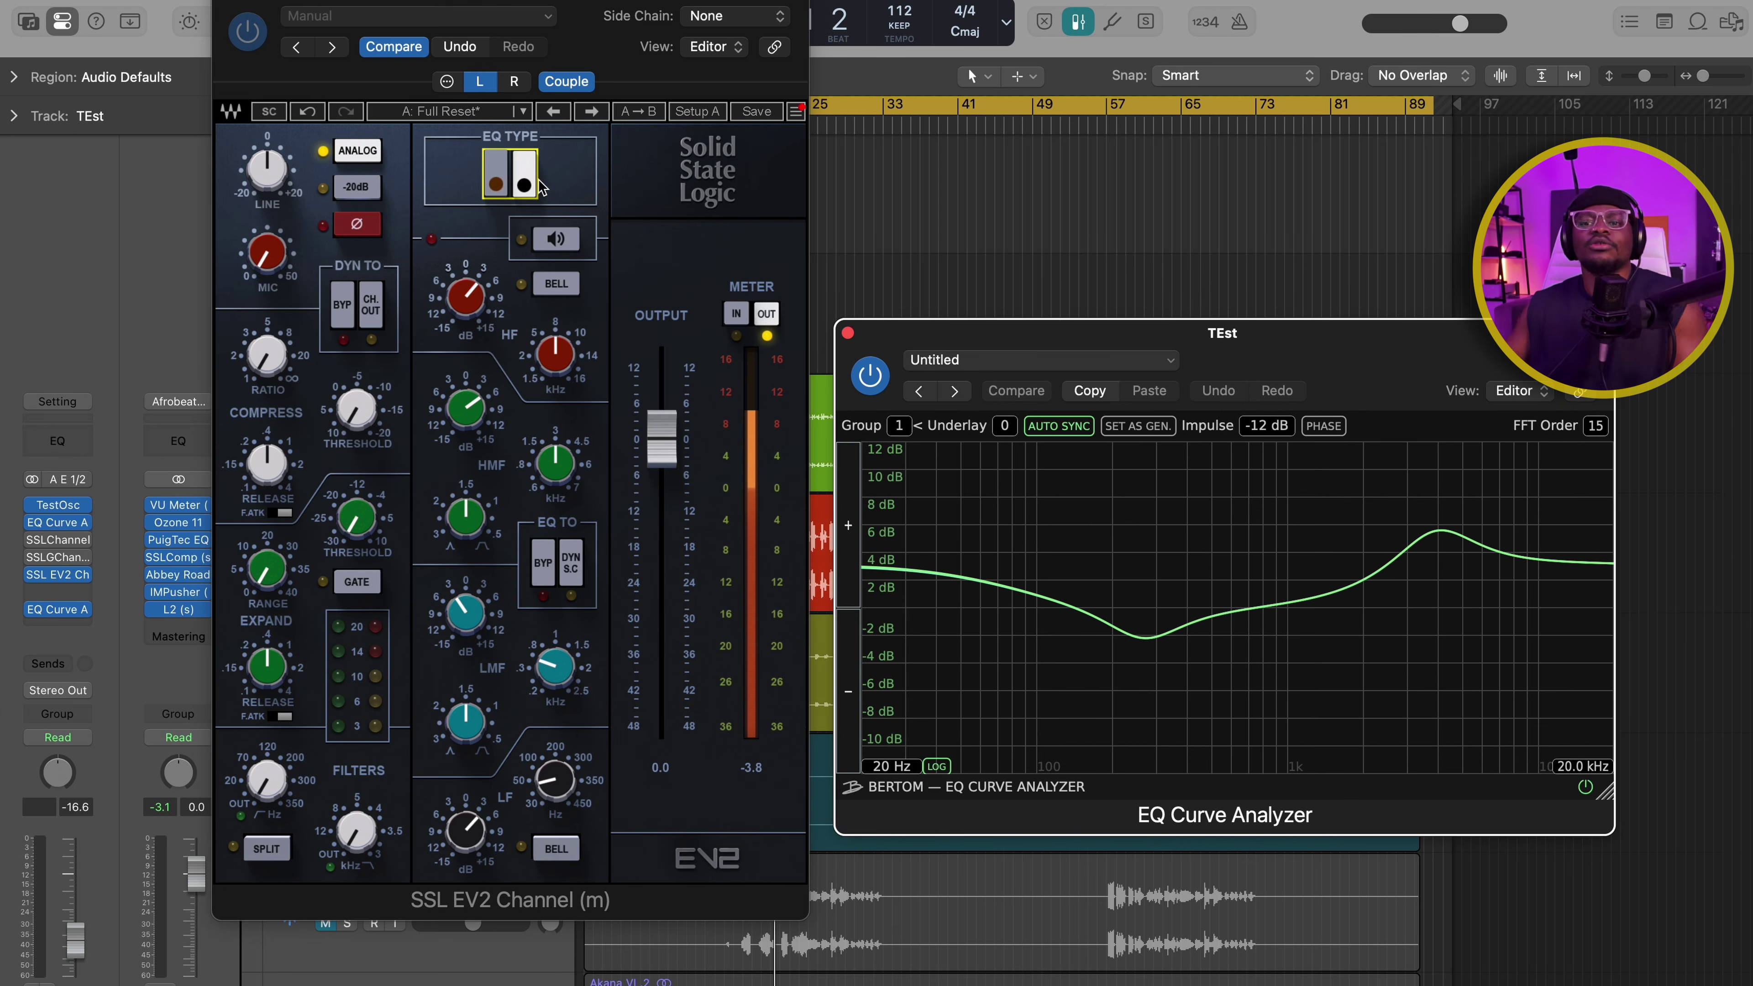
# Step: Close the EV2 and EQ Curve Analyzer windows, mute the Ev2 track and unmute the E track
pyautogui.press('super+w')
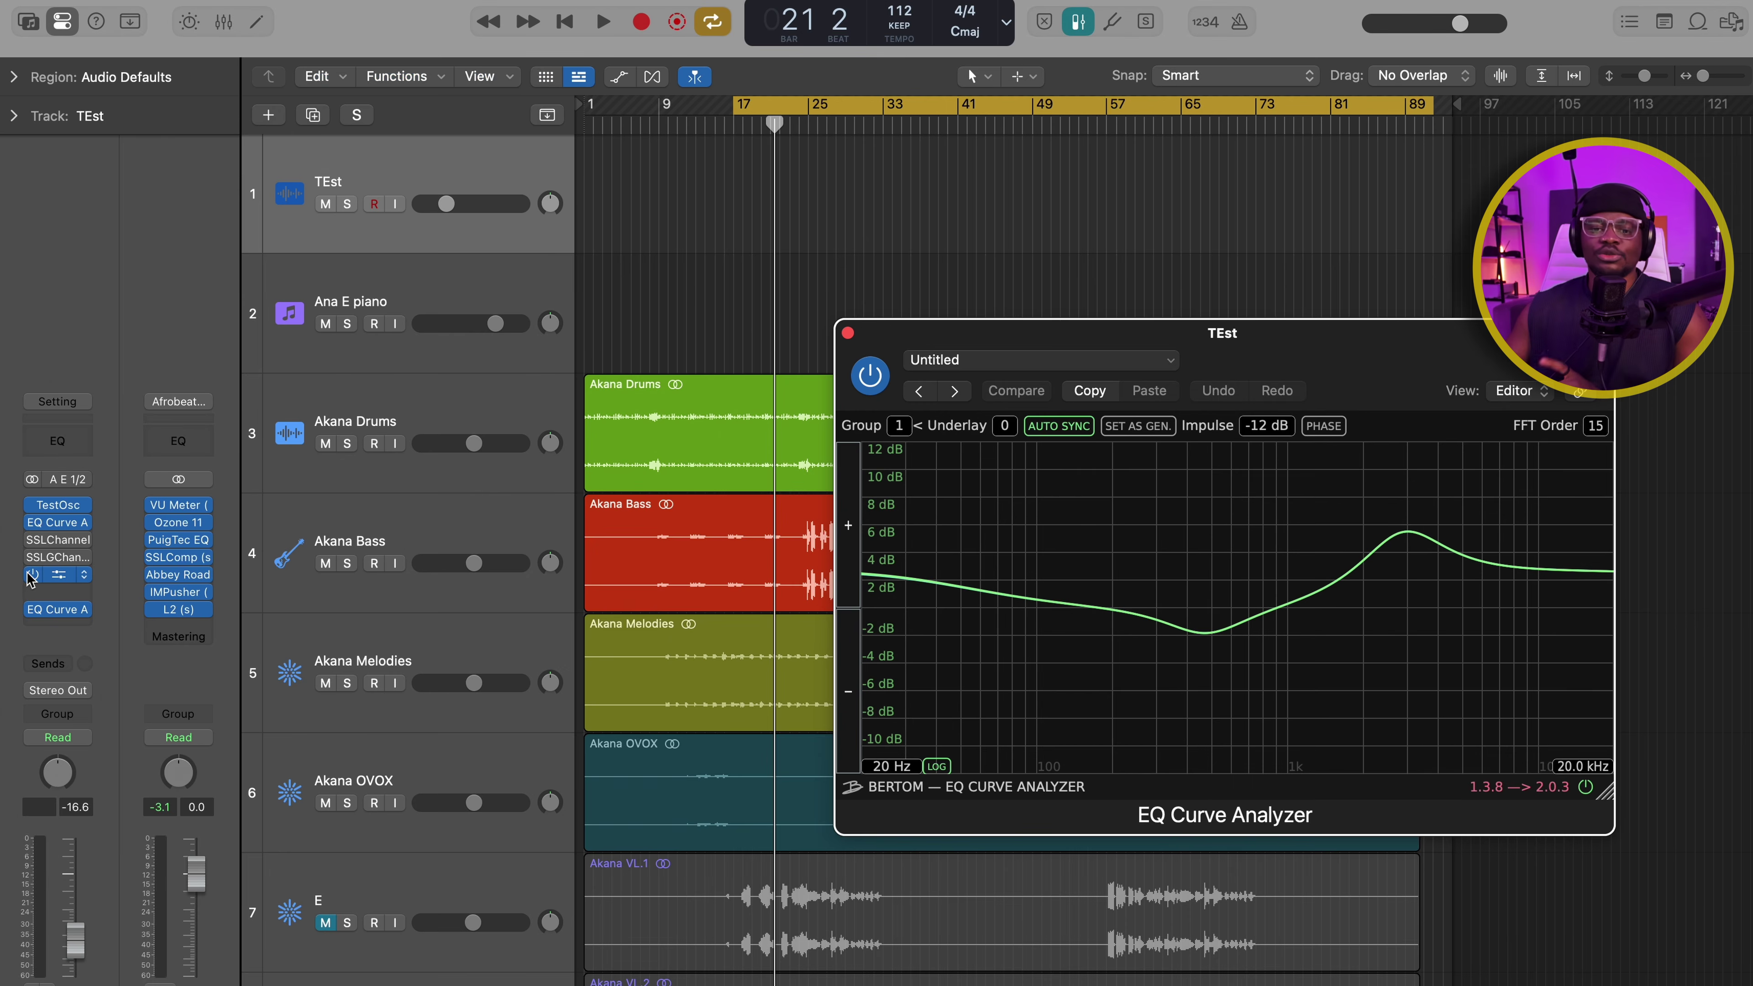
pyautogui.press('super+w')
pyautogui.scroll(-5, 841, 700)
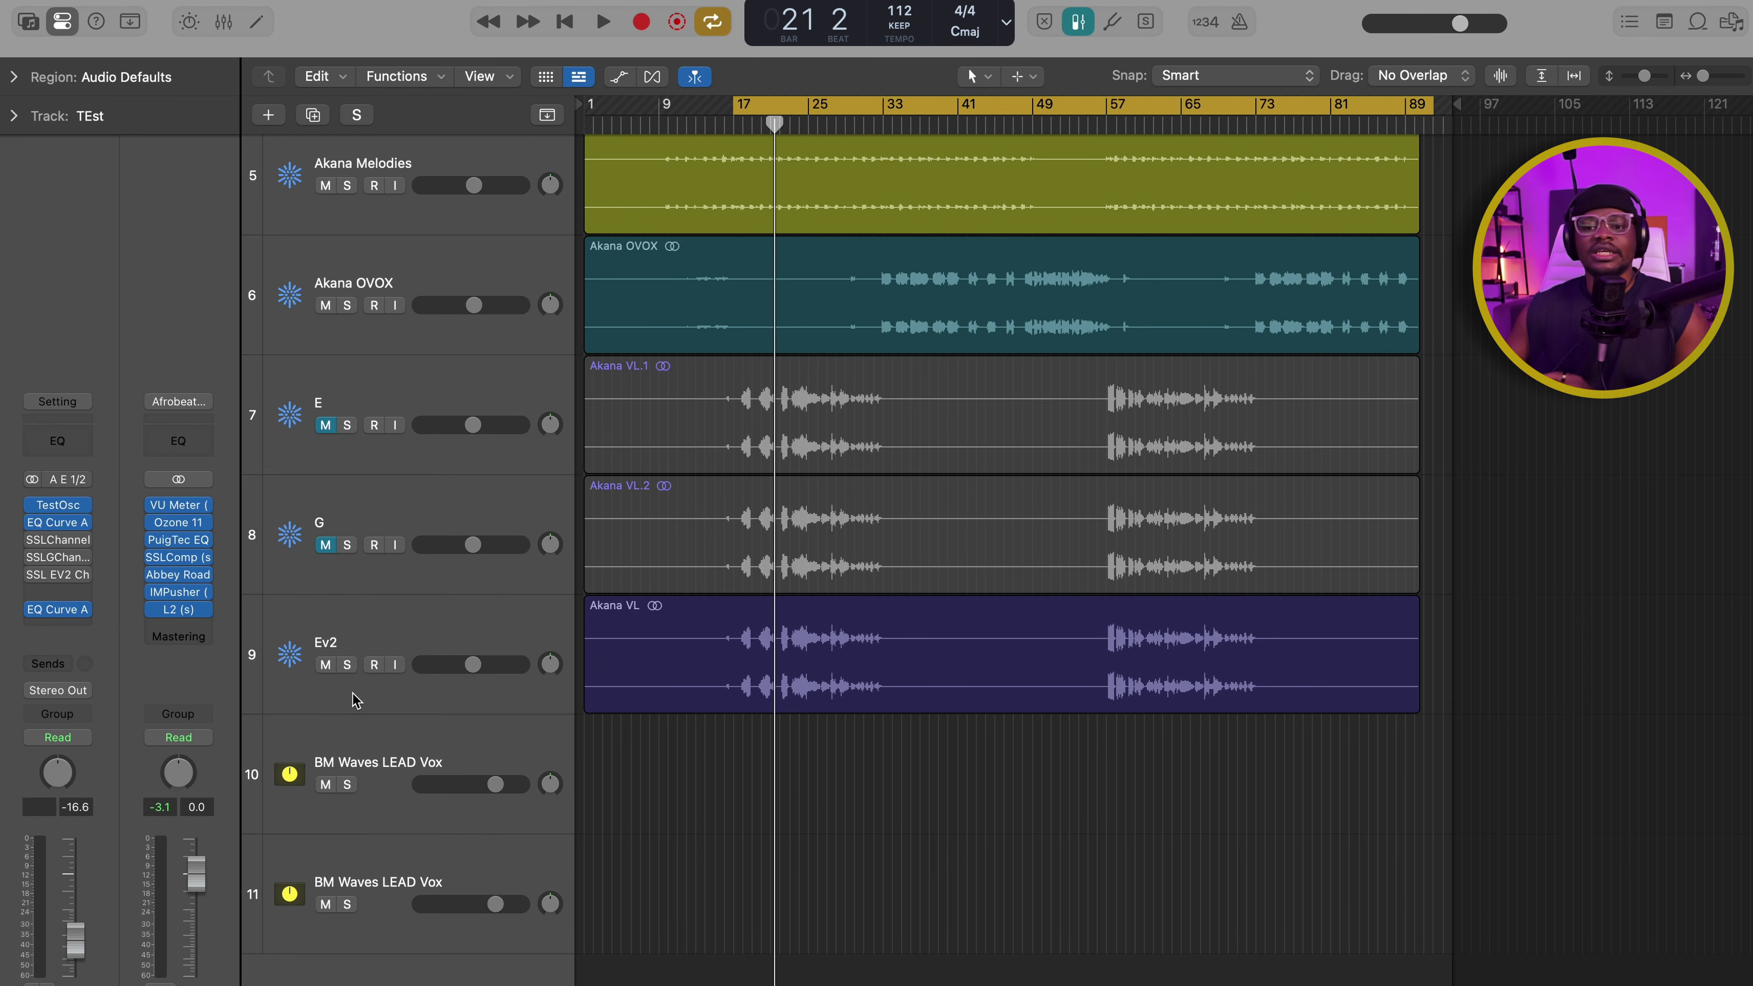
pyautogui.click(326, 665)
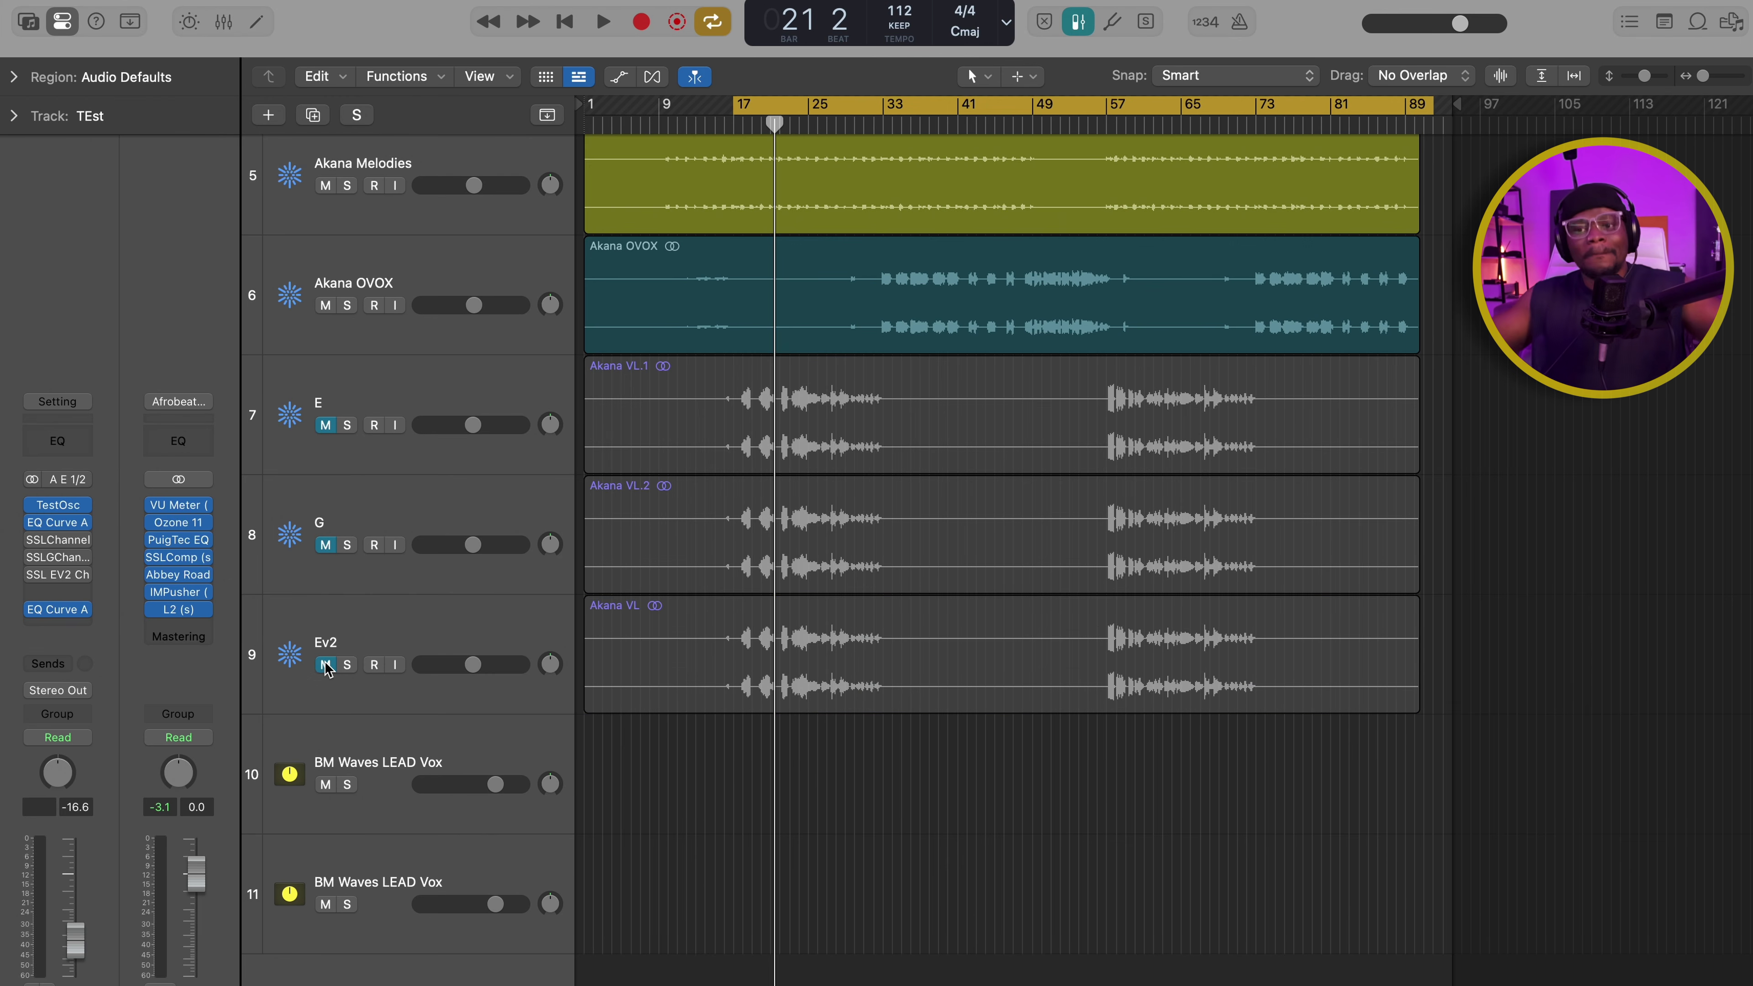
pyautogui.click(326, 424)
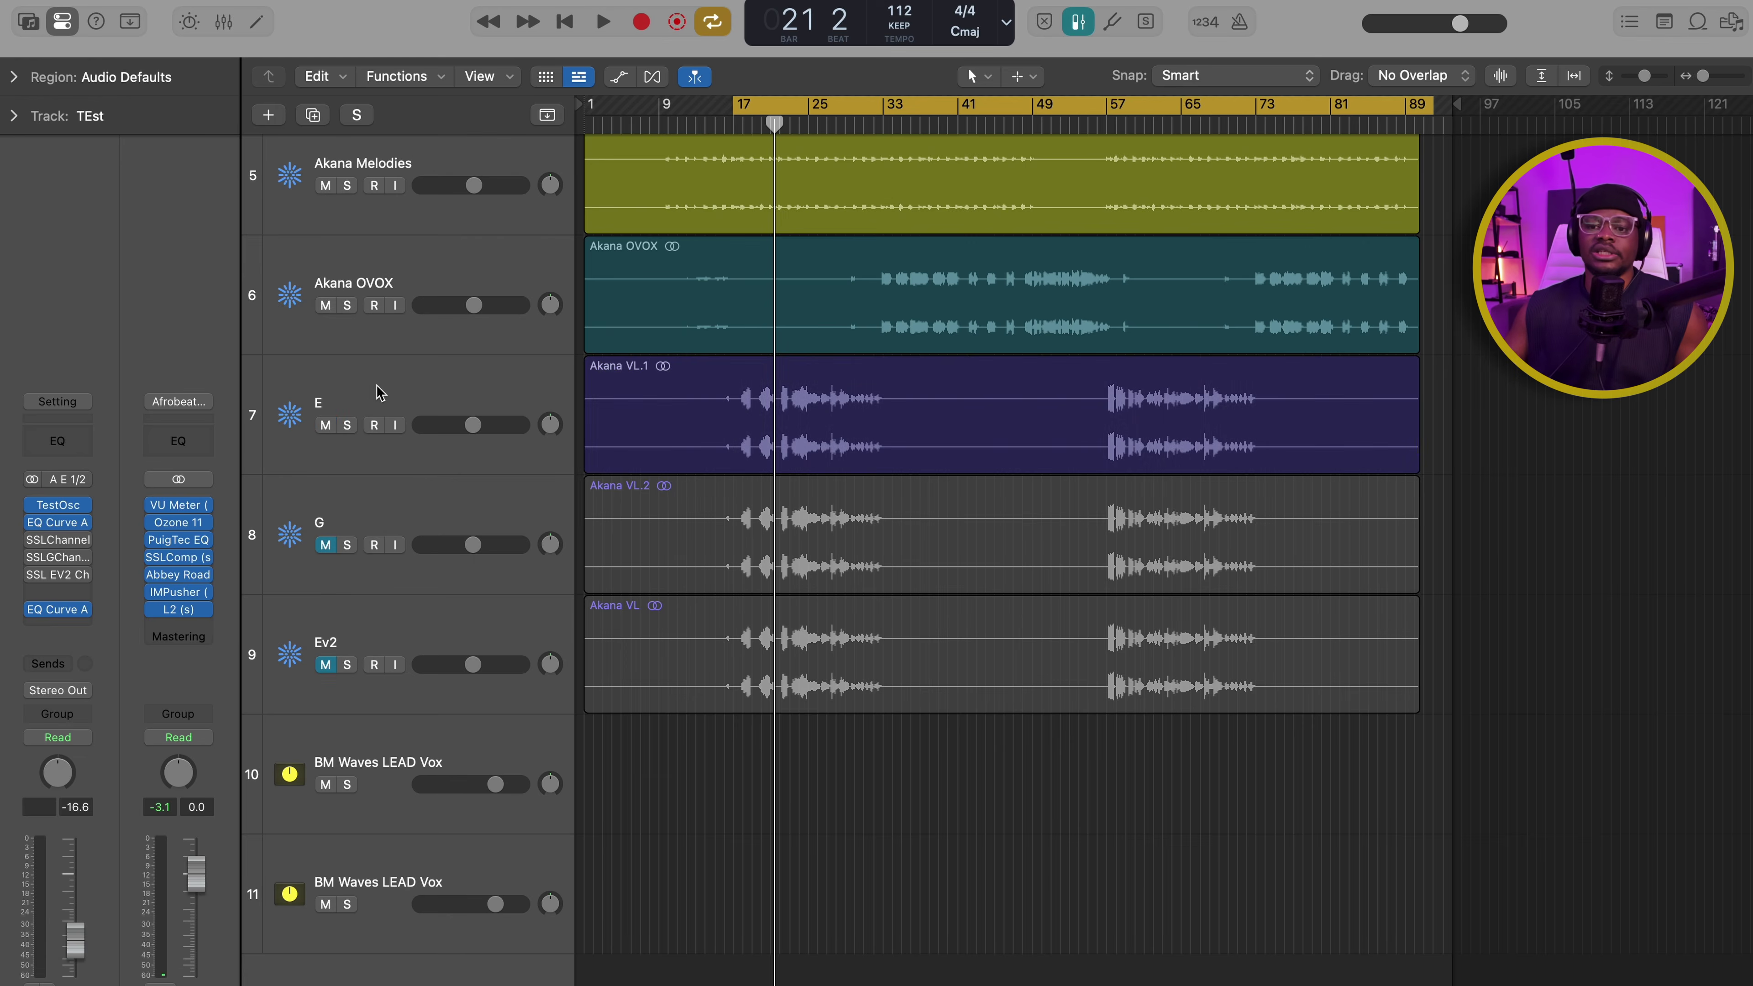
# Step: Select the E track and audition its vocal with the SSL E-Channel shown
pyautogui.click(384, 387)
pyautogui.press('space')
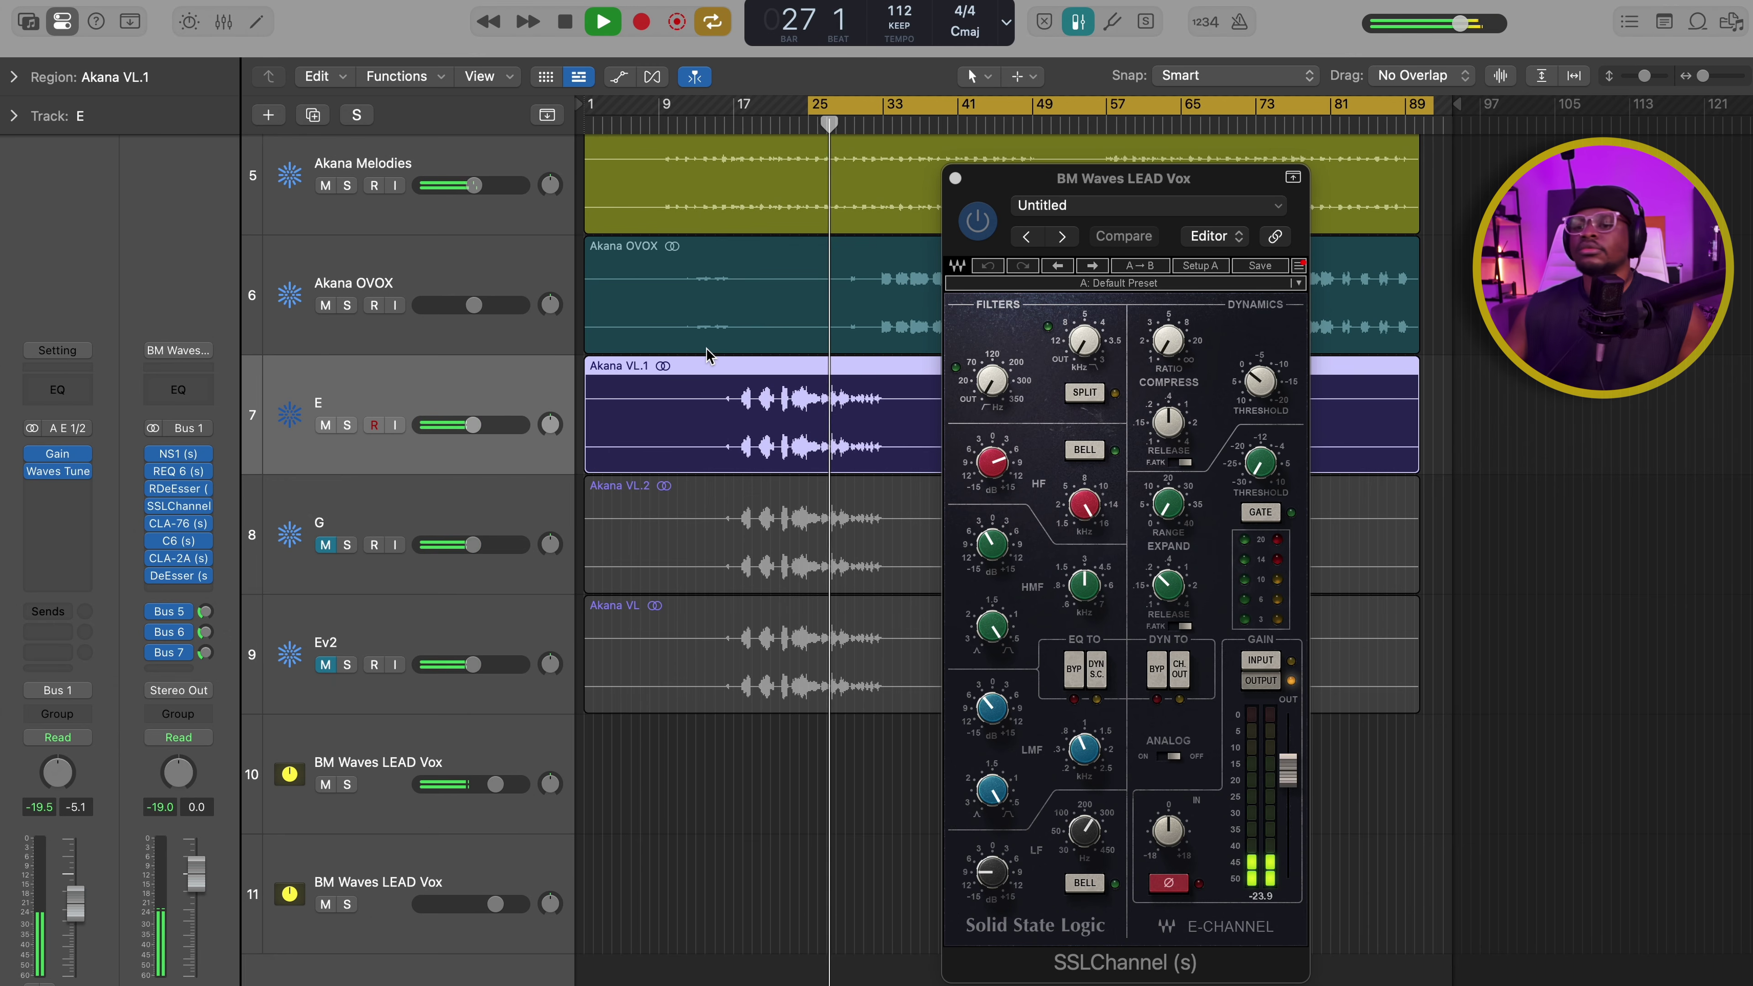
pyautogui.moveTo(1166, 183); pyautogui.dragTo(1164, 163)
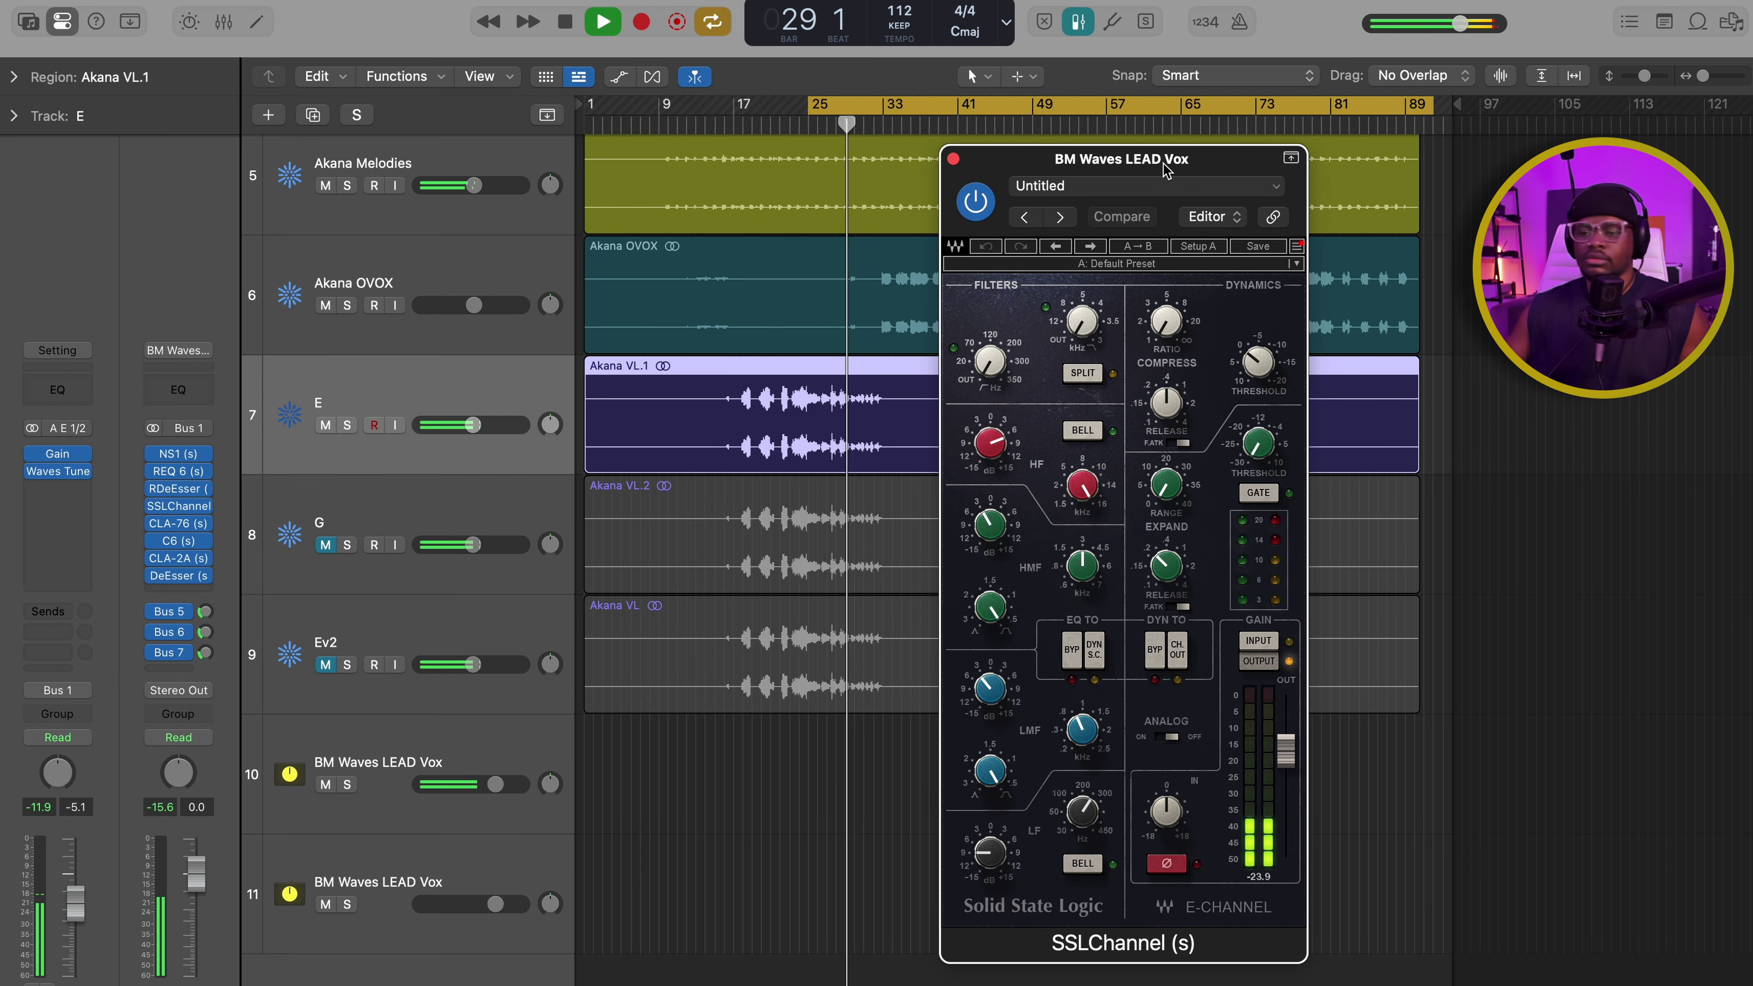
pyautogui.press('space')
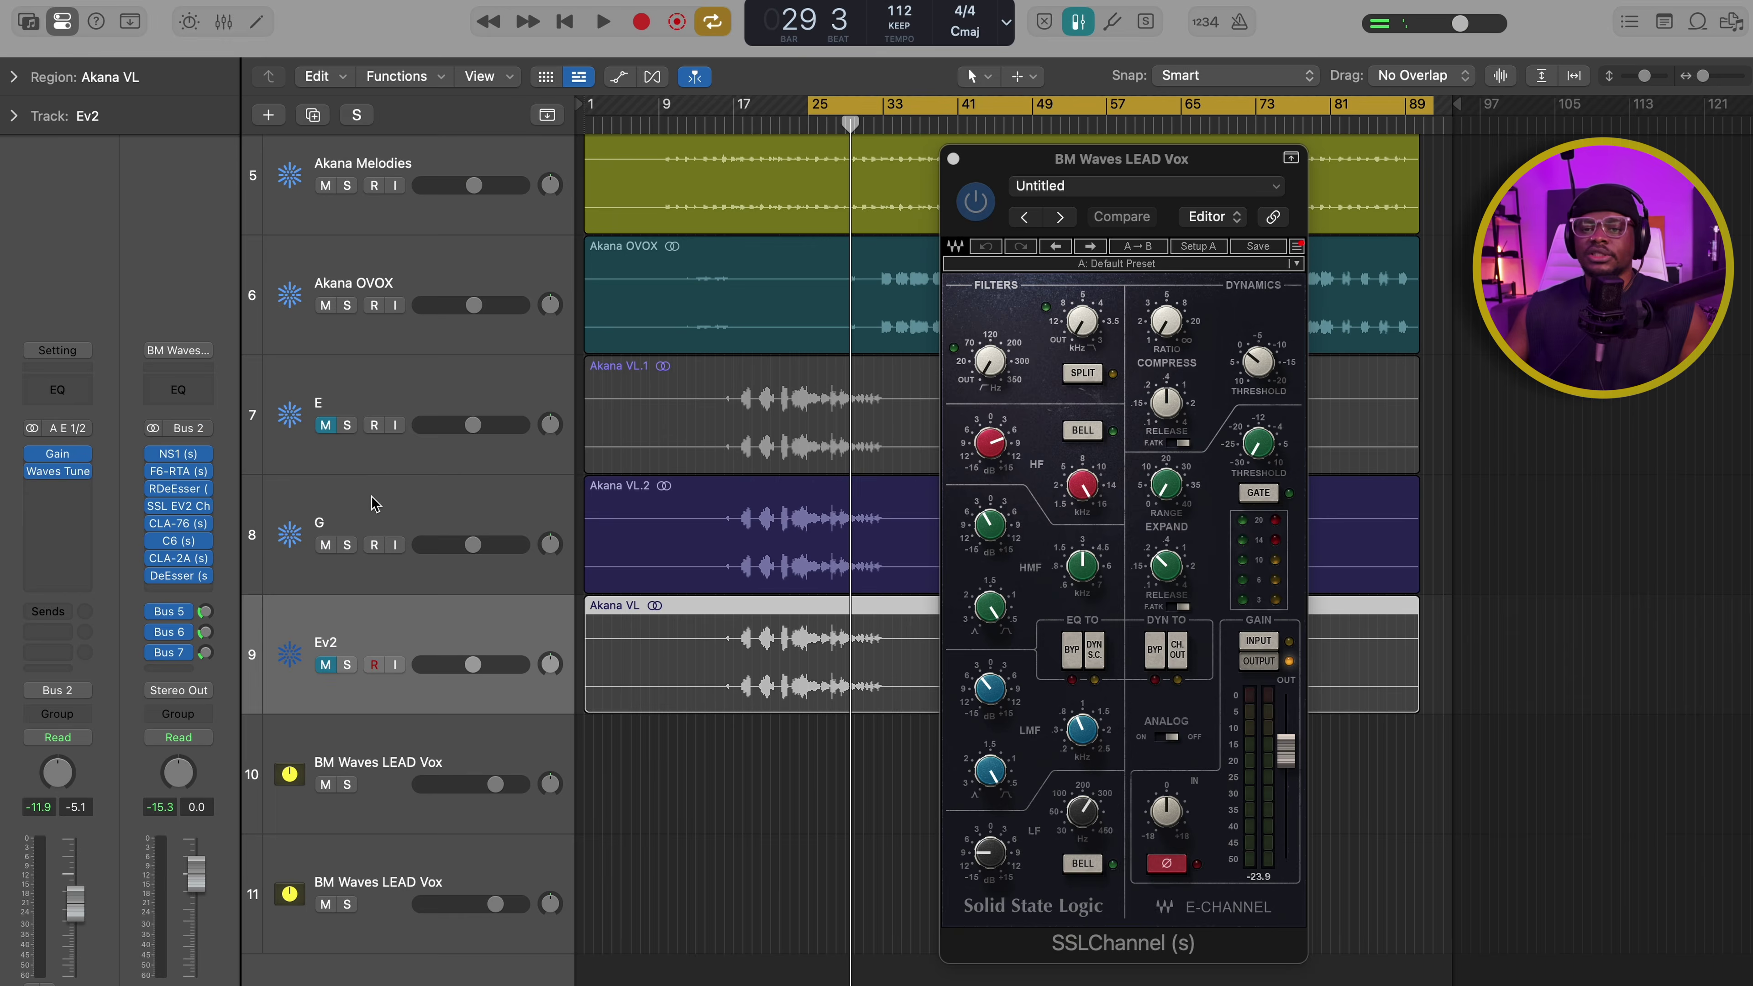
# Step: Select the G track, bring up the SSL G-Channel on its lead vocal bus and audition the vocal
pyautogui.click(372, 506)
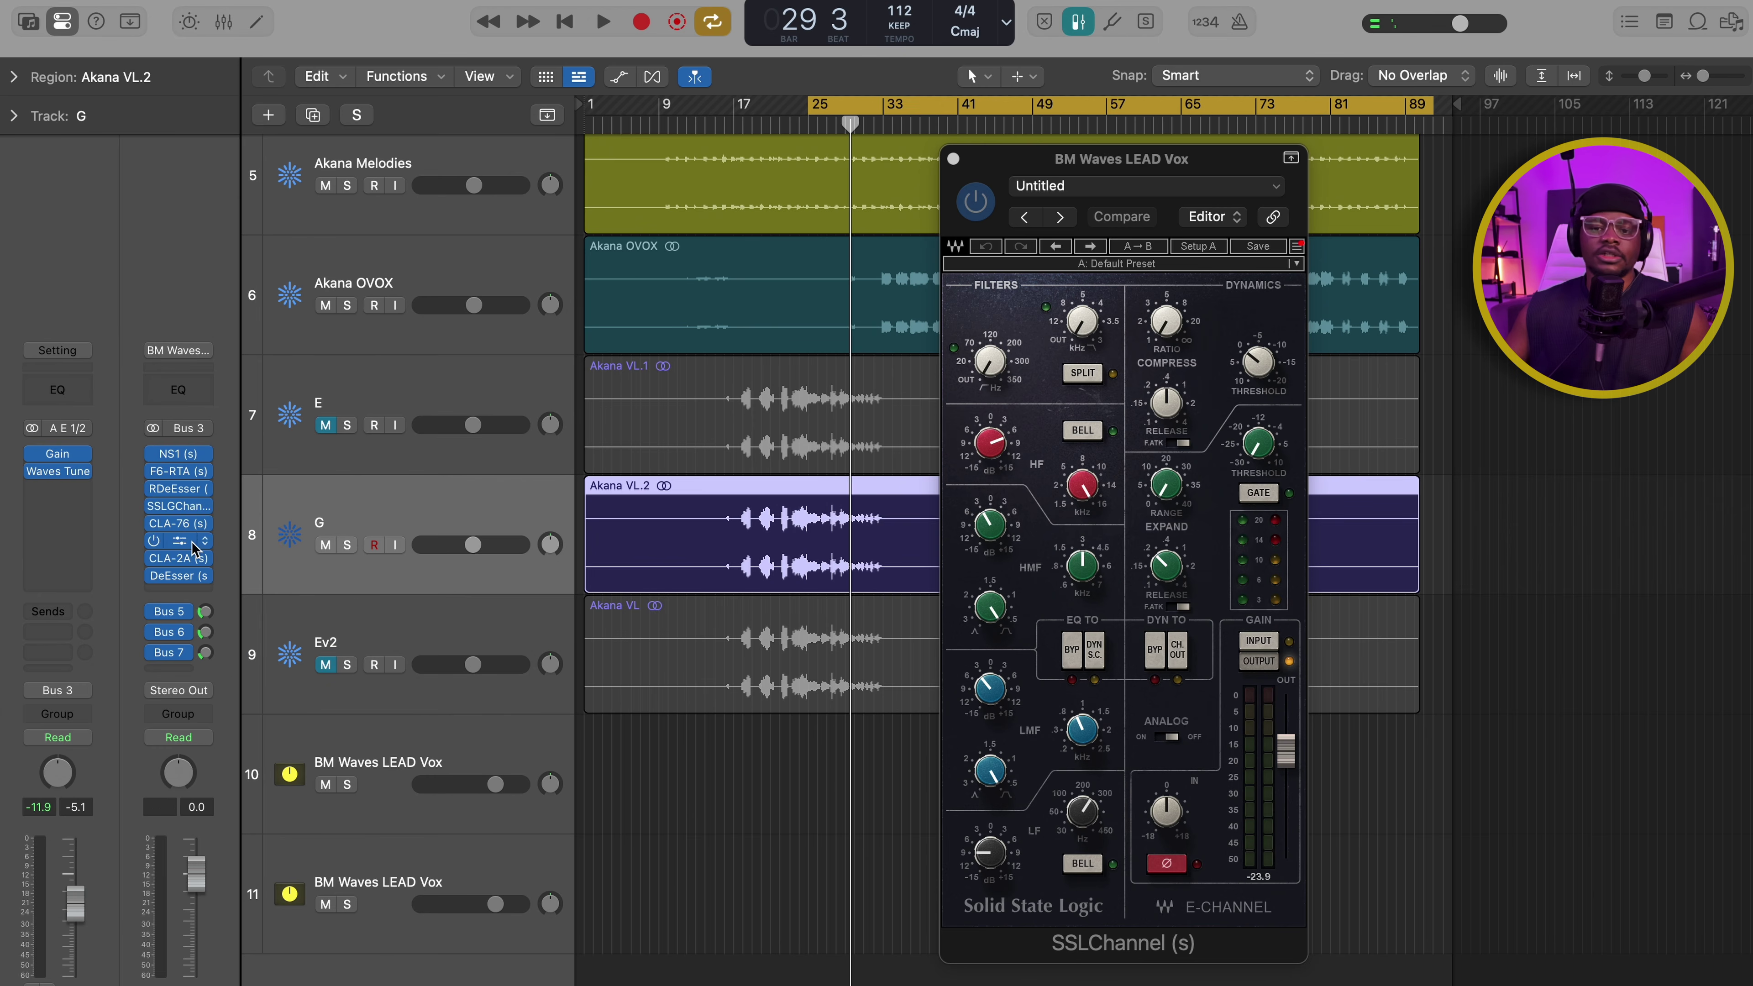
pyautogui.click(181, 508)
pyautogui.moveTo(1242, 183); pyautogui.dragTo(1045, 155)
pyautogui.press('space')
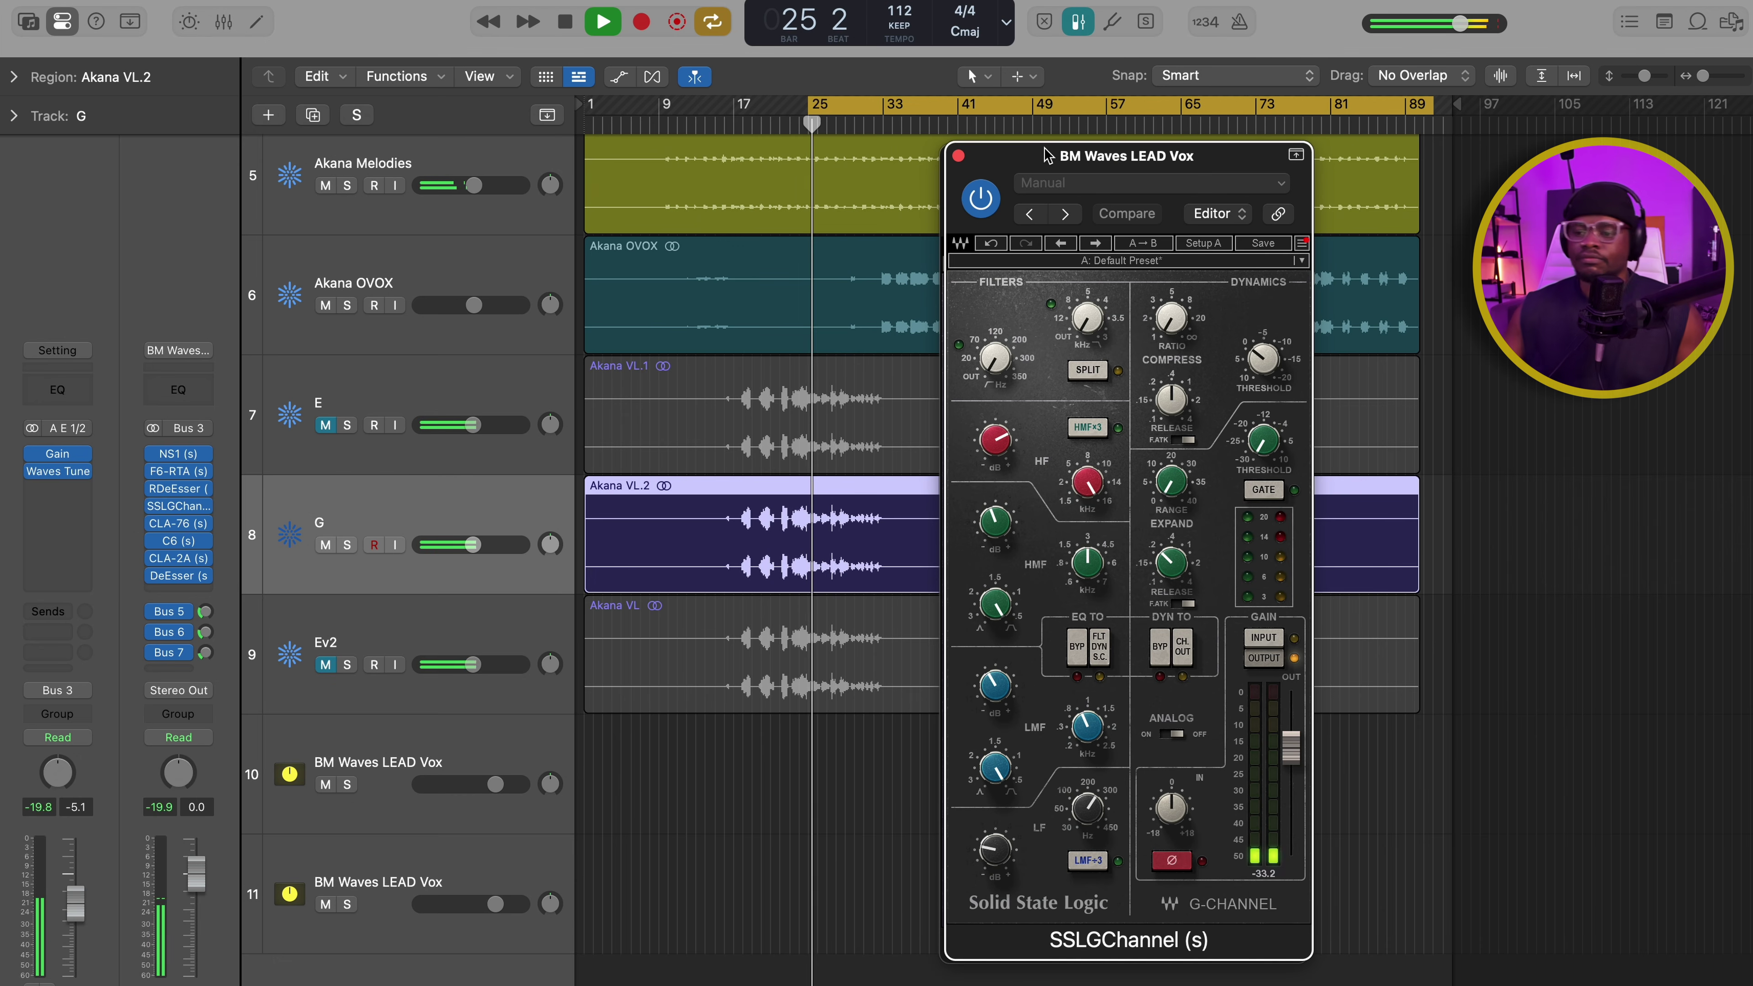
pyautogui.moveTo(1045, 155)
pyautogui.mouseDown()
pyautogui.moveTo(1037, 130)
pyautogui.moveTo(1037, 153)
pyautogui.mouseUp()
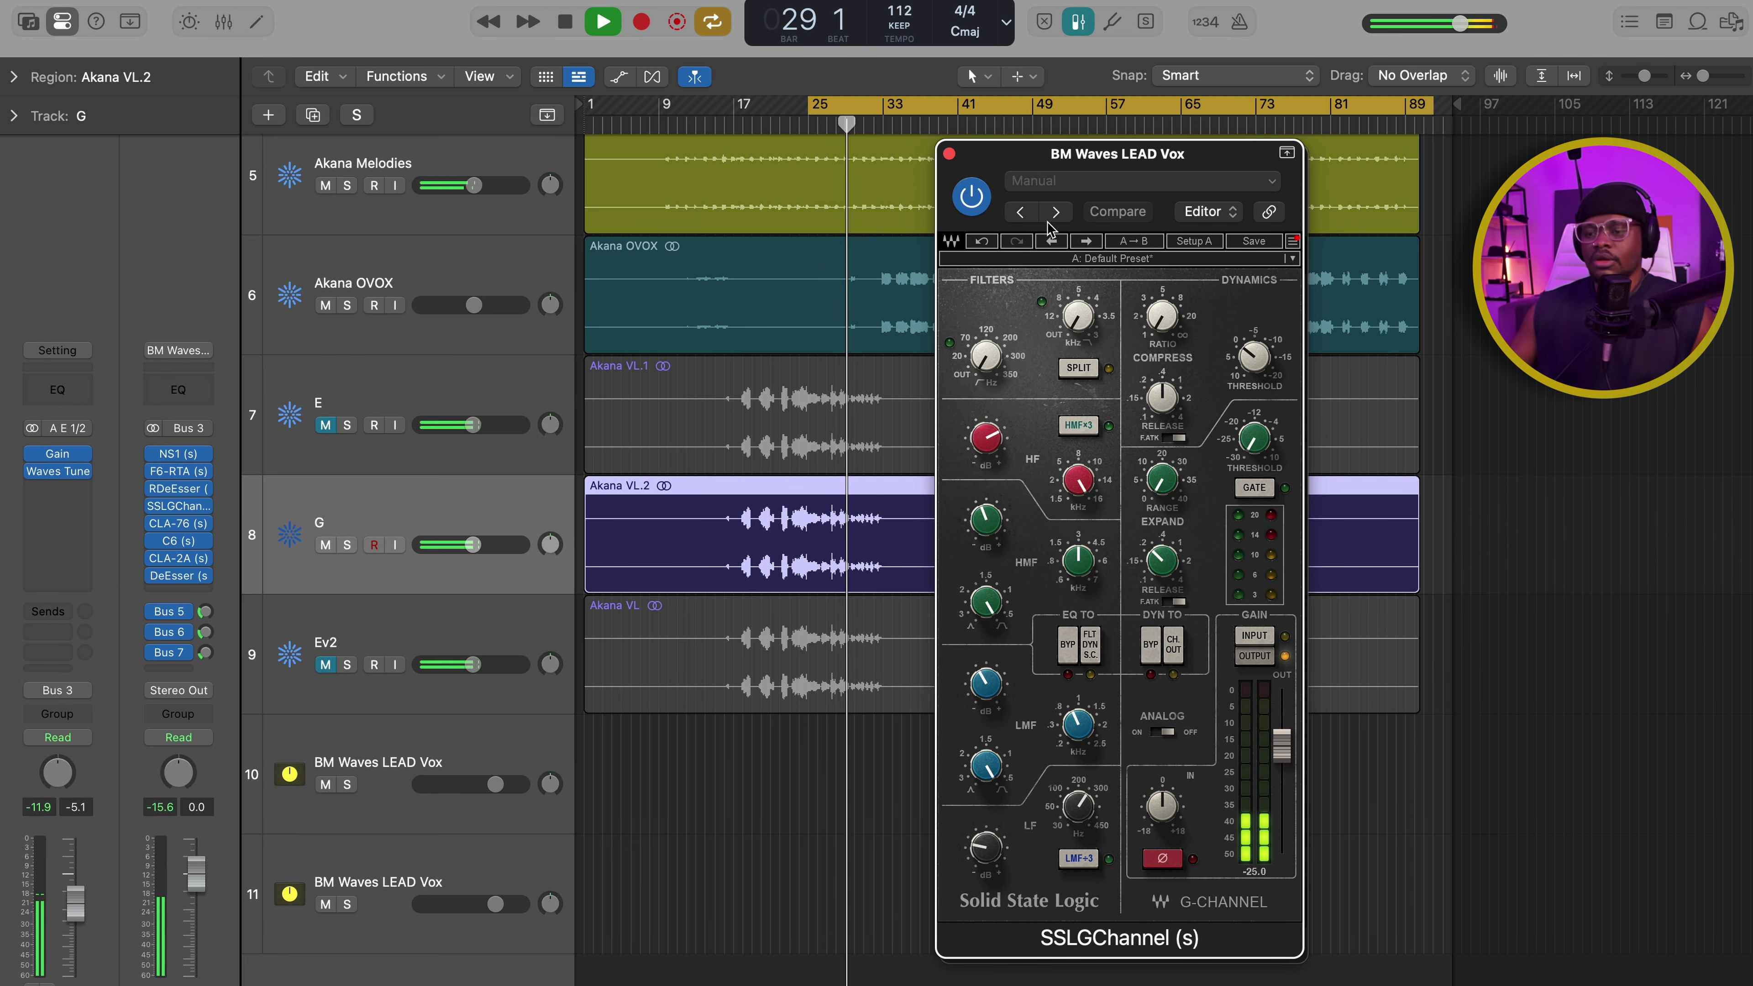
pyautogui.press('space')
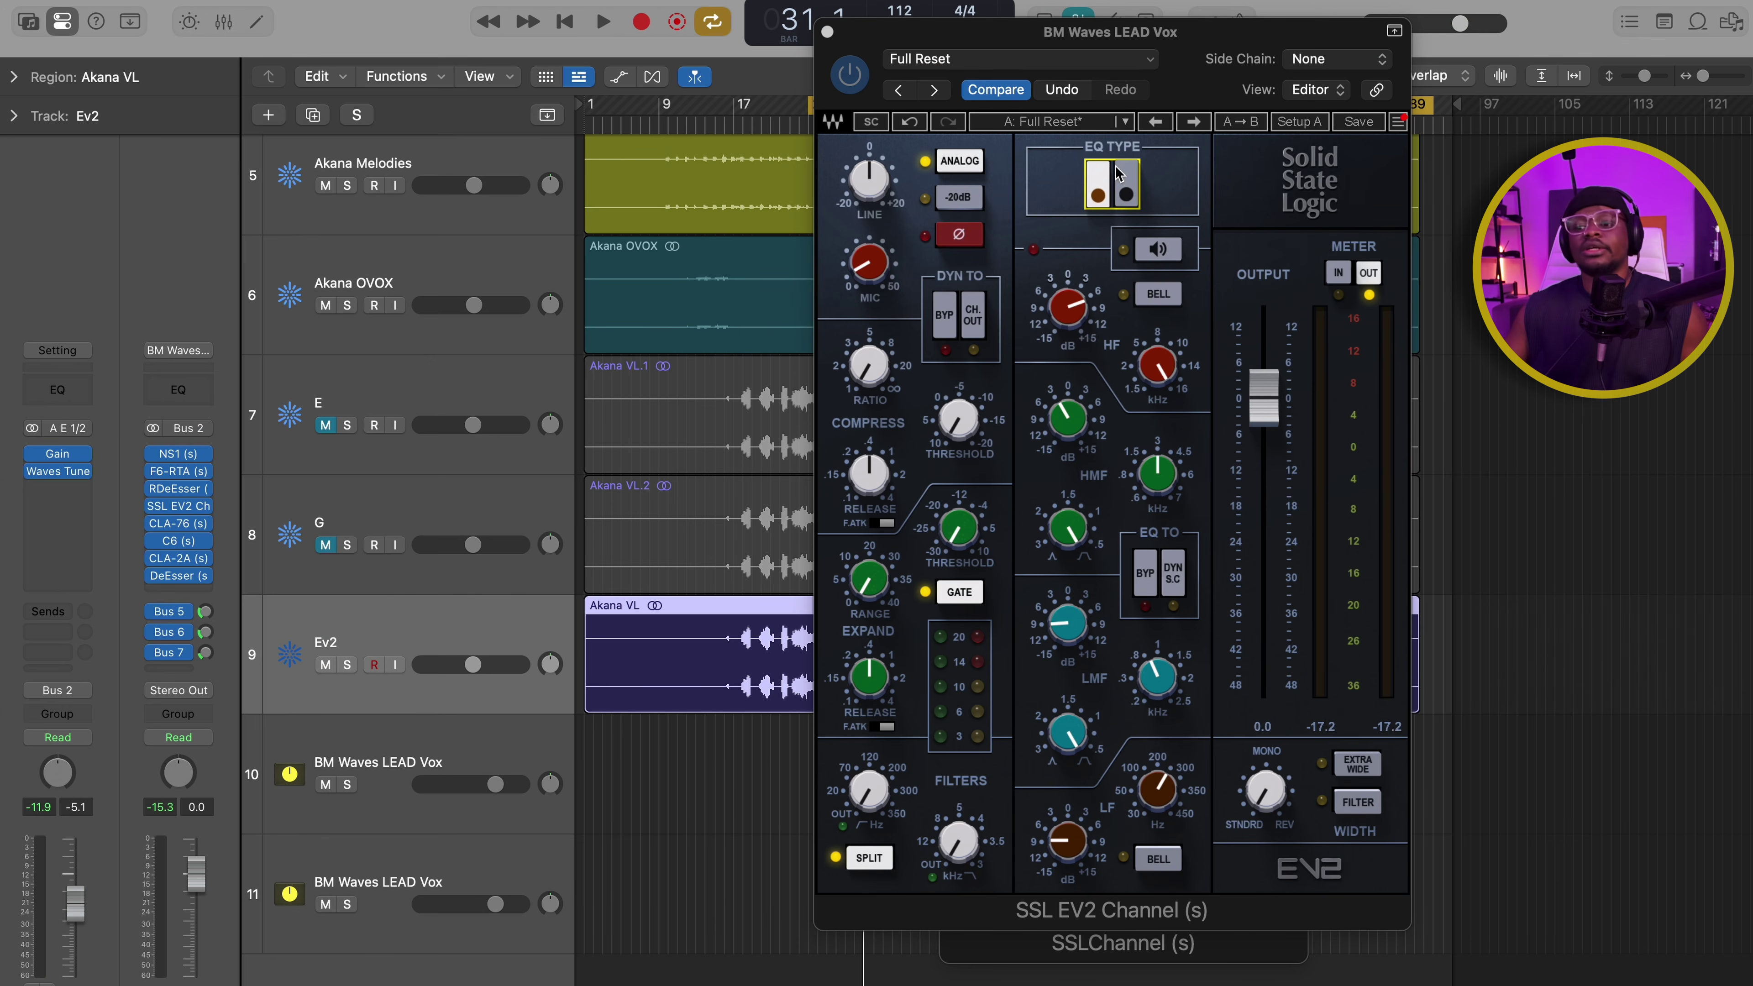
# Step: Audition the Ev2 track's vocal through the SSL EV2 Channel with the brown EQ, replaying the passage with the track unmuted
pyautogui.press('space')
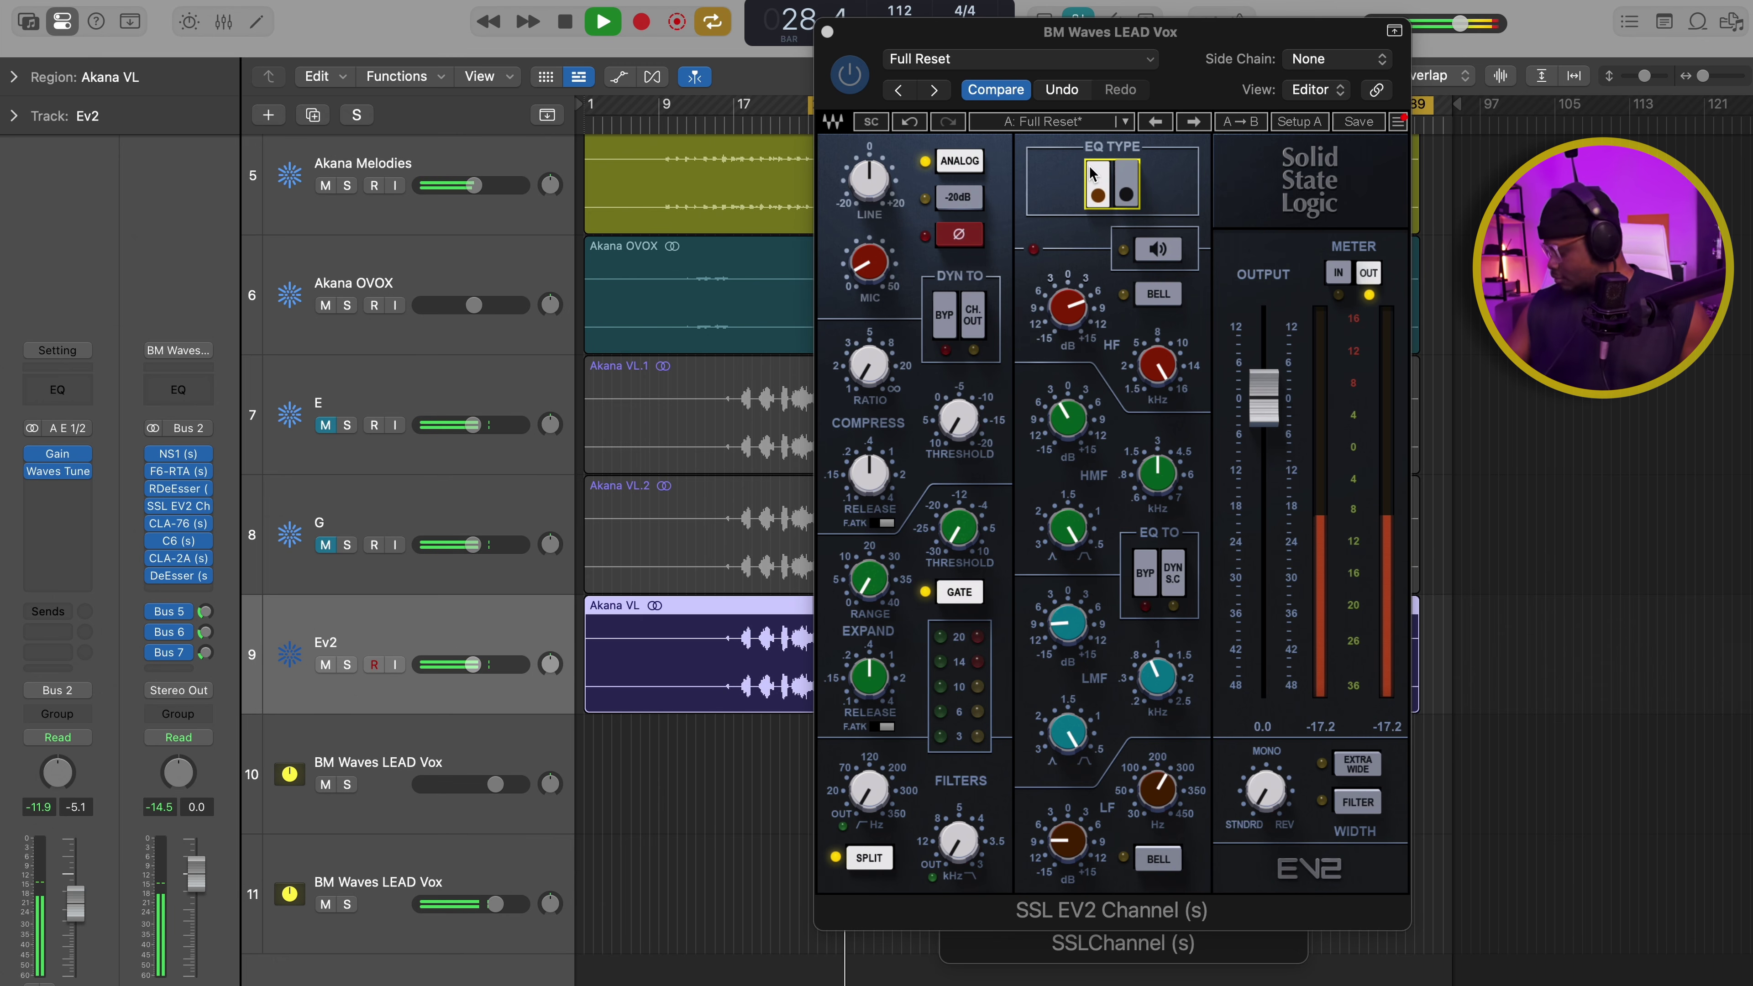
pyautogui.press('space')
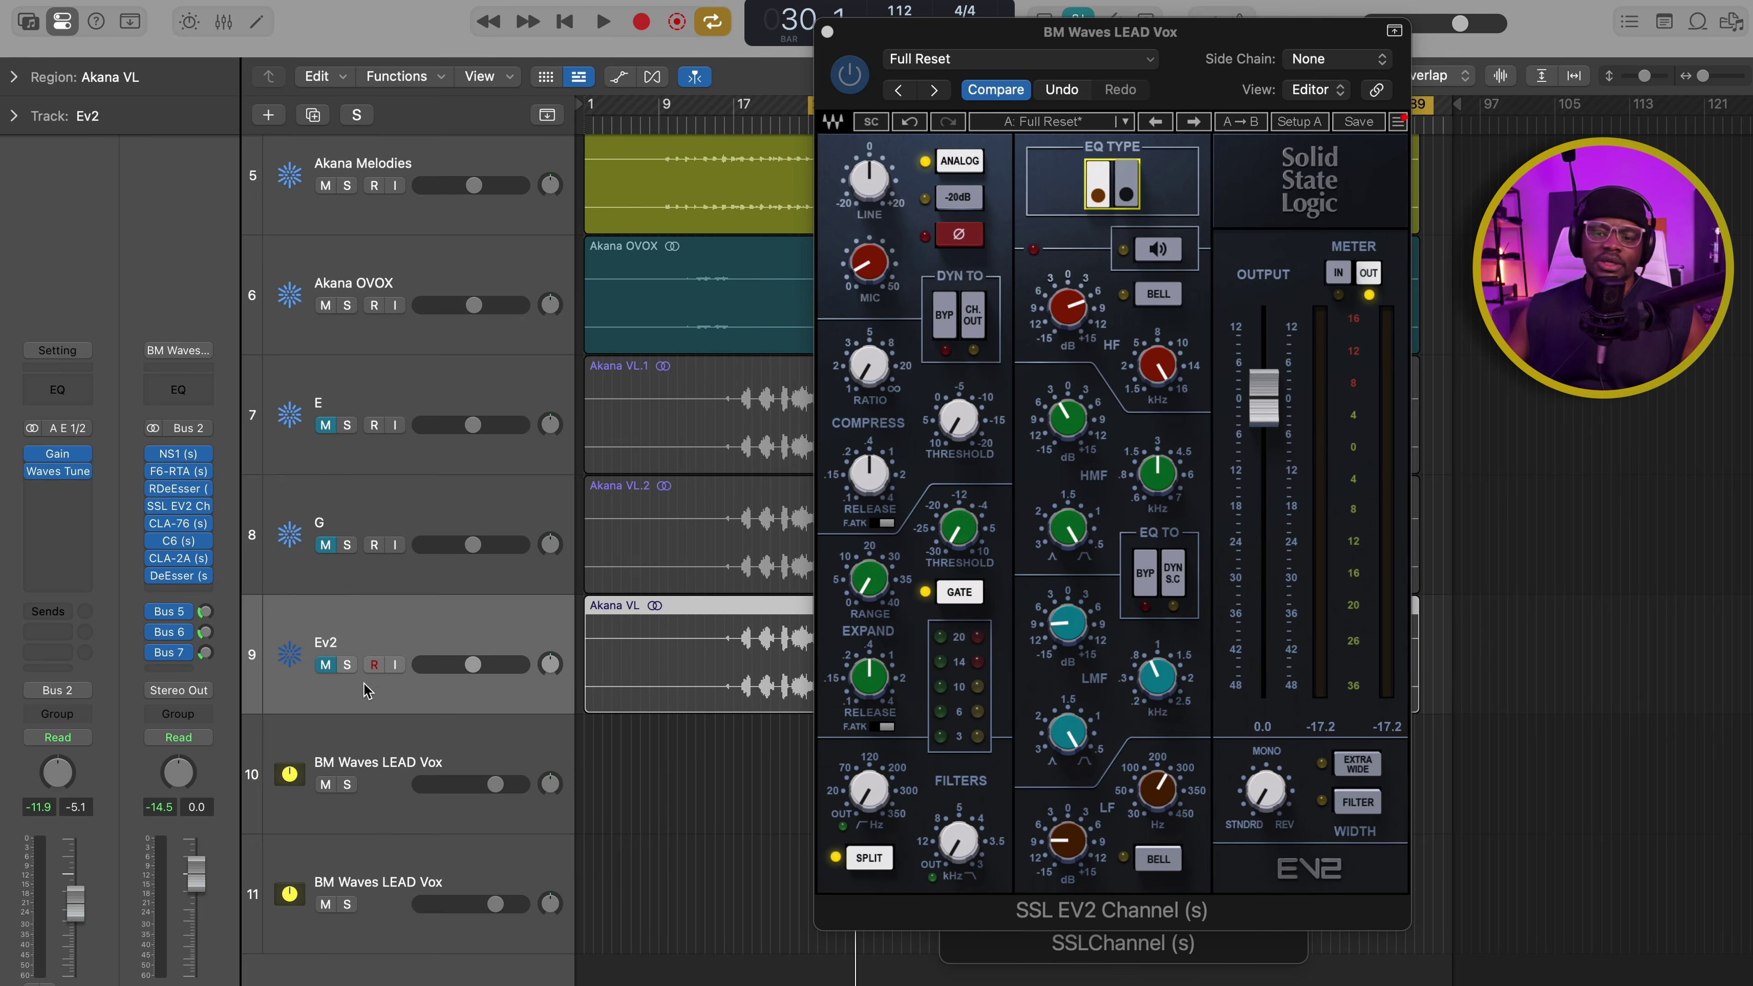
pyautogui.click(326, 666)
pyautogui.press('space')
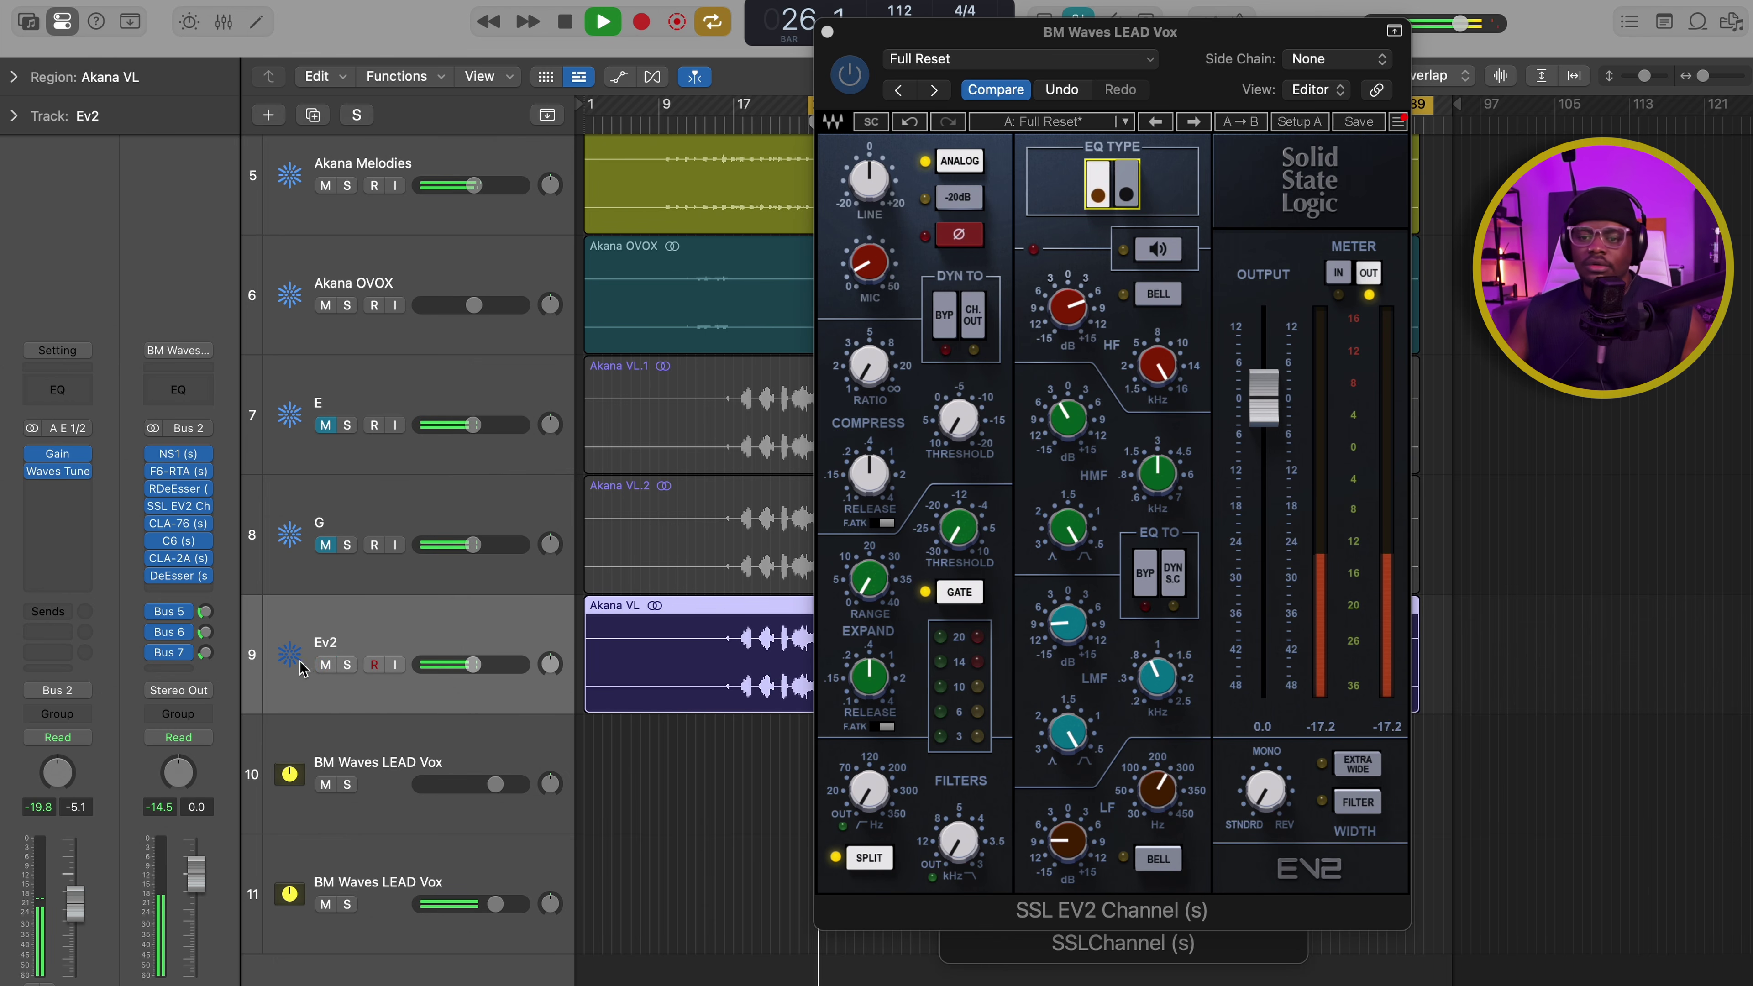
# Step: Mute the Ev2 track, unmute the G track and play the same passage for comparison
pyautogui.click(326, 664)
pyautogui.press('space')
pyautogui.click(326, 544)
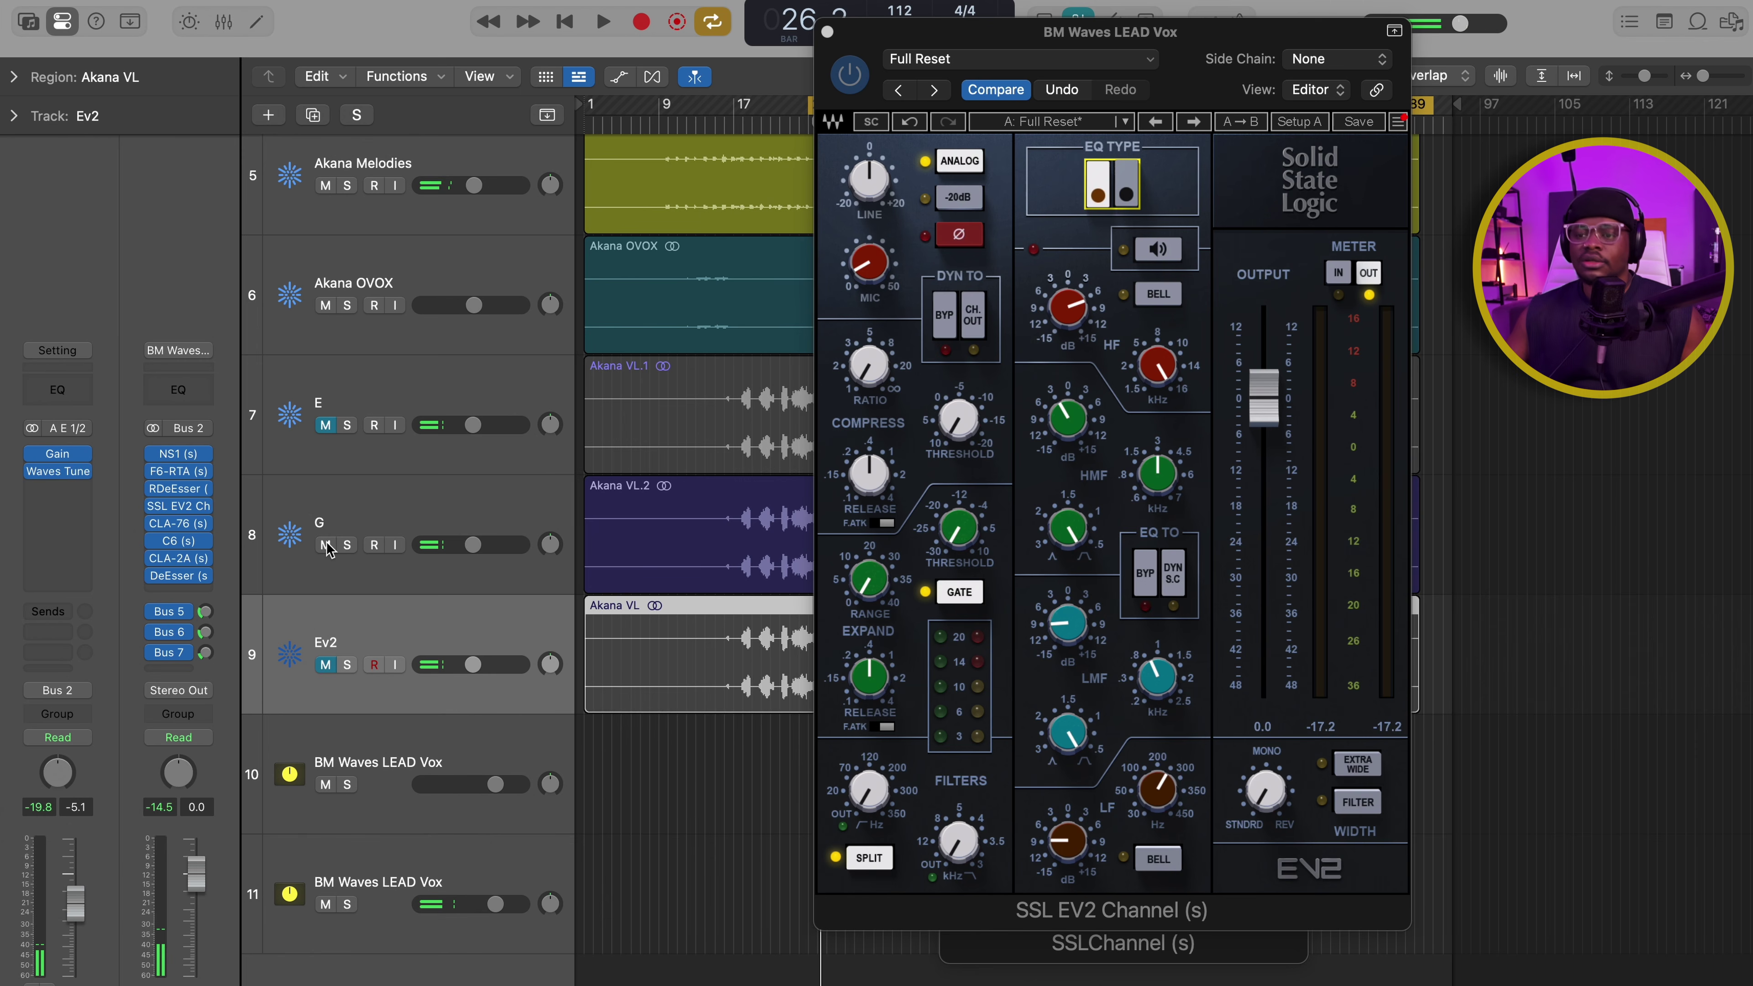
pyautogui.press('space')
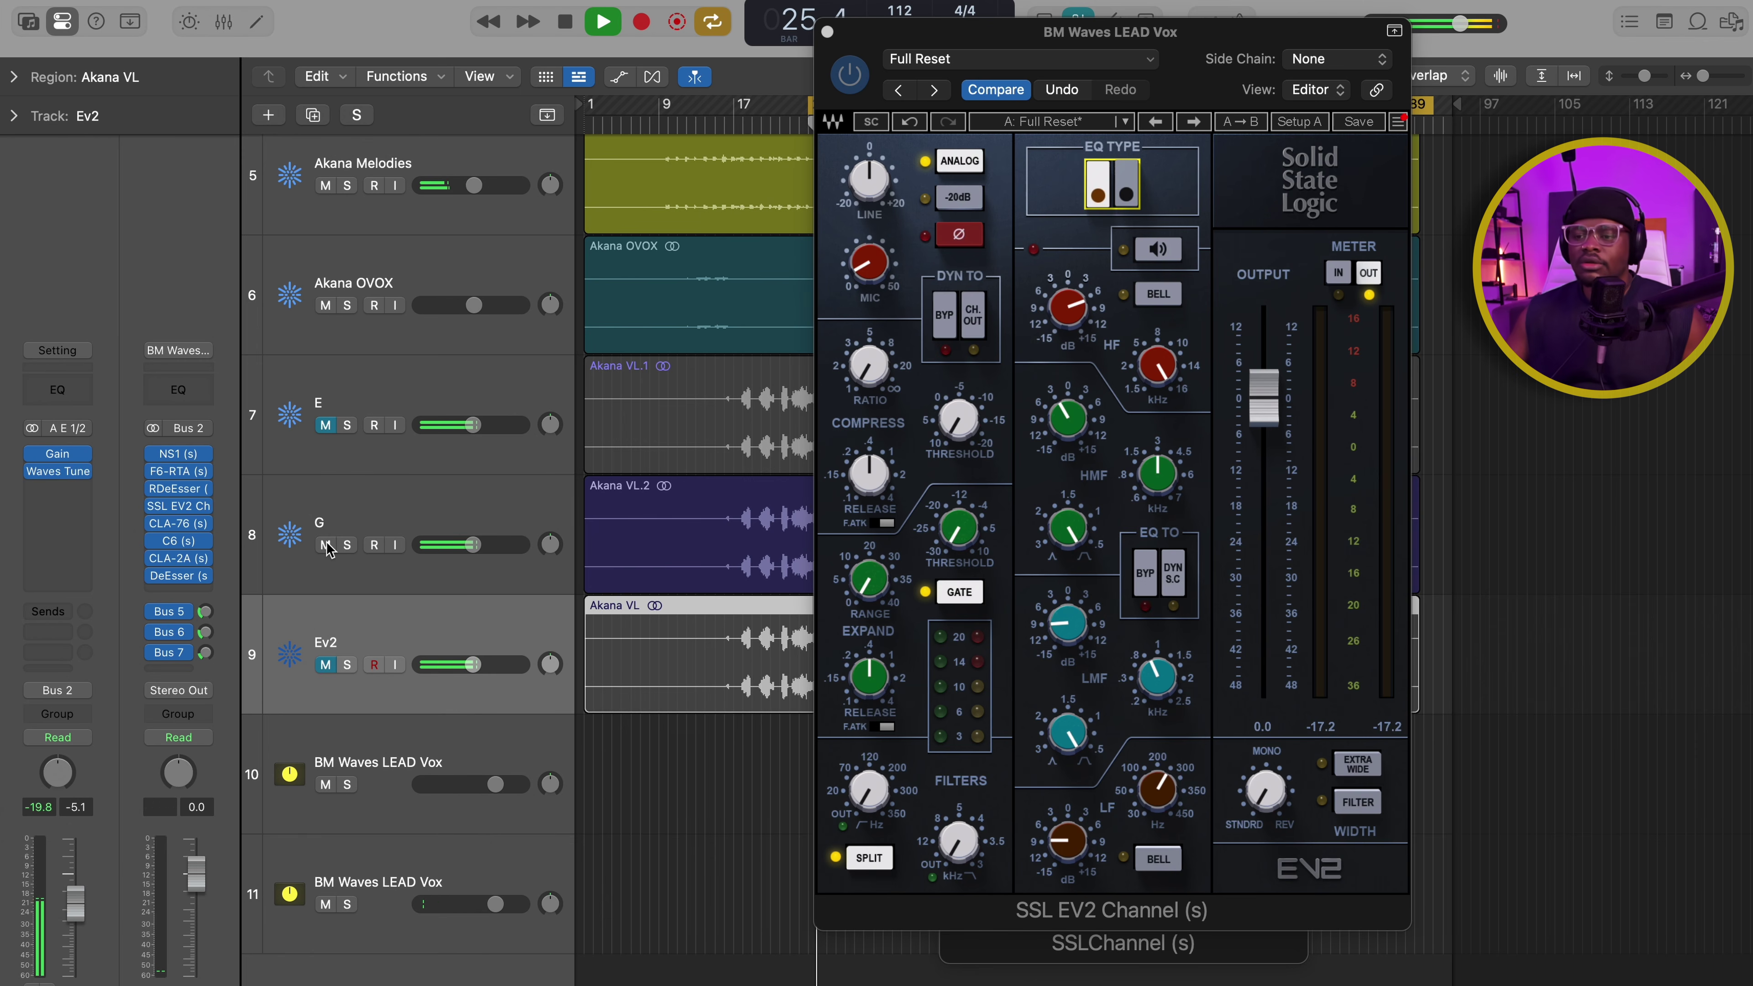
pyautogui.press('space')
pyautogui.click(453, 491)
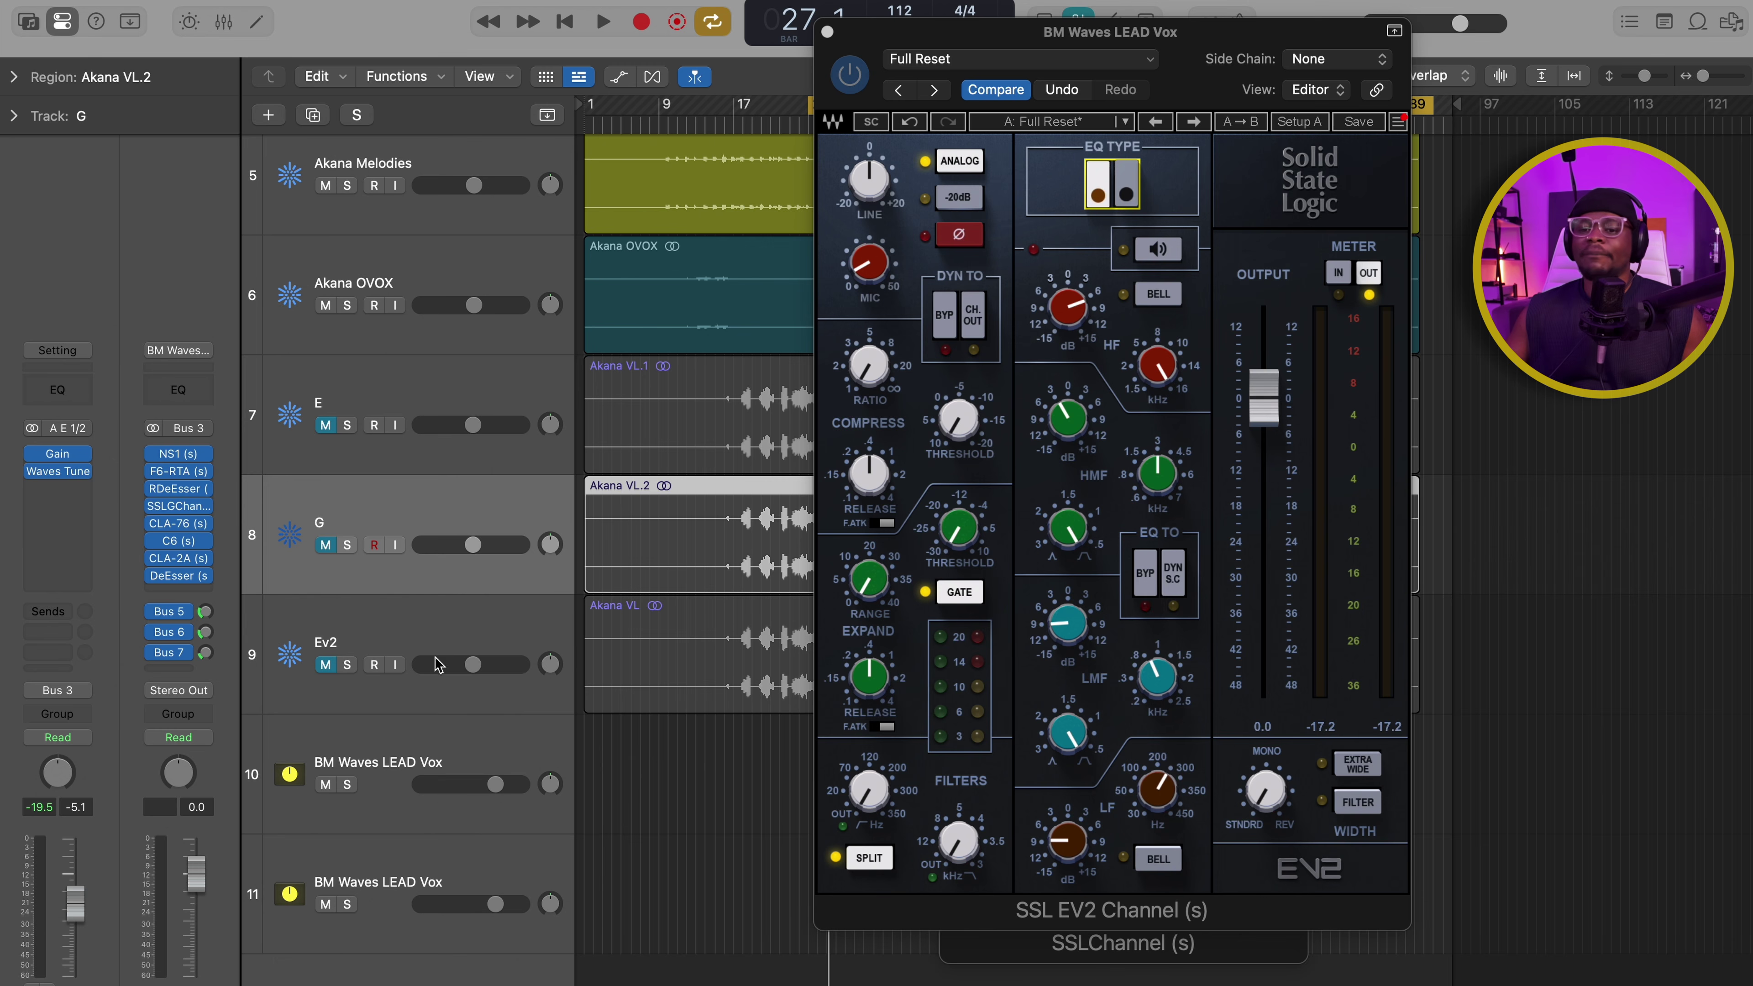
# Step: Compare the HF gain settings of the Ev2 track's EV2 Channel and the G track's G-Channel
pyautogui.click(390, 629)
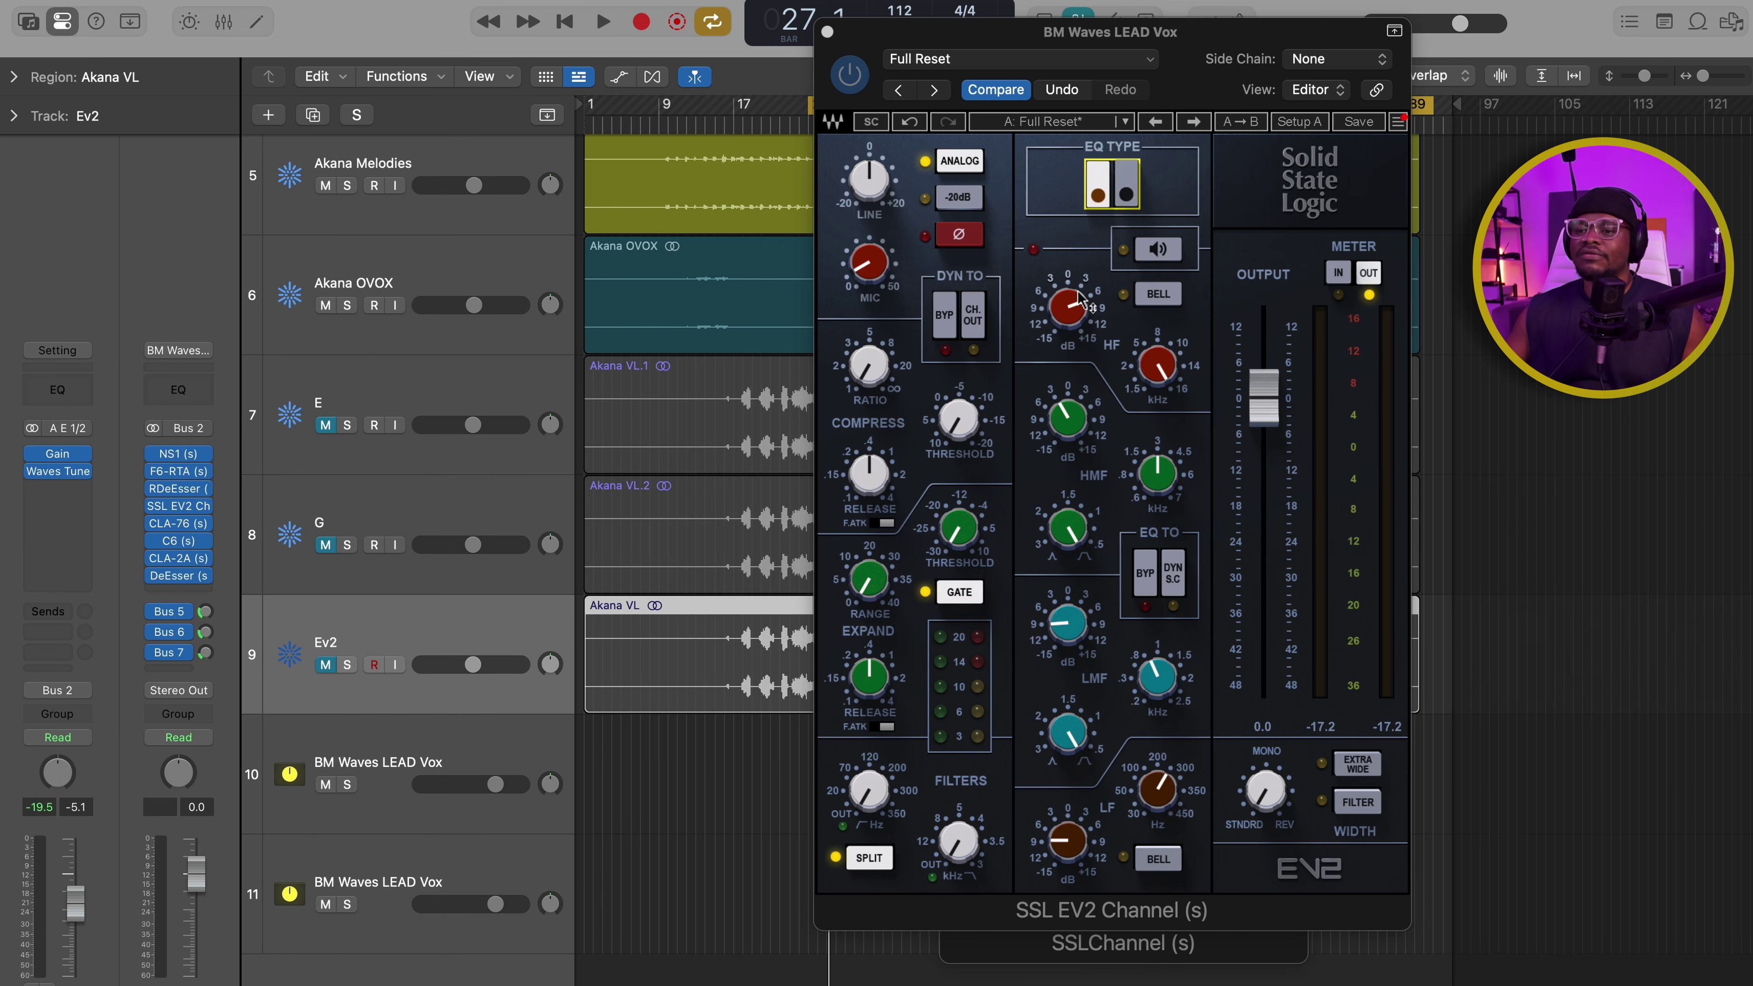
pyautogui.moveTo(1076, 323); pyautogui.dragTo(1076, 319)
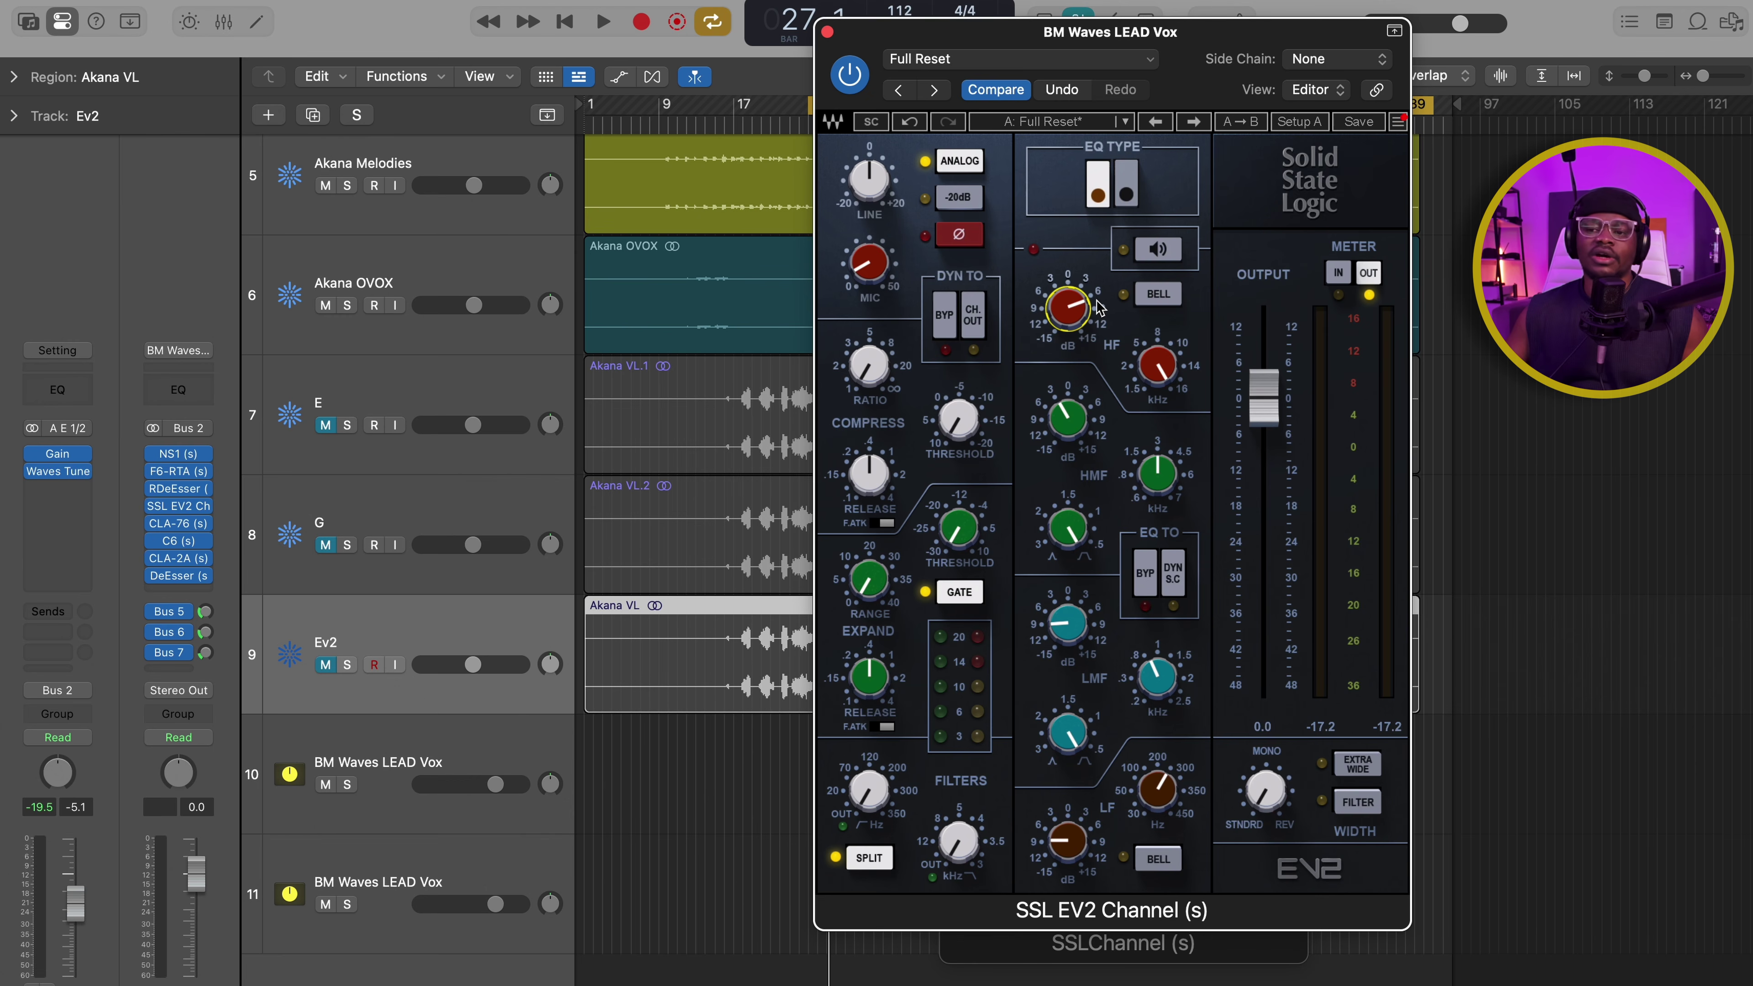
pyautogui.click(330, 509)
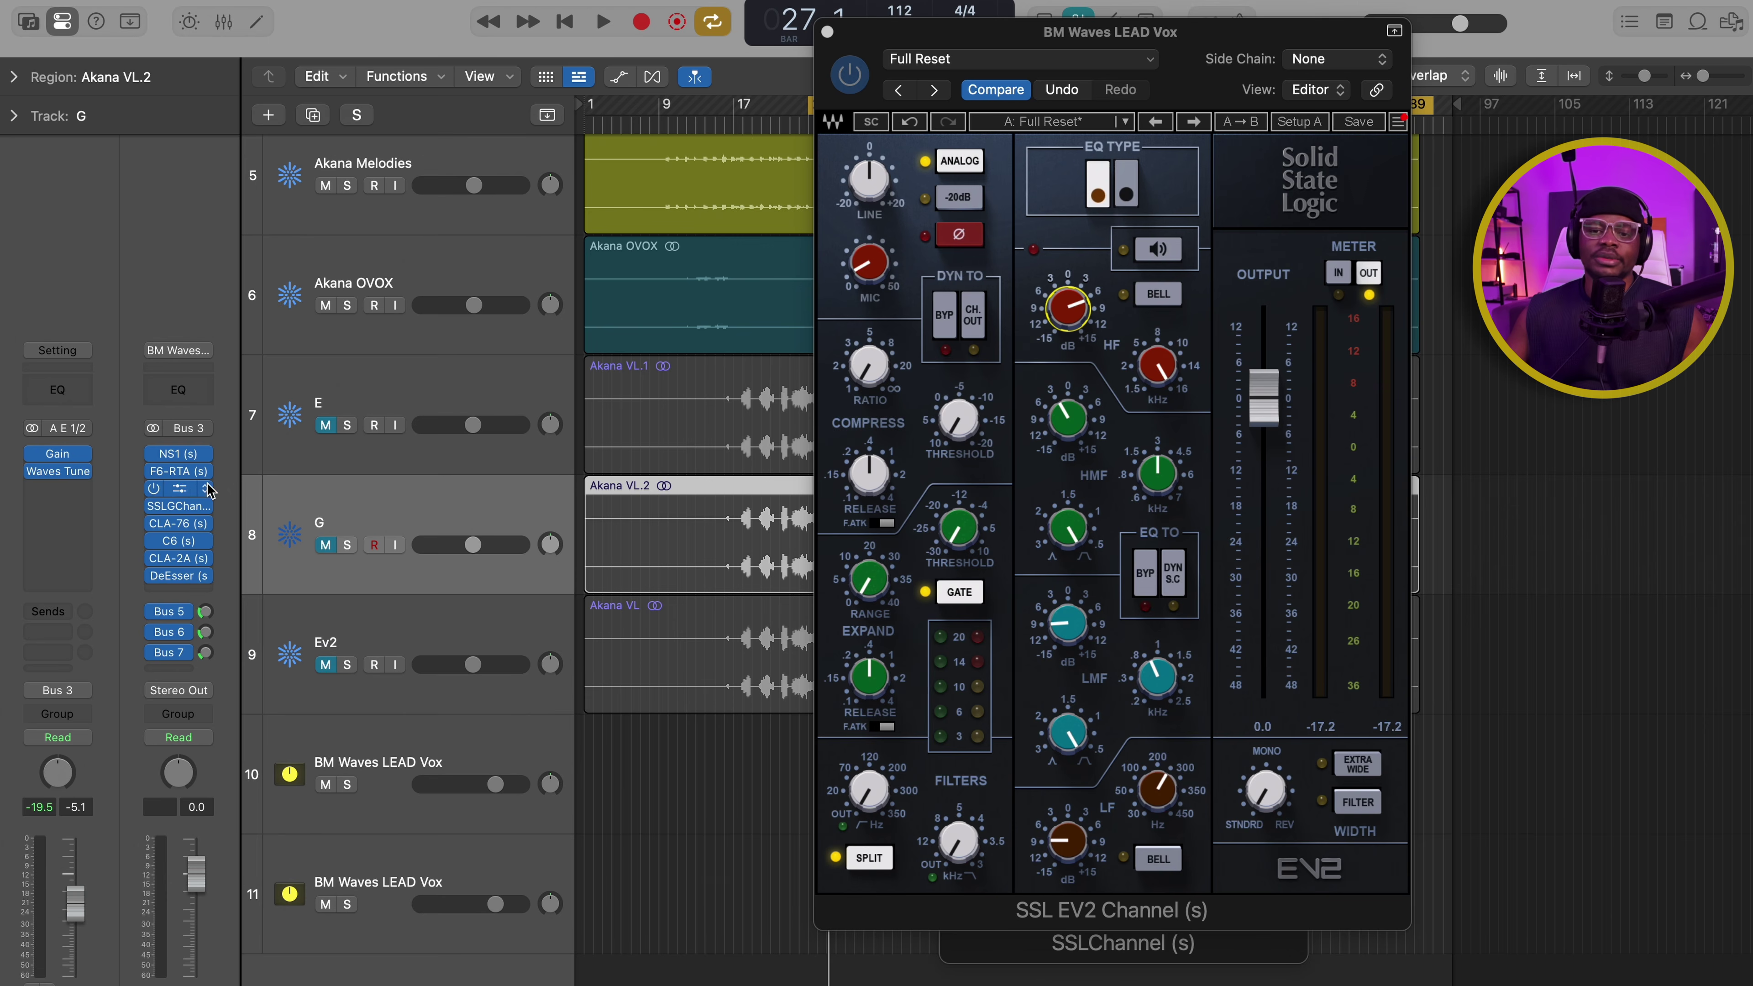
pyautogui.click(178, 510)
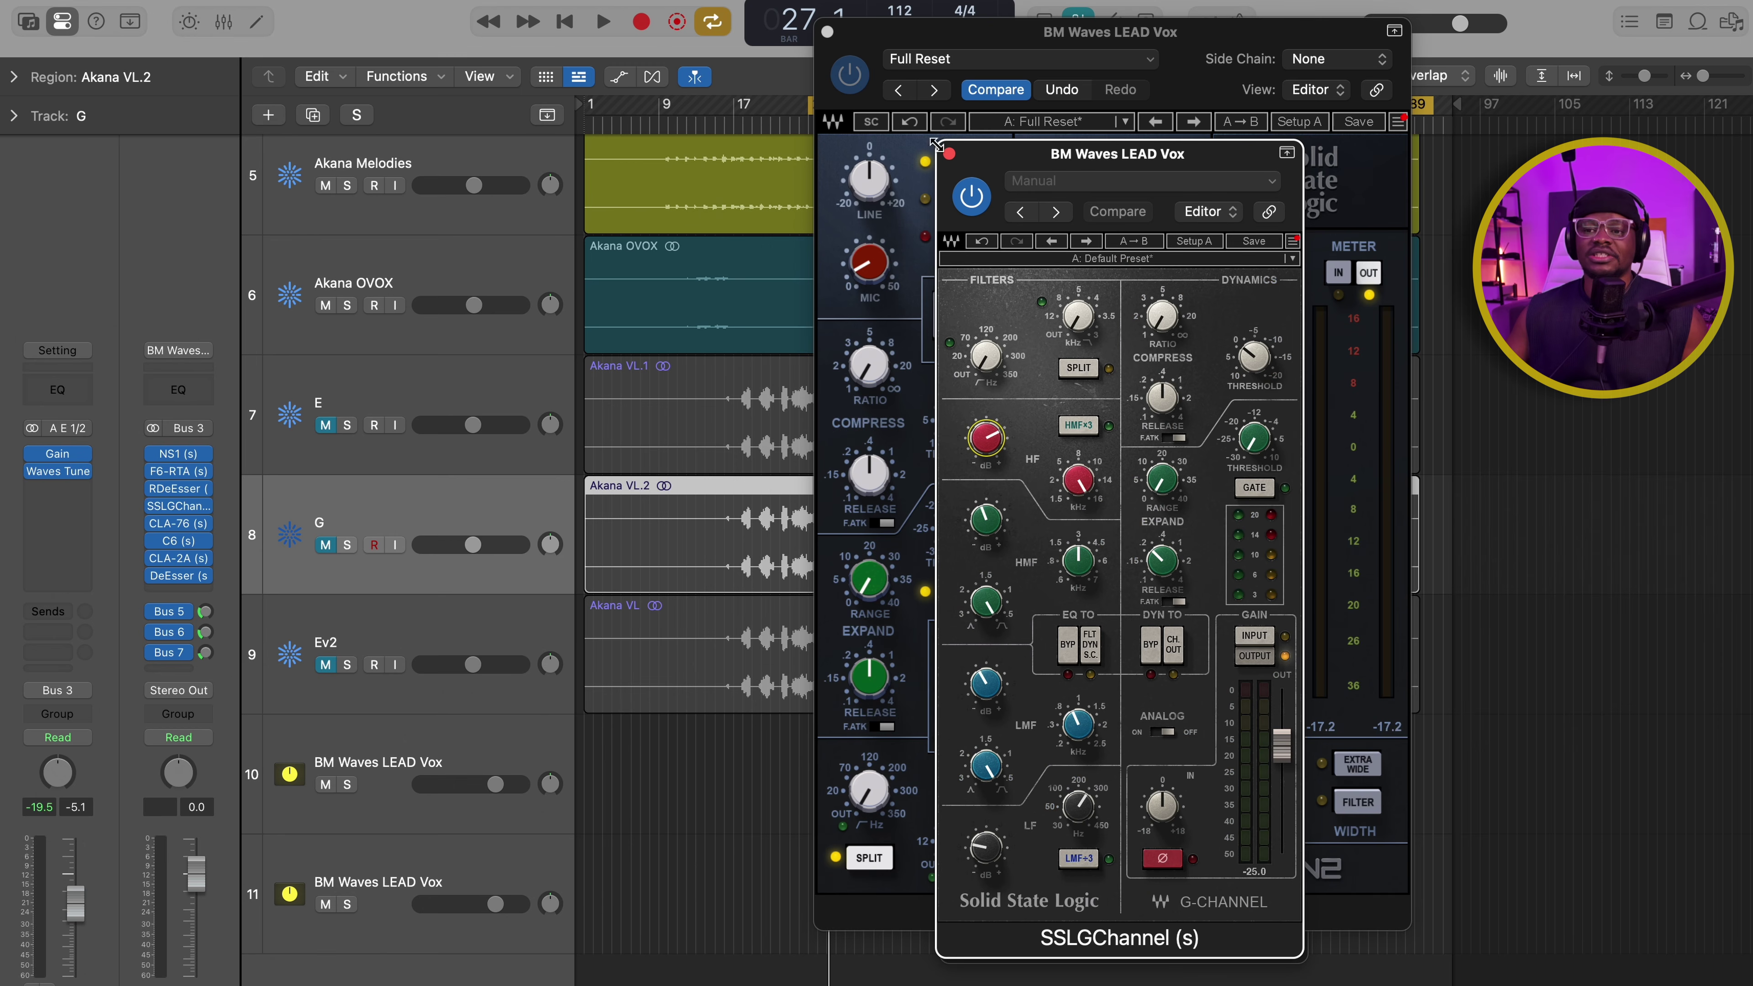
pyautogui.click(951, 153)
pyautogui.moveTo(1079, 304); pyautogui.dragTo(1078, 298)
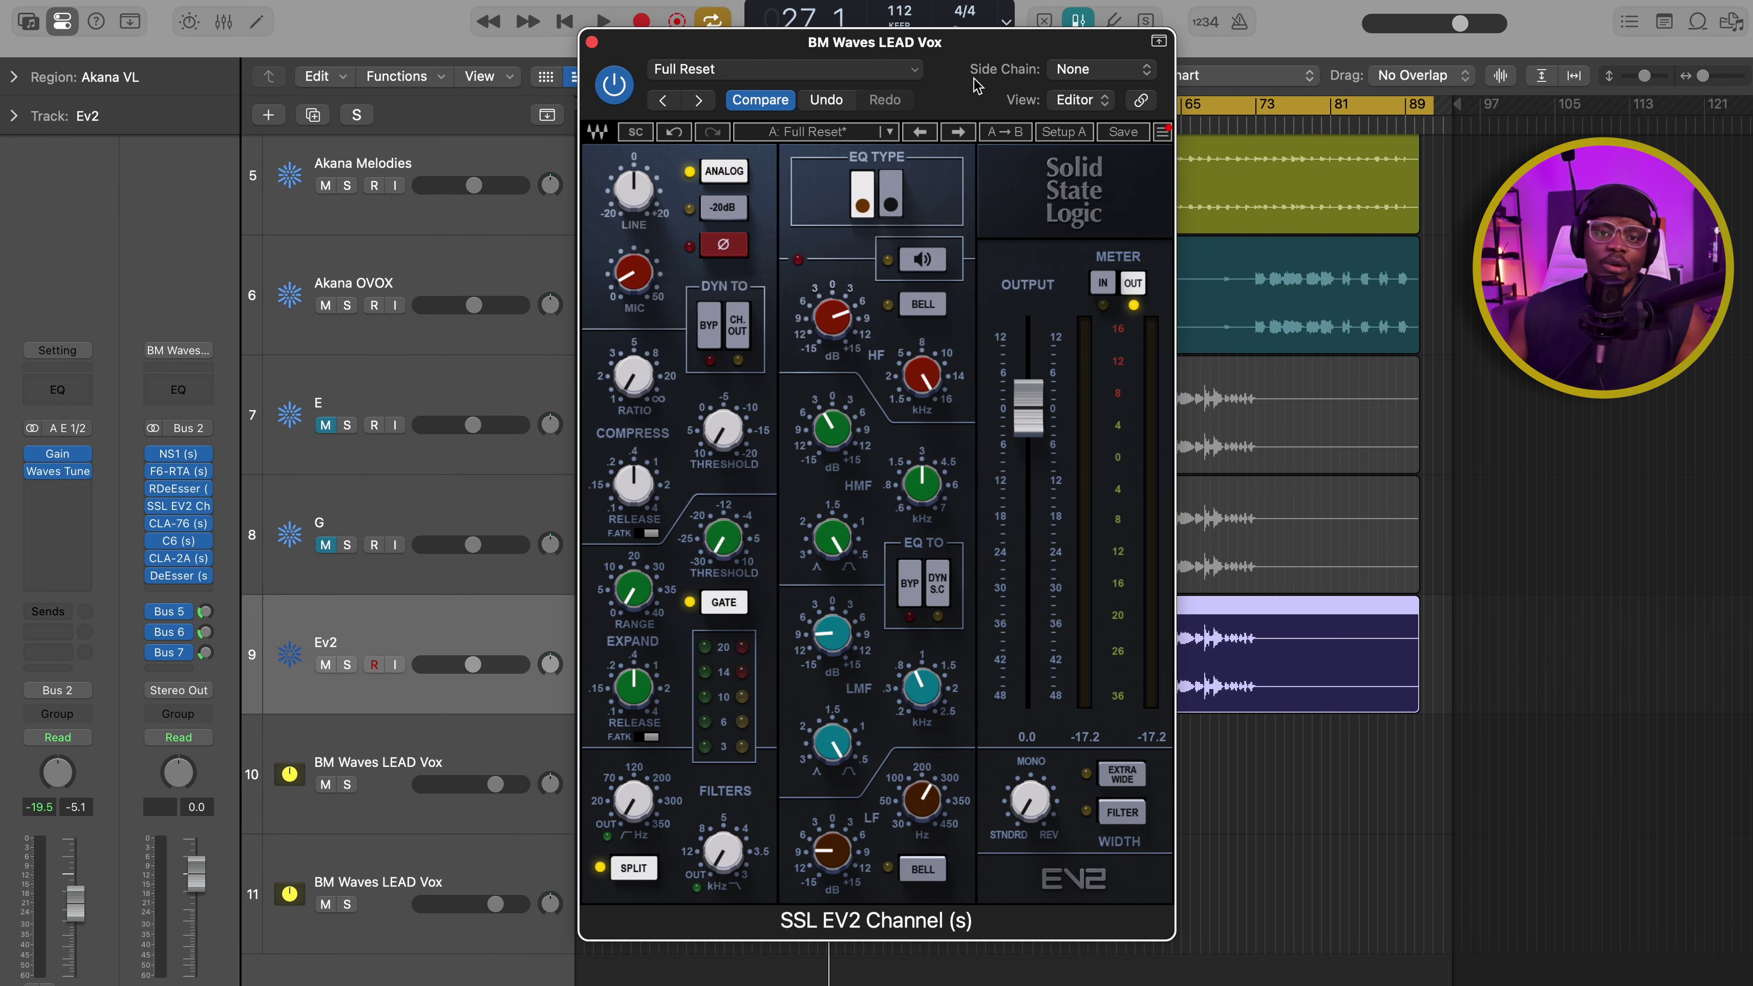
# Step: Turn the EV2 Channel's Width knob on the lead vocal bus to 50, the mono position
pyautogui.moveTo(973, 77); pyautogui.dragTo(983, 92)
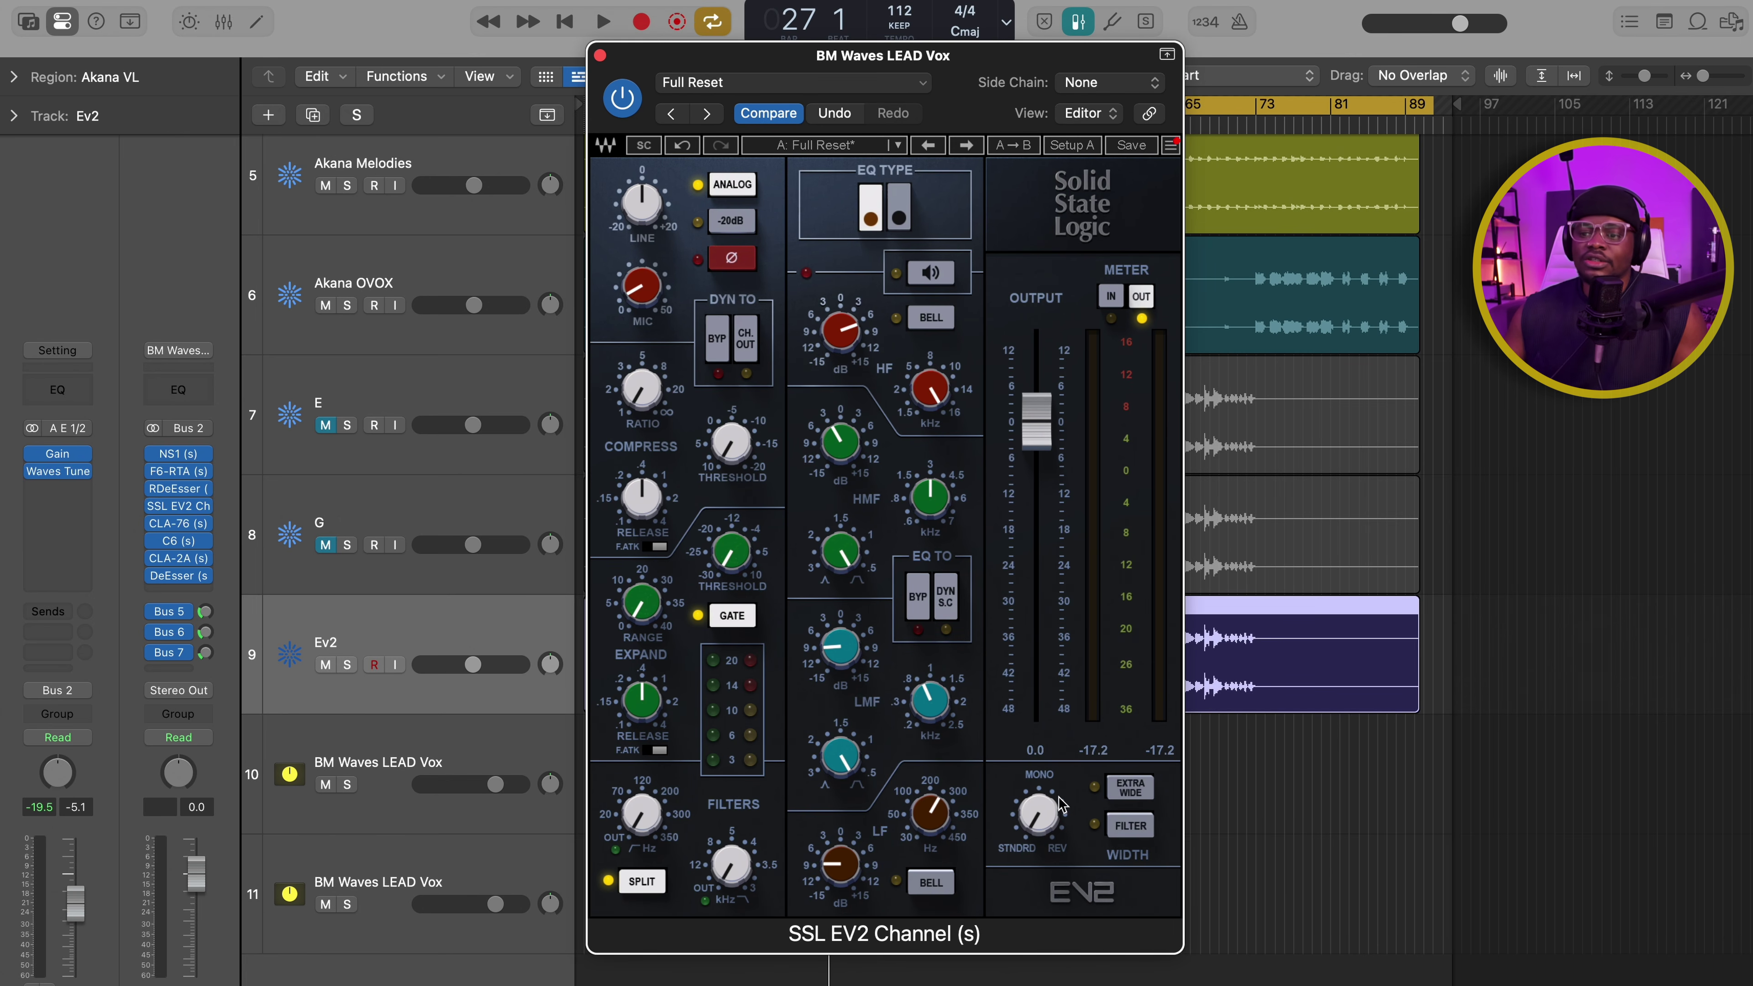
pyautogui.moveTo(1048, 818); pyautogui.dragTo(1048, 810)
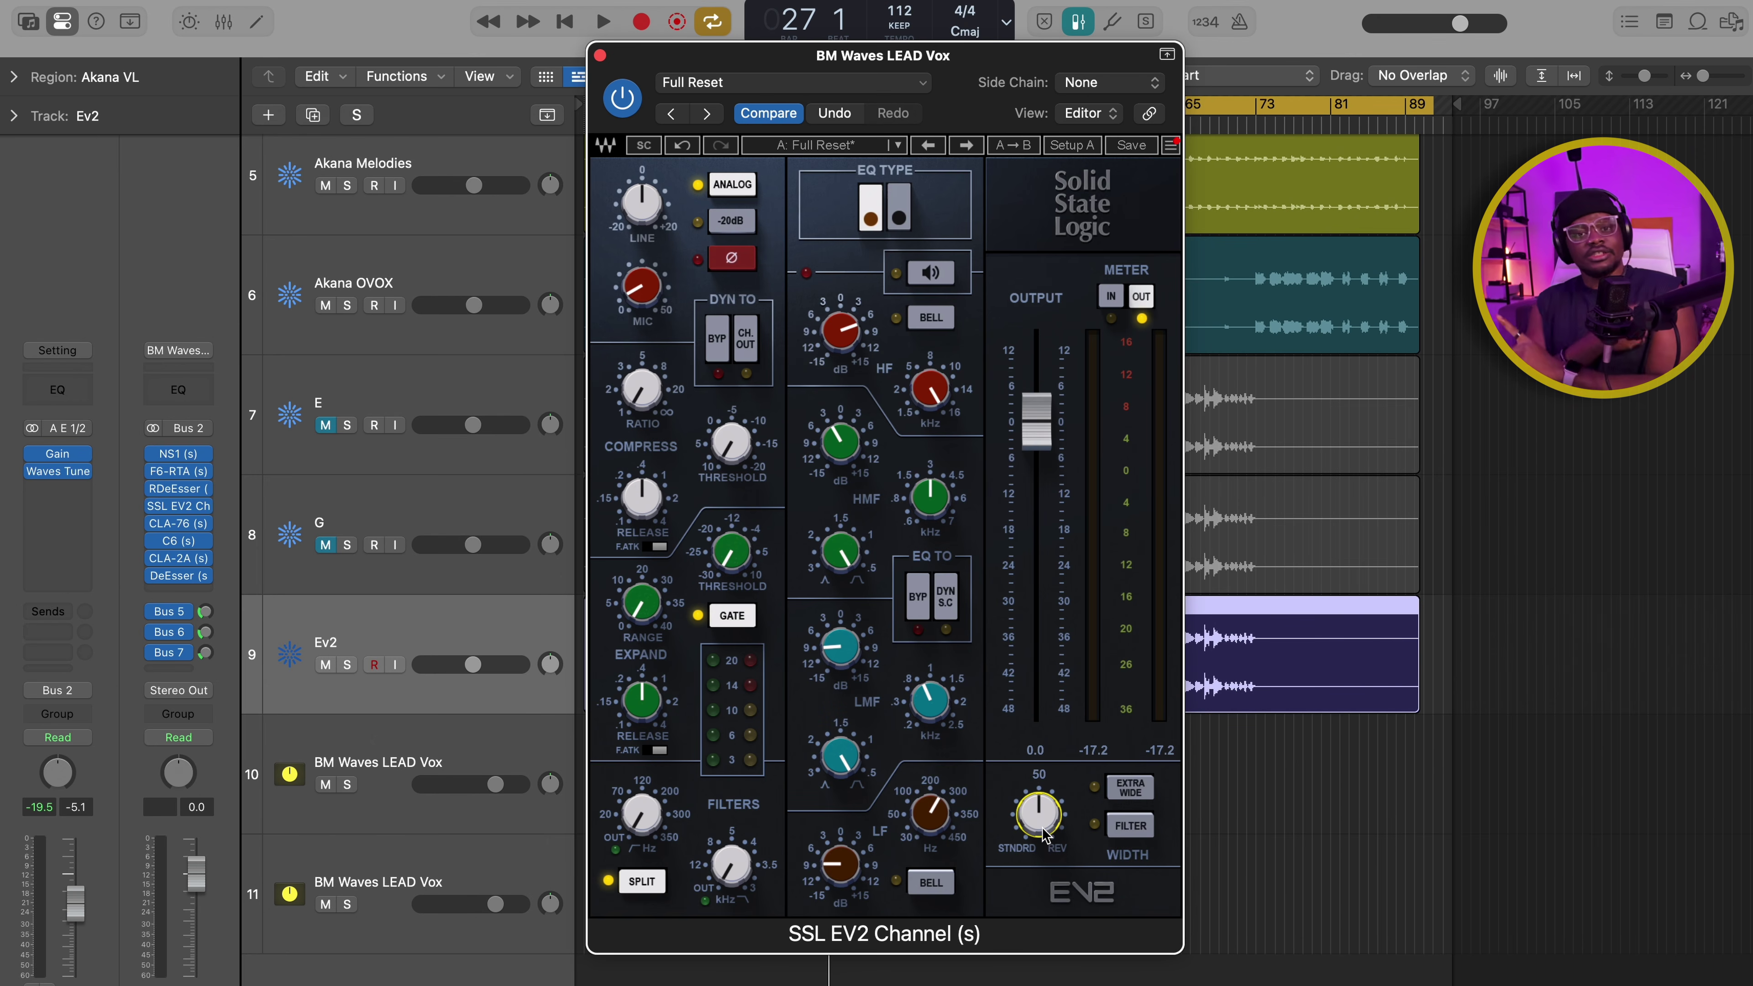
# Step: Sweep the lead vocal EV2 Channel's Width knob to 100, then return it to 0, the mono position
pyautogui.moveTo(1038, 815); pyautogui.dragTo(1059, 801)
pyautogui.moveTo(1044, 847)
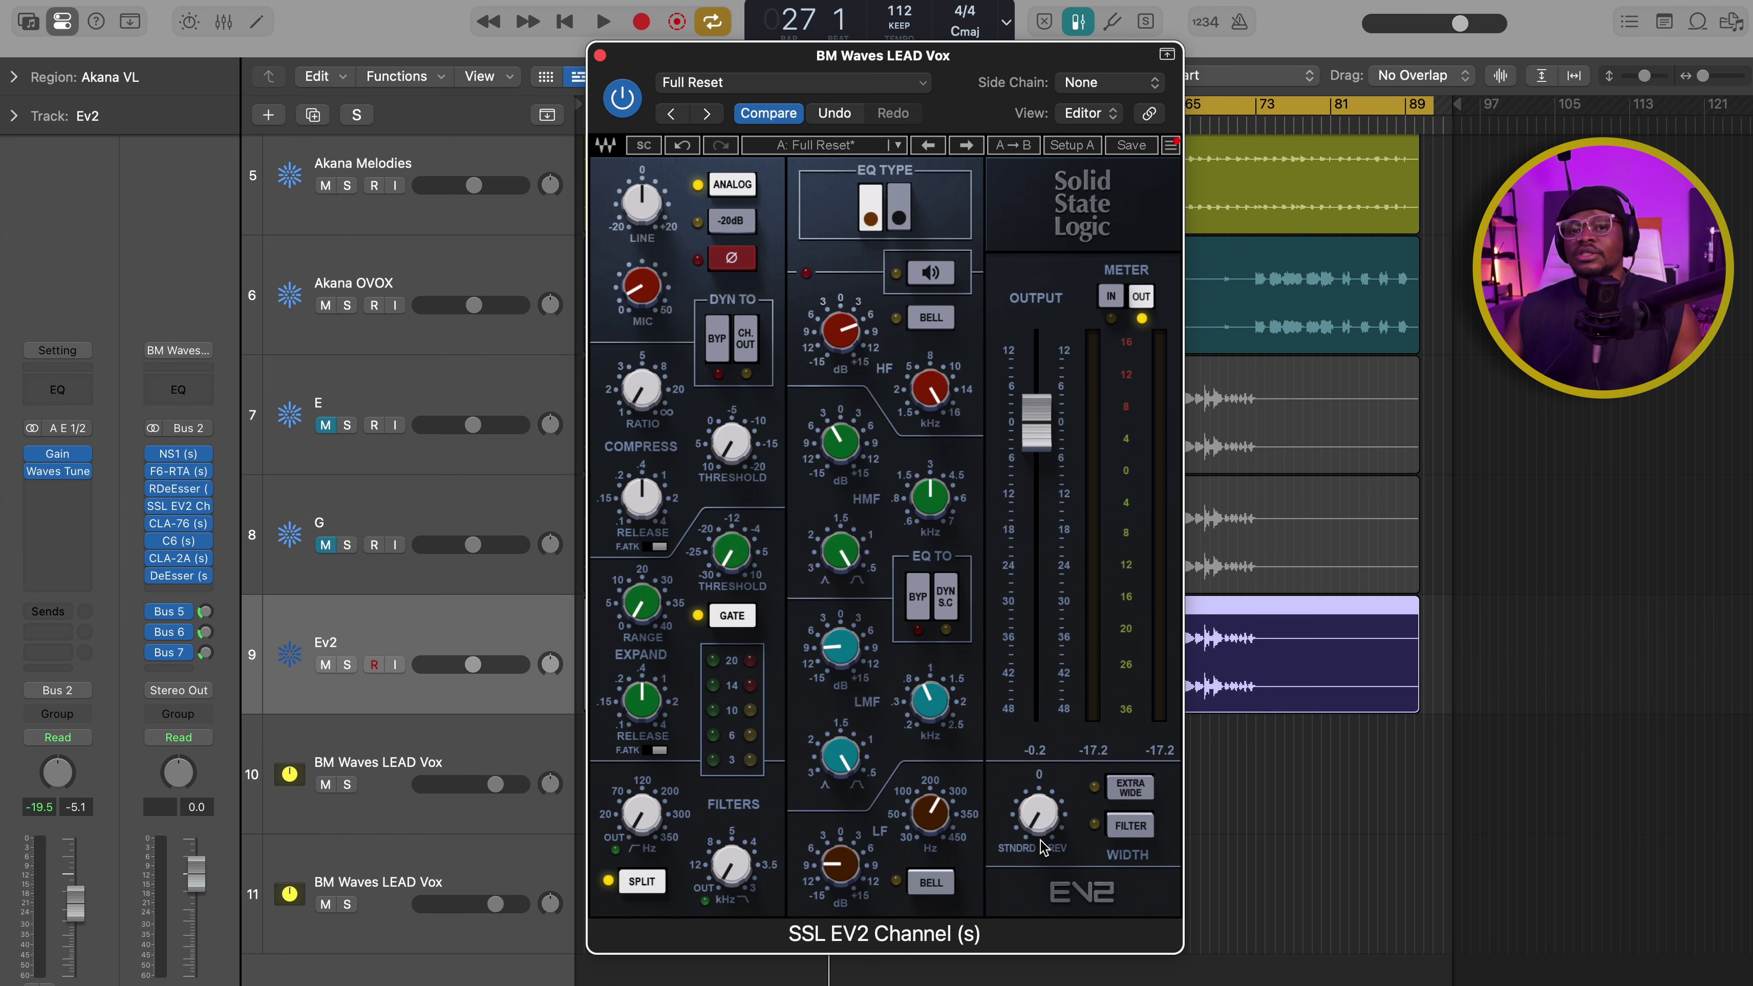
pyautogui.moveTo(1044, 831); pyautogui.dragTo(1043, 811)
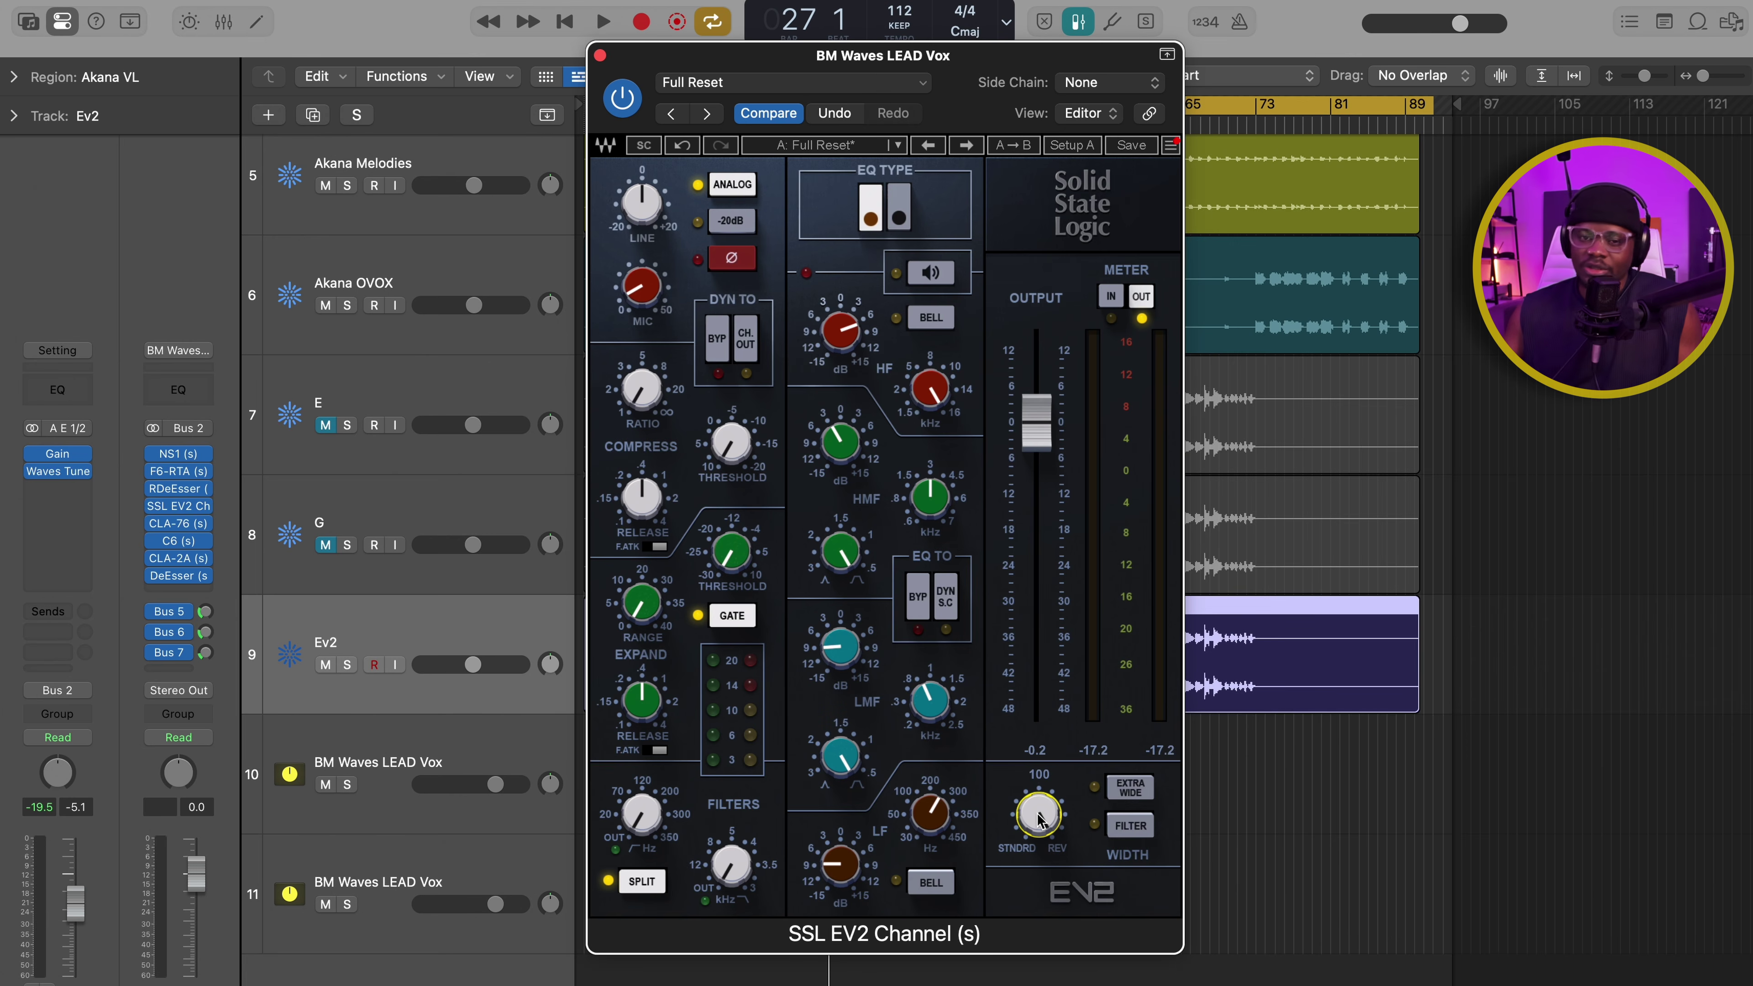
pyautogui.moveTo(1043, 811); pyautogui.dragTo(1043, 815)
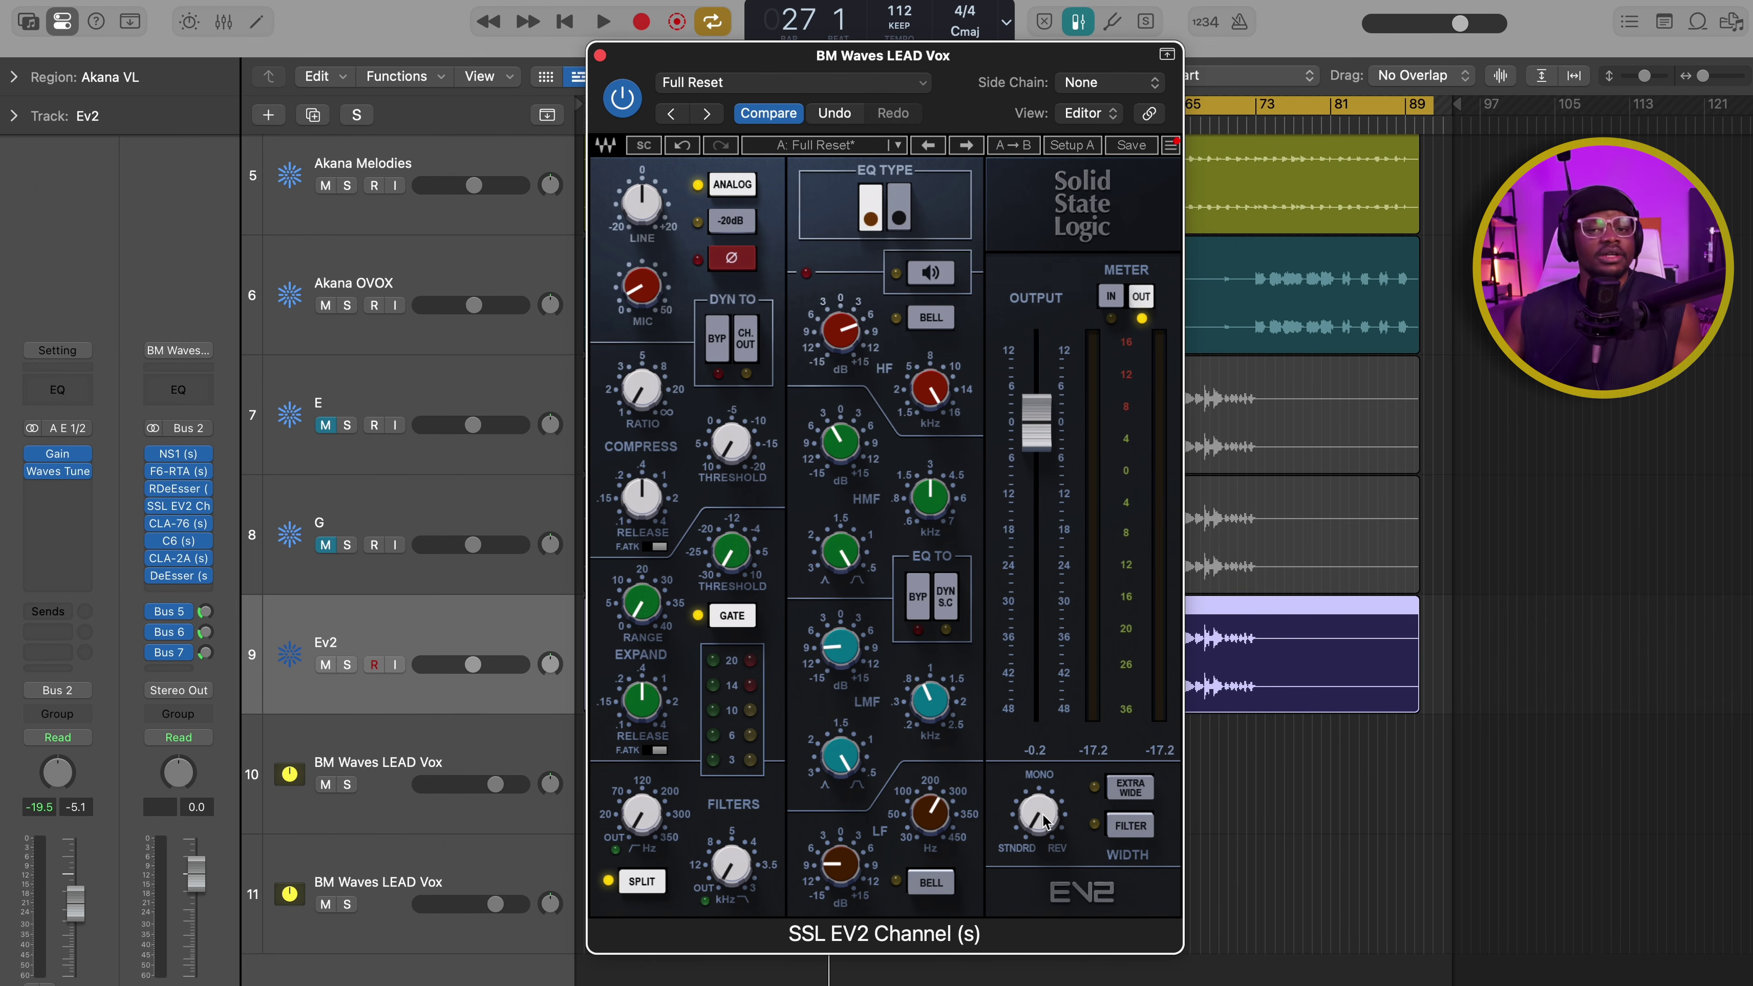
pyautogui.moveTo(998, 97); pyautogui.dragTo(1011, 59)
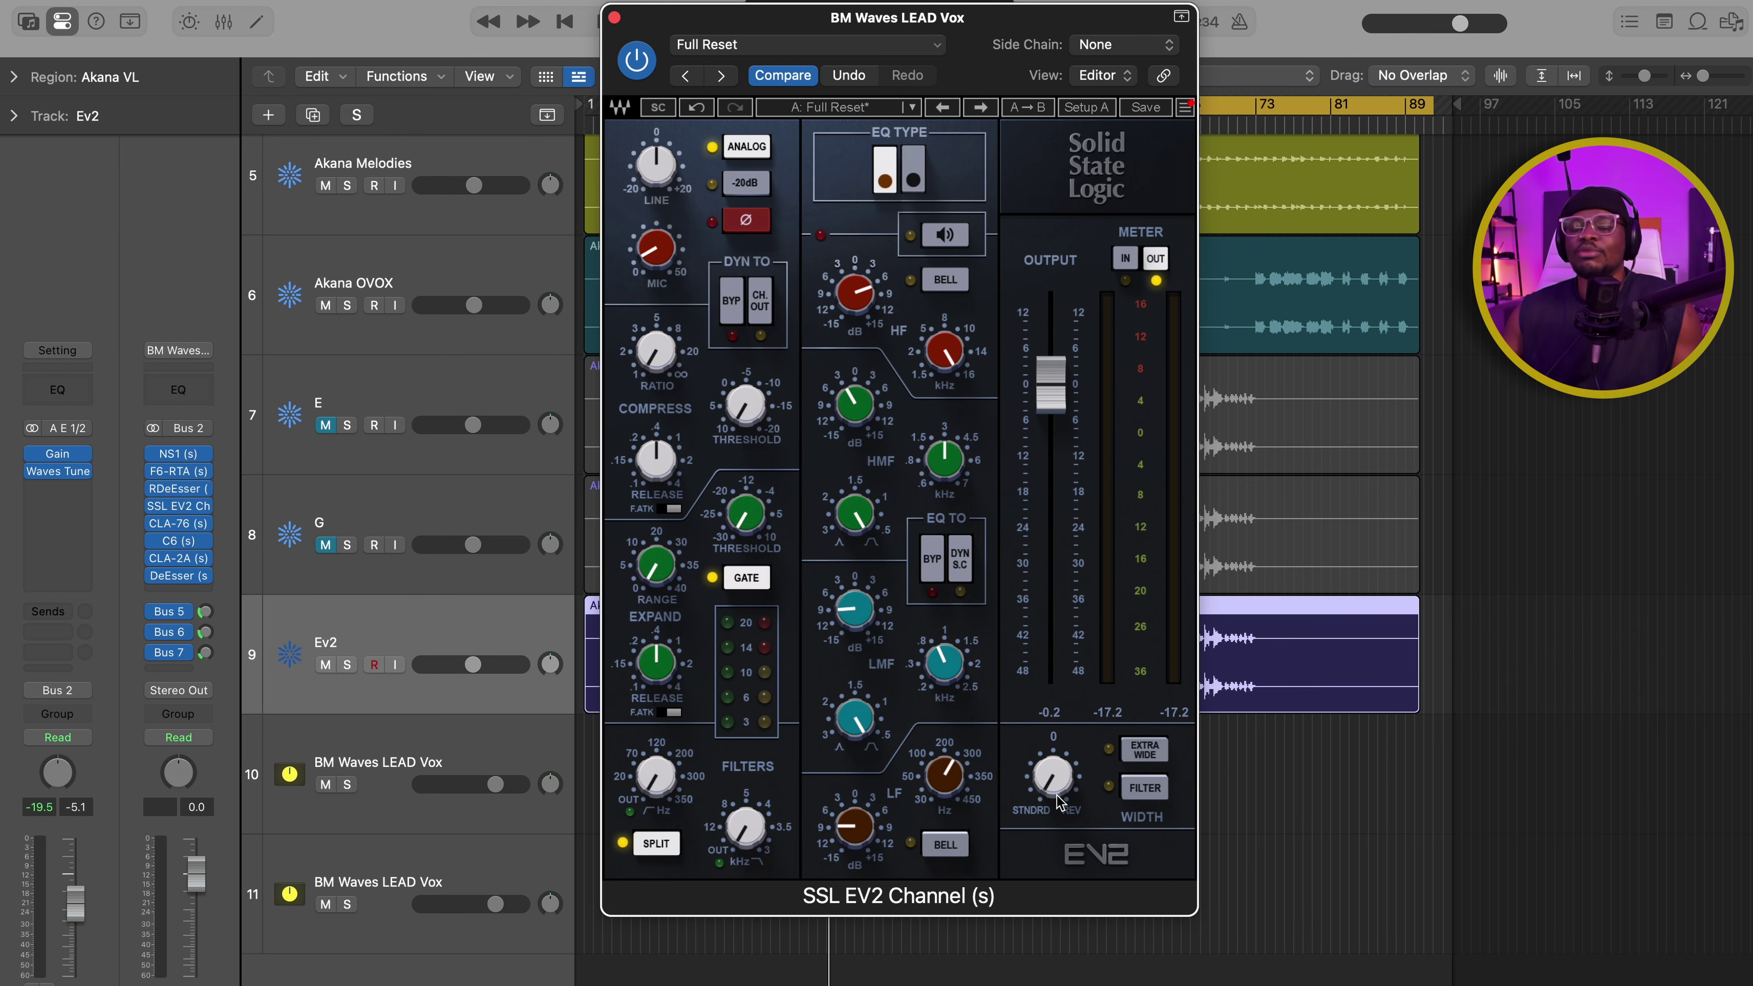
# Step: Audition the lead vocal while raising the EV2 Channel's Width to 50, then set it back to 0 (mono)
pyautogui.moveTo(1060, 801); pyautogui.dragTo(1060, 780)
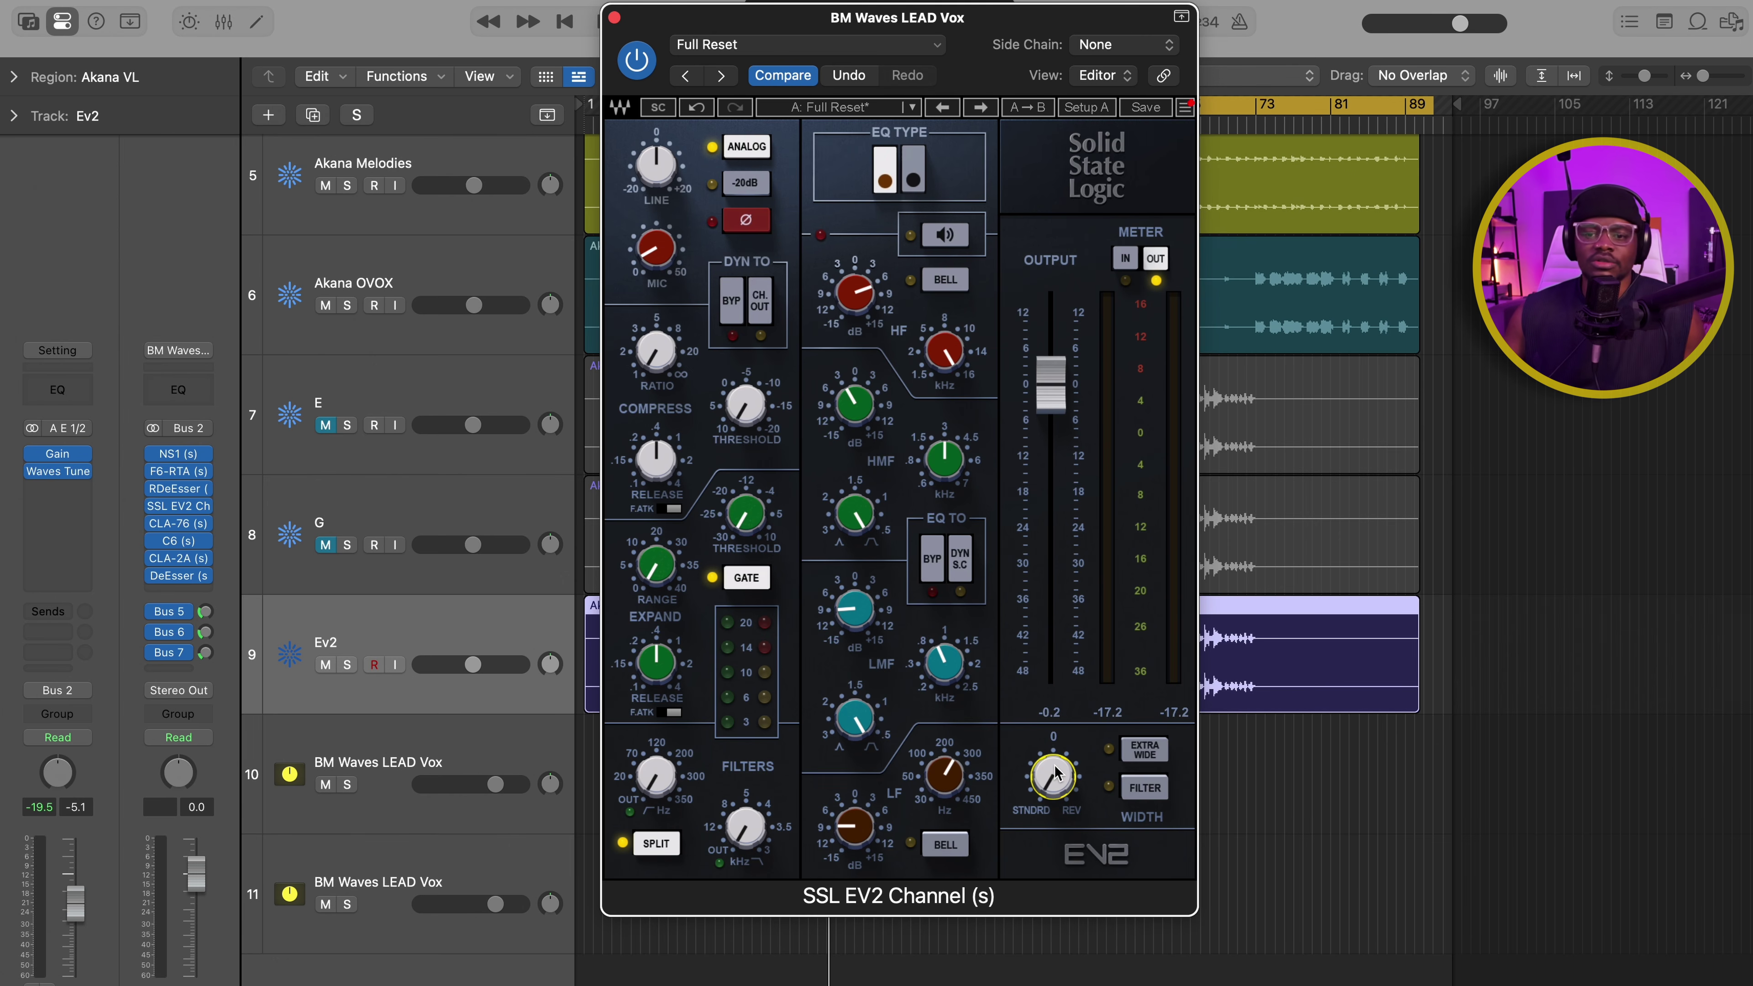
pyautogui.press('space')
pyautogui.moveTo(1058, 777); pyautogui.dragTo(1058, 741)
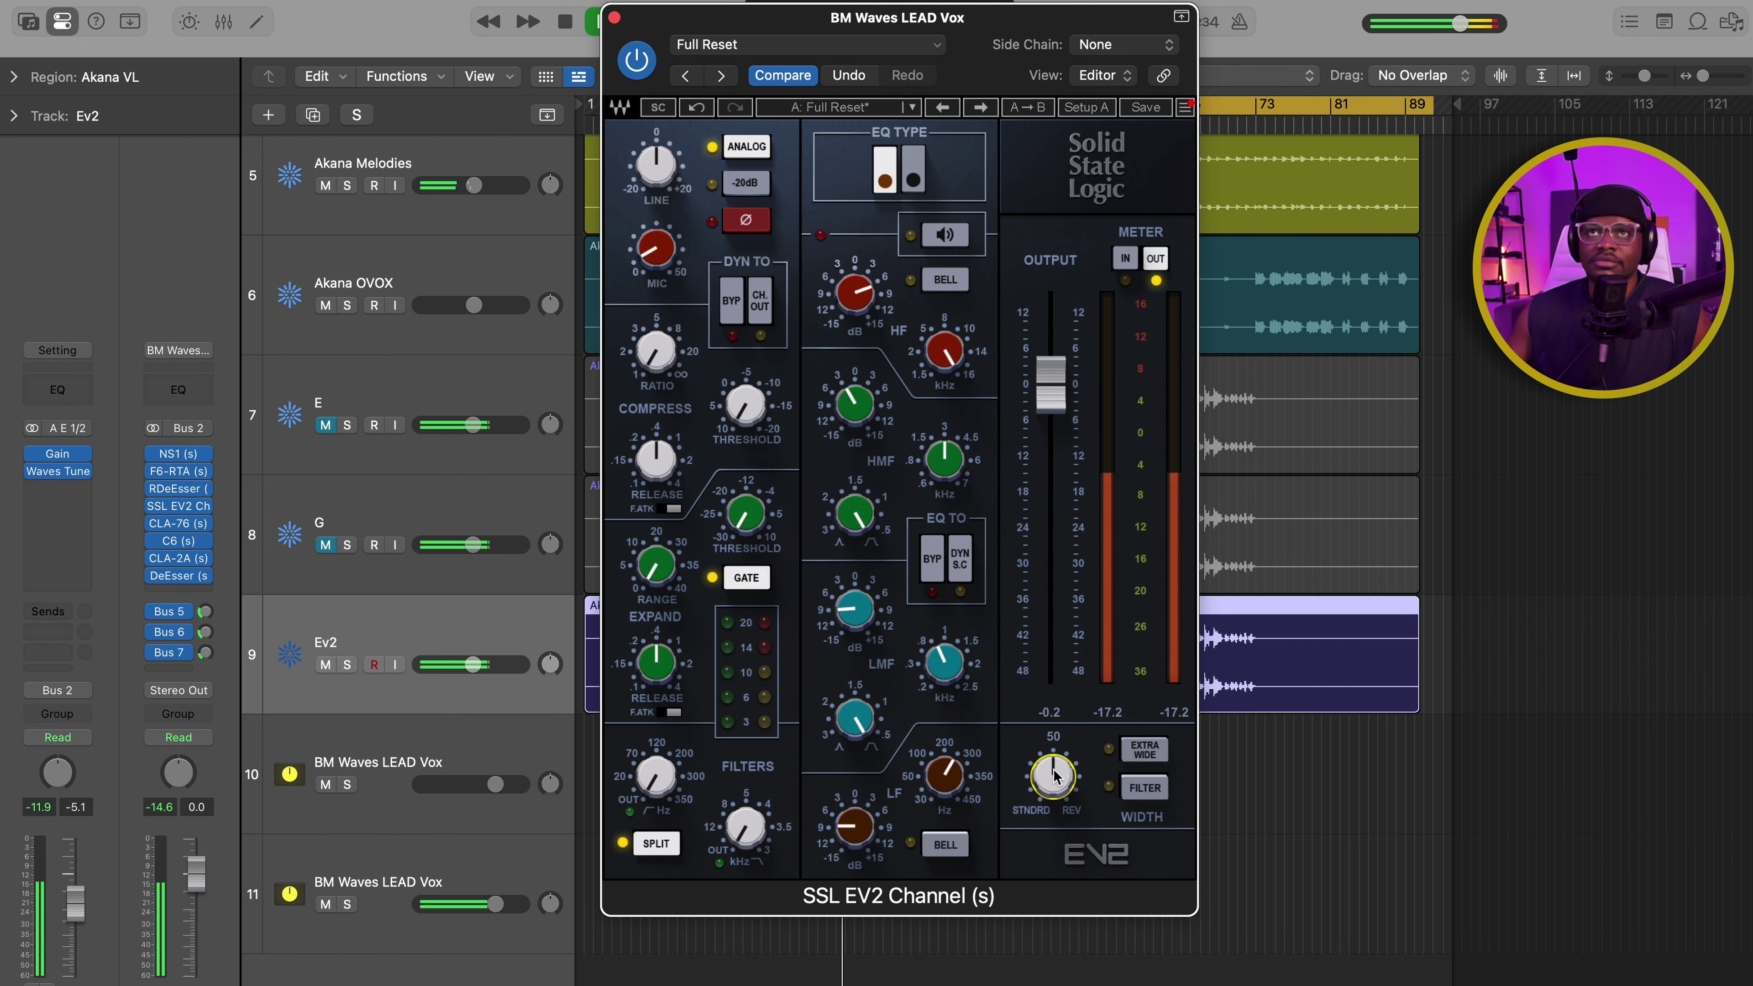
pyautogui.press('space')
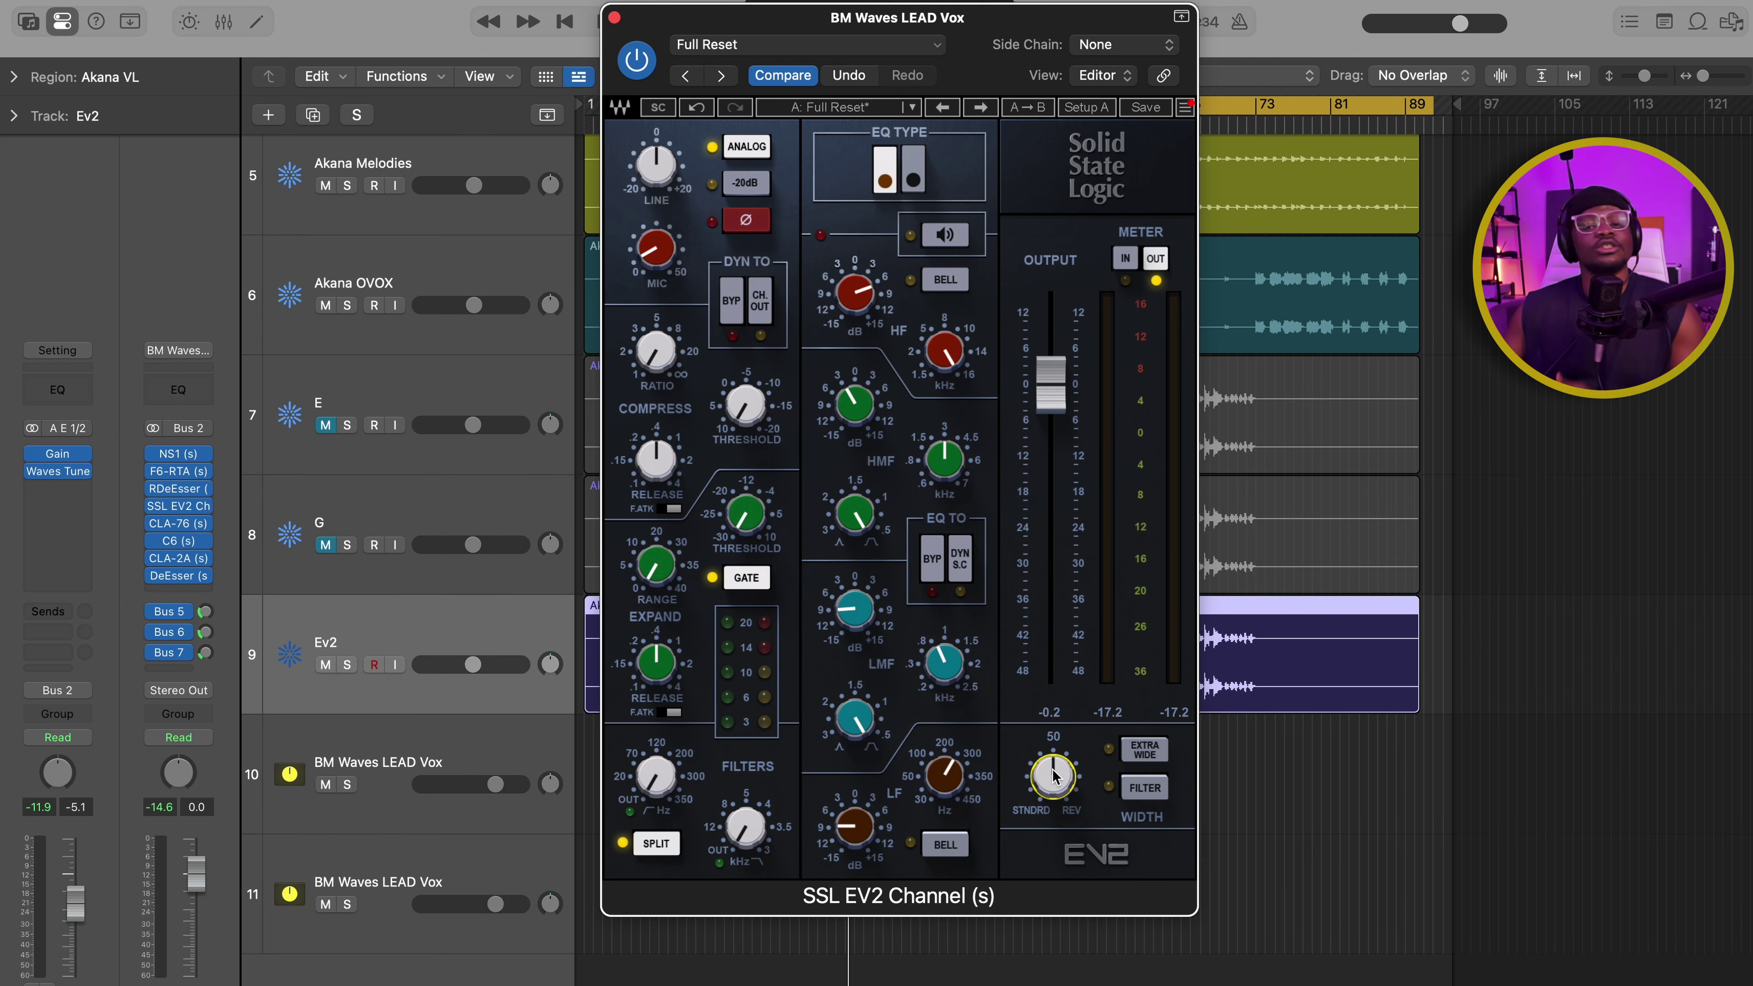
pyautogui.moveTo(1053, 775); pyautogui.dragTo(1164, 793)
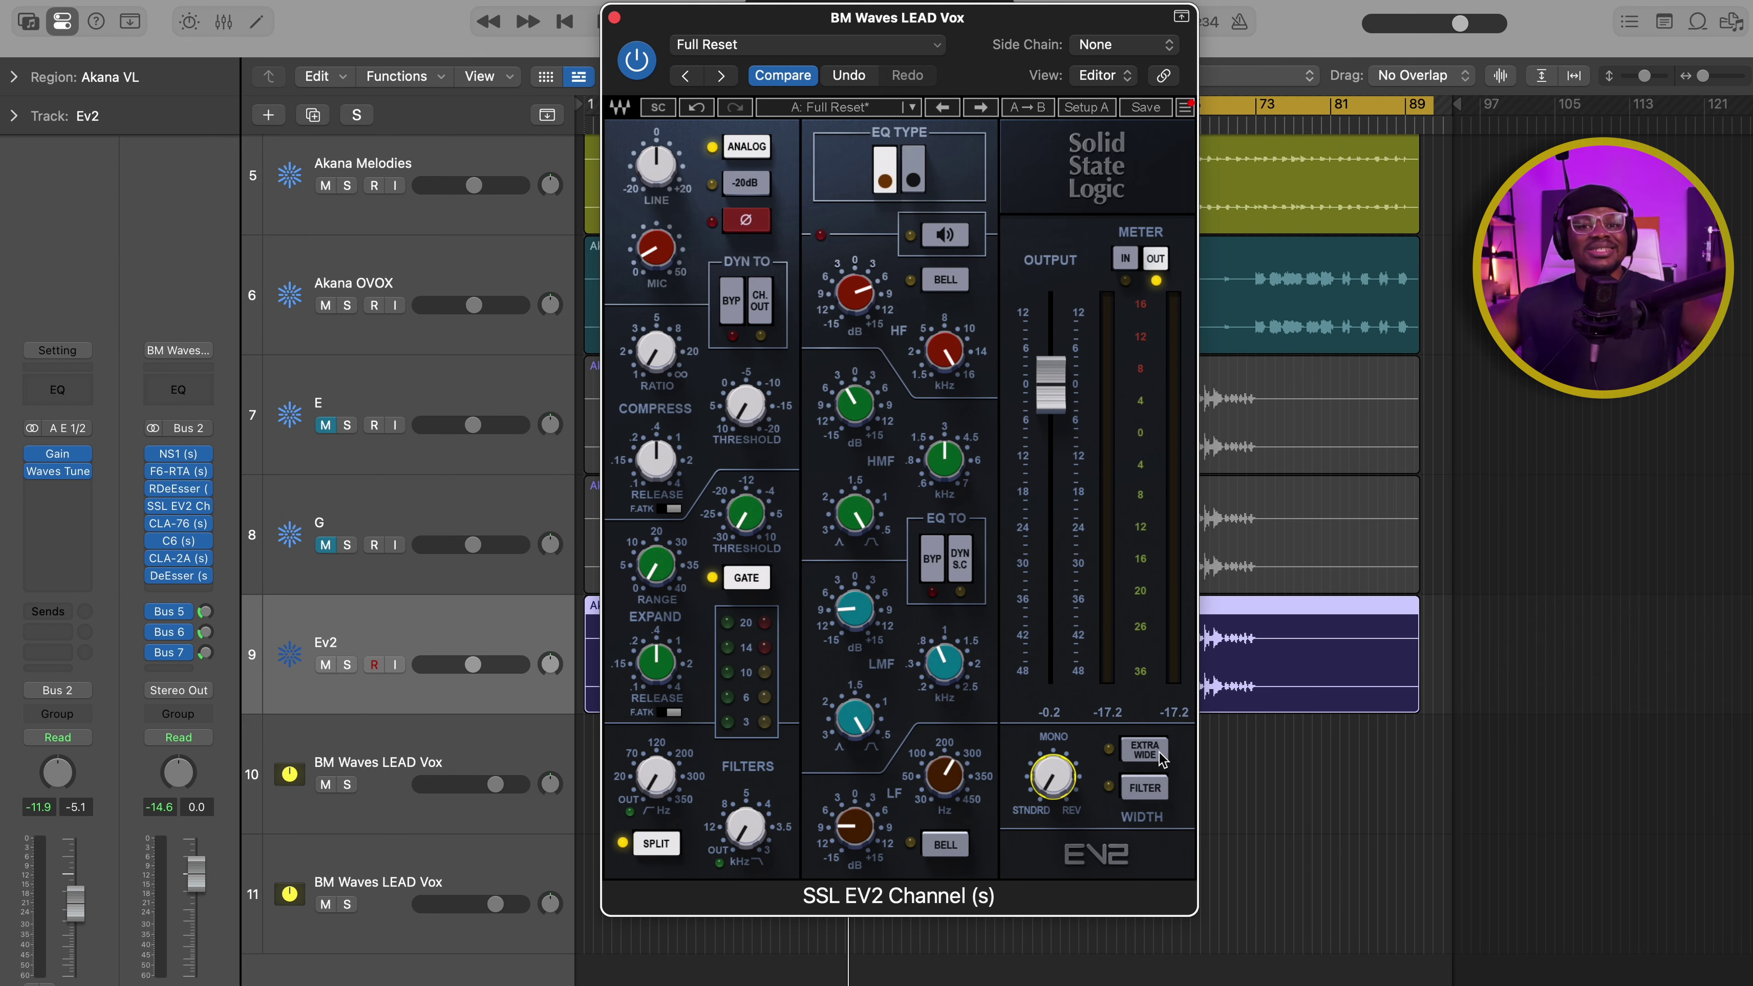
# Step: Play the lead vocal while toggling the EV2 Channel's Extra Wide option to compare it, leaving it off
pyautogui.press('space')
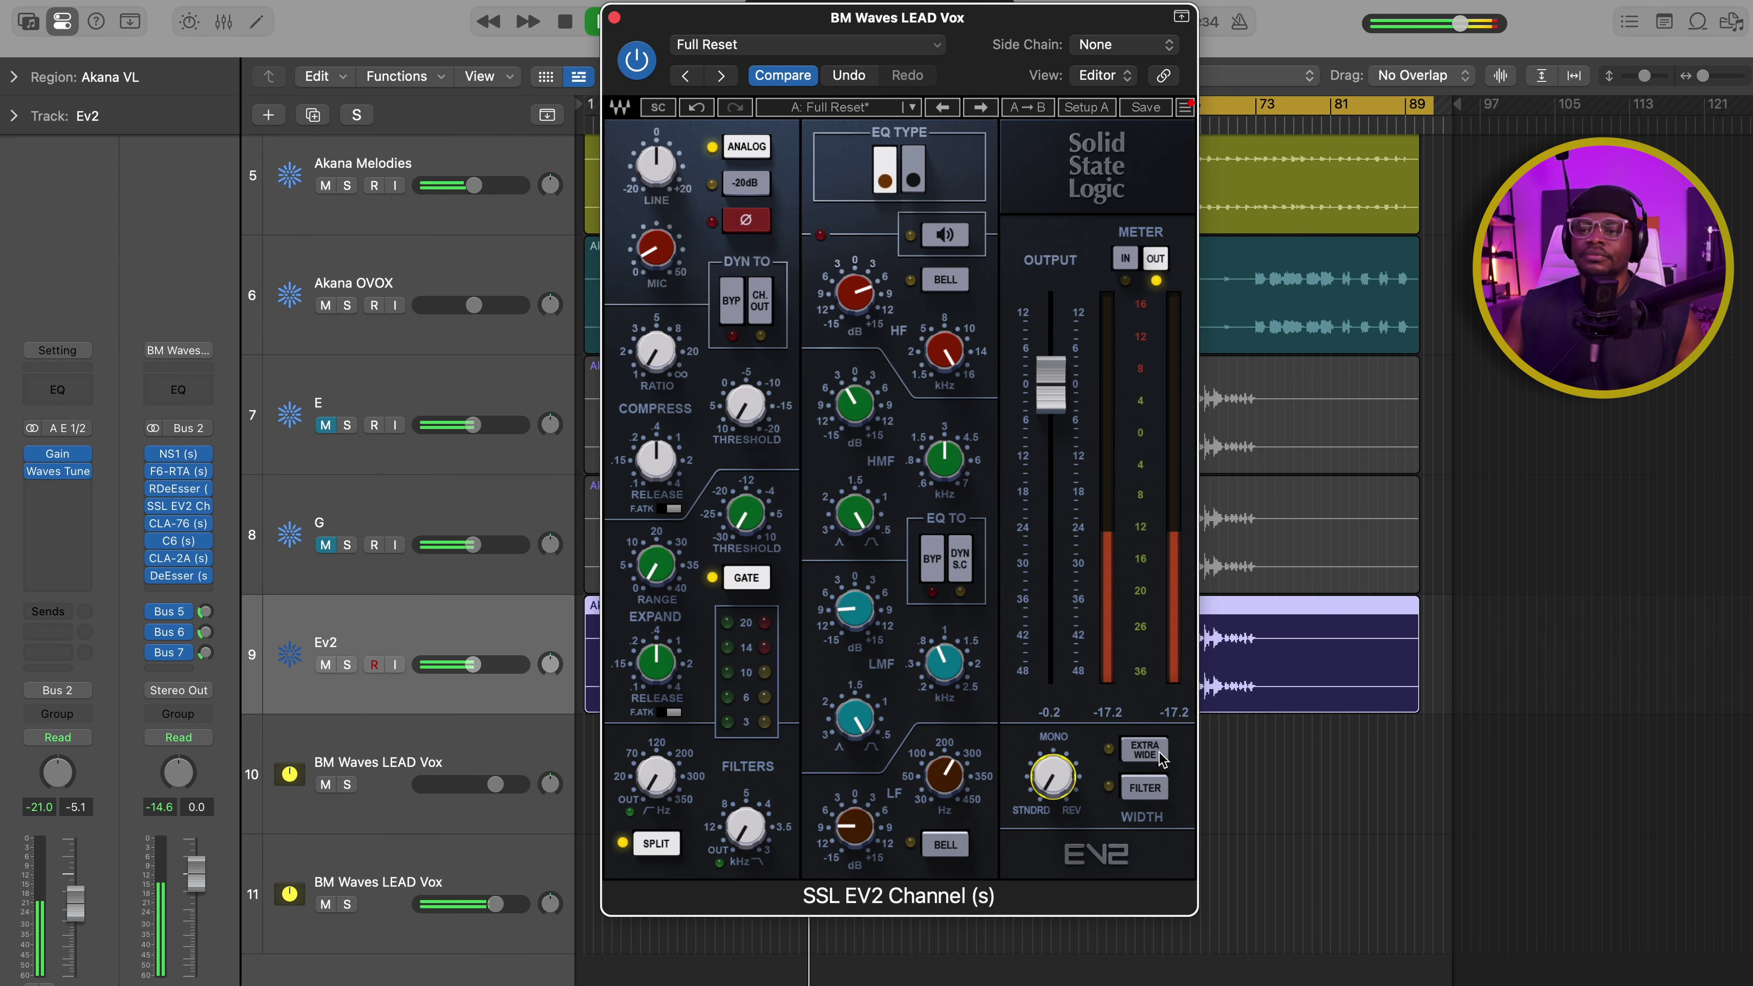
pyautogui.click(1160, 758)
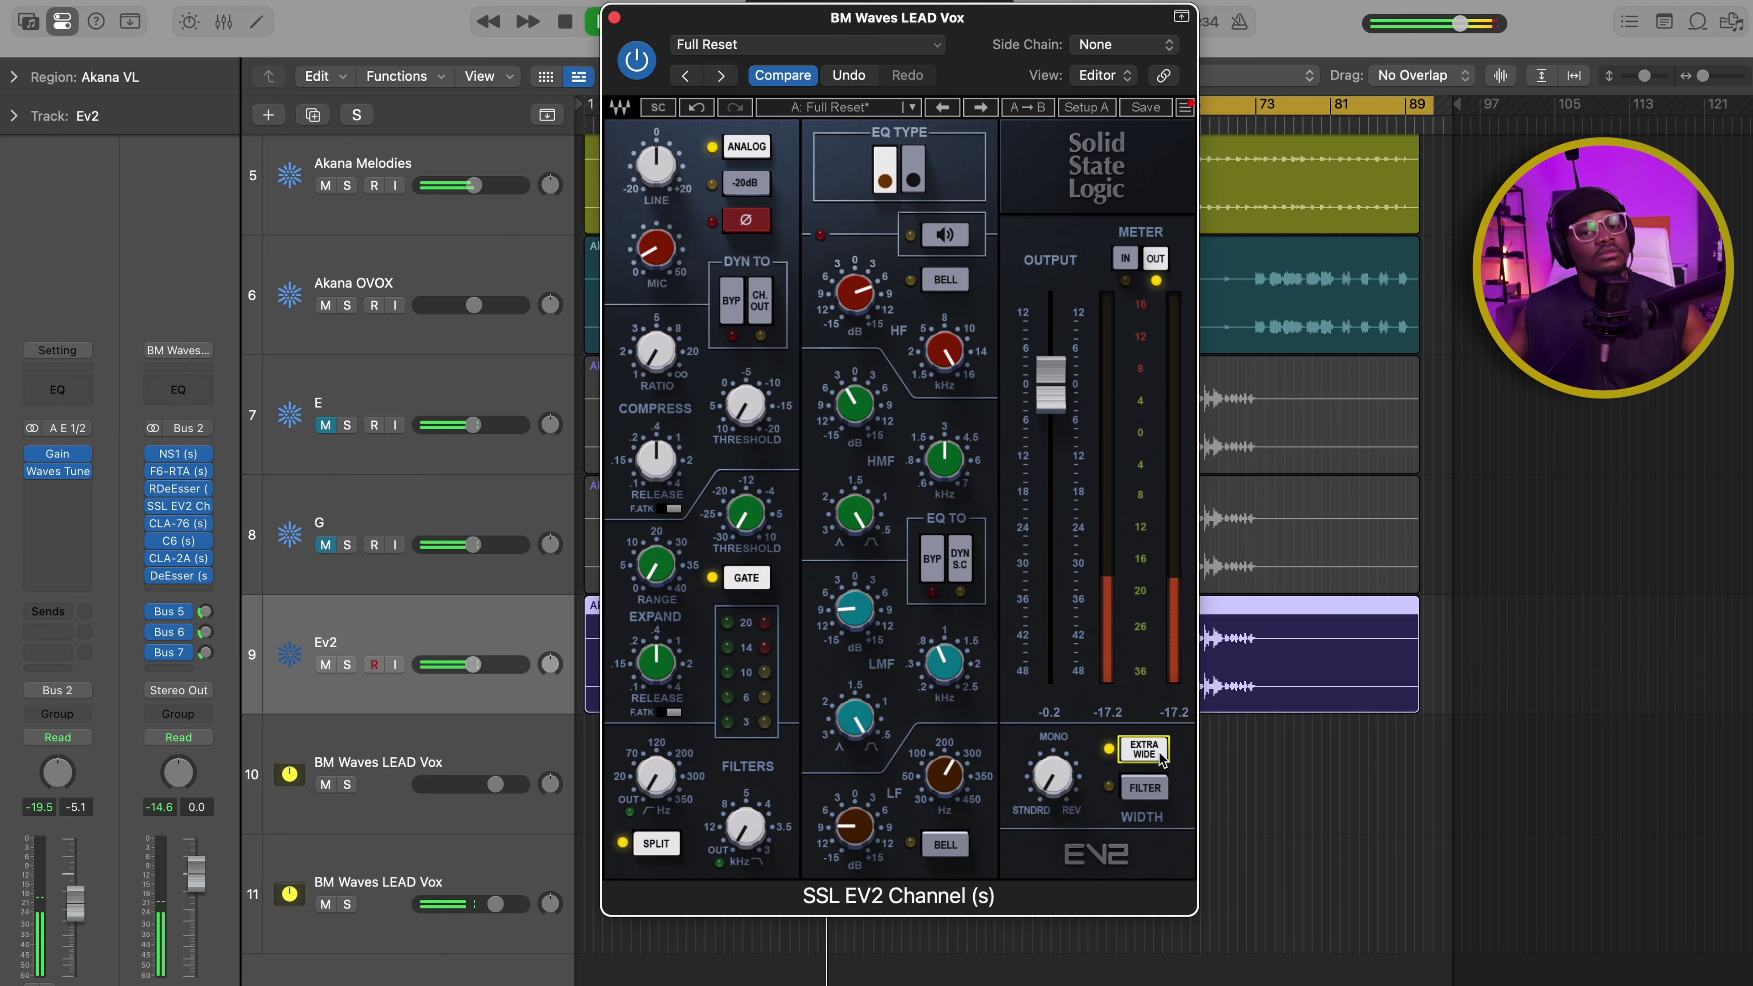
pyautogui.click(1159, 758)
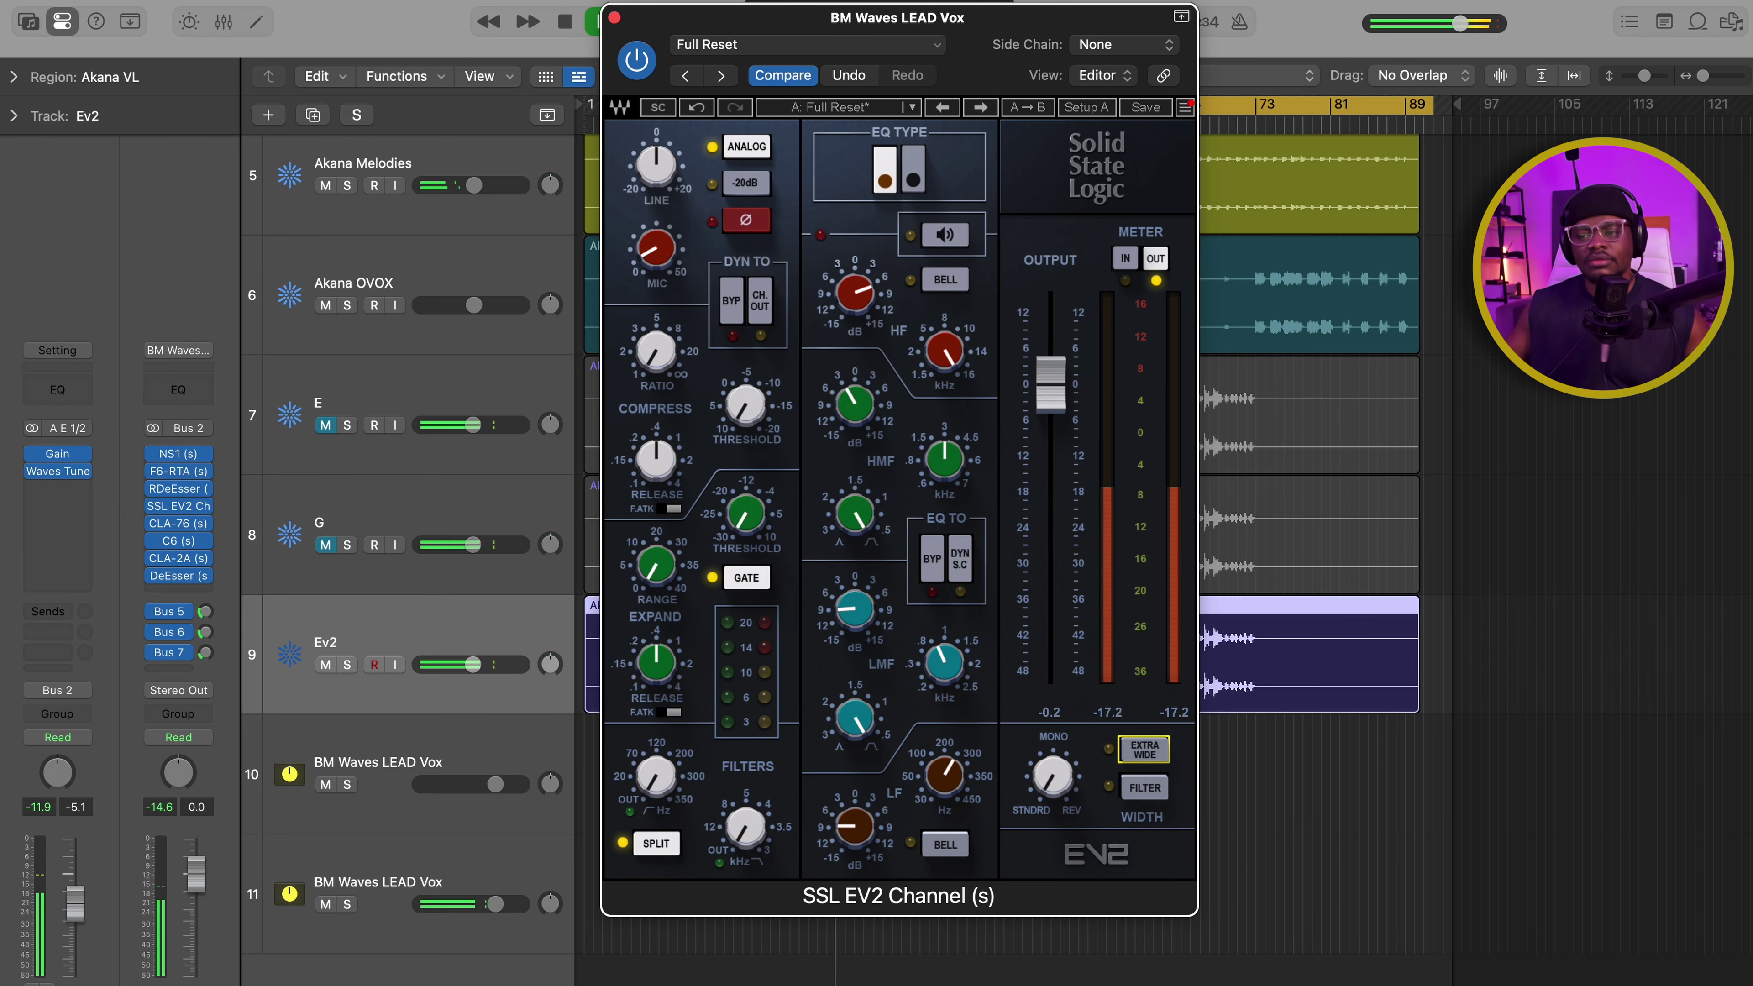
pyautogui.click(1159, 758)
pyautogui.press('space')
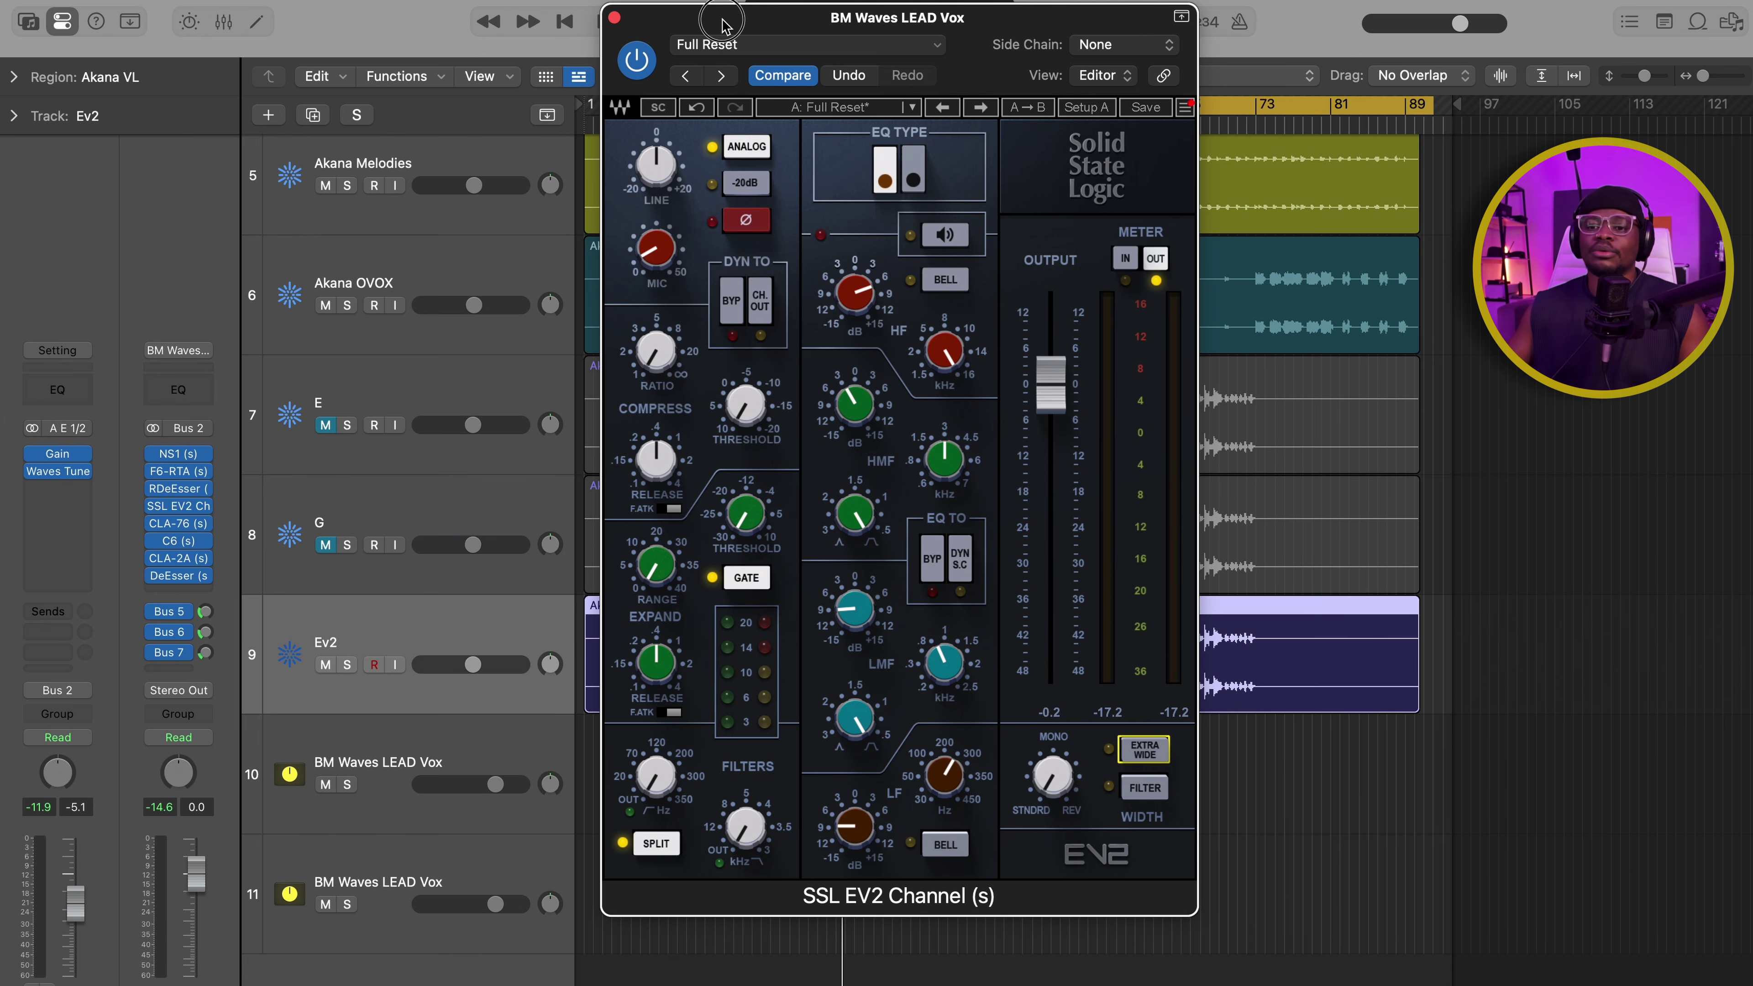
# Step: Insert a stereo SSL EV2 Channel plugin on the Akana Drums track
pyautogui.moveTo(721, 25); pyautogui.dragTo(777, 398)
pyautogui.scroll(5, 785, 287)
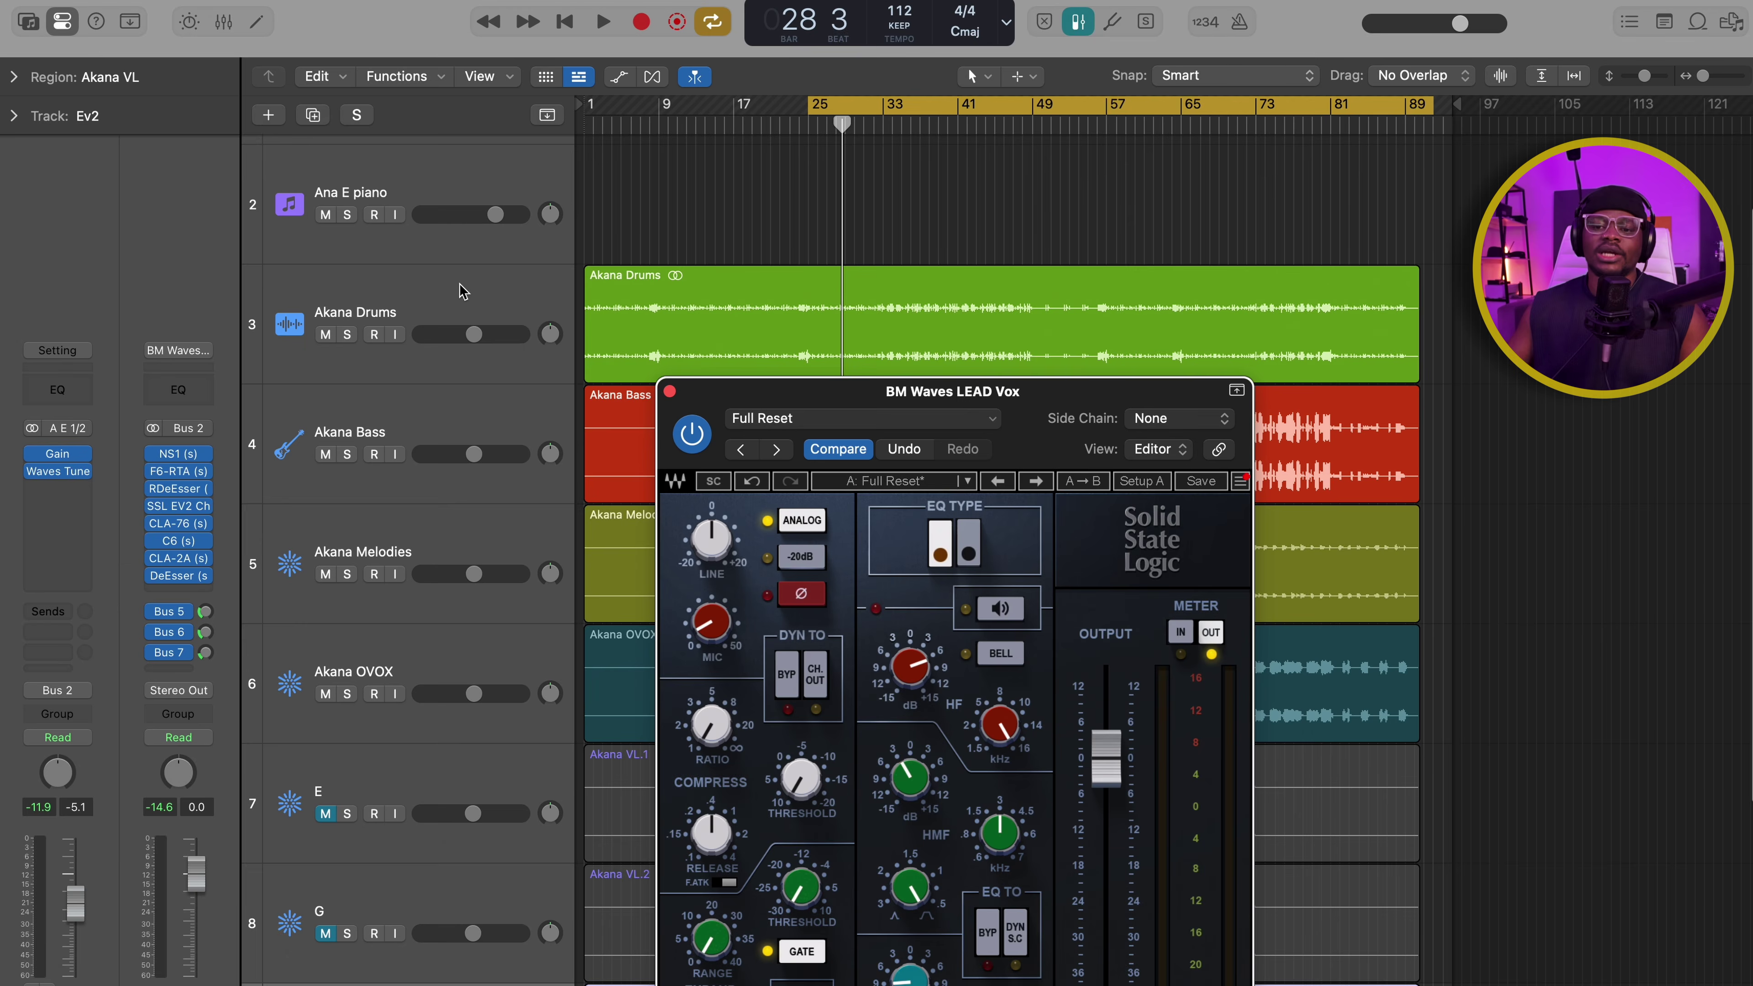
pyautogui.click(464, 290)
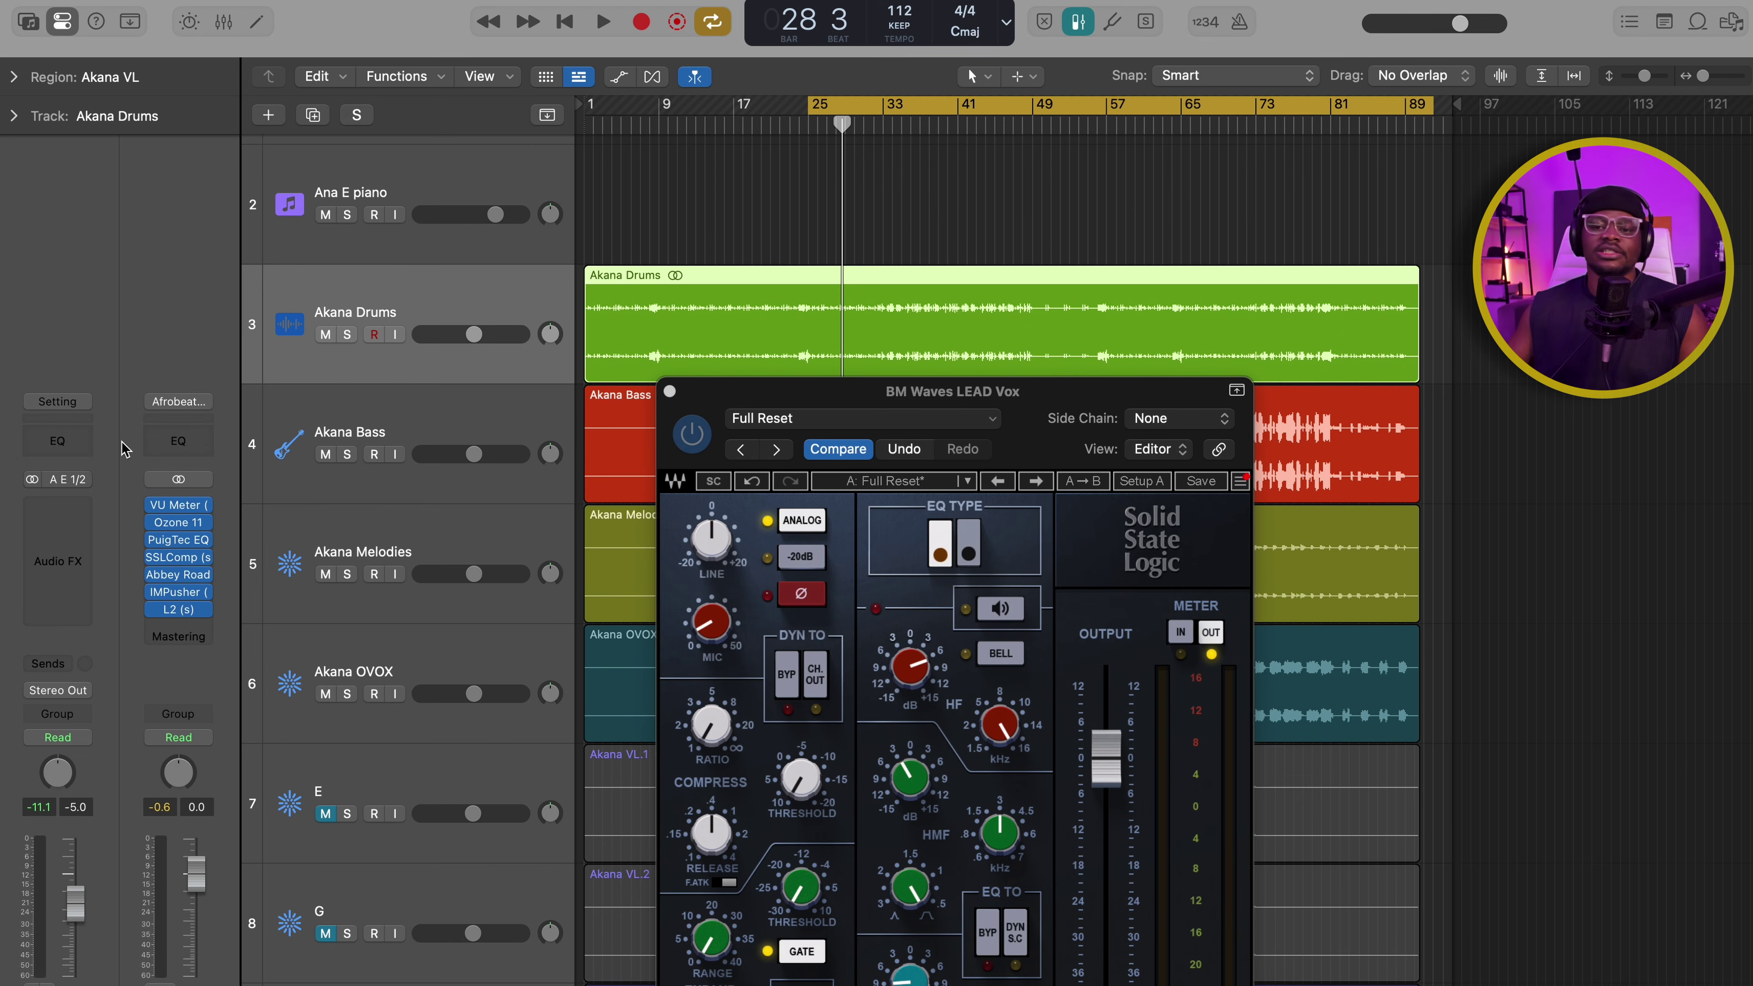
pyautogui.click(62, 509)
pyautogui.moveTo(111, 977)
pyautogui.scroll(-15, 482, 773)
pyautogui.scroll(-20, 485, 777)
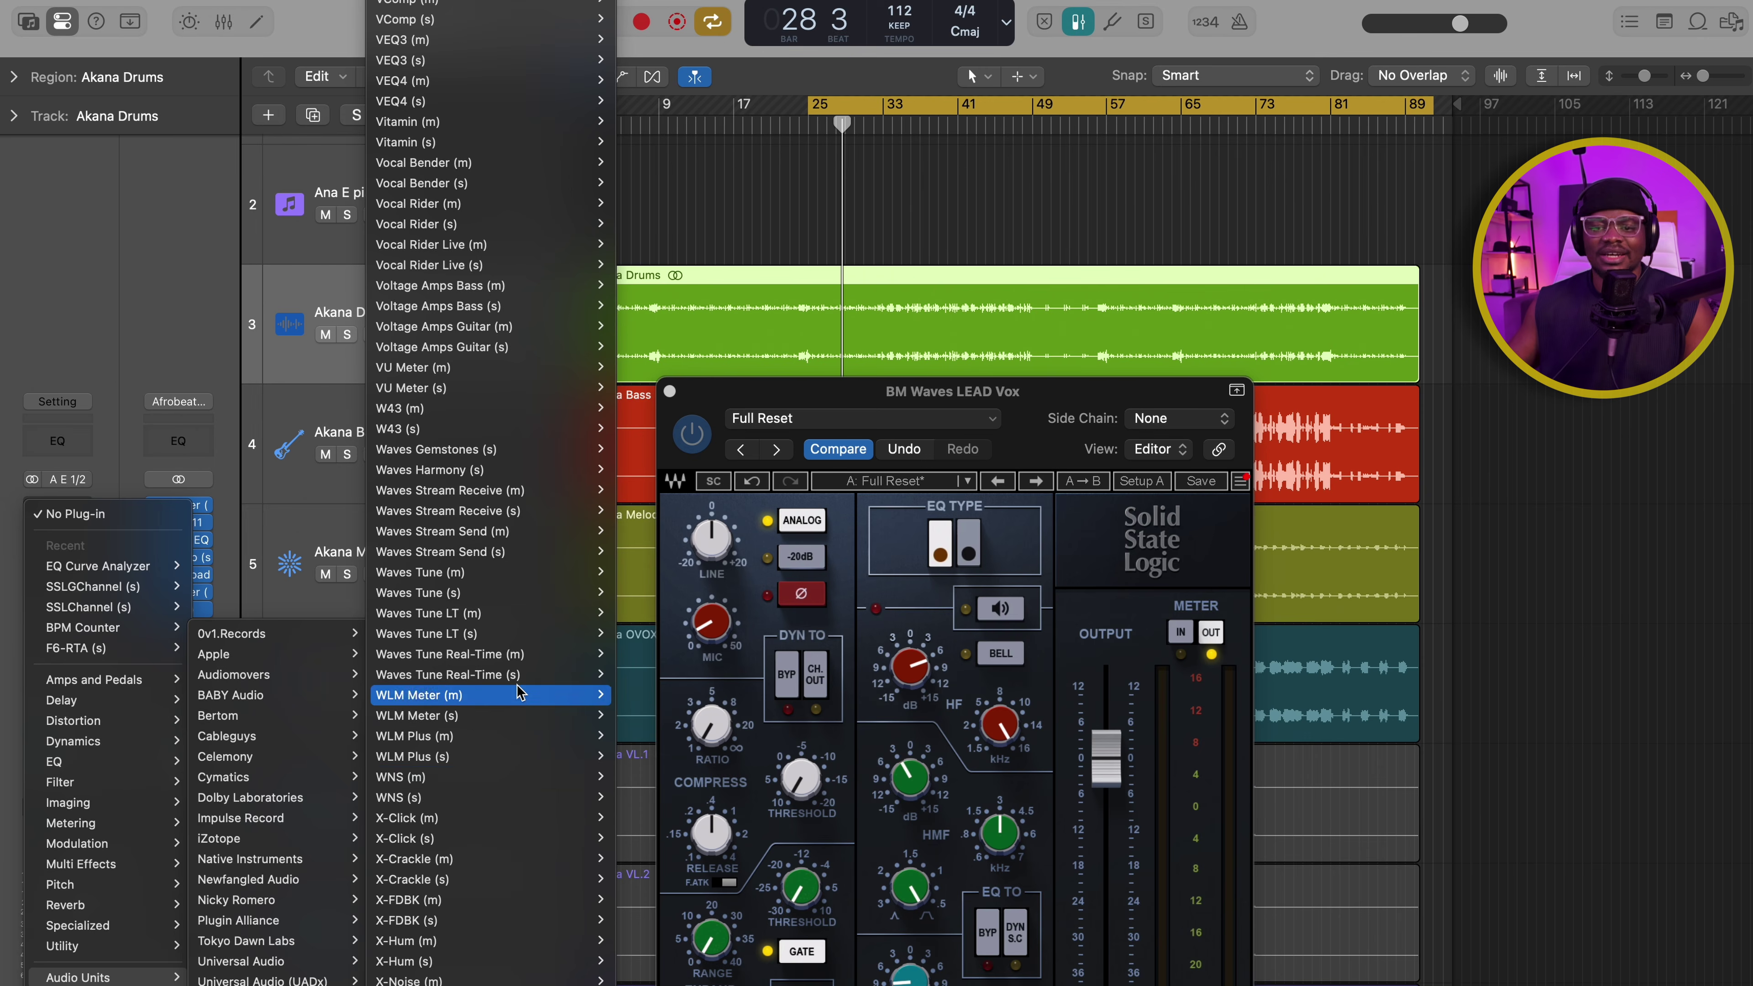
pyautogui.click(618, 580)
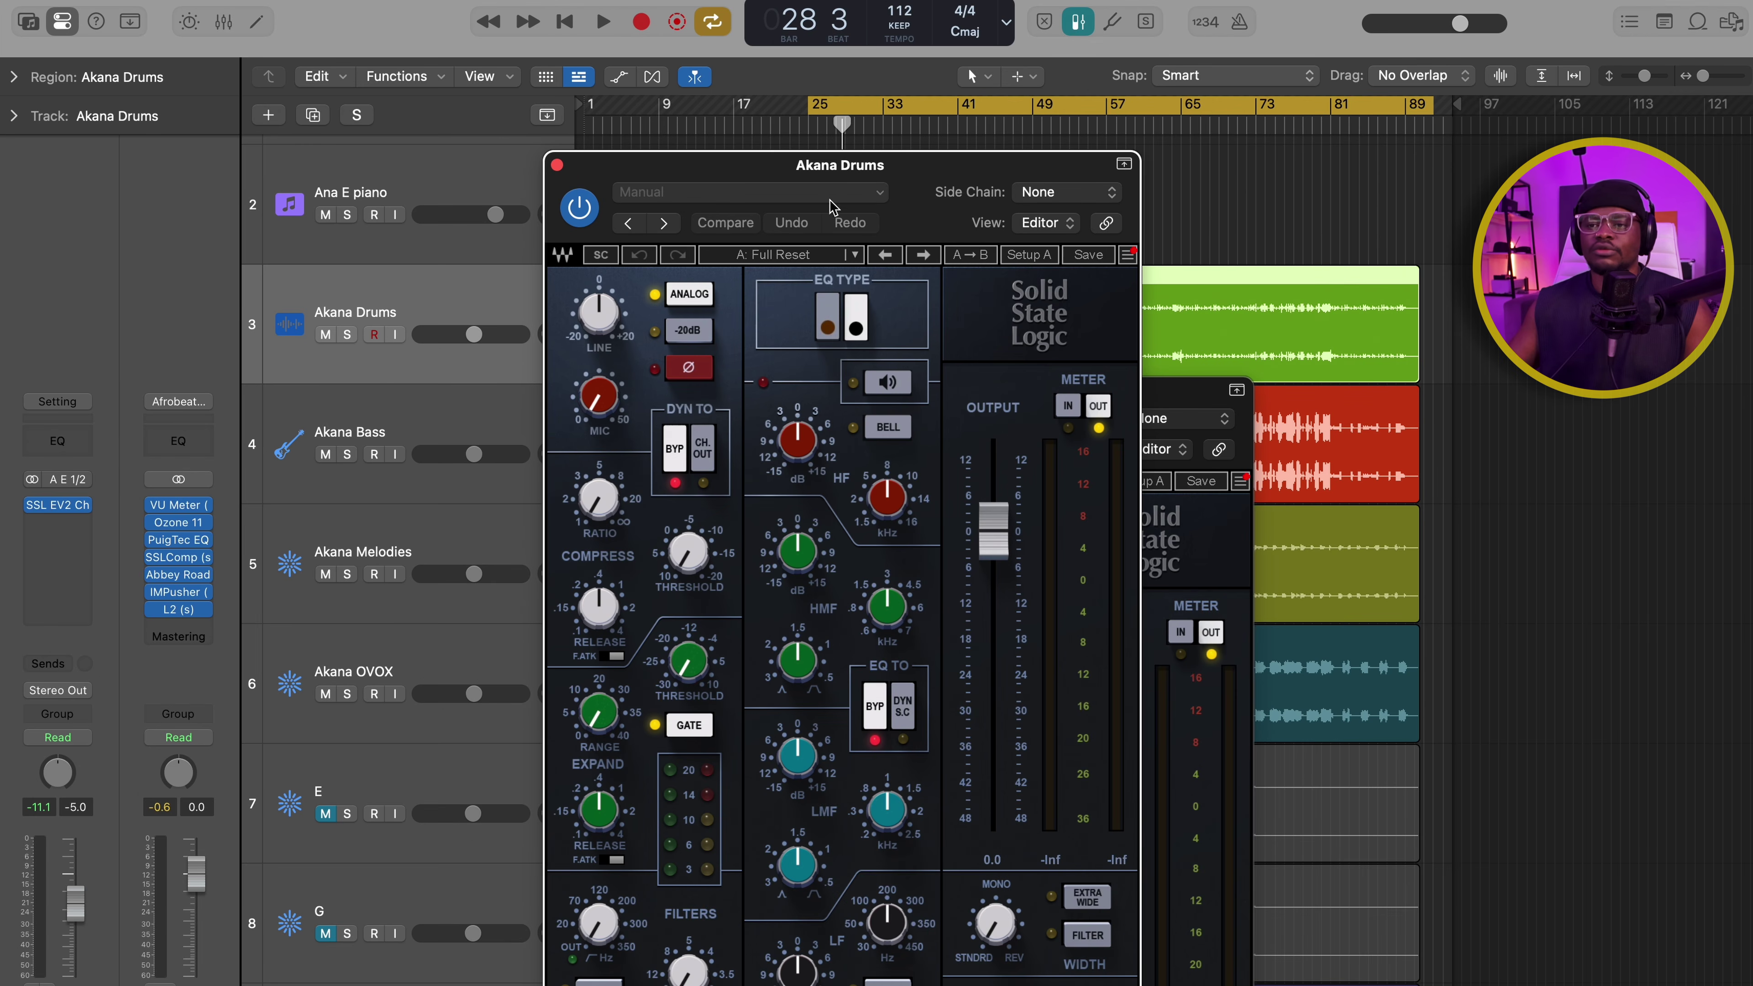
# Step: Solo the Akana Drums track during playback and enable Extra Wide on its EV2 Channel
pyautogui.press('space')
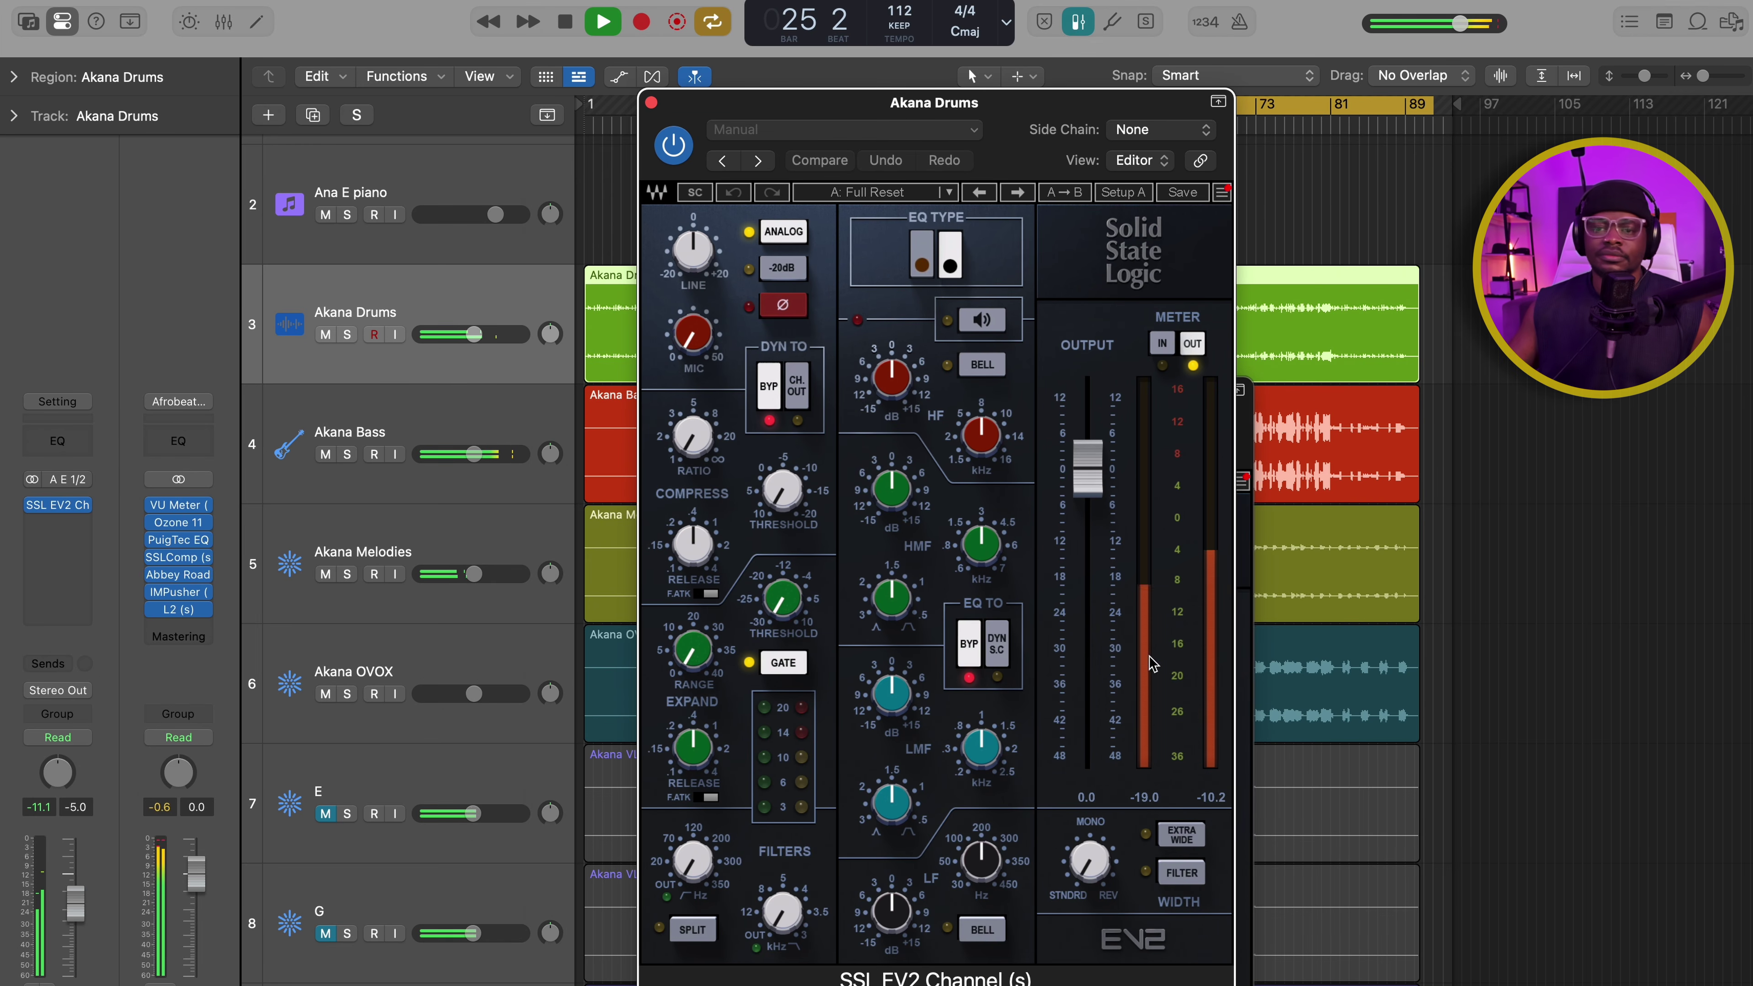
pyautogui.click(347, 335)
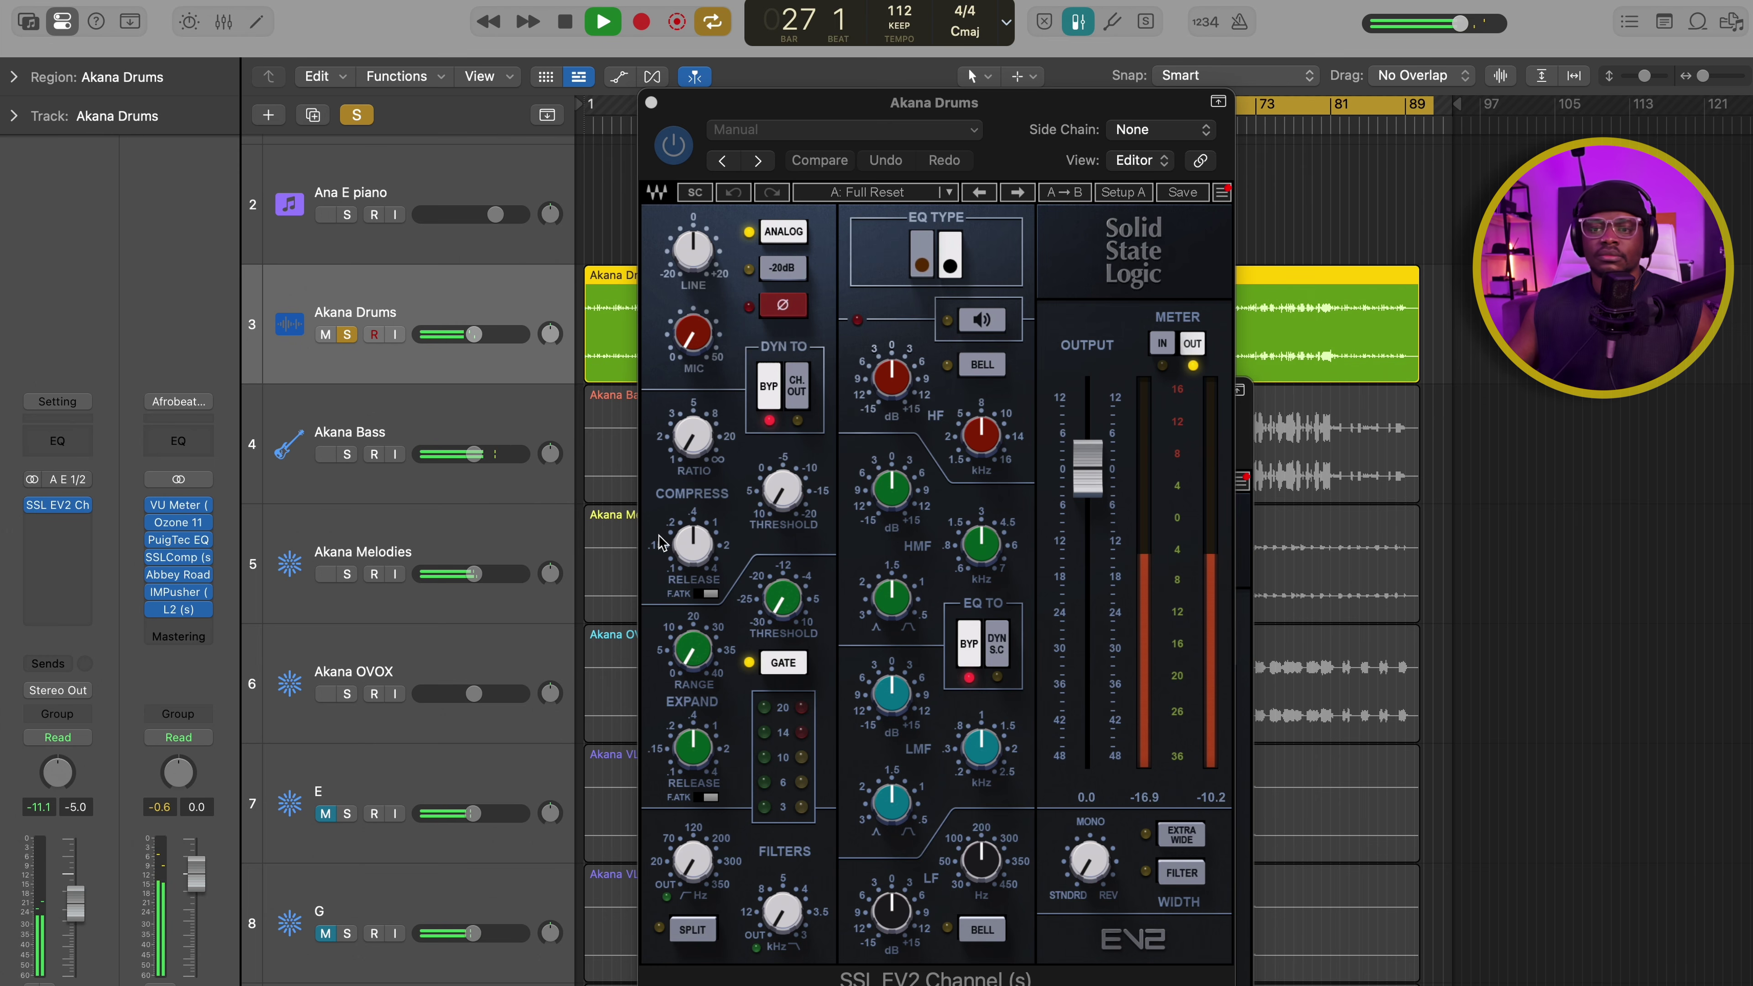
pyautogui.click(1181, 845)
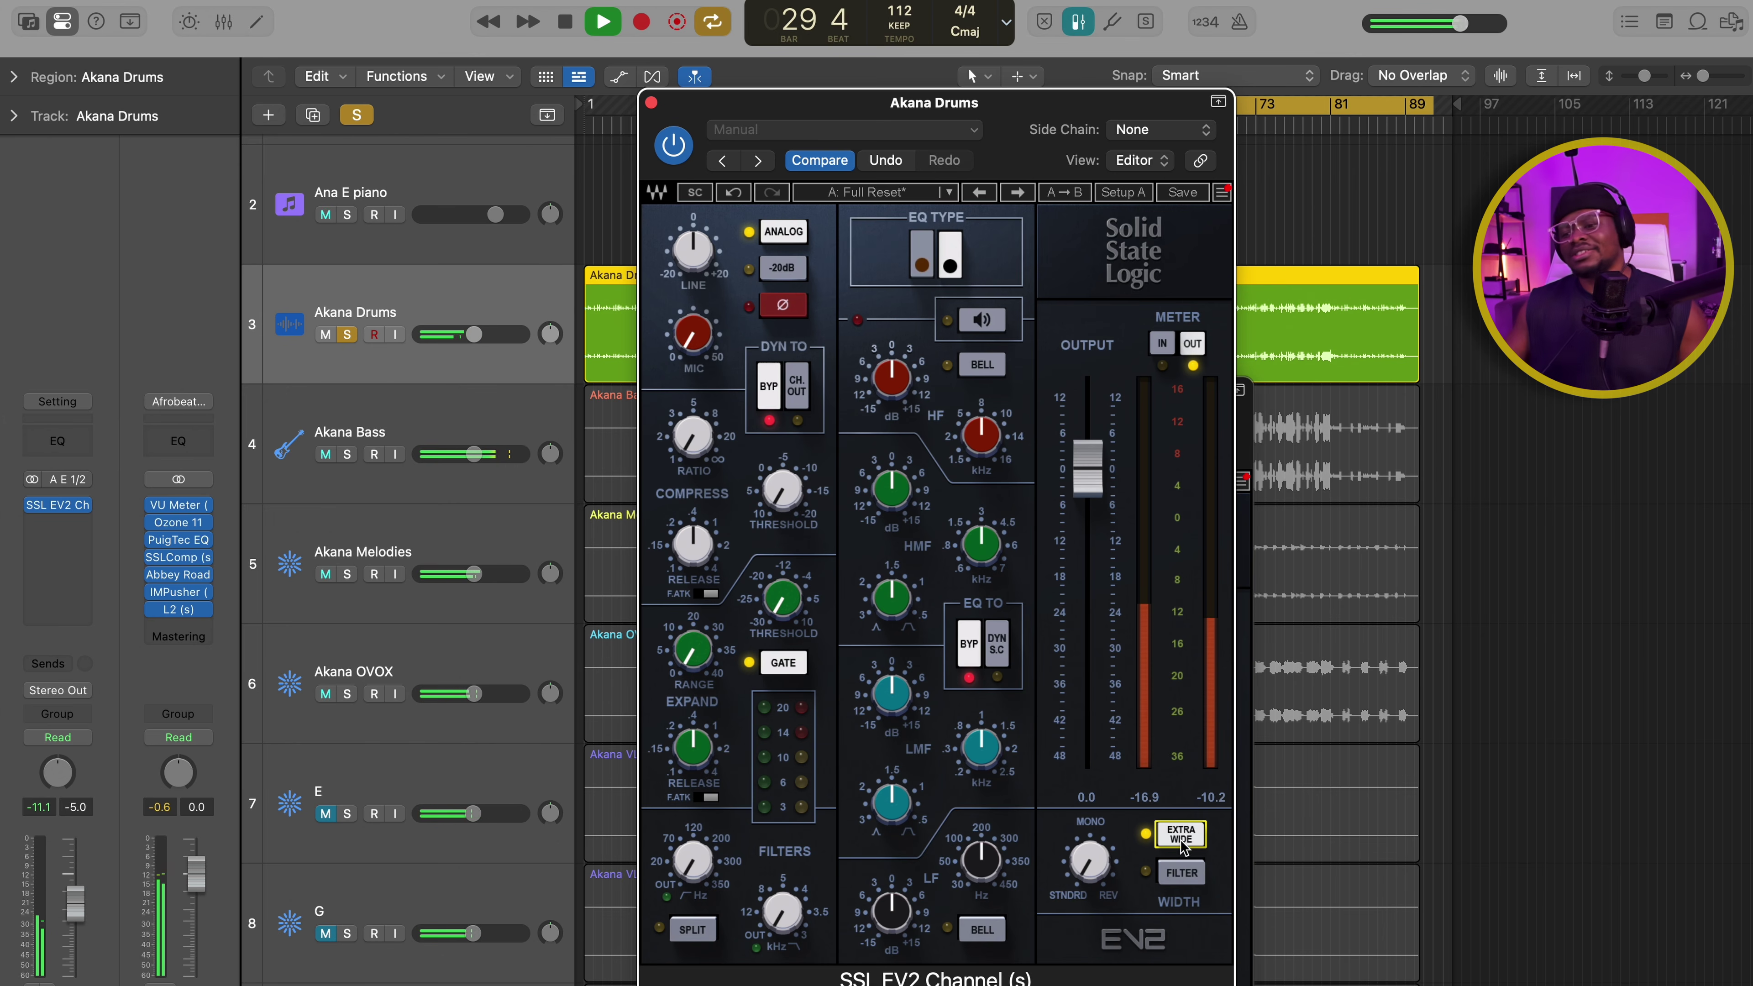
pyautogui.press('space')
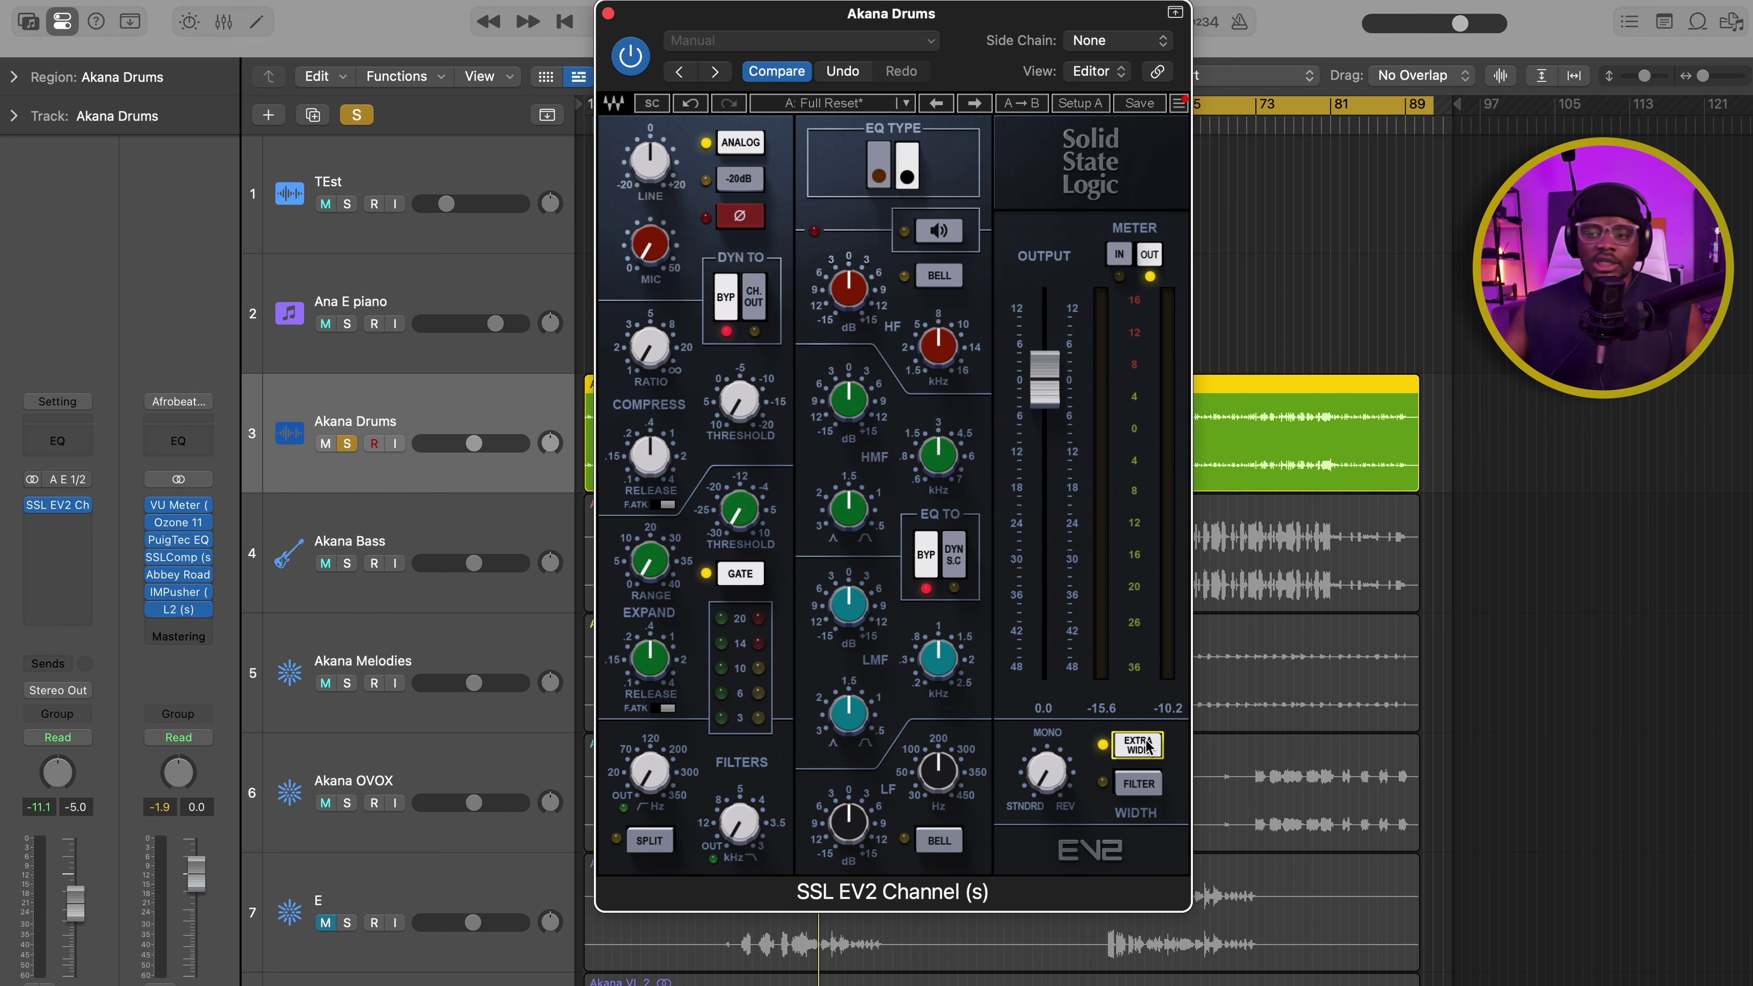
# Step: Audition the width section's Filter option on the soloed drums by toggling it with Extra Wide engaged
pyautogui.click(1137, 784)
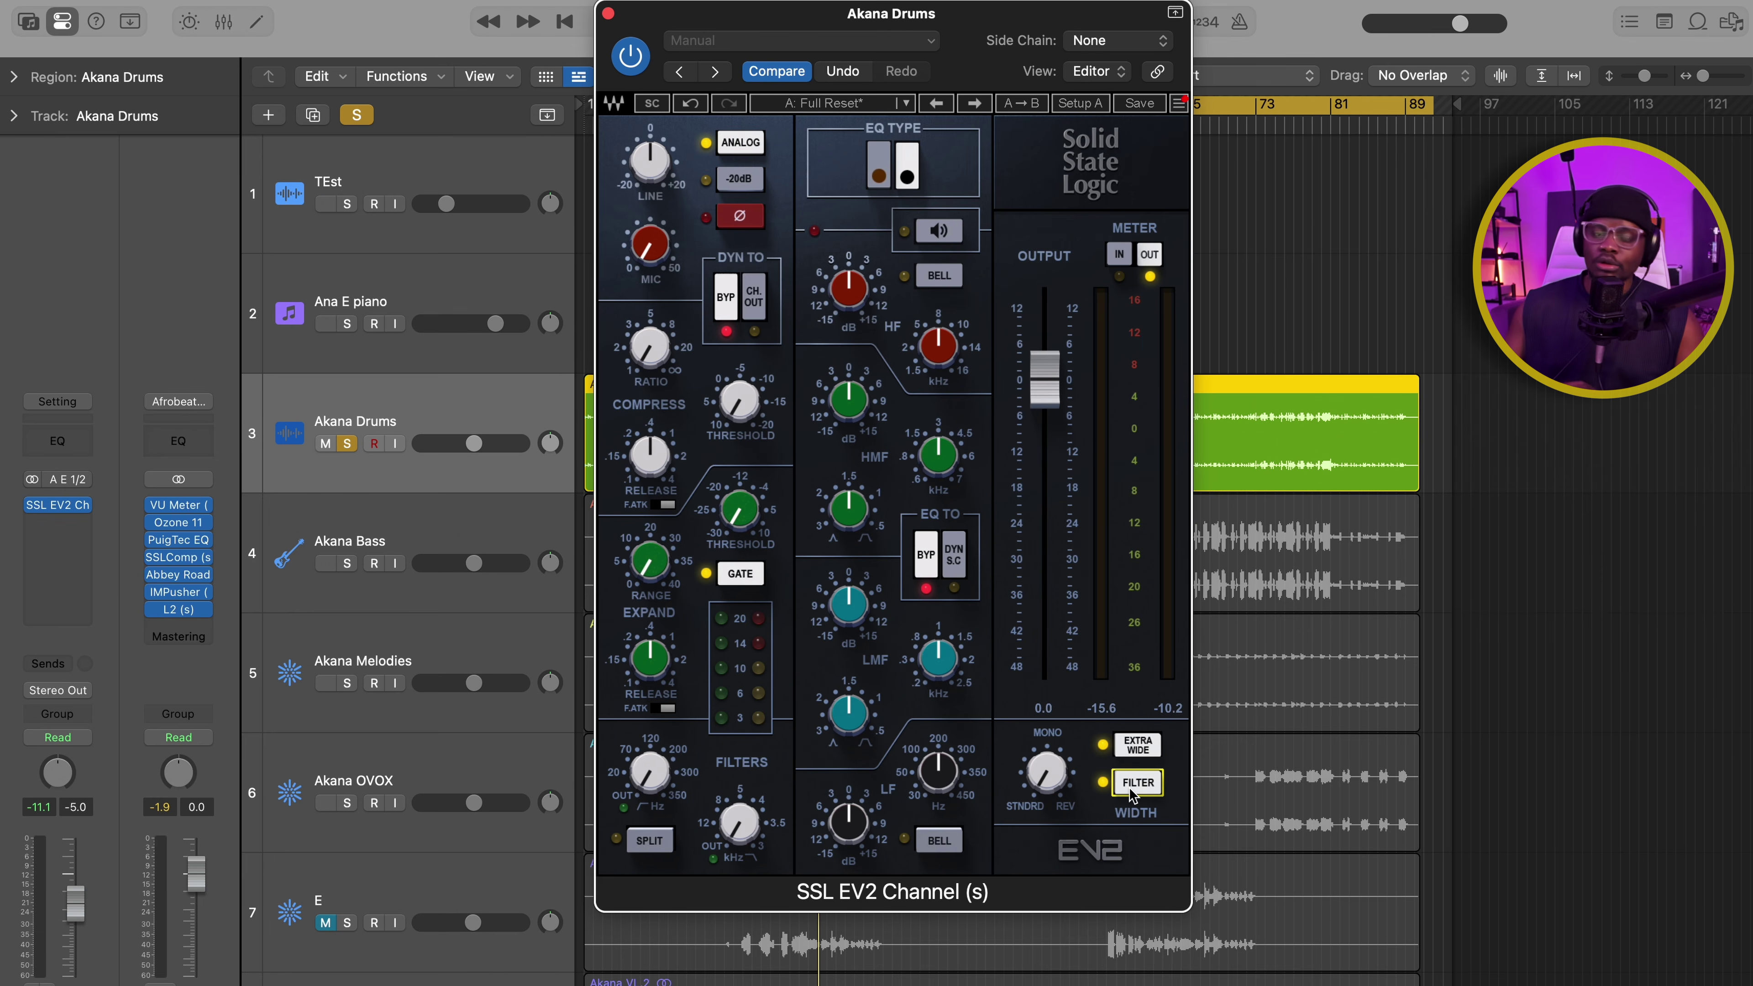
pyautogui.click(1146, 787)
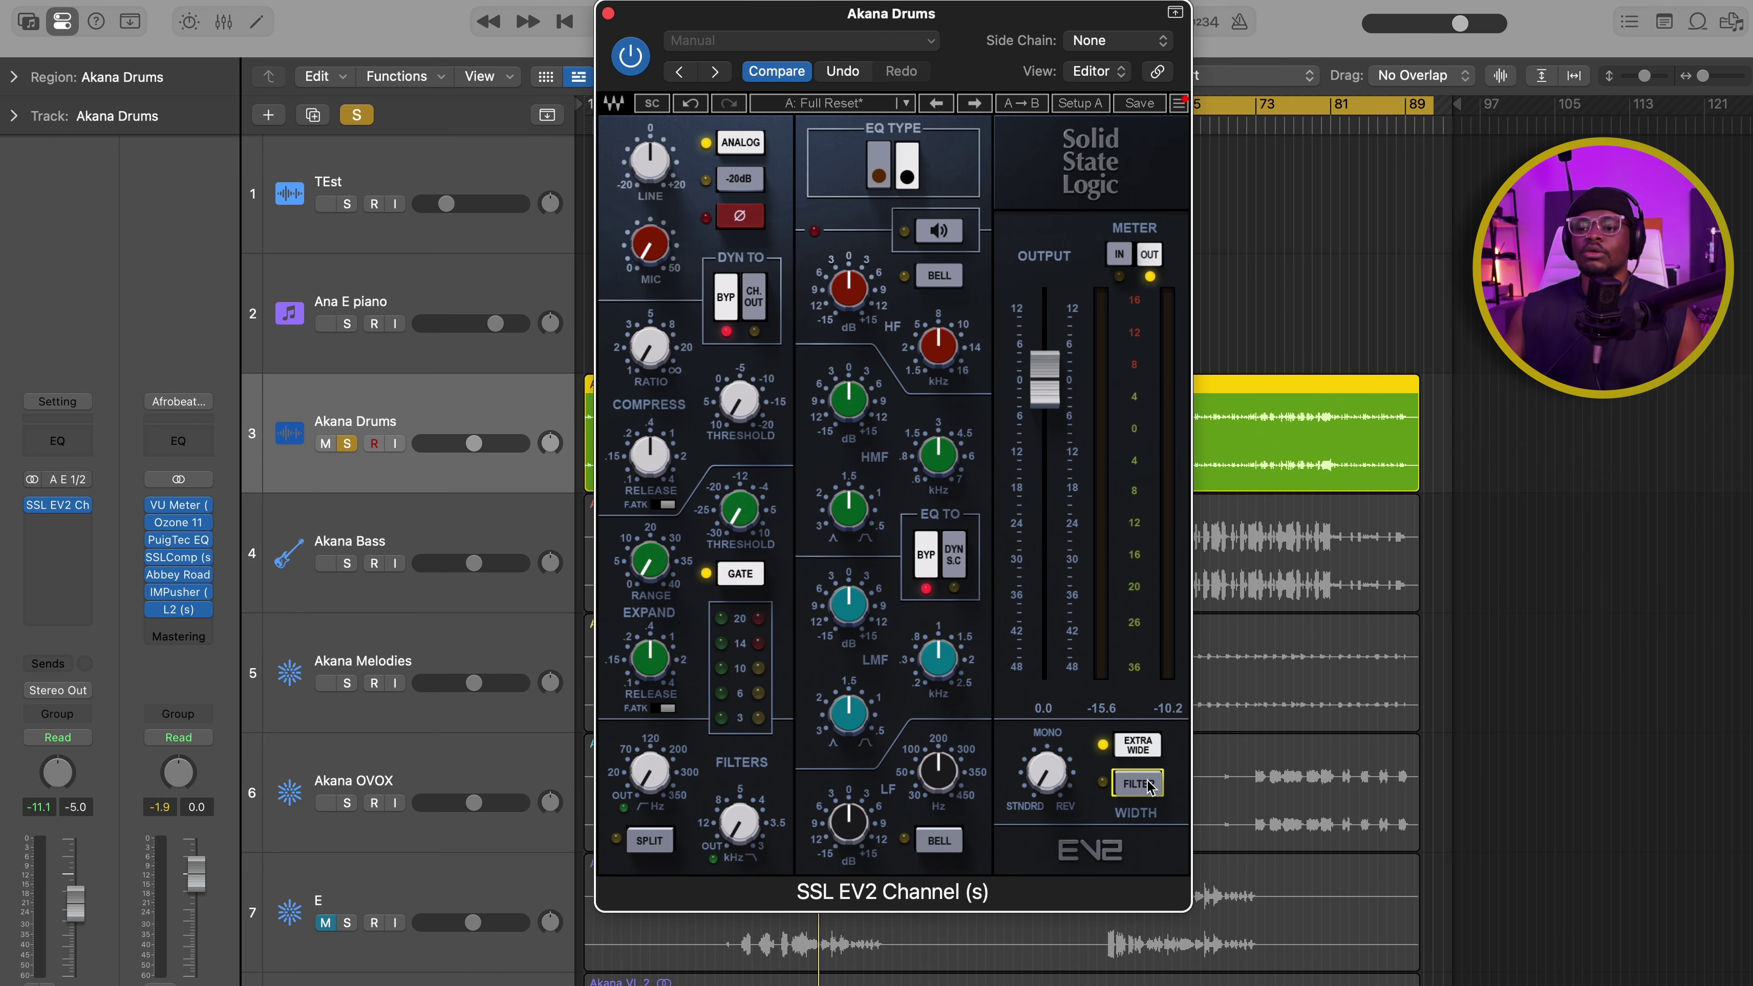
pyautogui.press('space')
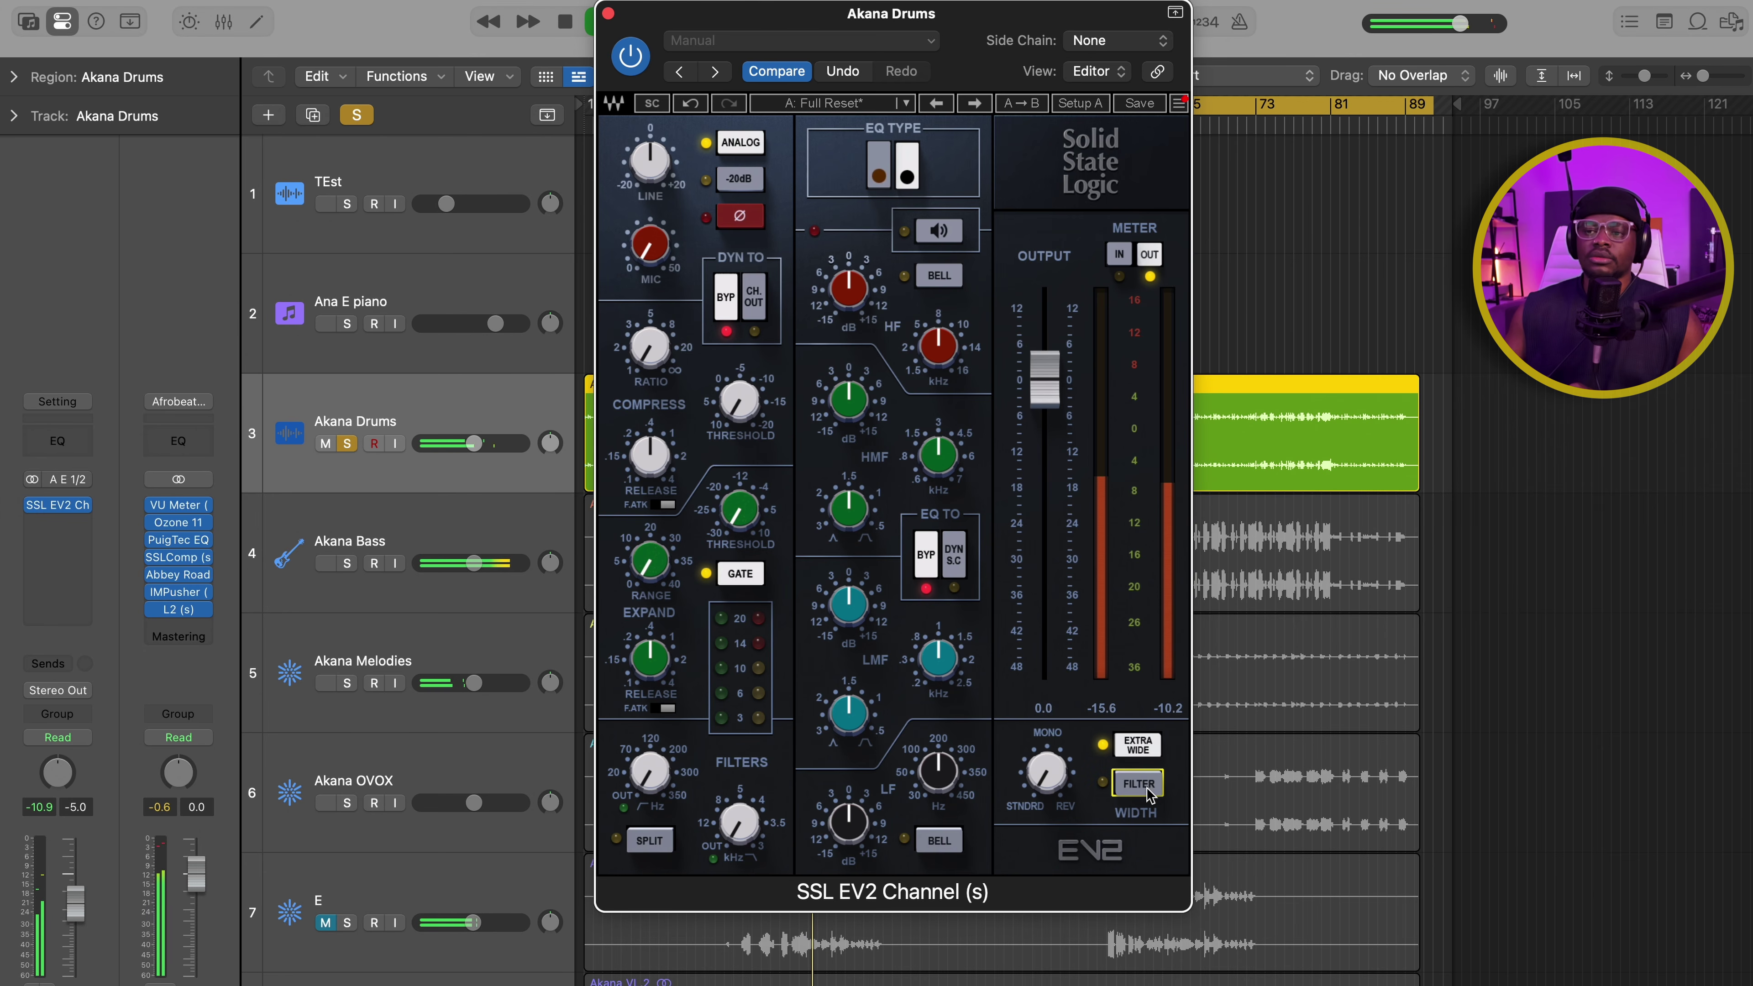
pyautogui.click(1147, 791)
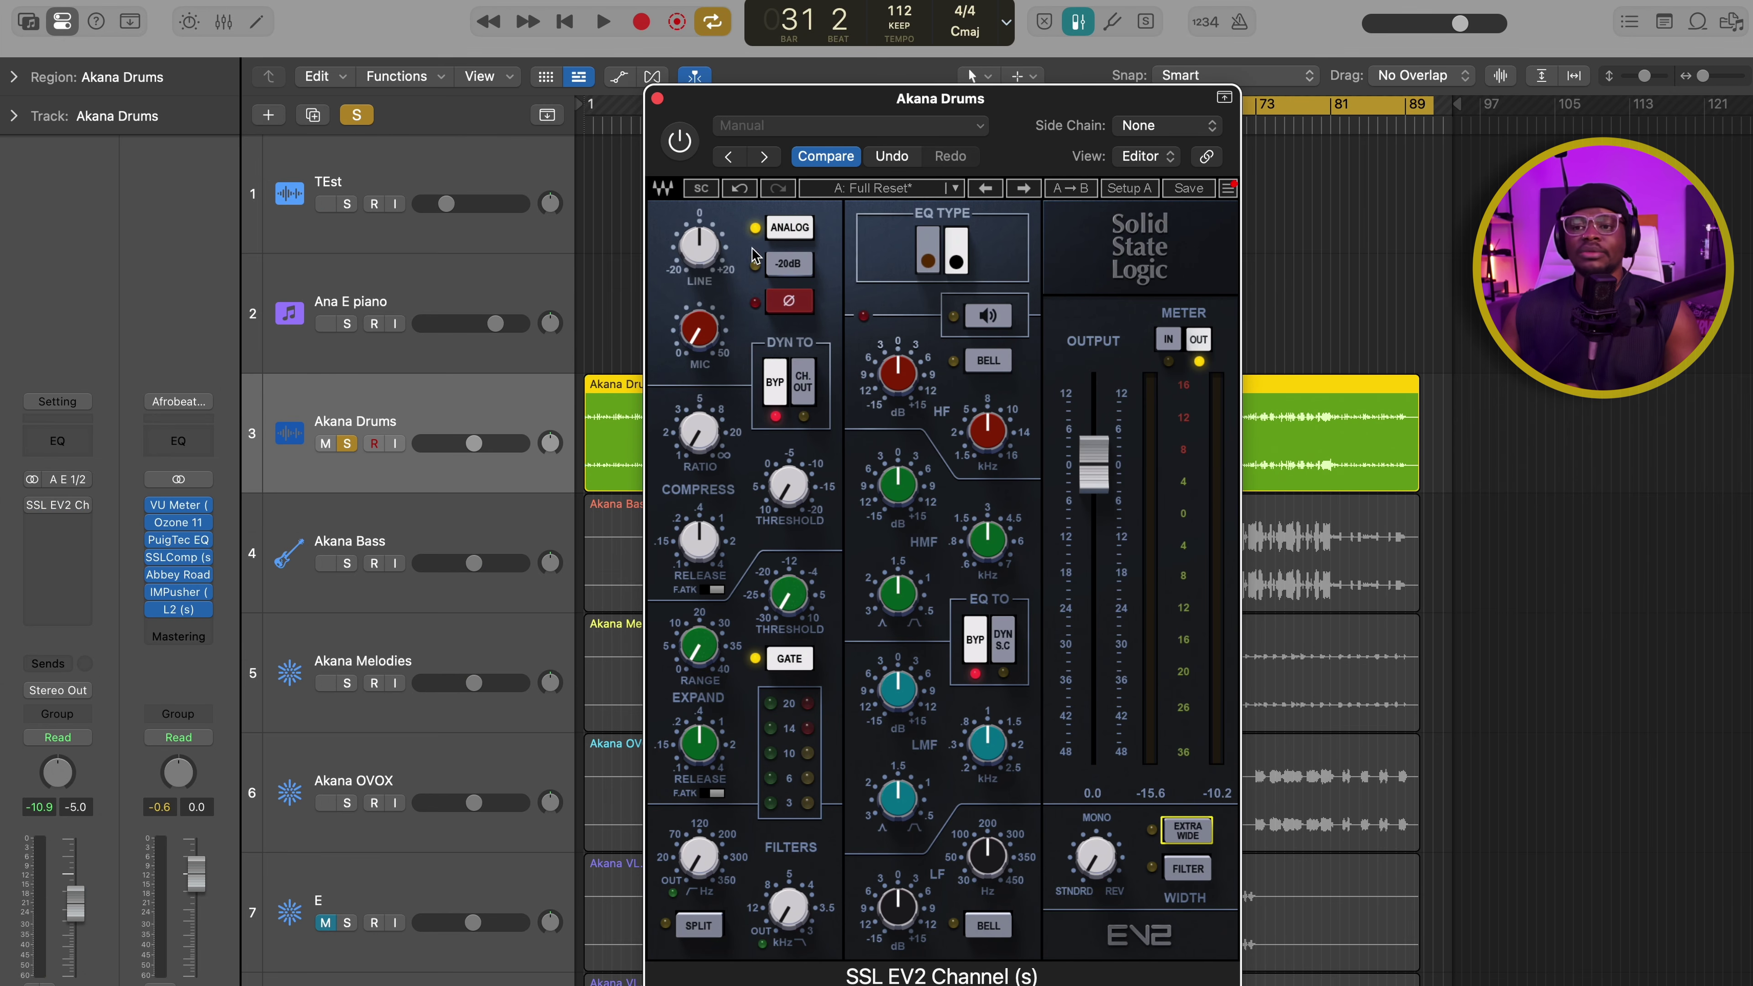
# Step: Play the soloed drums with Analog on, drive the EV2 Channel's Mic gain, and lower its Output to about -16.1 to compensate
pyautogui.moveTo(870, 97)
pyautogui.mouseDown()
pyautogui.moveTo(932, 89)
pyautogui.moveTo(893, 90)
pyautogui.mouseUp()
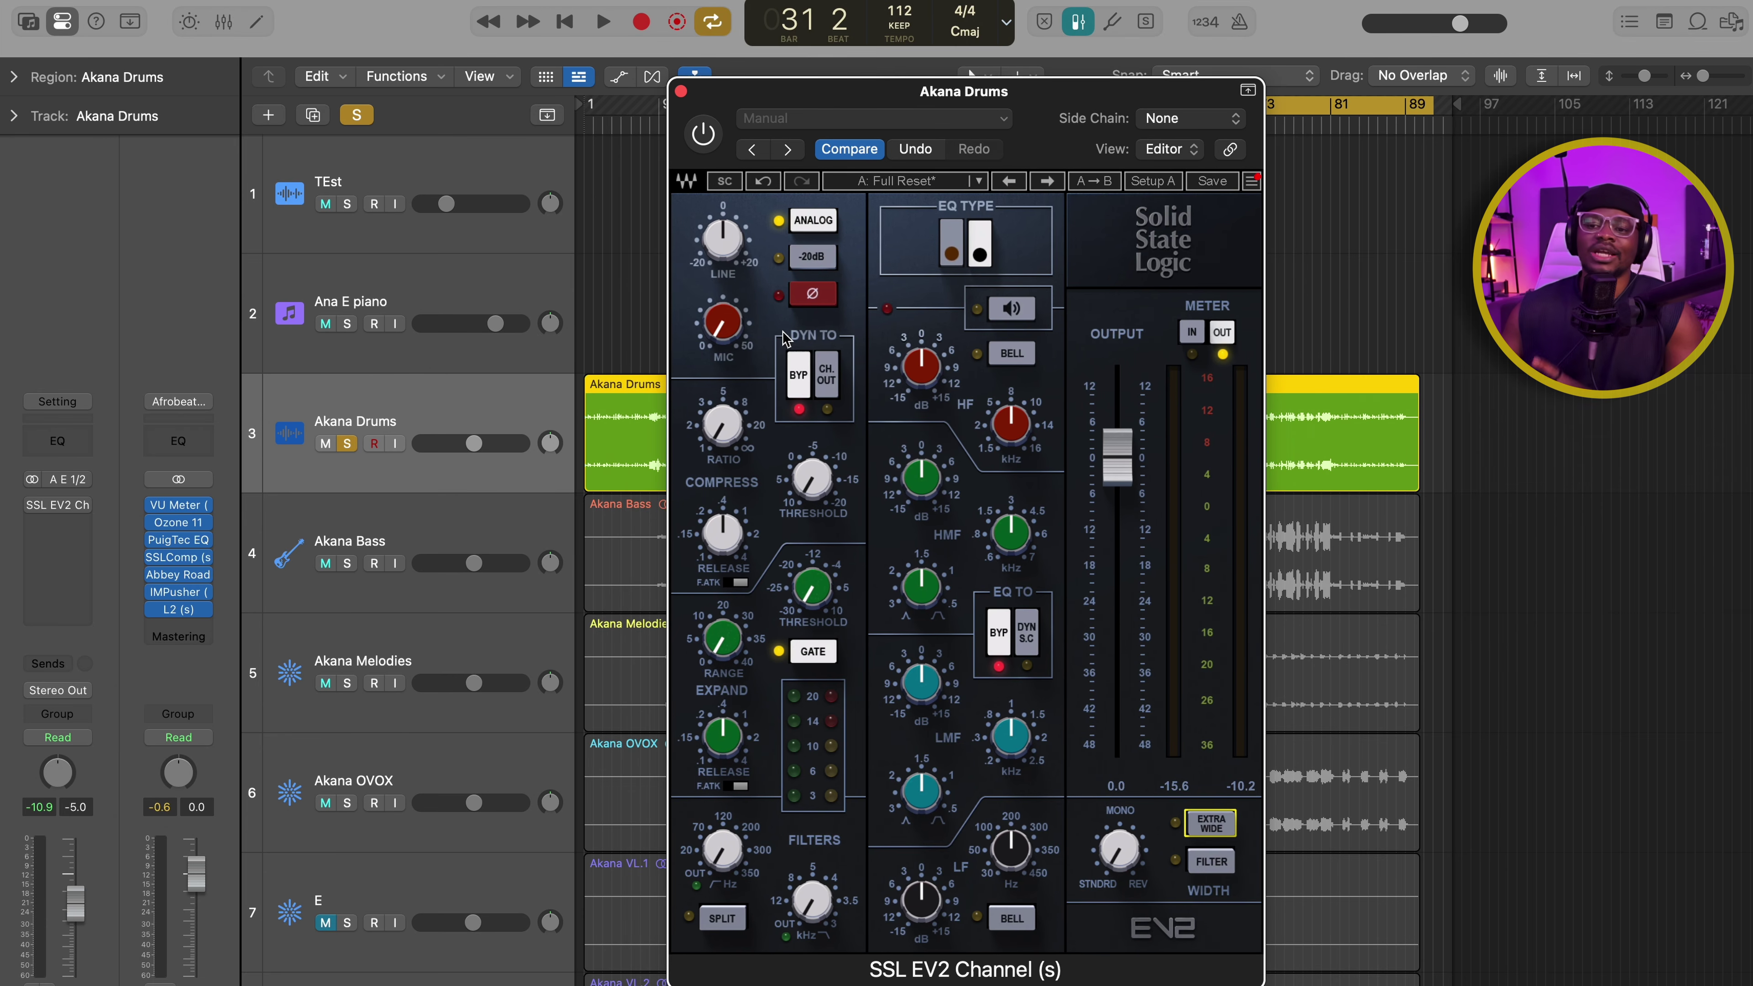
pyautogui.moveTo(732, 342)
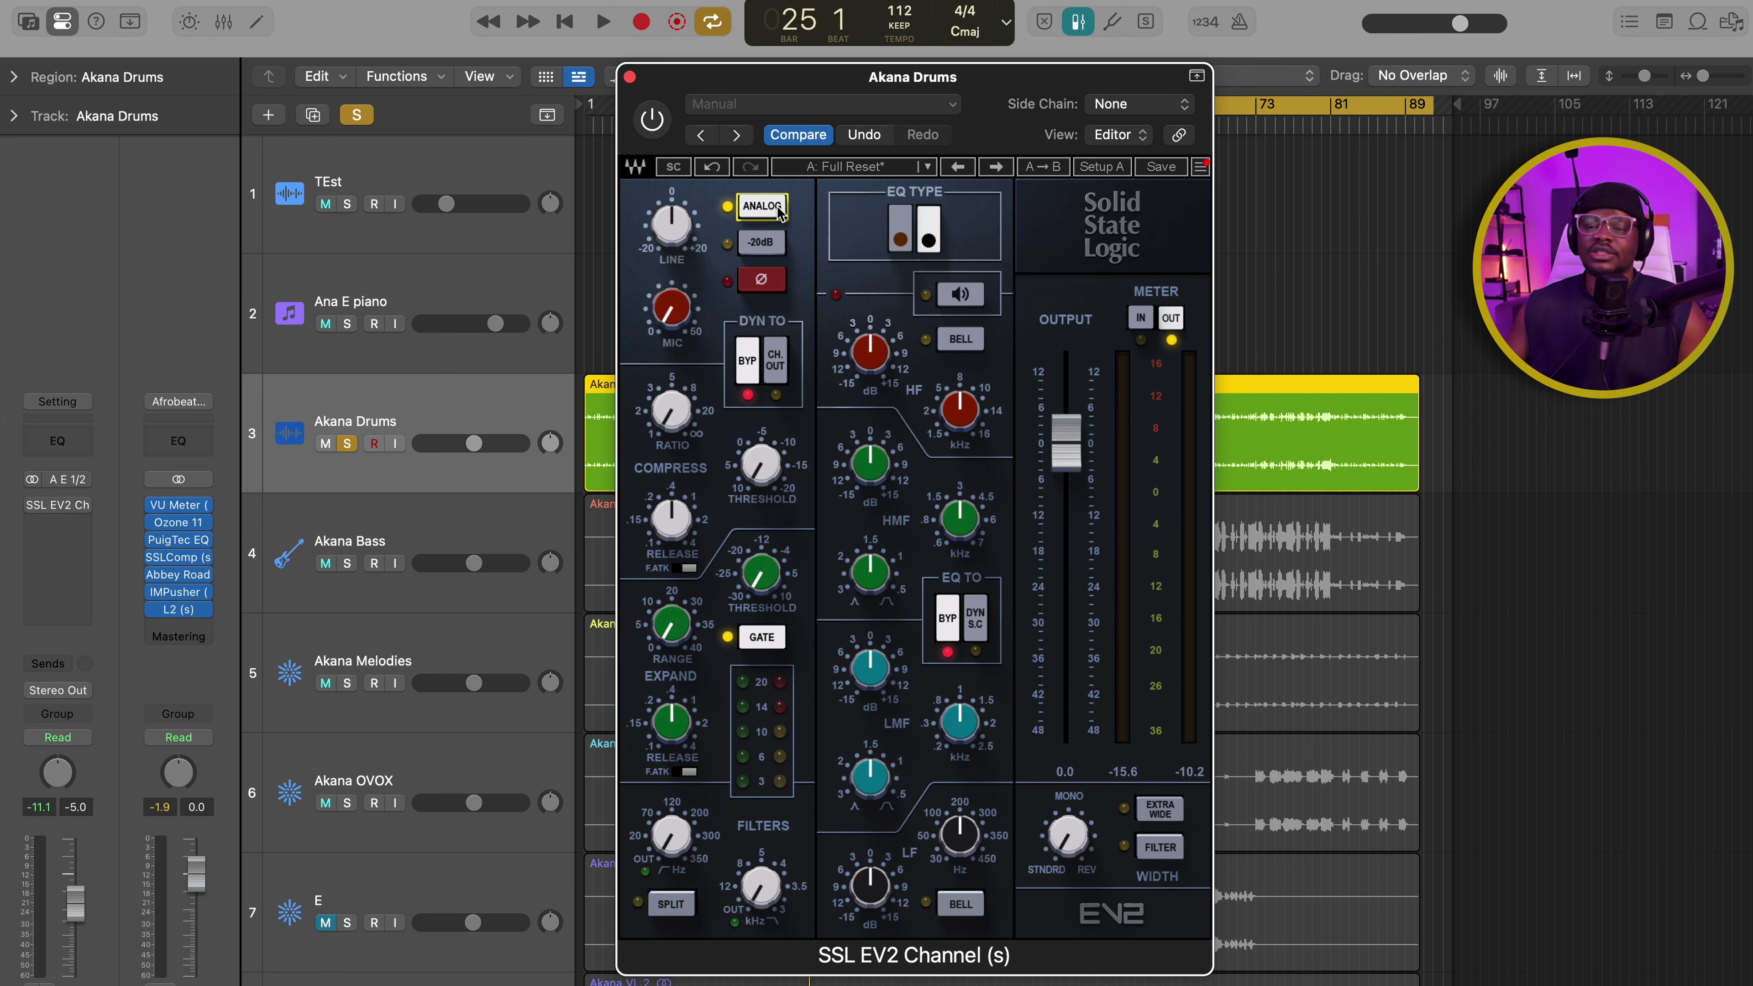
pyautogui.moveTo(850, 82)
pyautogui.mouseDown()
pyautogui.moveTo(963, 70)
pyautogui.moveTo(874, 72)
pyautogui.mouseUp()
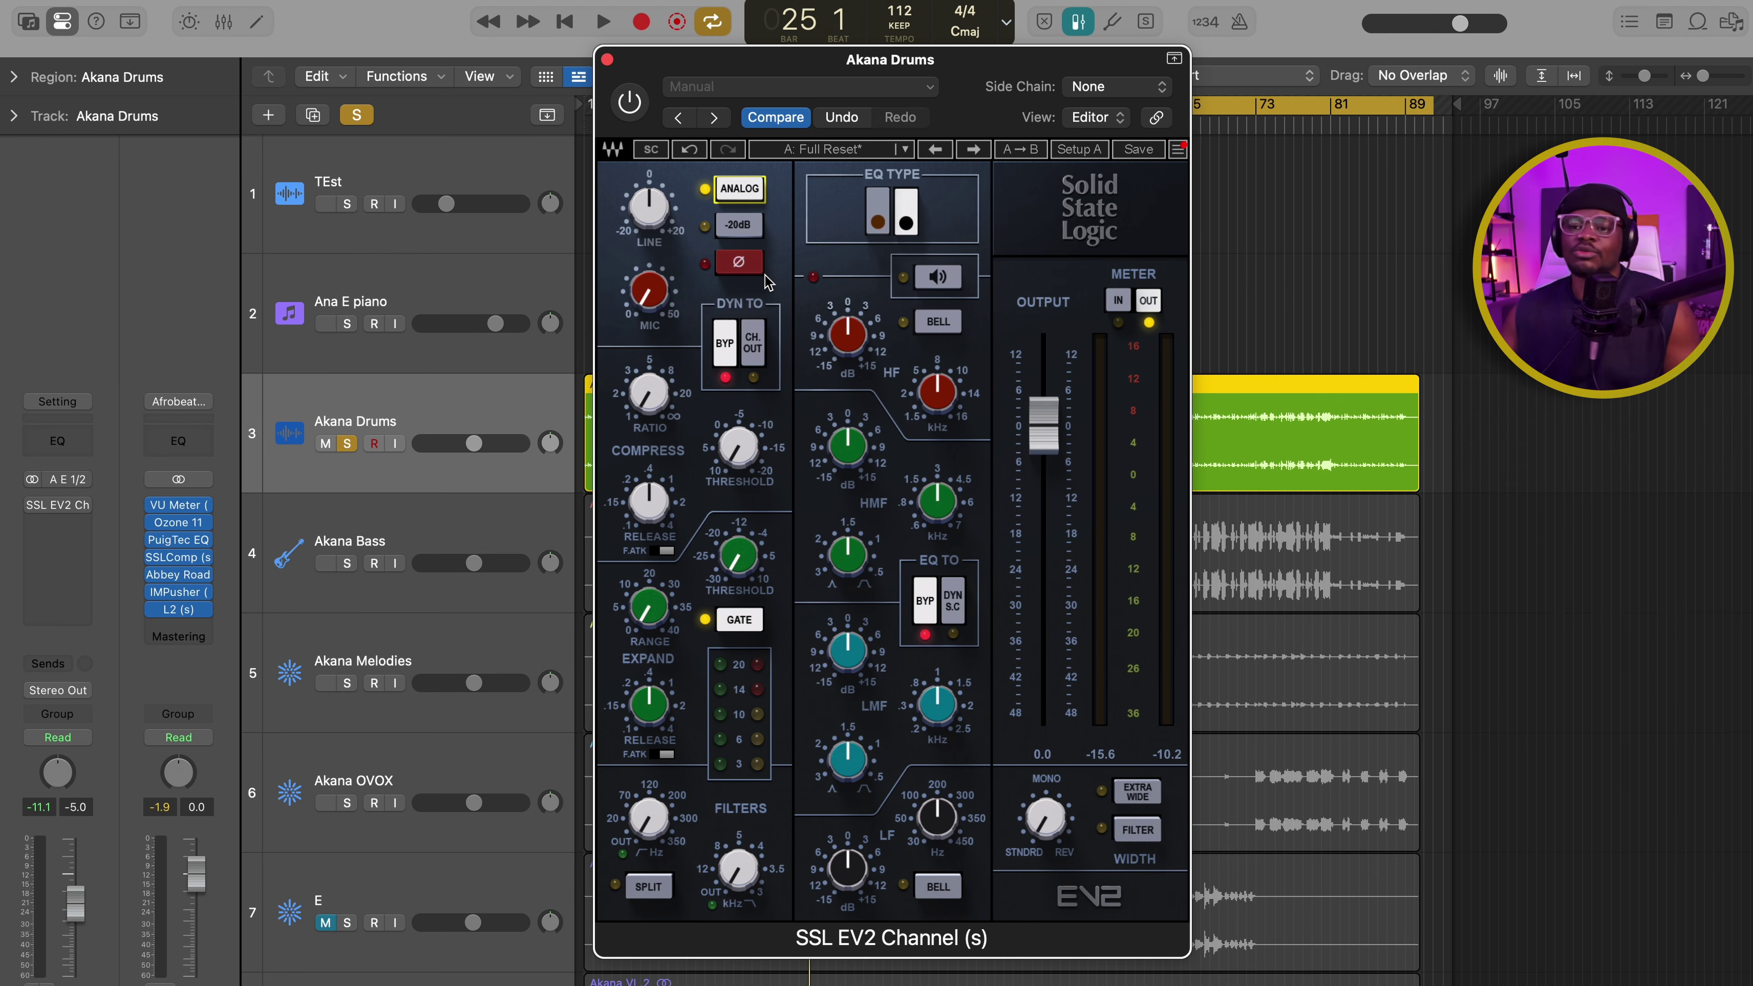
pyautogui.moveTo(660, 305)
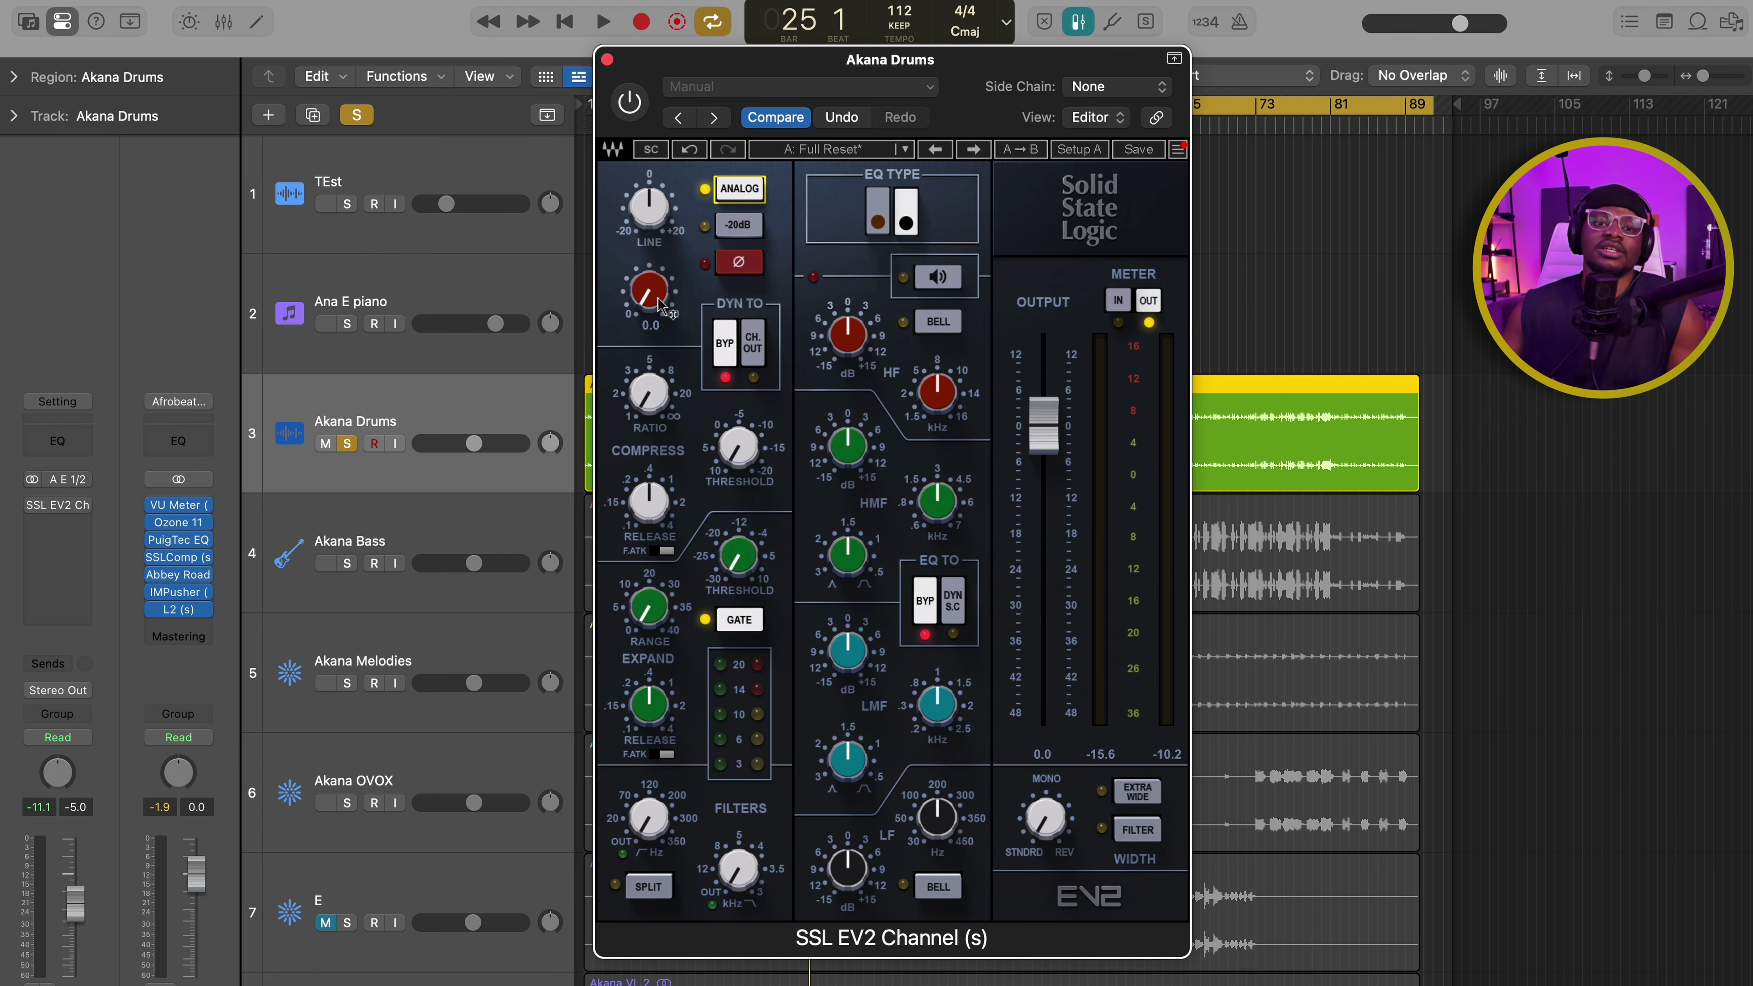
pyautogui.press('space')
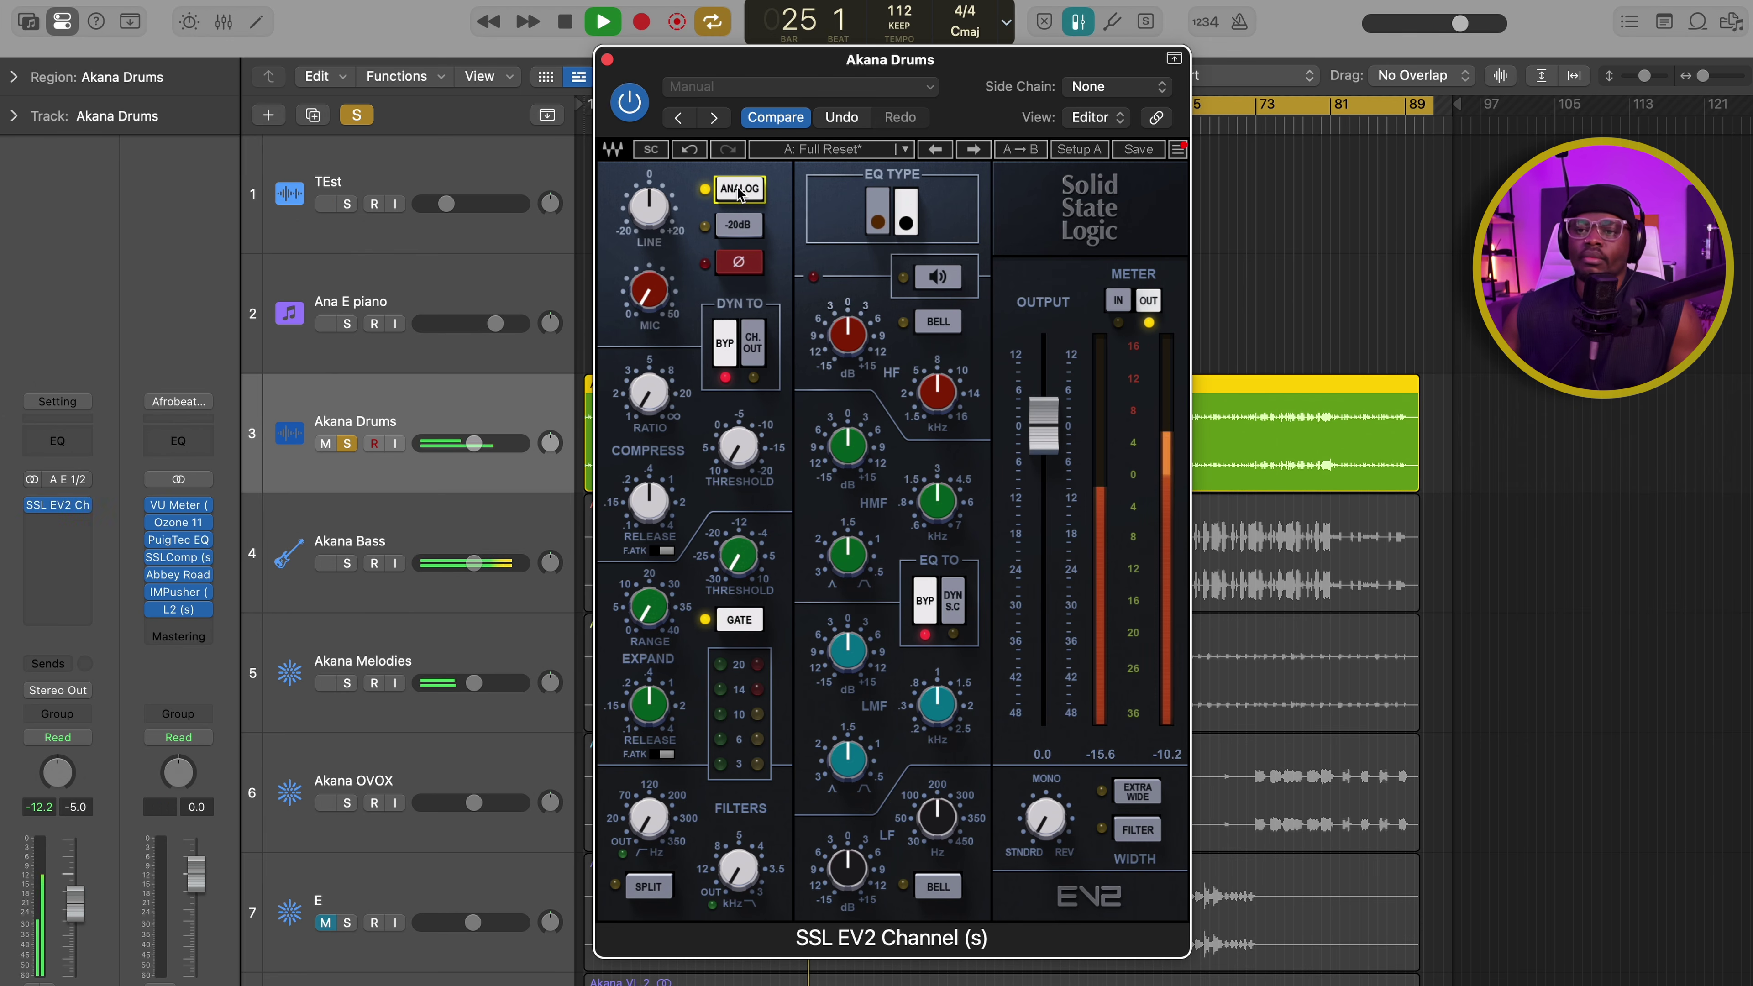
pyautogui.moveTo(662, 304); pyautogui.dragTo(662, 276)
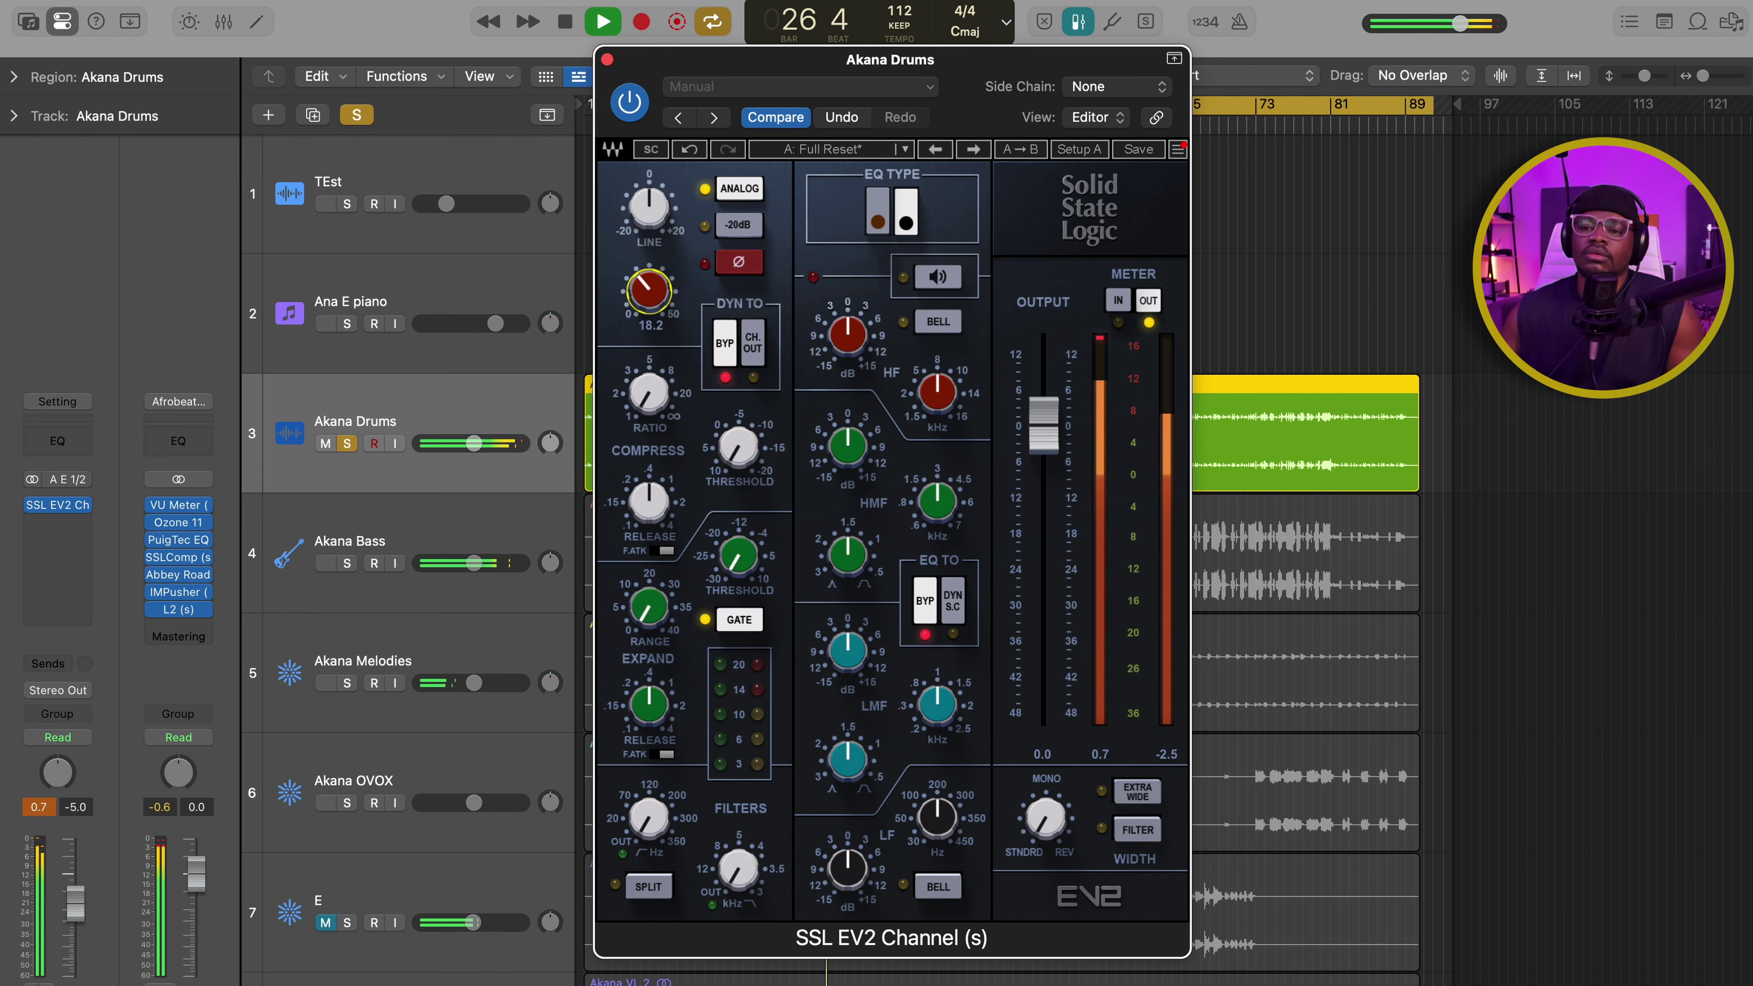
pyautogui.moveTo(662, 276); pyautogui.dragTo(662, 294)
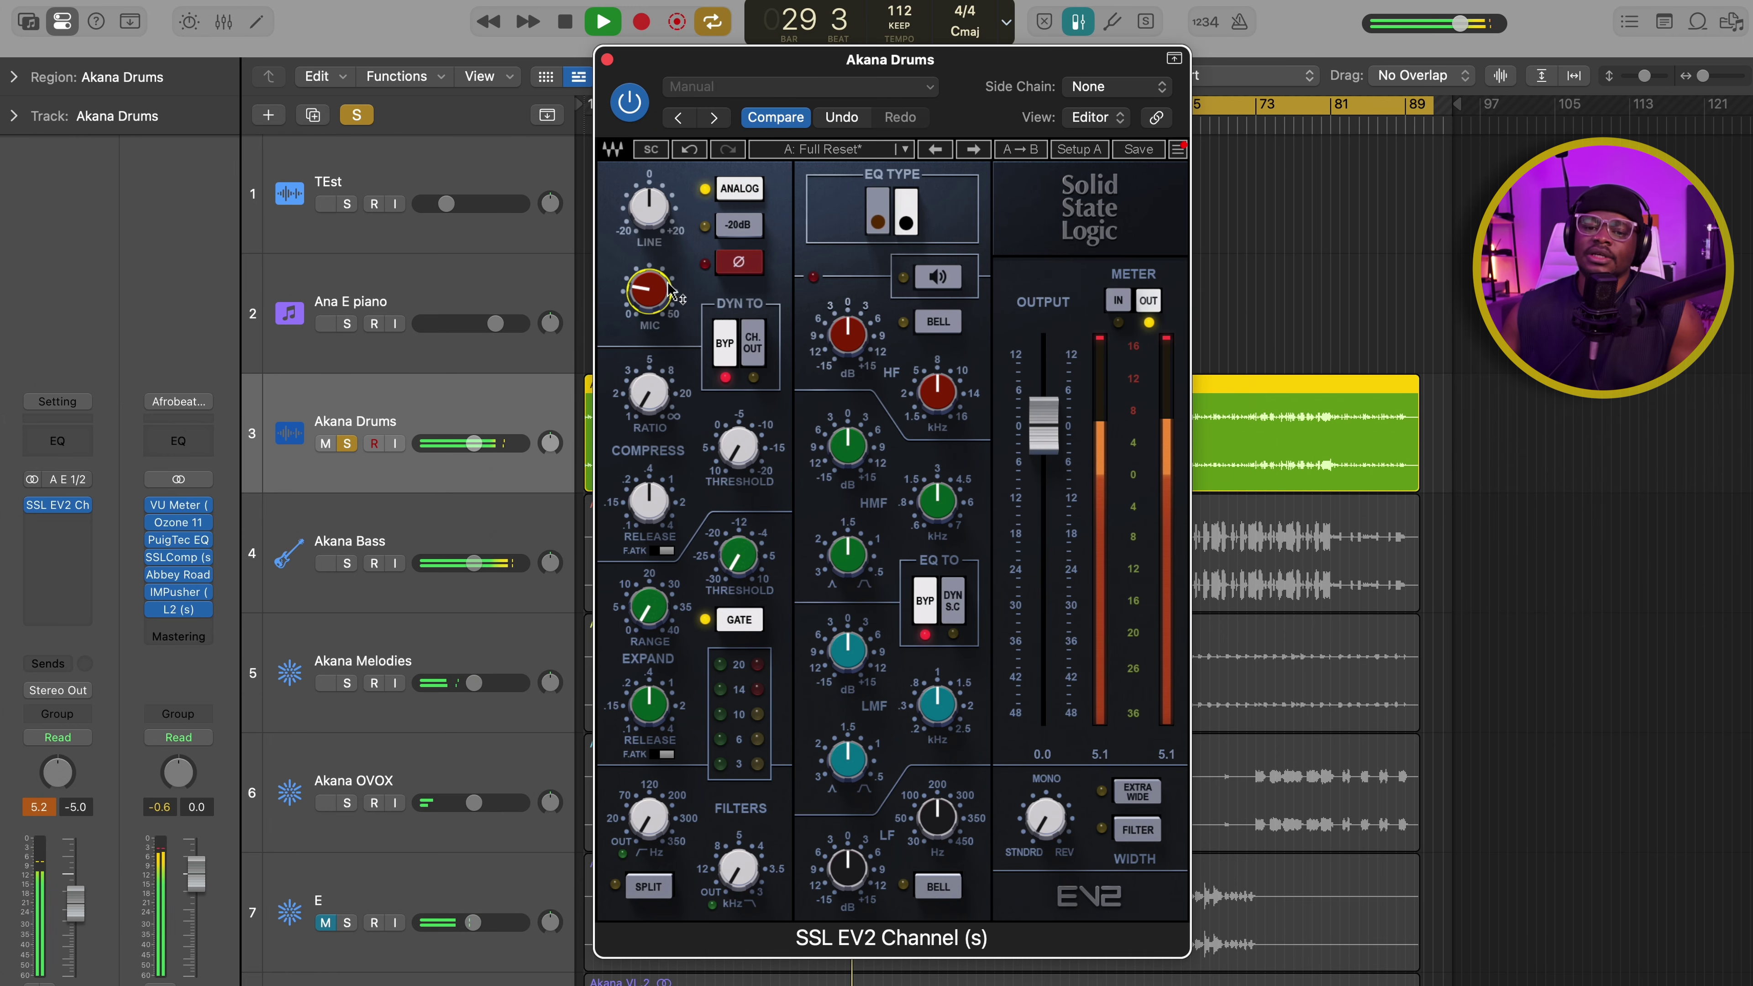
pyautogui.moveTo(1032, 440); pyautogui.dragTo(1035, 539)
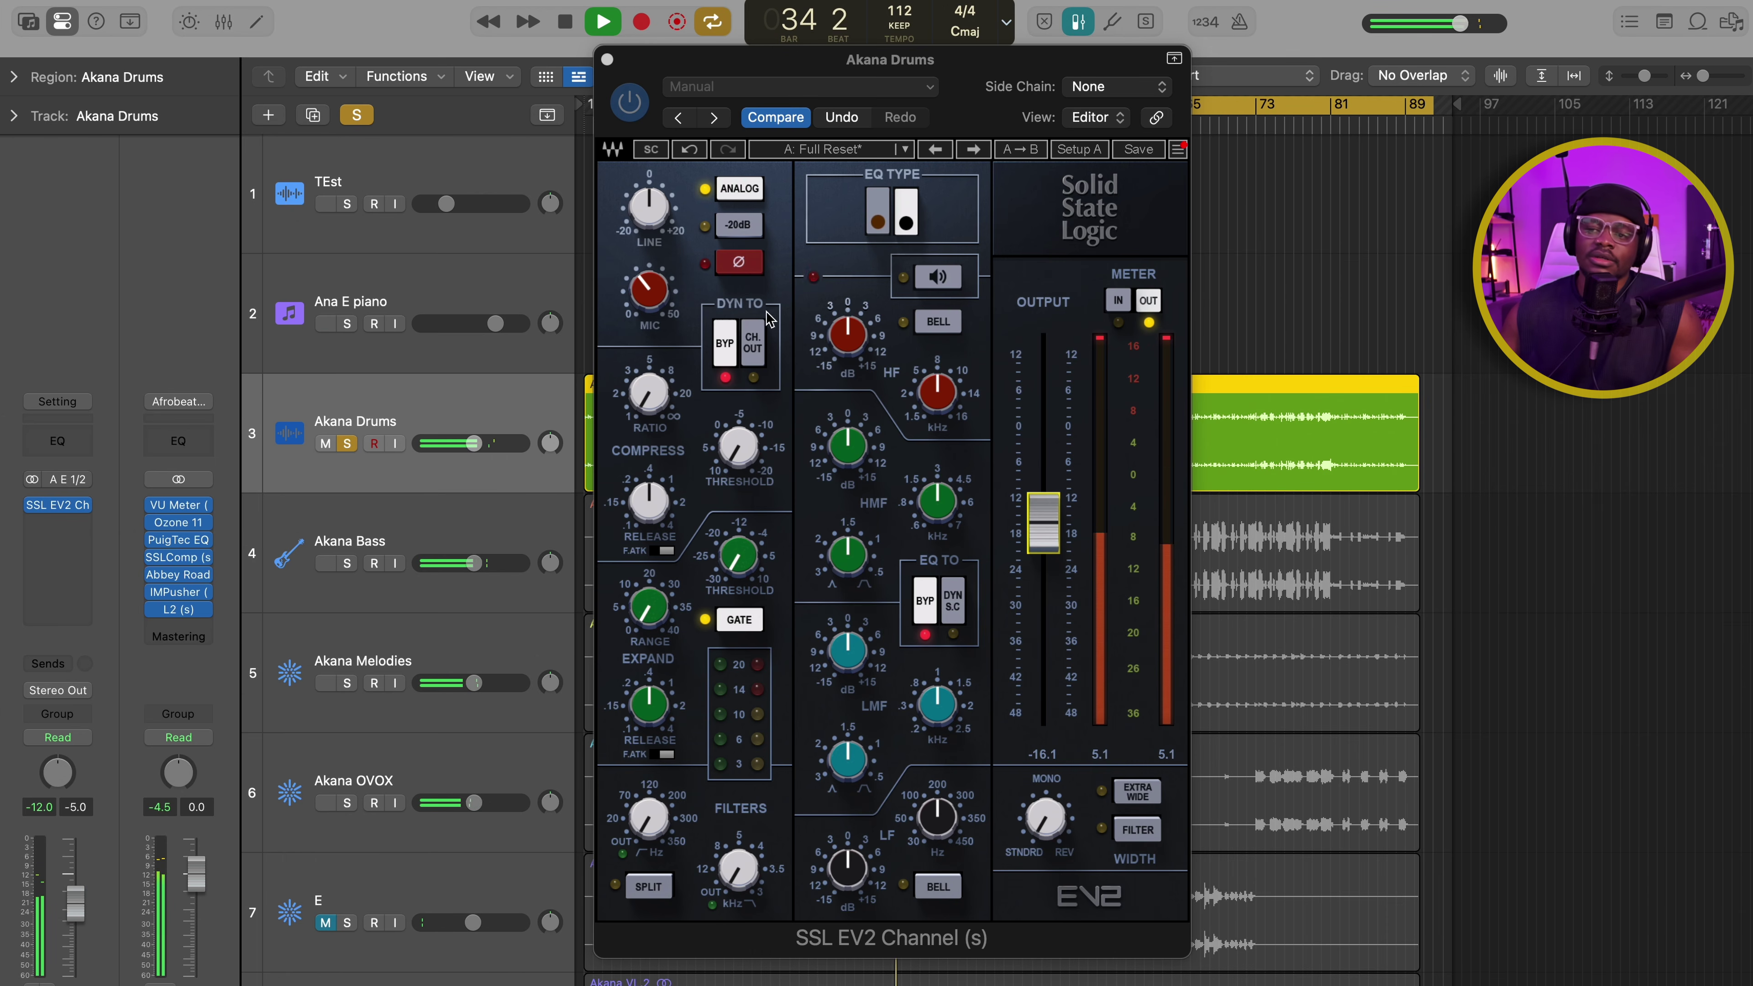
pyautogui.press('space')
# Step: Reset the drum EV2 Channel's Output and Mic gain to 0 and close the plugin window
pyautogui.doubleClick(1044, 524)
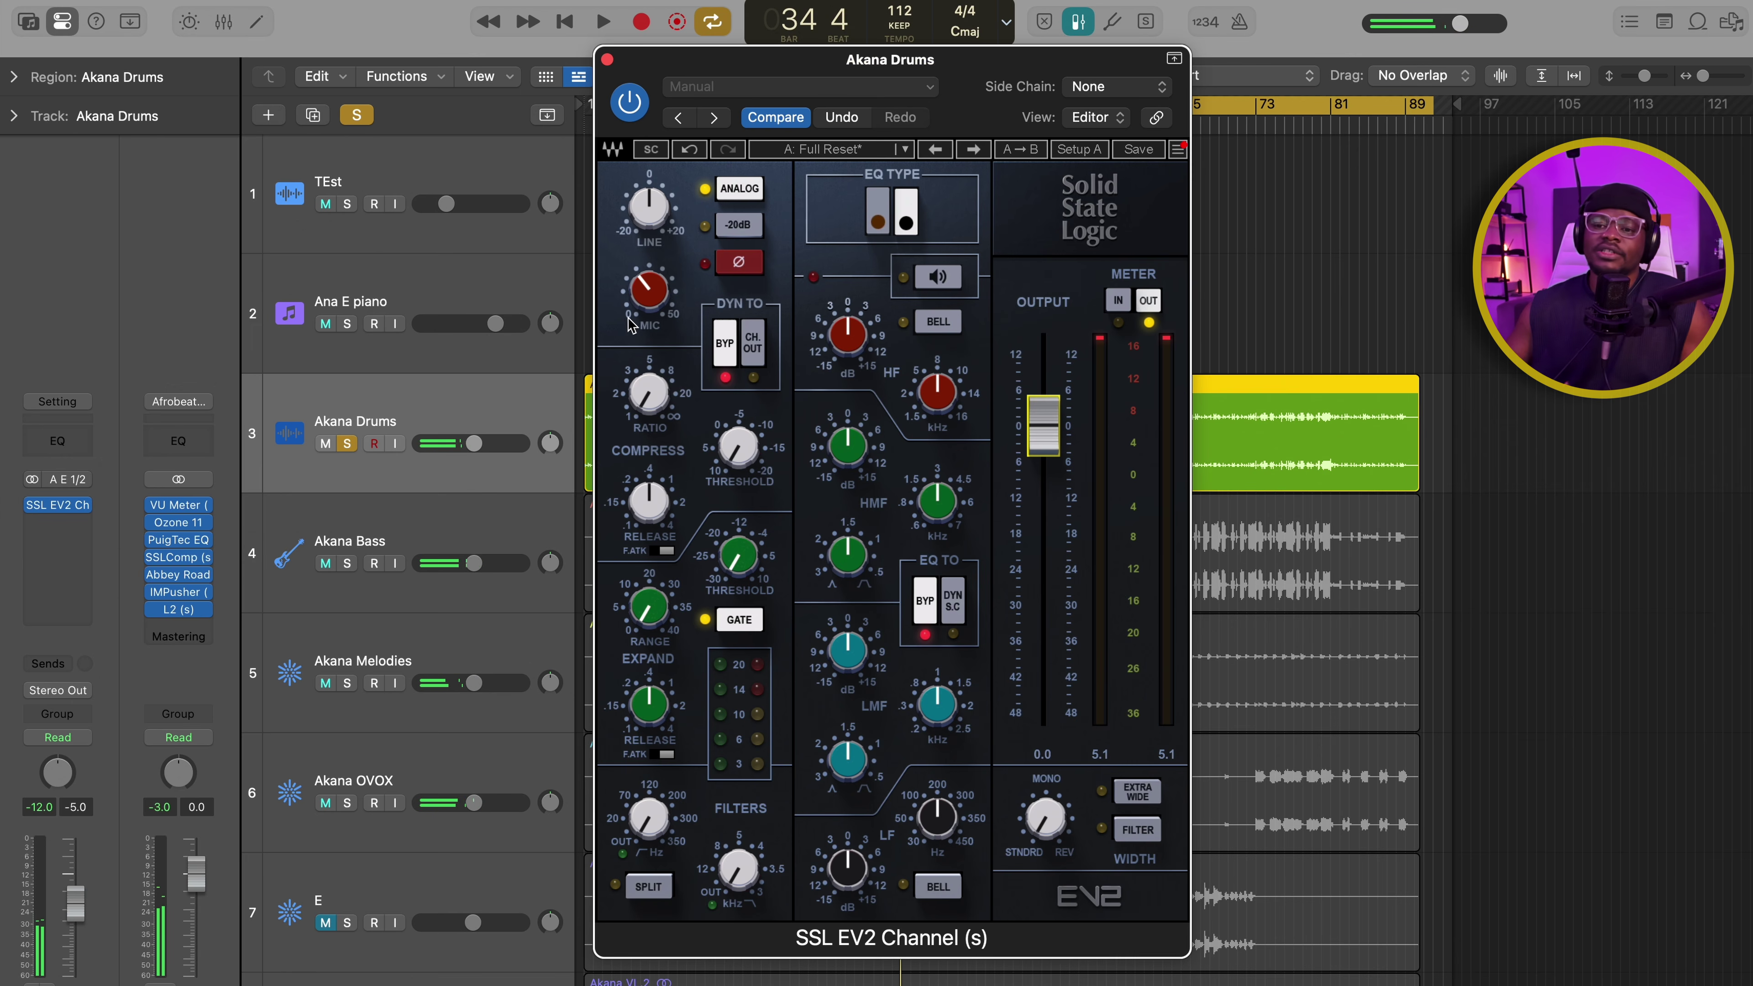
pyautogui.doubleClick(654, 284)
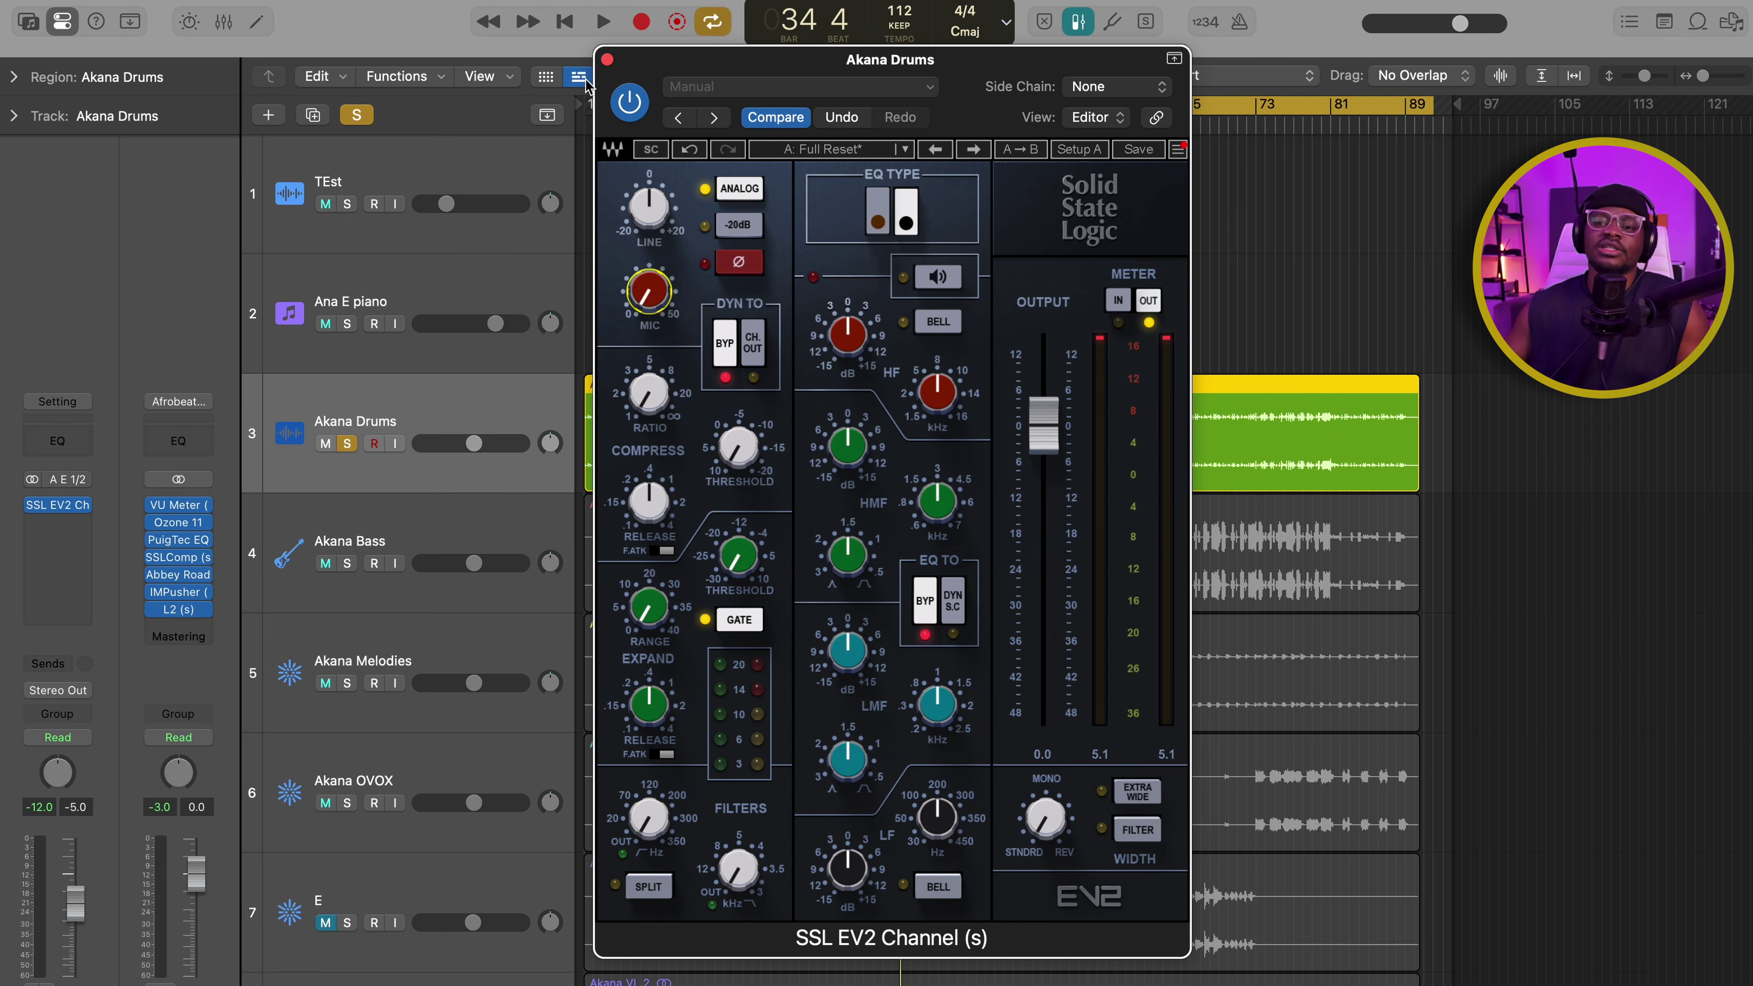
pyautogui.click(607, 59)
pyautogui.scroll(-3, 833, 371)
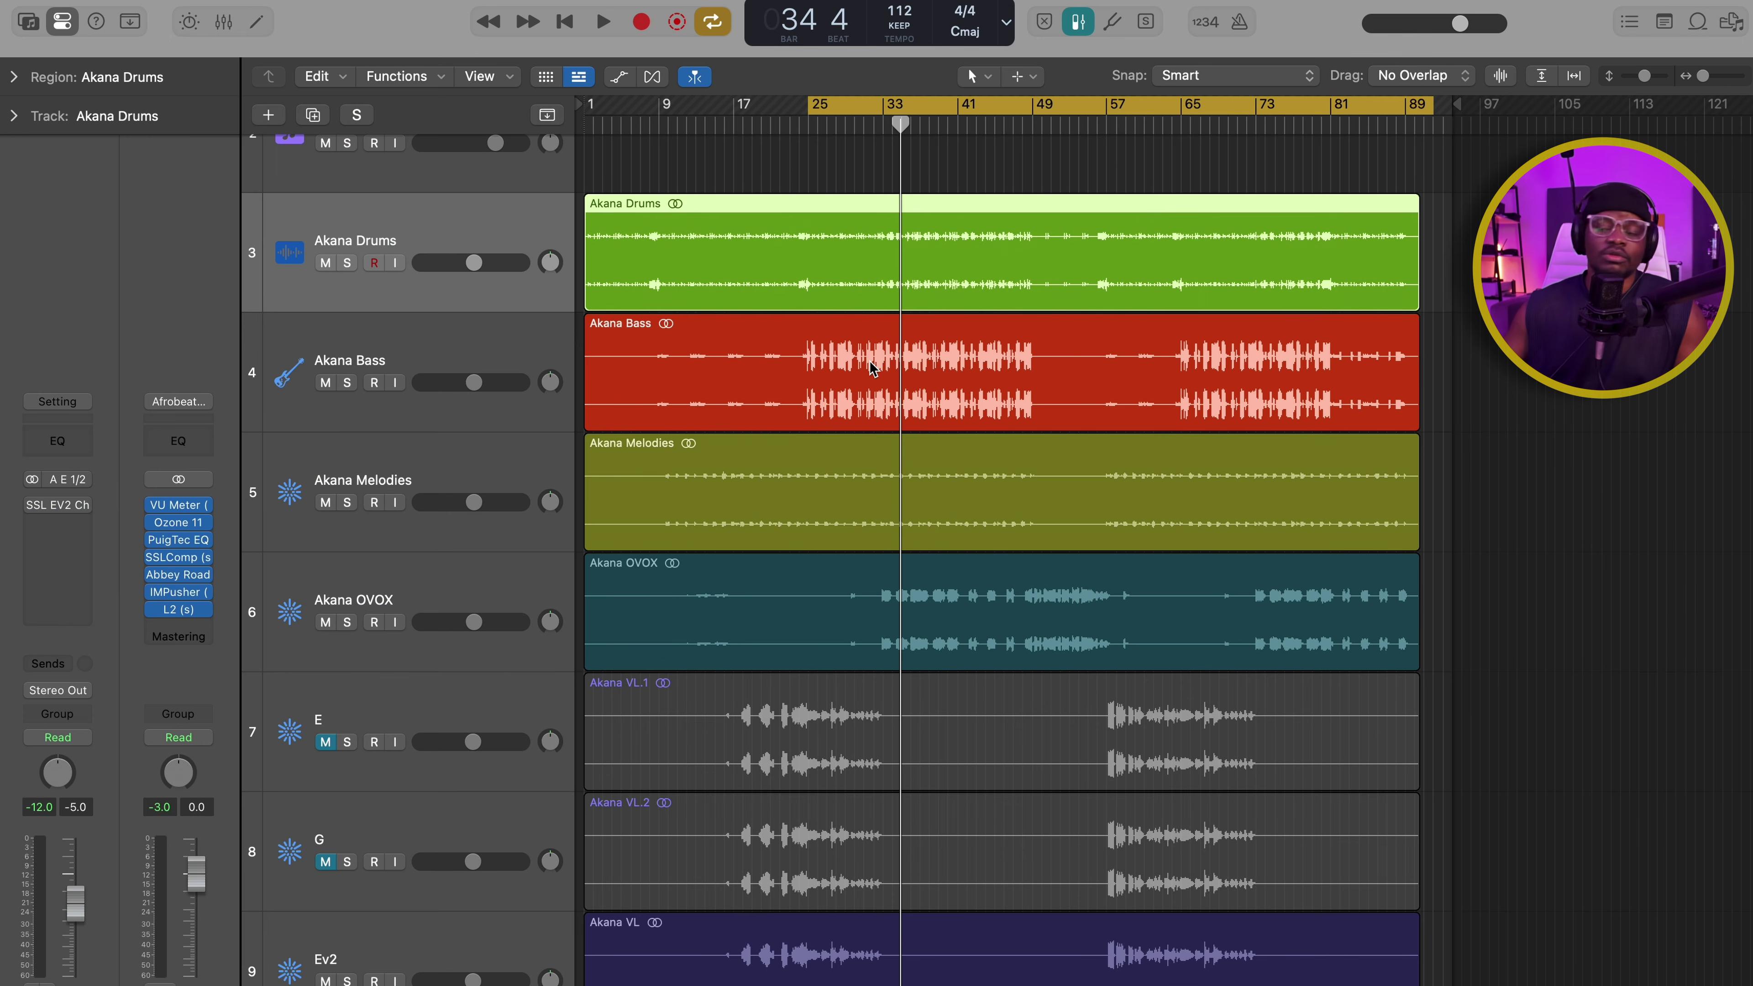
# Step: Play the song from bar 25 and open the SSL EV2 Channel on the Ev2 vocal track's bus, moving its window into full view
pyautogui.press('space')
pyautogui.scroll(-3, 865, 439)
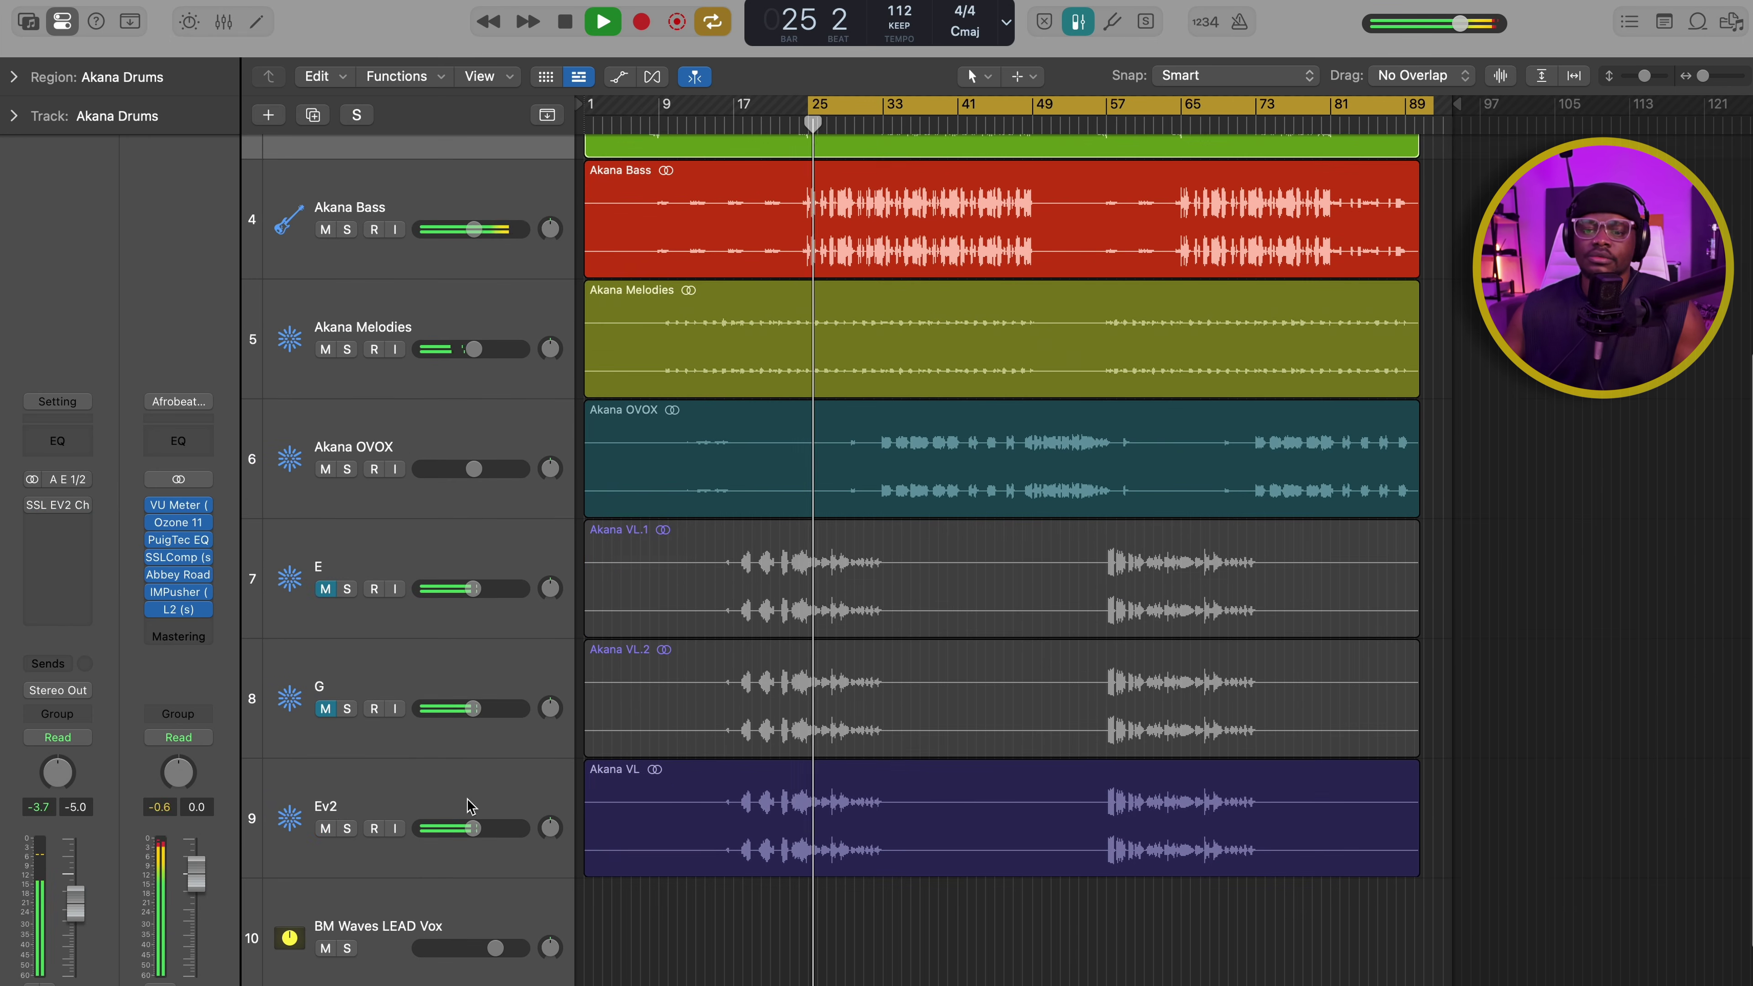
pyautogui.click(428, 818)
pyautogui.click(178, 505)
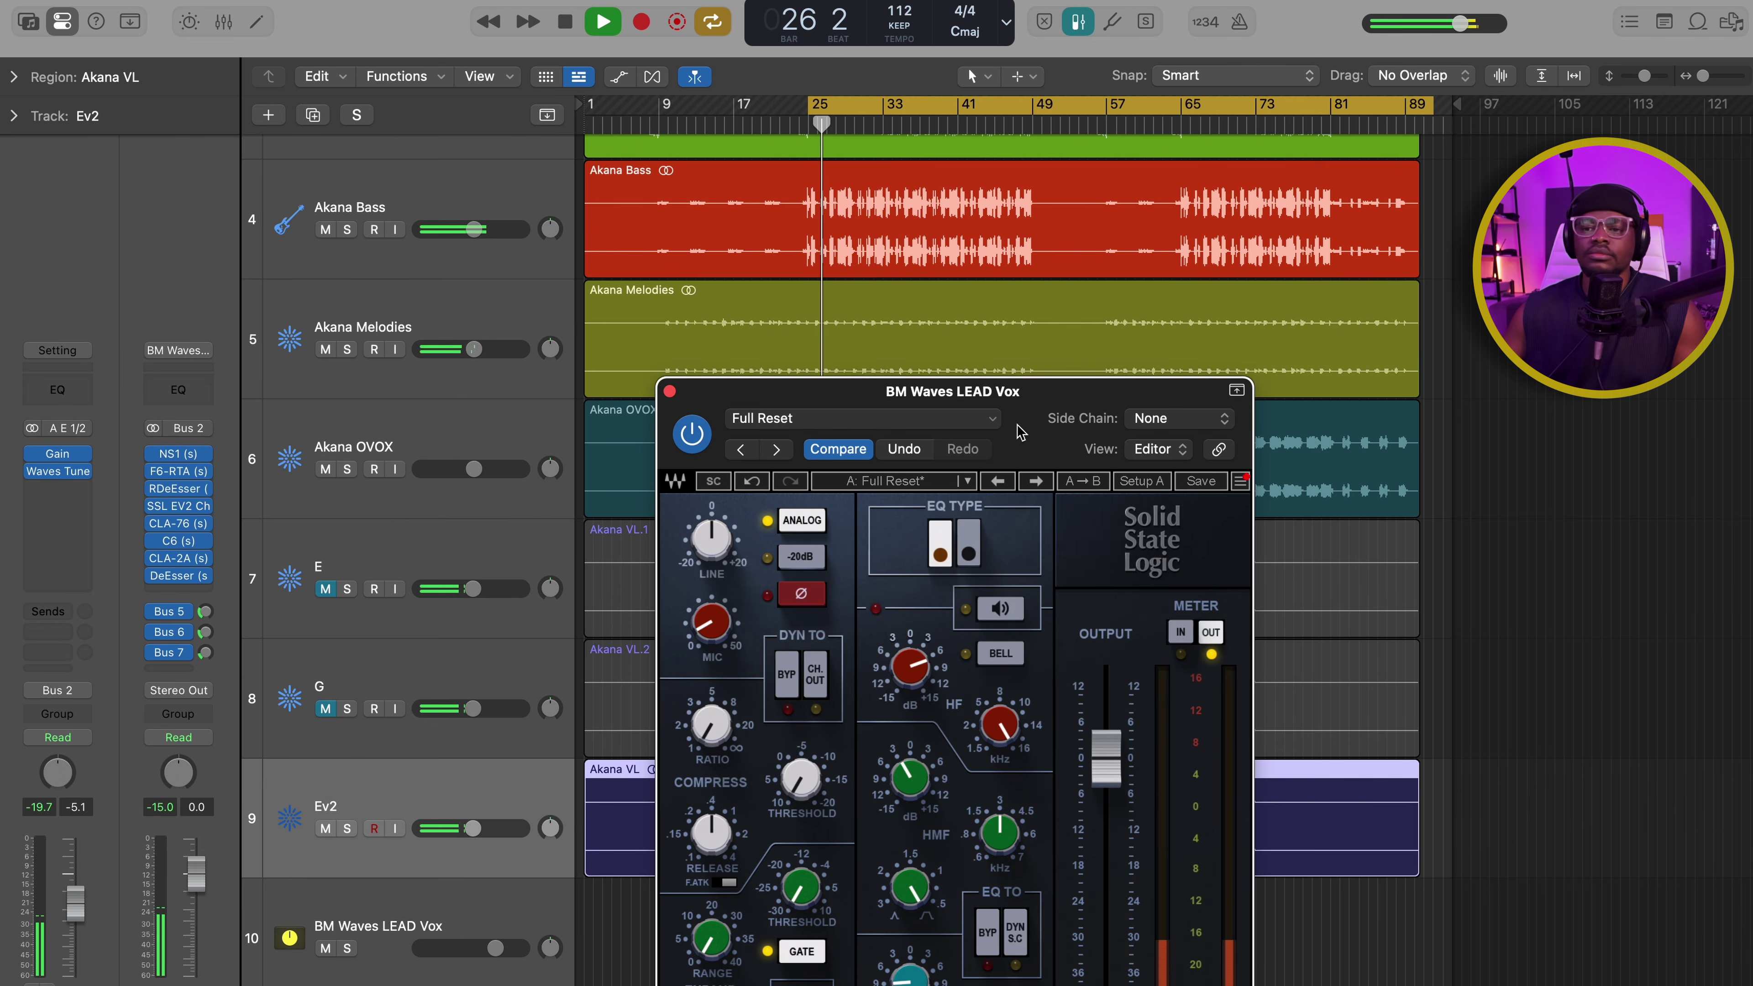
pyautogui.moveTo(926, 378); pyautogui.dragTo(871, 144)
pyautogui.press('space')
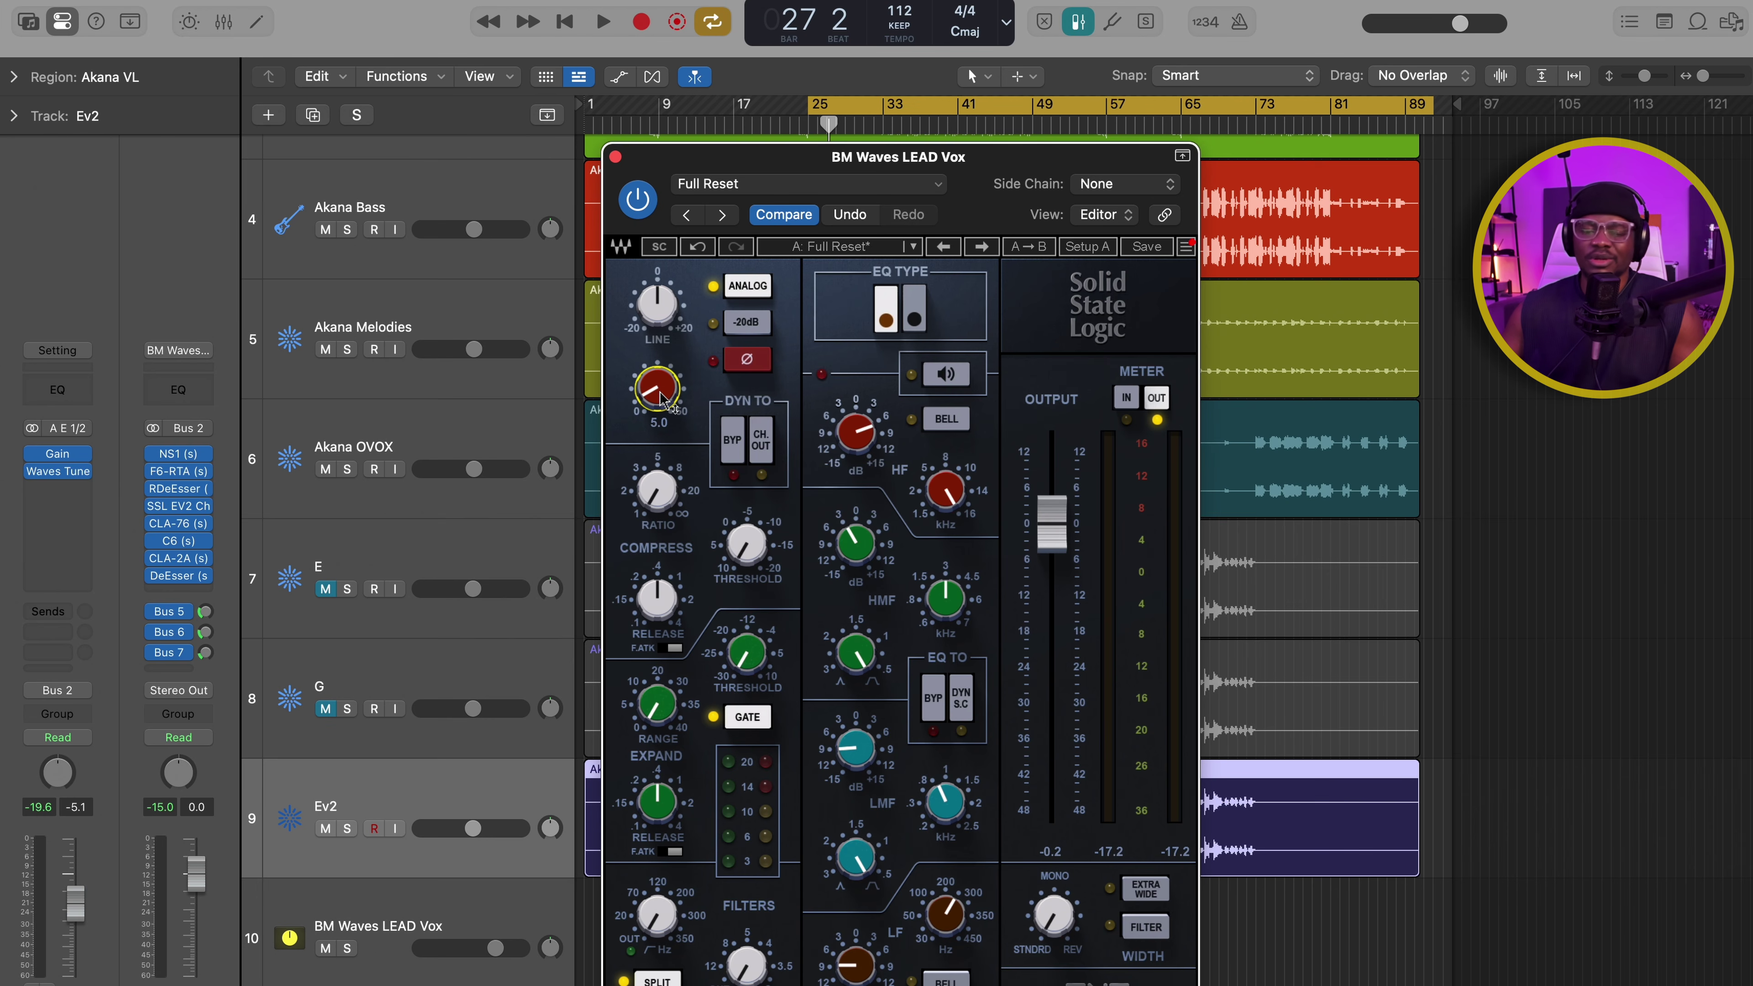
# Step: Audition the vocal EV2 Channel's Mic gain at about 39.6 during playback, return it to 5.0 and close the plugin window
pyautogui.press('space')
pyautogui.moveTo(661, 399); pyautogui.dragTo(657, 373)
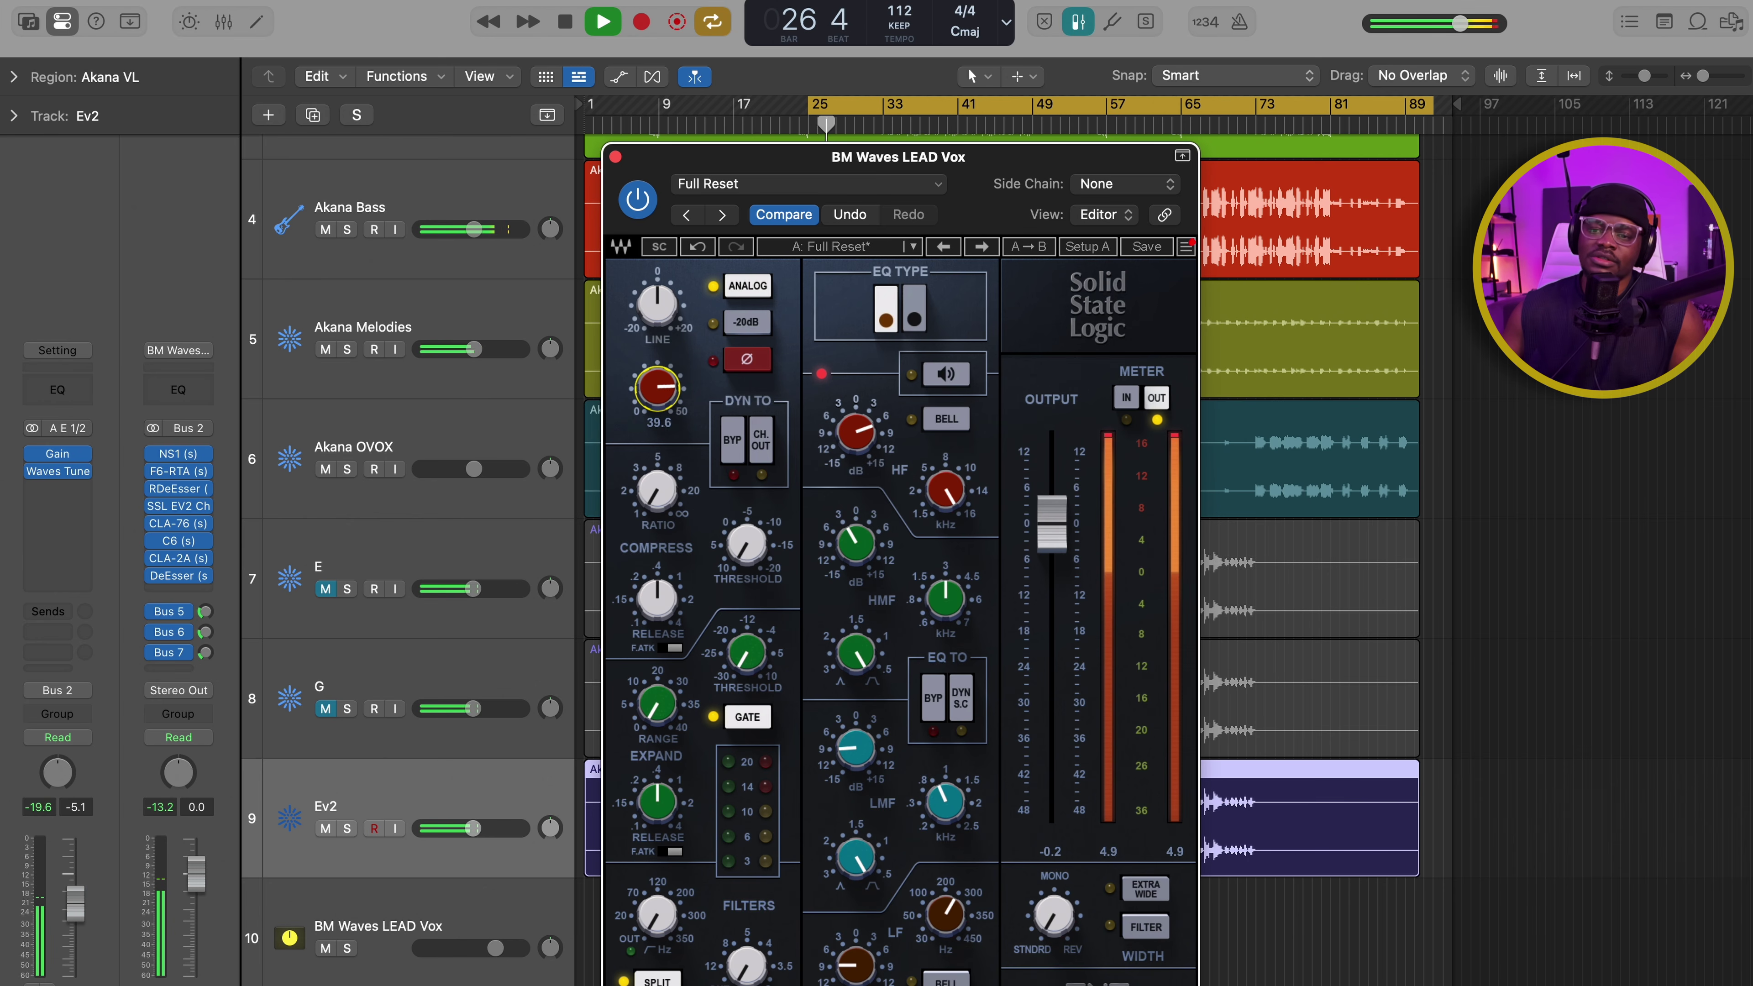
pyautogui.moveTo(657, 387)
pyautogui.mouseDown()
pyautogui.moveTo(656, 418)
pyautogui.moveTo(675, 392)
pyautogui.mouseUp()
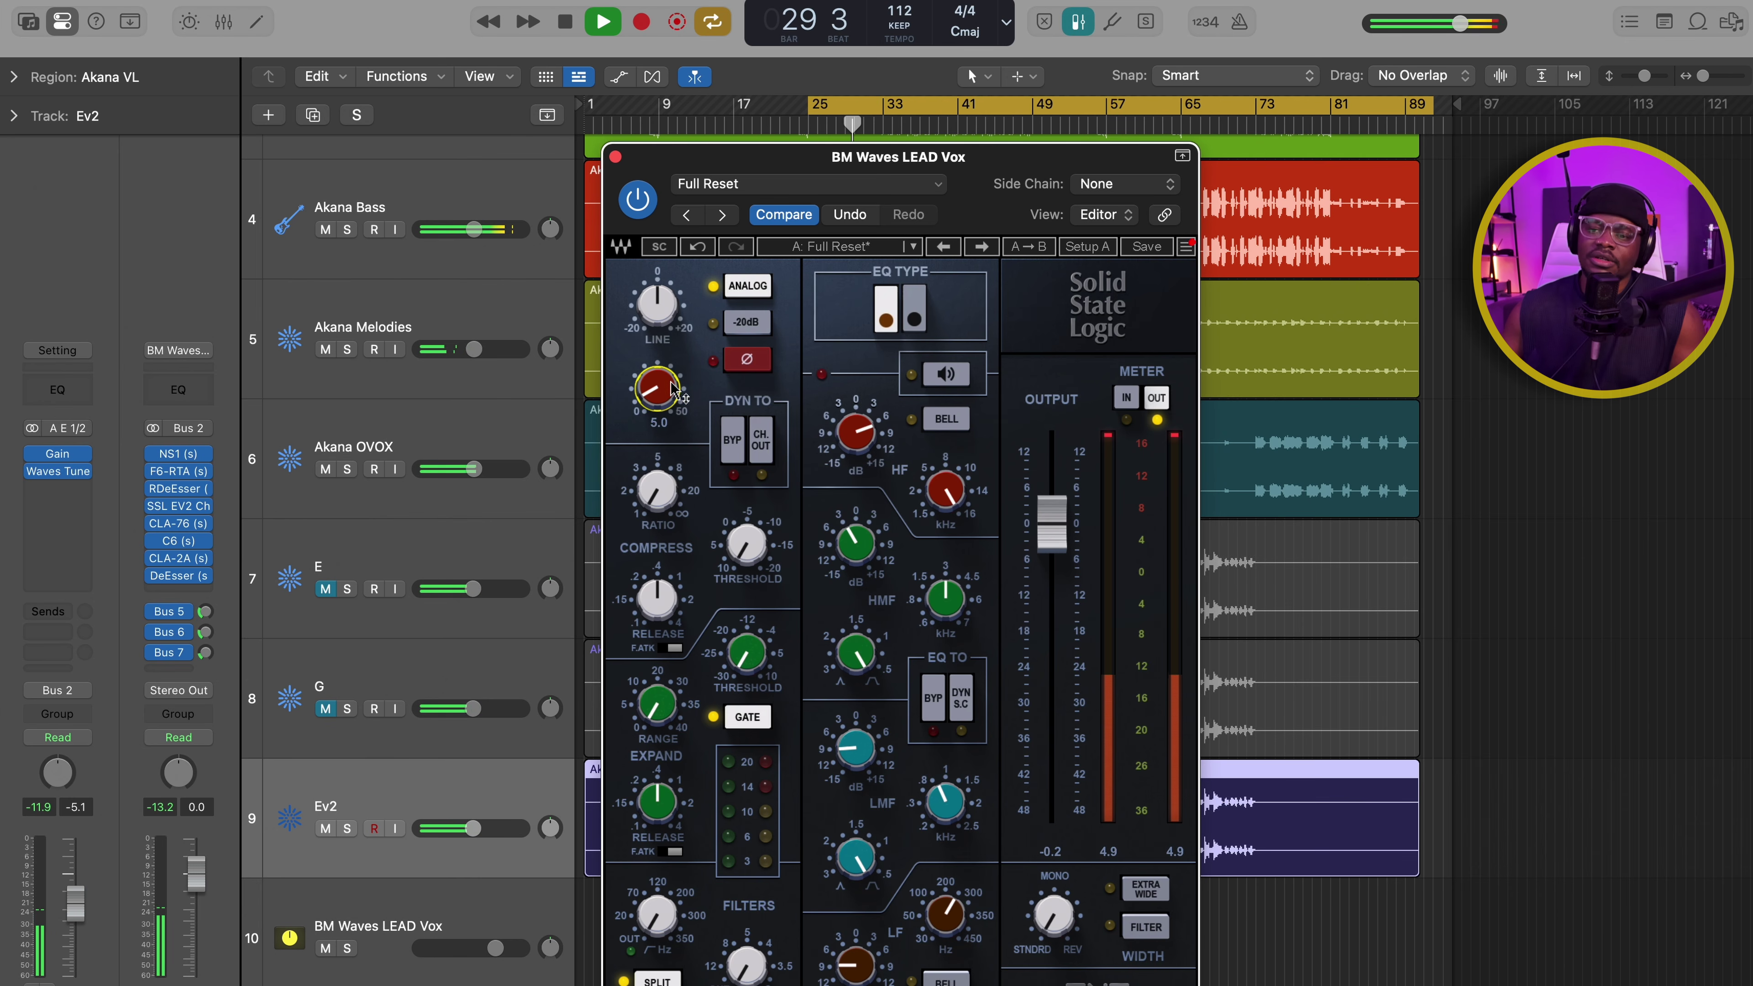
pyautogui.press('space')
pyautogui.moveTo(897, 156); pyautogui.dragTo(1000, 64)
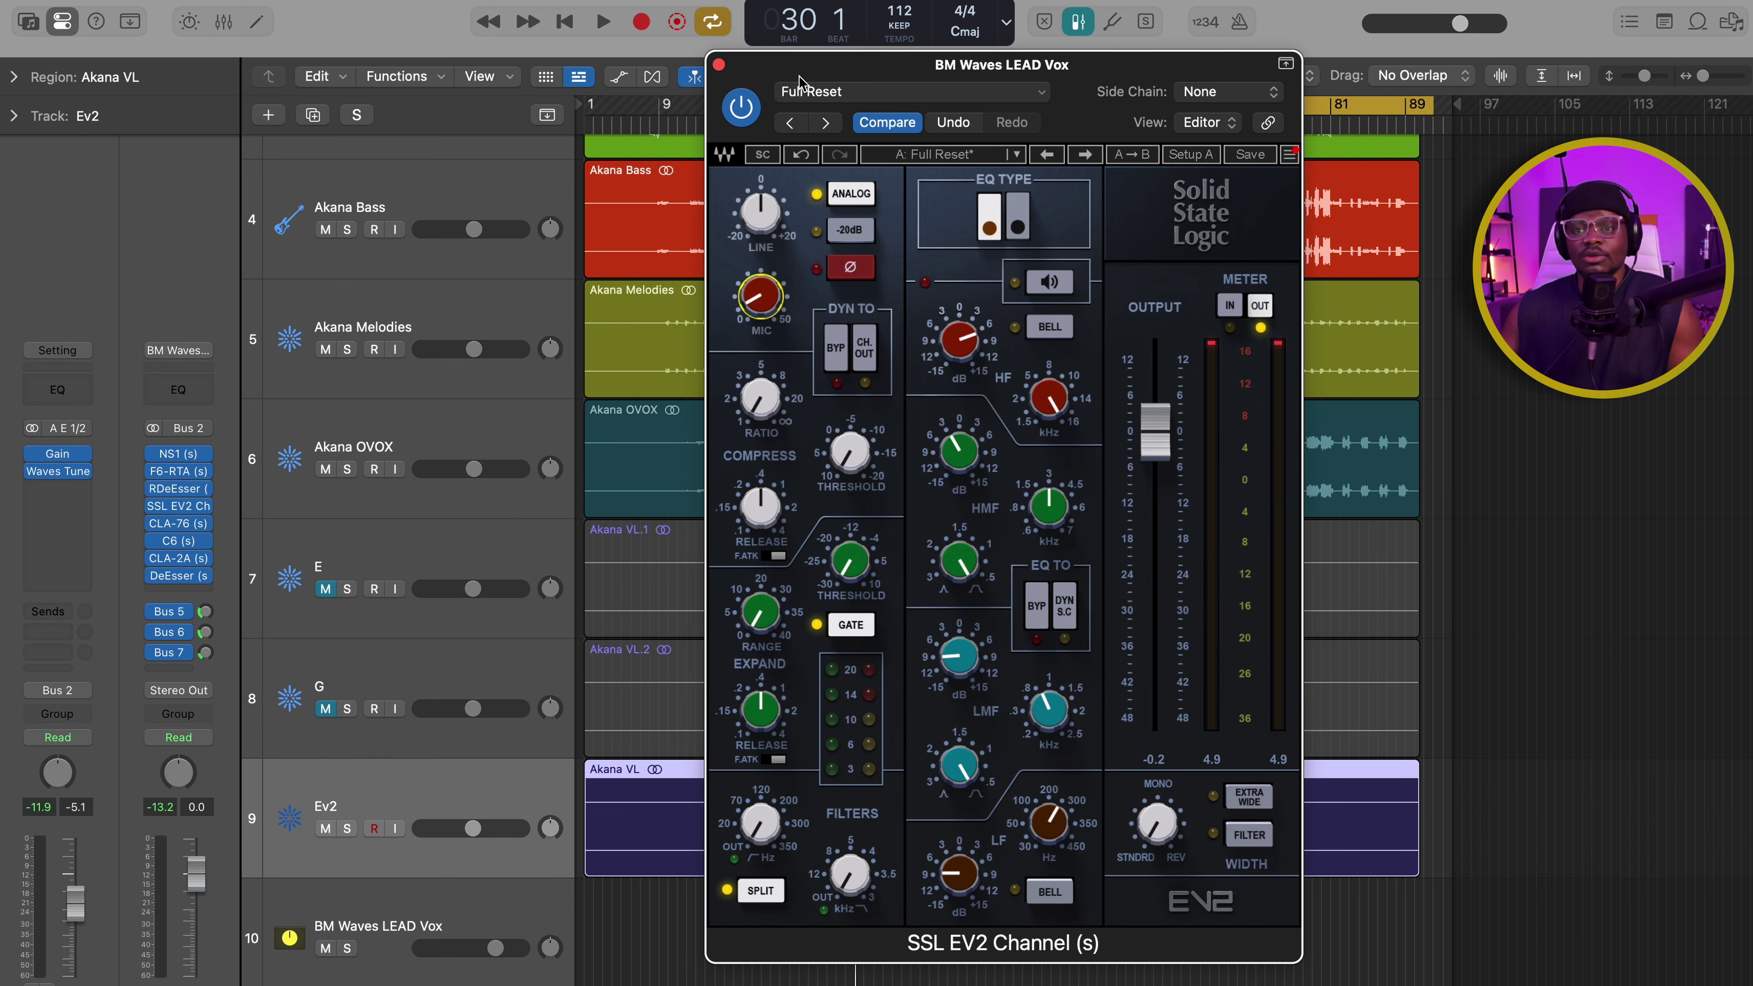
pyautogui.click(720, 67)
# Step: Open the SSL E-Channel from track E and the SSL G-Channel from track G, placing their windows side by side
pyautogui.scroll(-3, 481, 391)
pyautogui.click(352, 399)
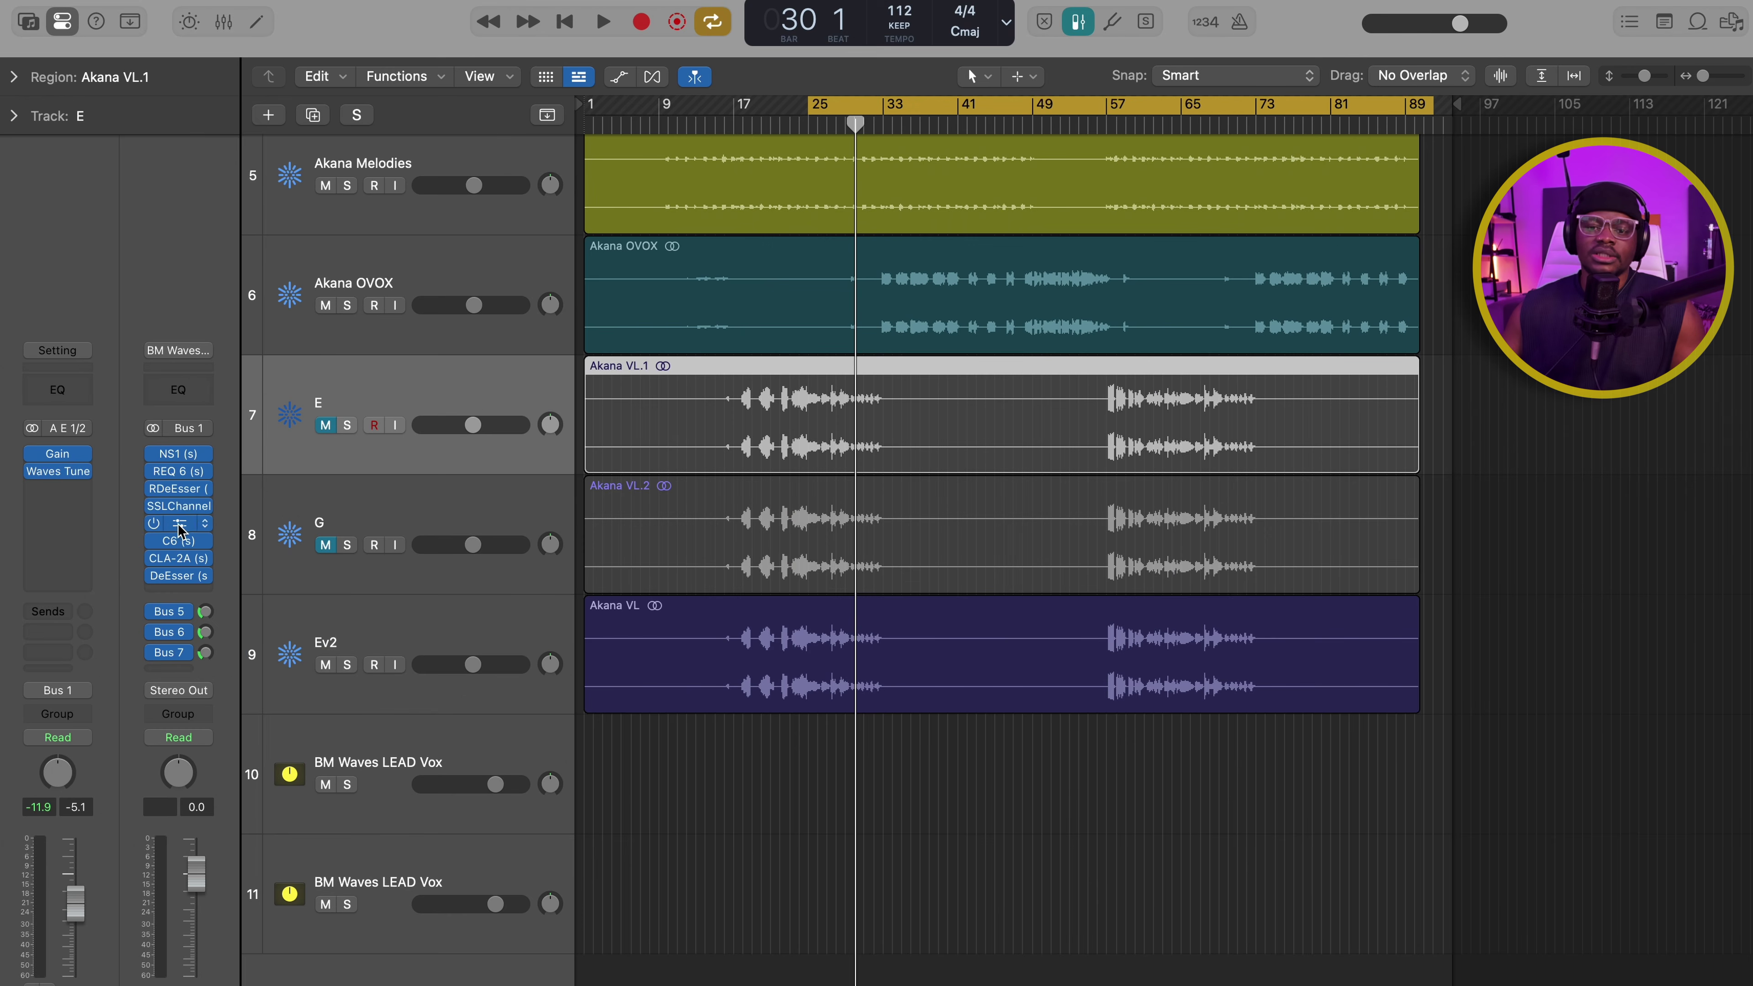
pyautogui.click(178, 505)
pyautogui.moveTo(1134, 130); pyautogui.dragTo(495, 1)
pyautogui.click(310, 509)
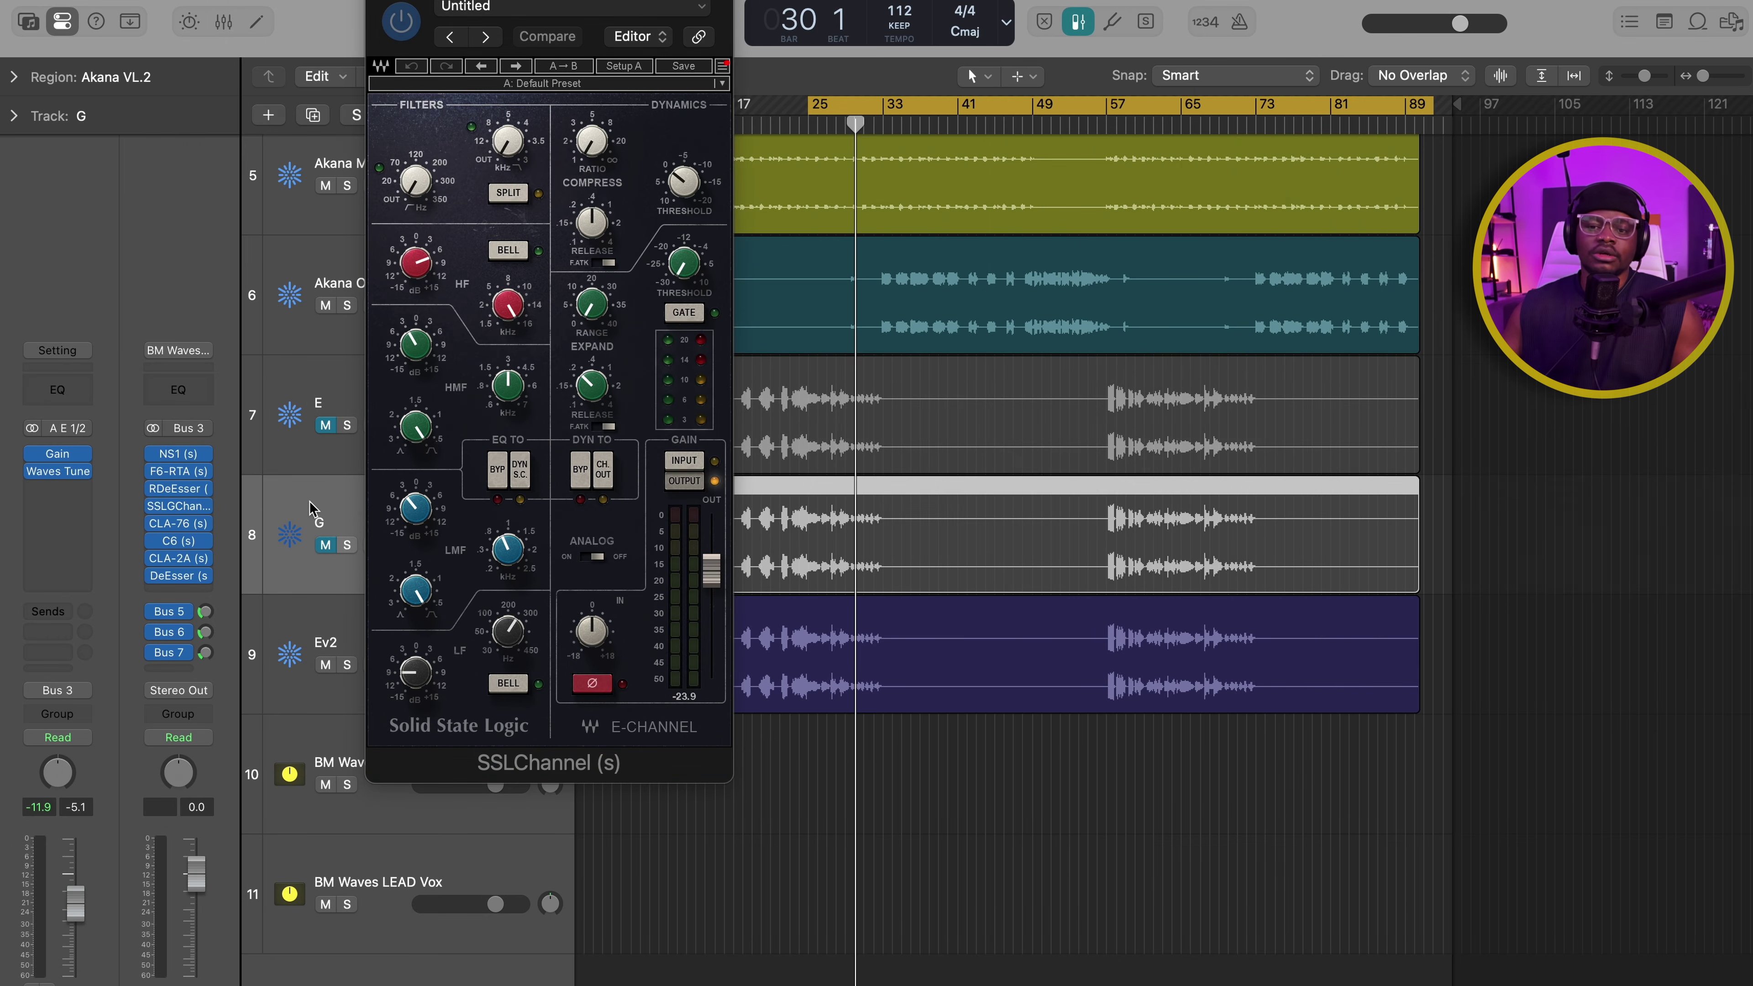
pyautogui.click(178, 505)
pyautogui.moveTo(1117, 152); pyautogui.dragTo(942, 21)
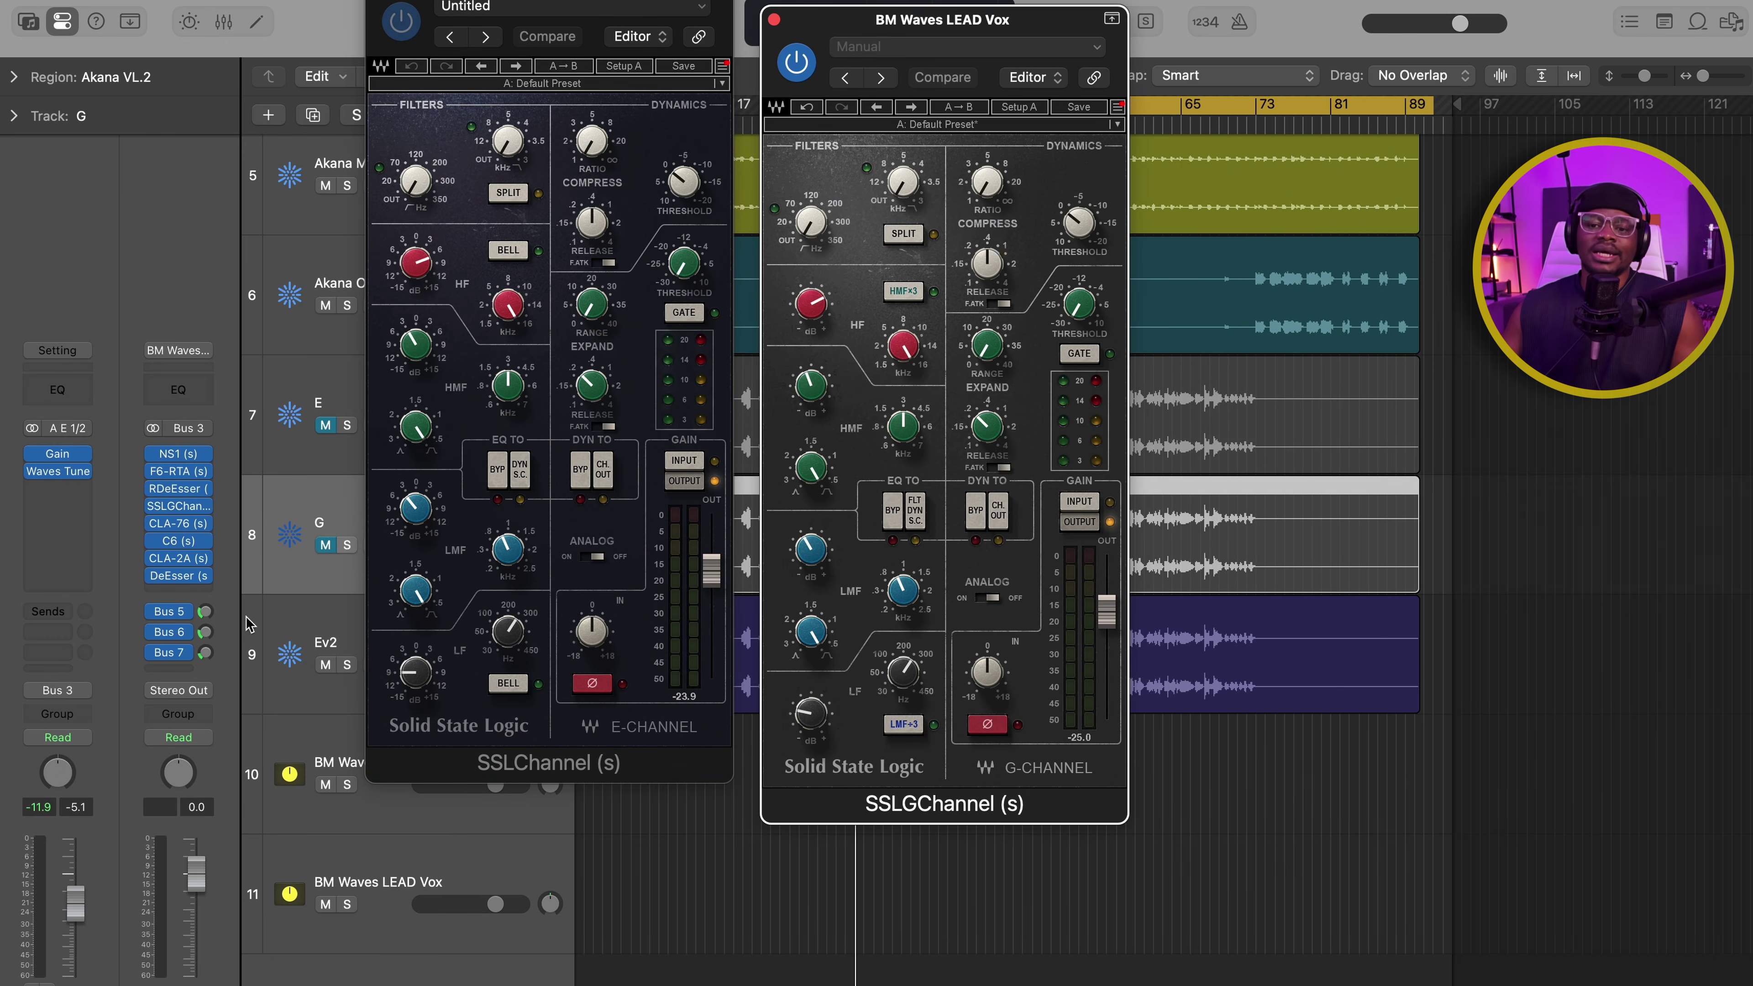
# Step: Open the Ev2 track's EV2 Channel and arrange all three plugin windows in a row without overlap for comparison
pyautogui.click(330, 625)
pyautogui.click(178, 506)
pyautogui.moveTo(1032, 61); pyautogui.dragTo(1478, 31)
pyautogui.moveTo(597, 2); pyautogui.dragTo(511, 10)
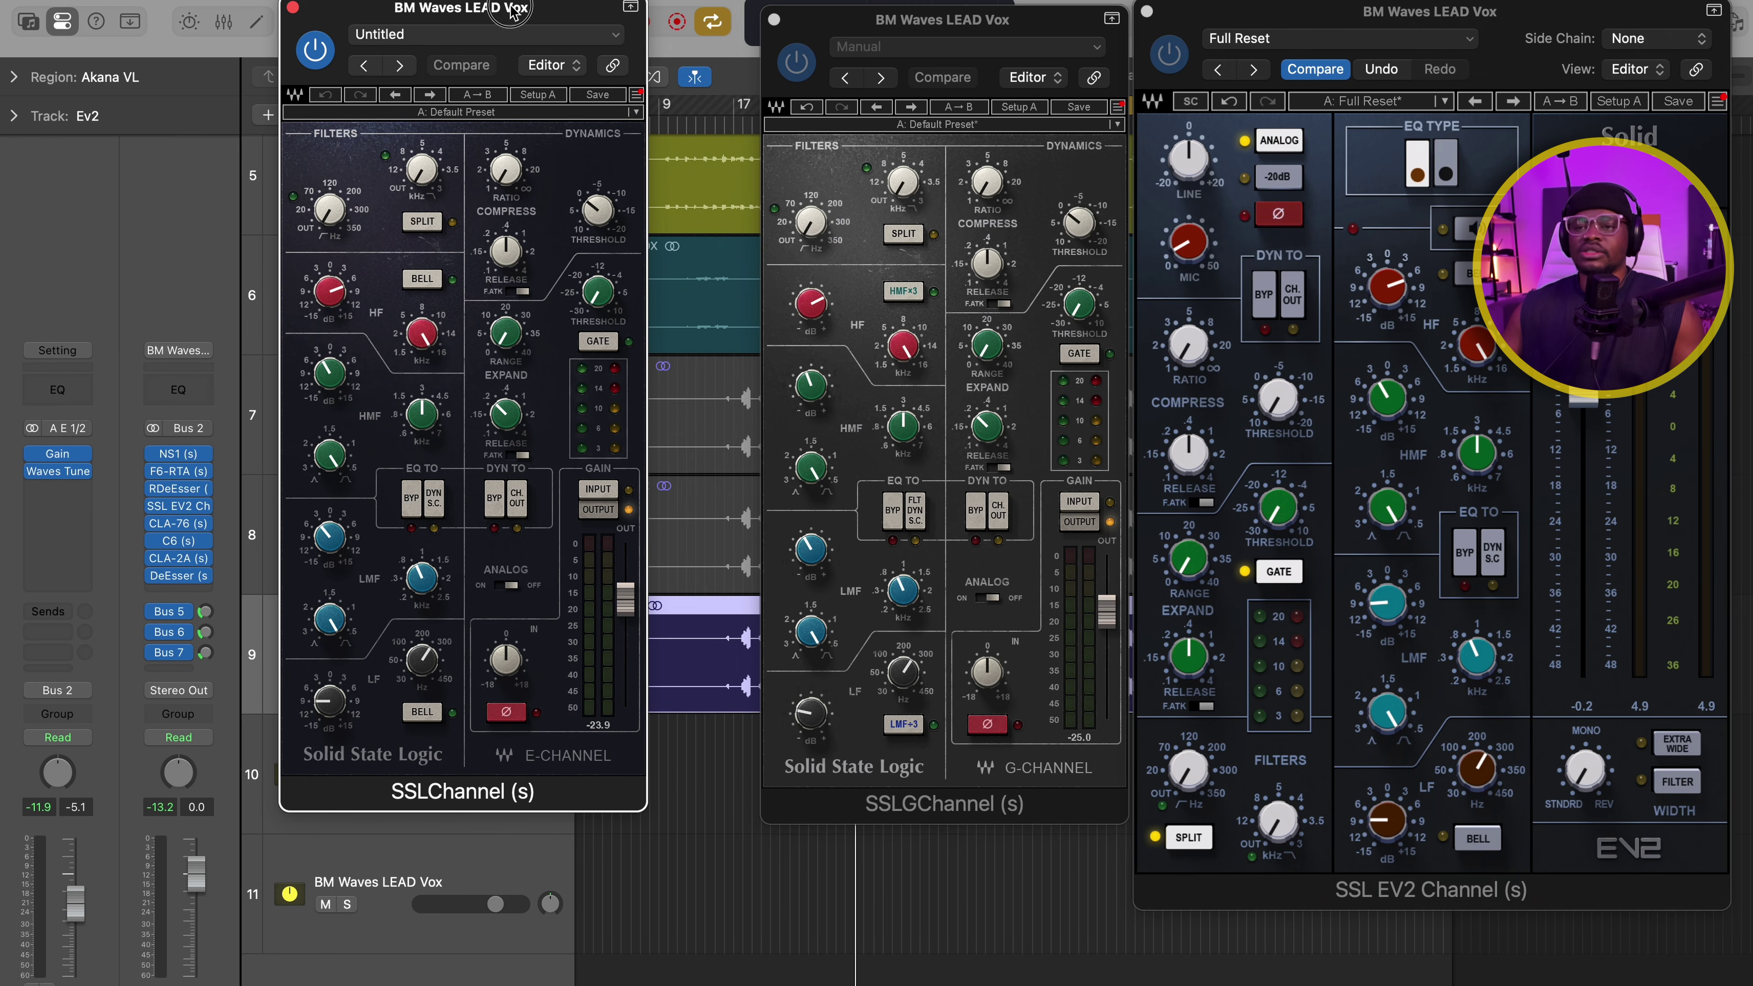
pyautogui.moveTo(834, 30); pyautogui.dragTo(737, 30)
pyautogui.moveTo(1281, 16); pyautogui.dragTo(1209, 12)
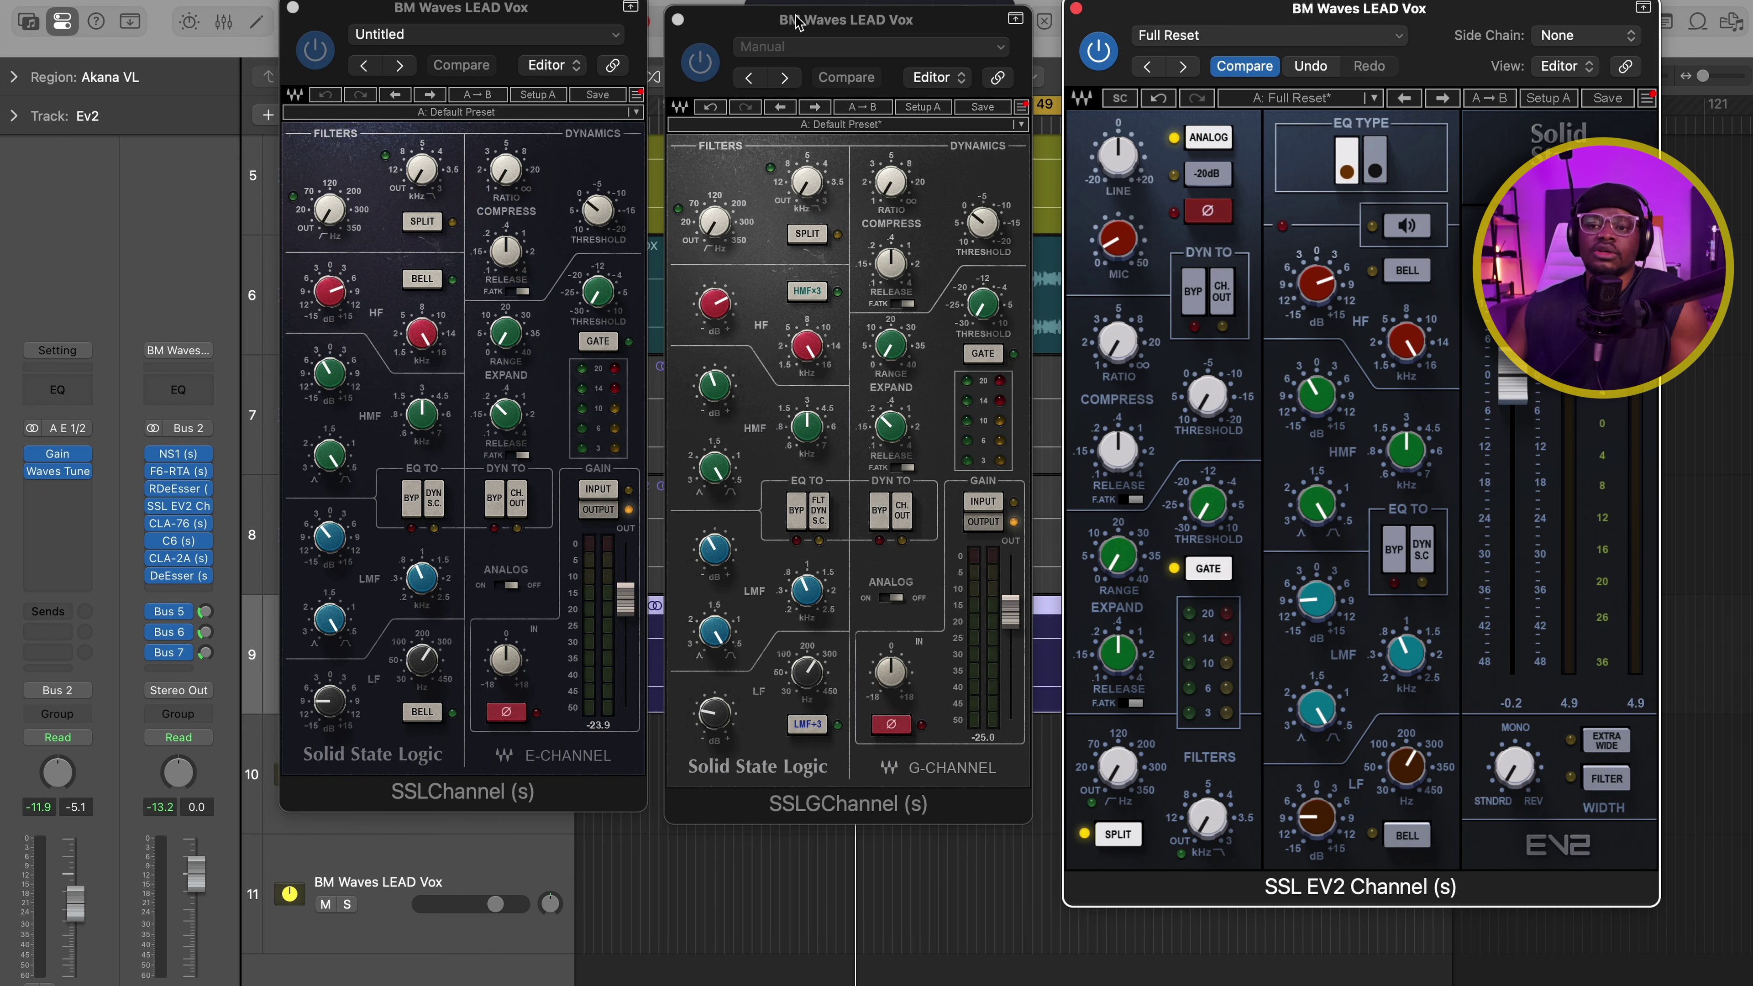
pyautogui.moveTo(583, 16); pyautogui.dragTo(582, 38)
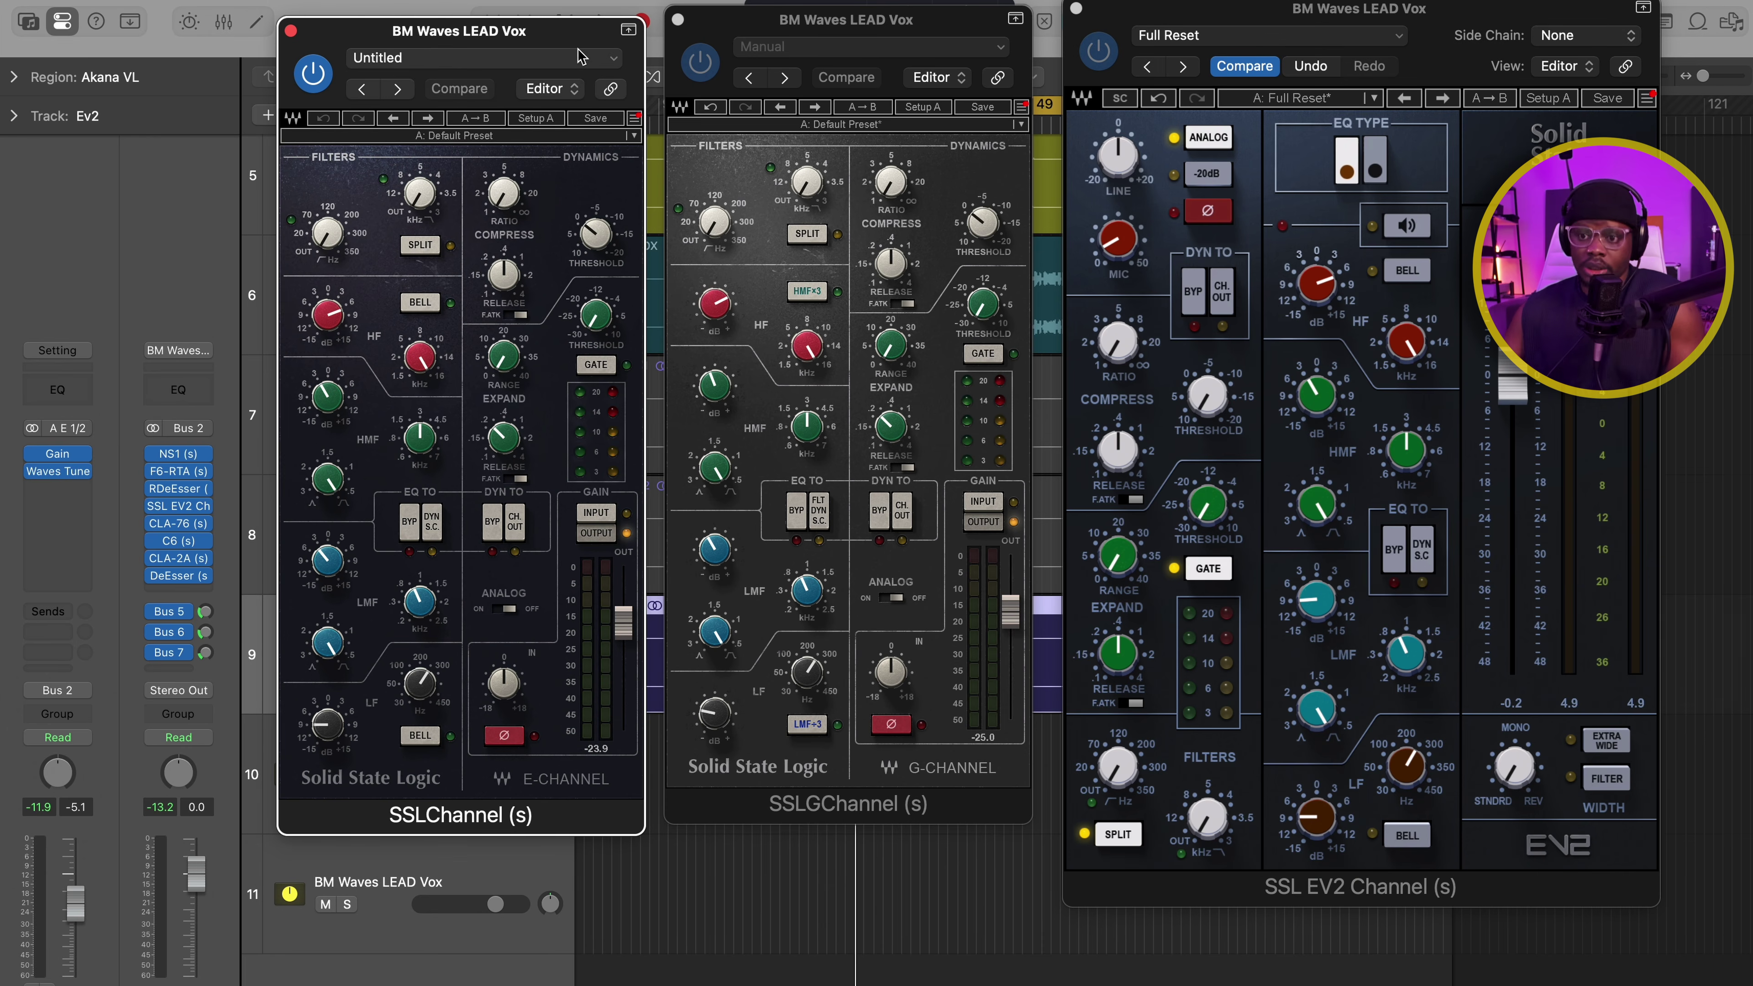